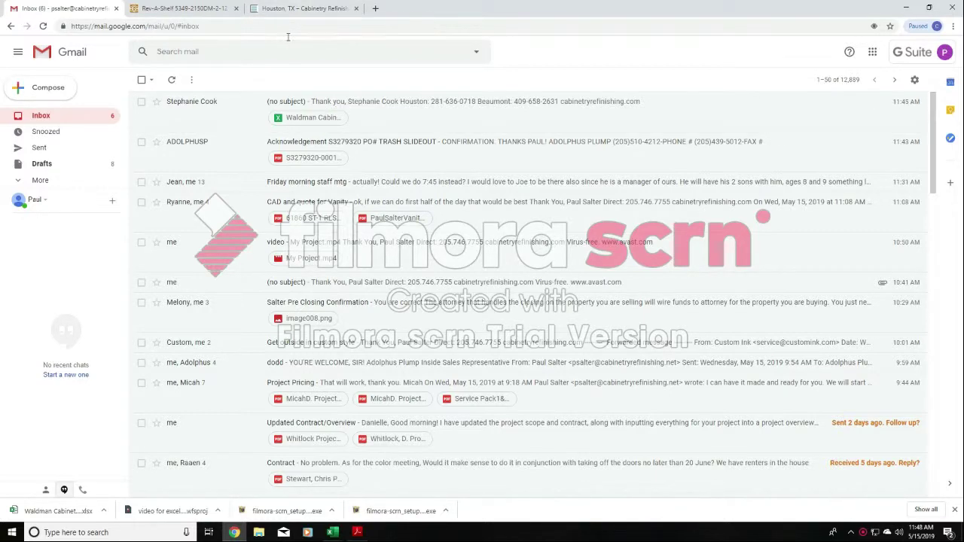
- Switch to Excel and review the line items of the customer's Cabinet Project Contract in the cabinet bid workbook
{"action": "left_click", "coordinate": [333, 533]}
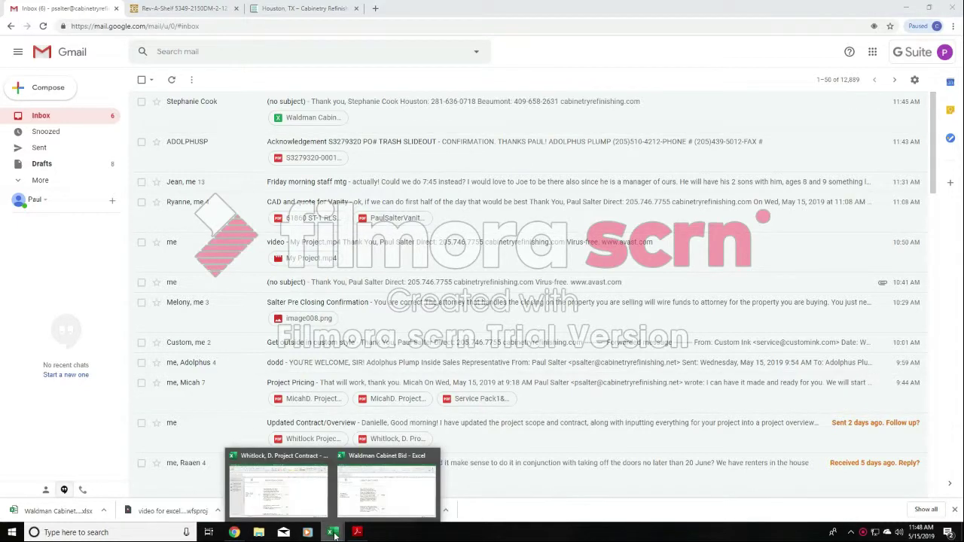
{"action": "left_click", "coordinate": [386, 486]}
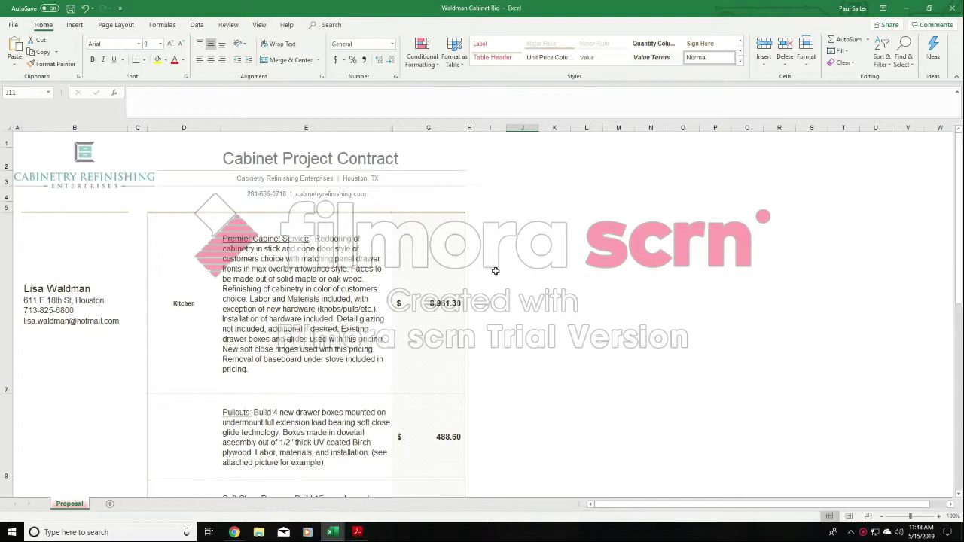
{"action": "scroll", "coordinate": [496, 270], "scroll_direction": "down", "scroll_amount": 1}
{"action": "scroll", "coordinate": [496, 271], "scroll_direction": "down", "scroll_amount": 3}
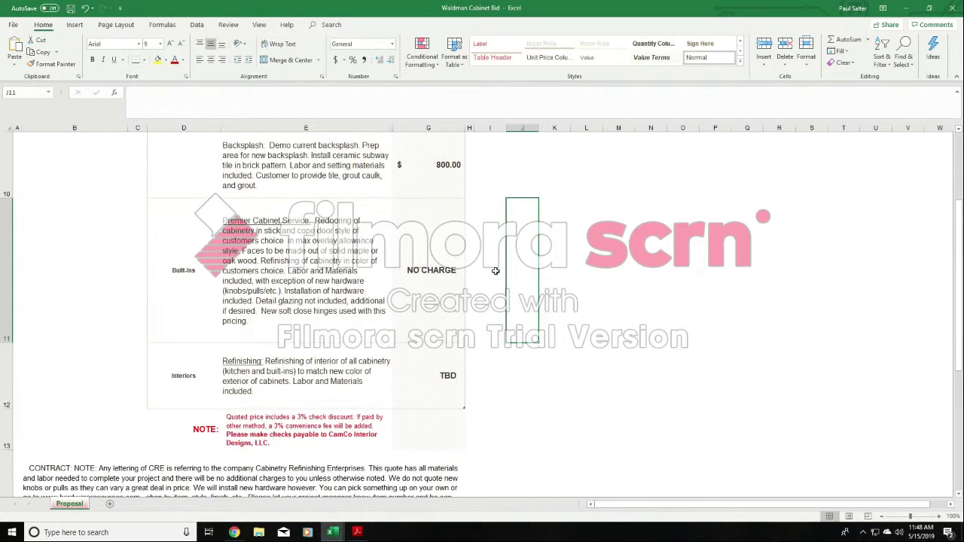
{"action": "scroll", "coordinate": [495, 270], "scroll_direction": "up", "scroll_amount": 3}
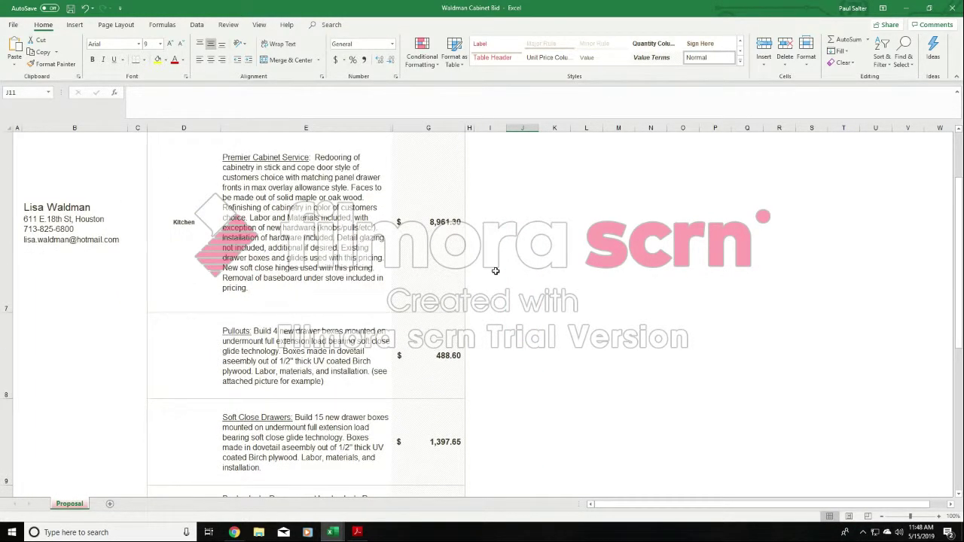
- Switch back to Gmail, search the mail for the colleague's address, and open the Cabinet & Countertop Bid email
{"action": "left_click", "coordinate": [240, 533]}
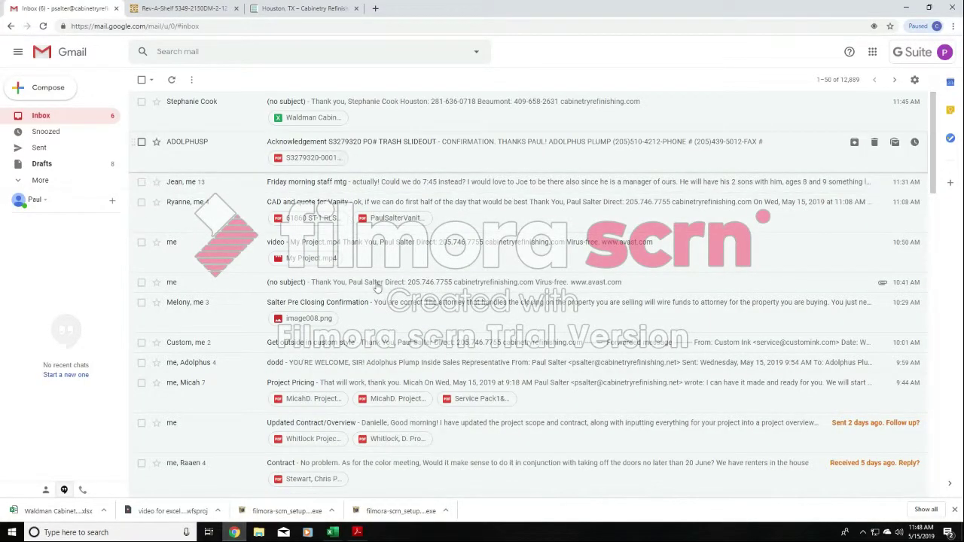
{"action": "scroll", "coordinate": [370, 279], "scroll_direction": "down", "scroll_amount": 1}
{"action": "left_click", "coordinate": [266, 50]}
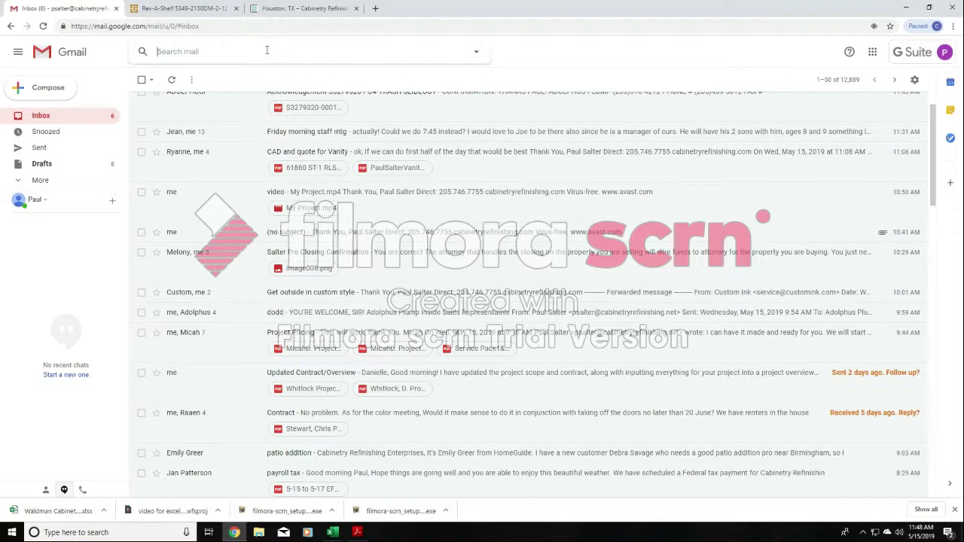
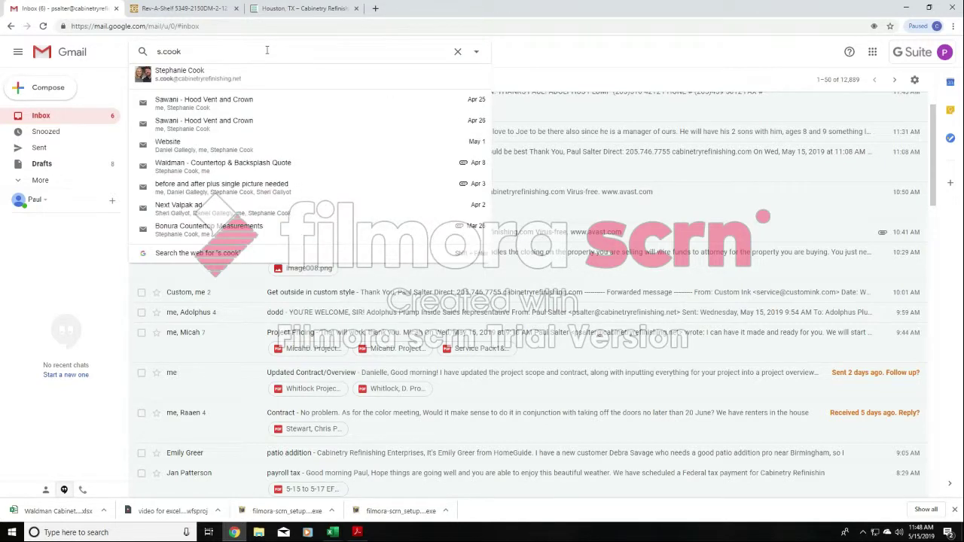
{"action": "left_click", "coordinate": [272, 79]}
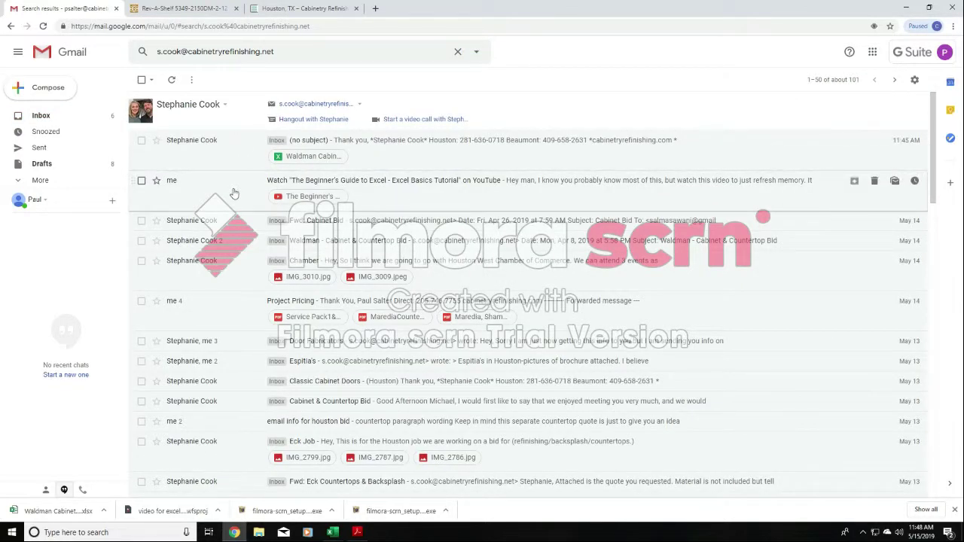
{"action": "left_click", "coordinate": [222, 246]}
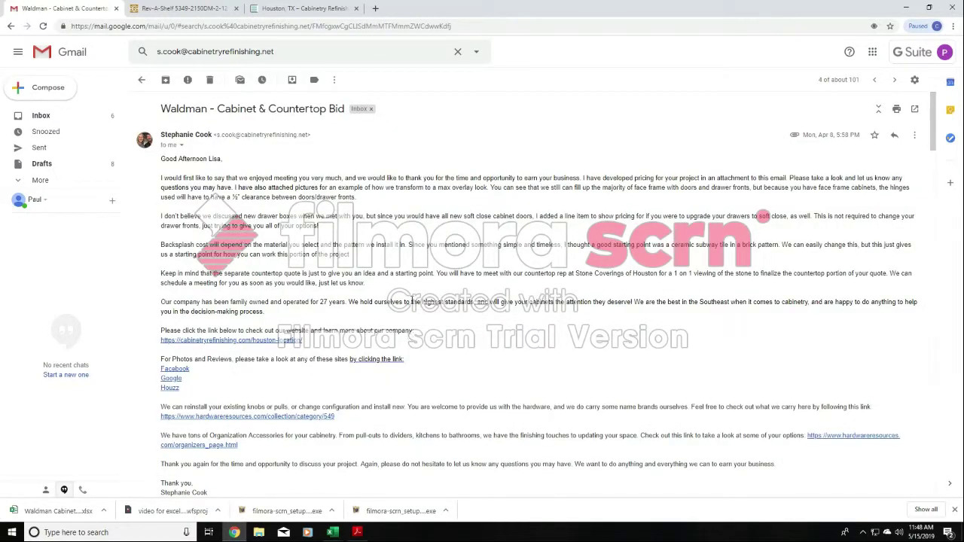
- Examine the bid email's wording from the greeting down to the closing paragraph
{"action": "scroll", "coordinate": [437, 327], "scroll_direction": "down", "scroll_amount": 4}
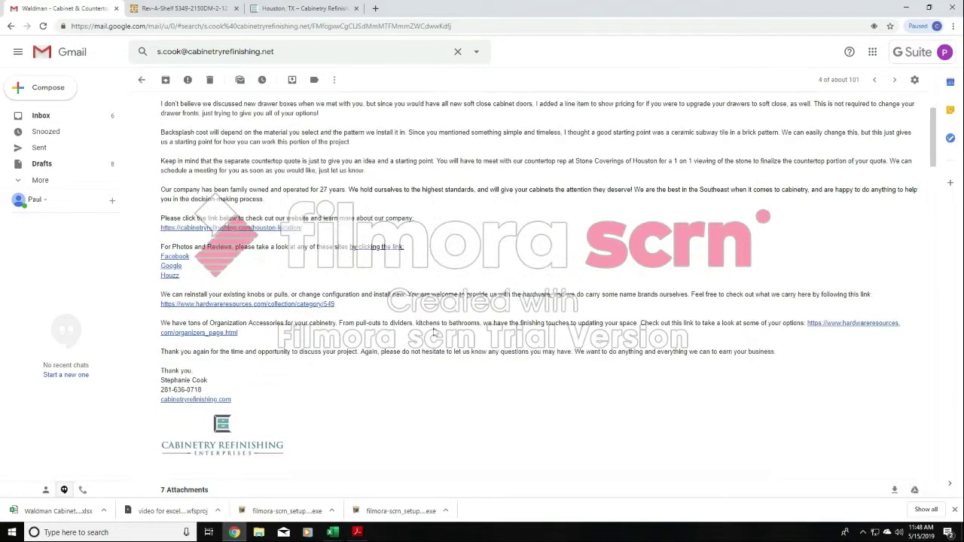
{"action": "scroll", "coordinate": [445, 316], "scroll_direction": "up", "scroll_amount": 4}
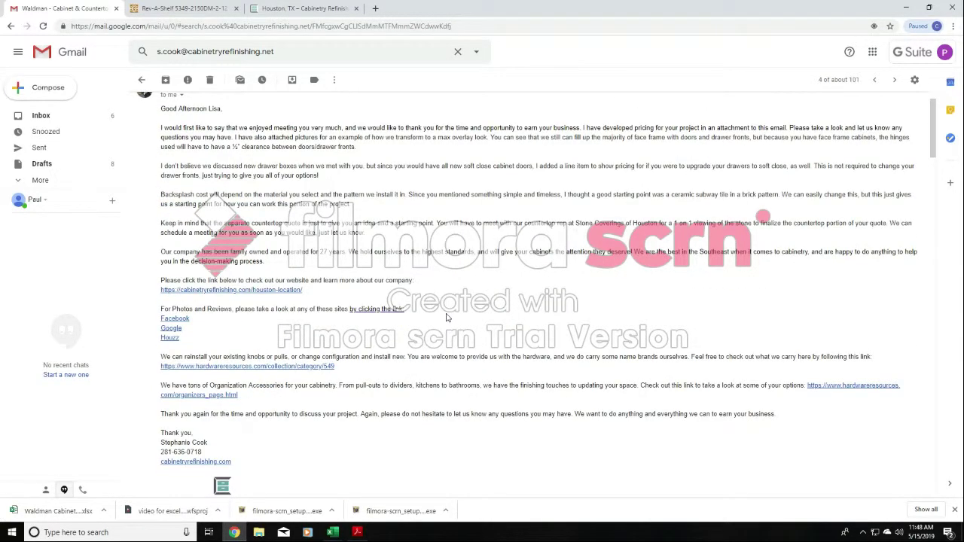
{"action": "scroll", "coordinate": [446, 317], "scroll_direction": "down", "scroll_amount": 2}
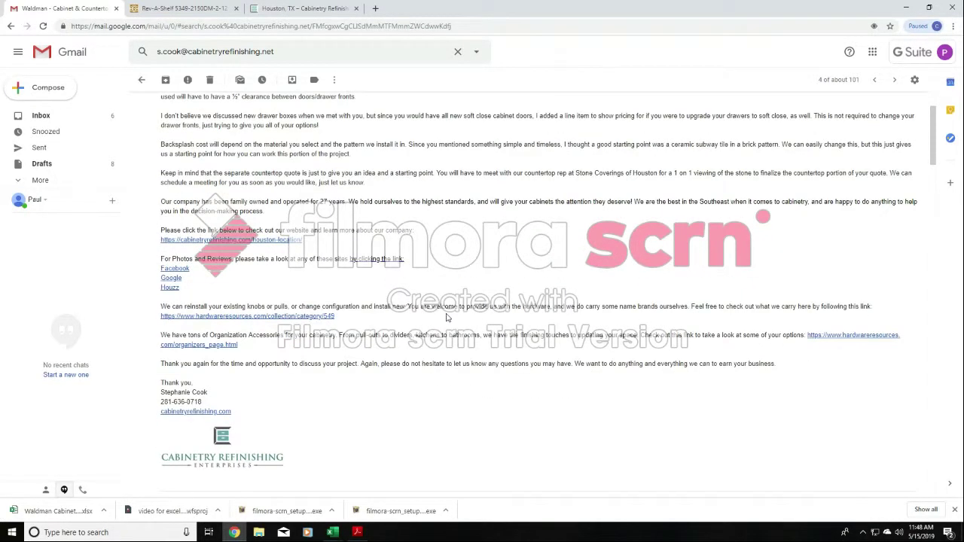
{"action": "scroll", "coordinate": [445, 317], "scroll_direction": "down", "scroll_amount": 2}
{"action": "scroll", "coordinate": [446, 317], "scroll_direction": "up", "scroll_amount": 3}
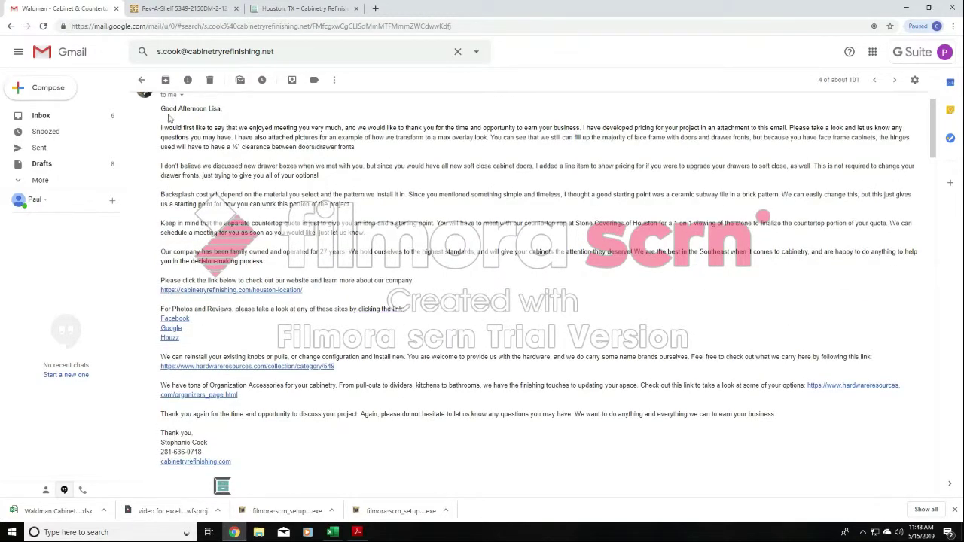
{"action": "left_click_drag", "start_coordinate": [161, 109], "coordinate": [789, 423]}
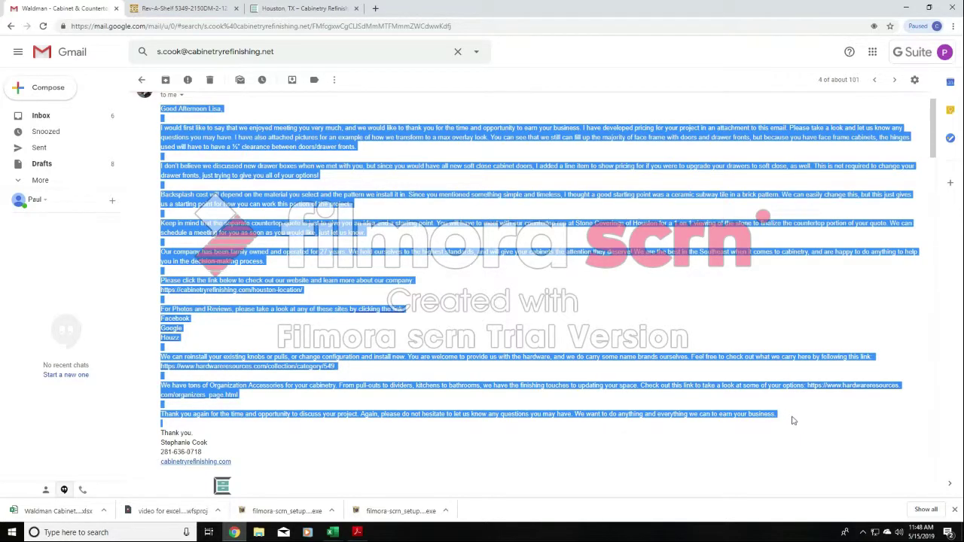
{"action": "left_click", "coordinate": [843, 382]}
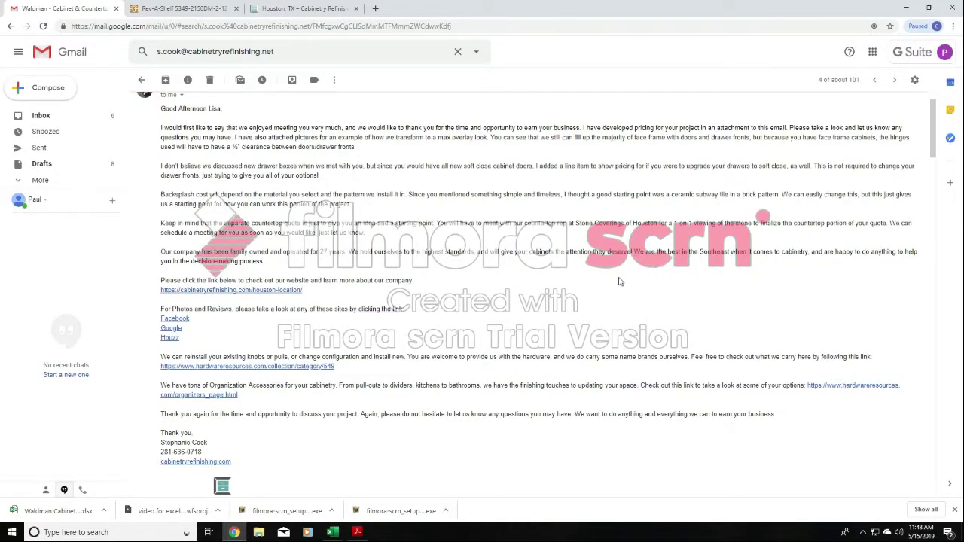
- Start a new email, enter the recipient's email address, and set the subject to "project pricing"
{"action": "left_click", "coordinate": [56, 90]}
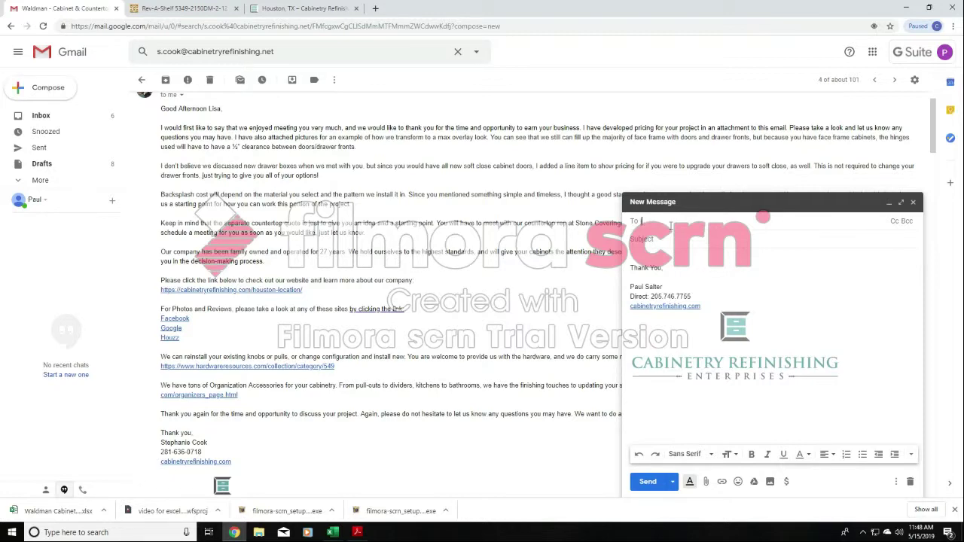
{"action": "type", "text": "john@john.com"}
{"action": "key", "text": "Return"}
{"action": "double_click", "coordinate": [670, 223]}
{"action": "key", "text": "Tab"}
{"action": "type", "text": "project pricing"}
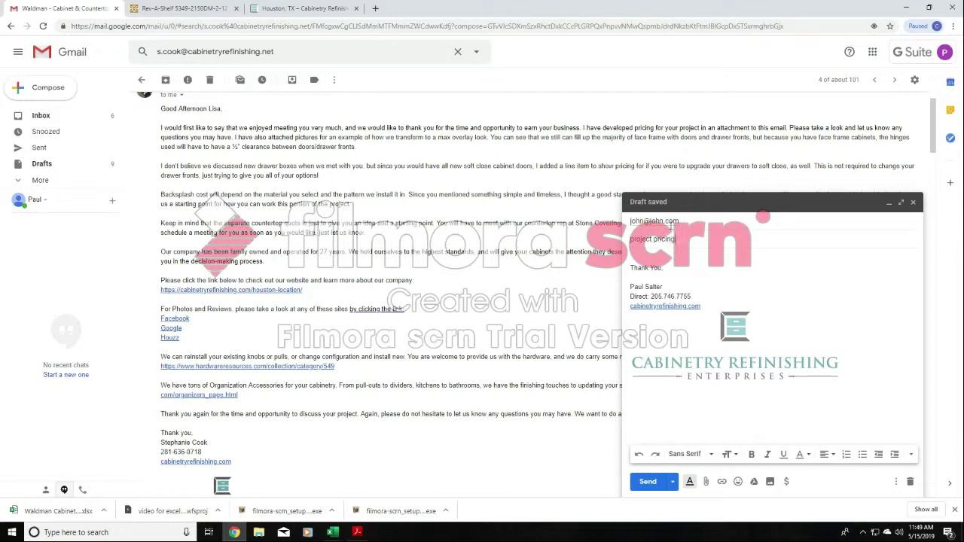
- Minimize the draft and copy the bid email's body from "I would first like to say" through "earn your business."
{"action": "left_click", "coordinate": [888, 203]}
{"action": "left_click_drag", "start_coordinate": [777, 415], "coordinate": [162, 127]}
{"action": "right_click", "coordinate": [227, 143]}
{"action": "left_click", "coordinate": [227, 143]}
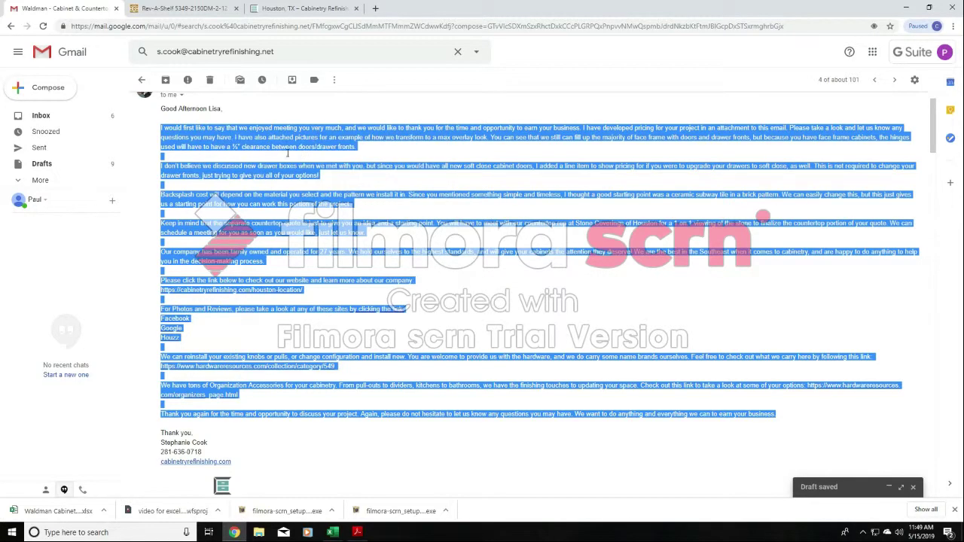
- Reopen the project pricing draft in the enlarged view and begin its body with a greeting to the customer and a blank line
{"action": "left_click", "coordinate": [877, 486]}
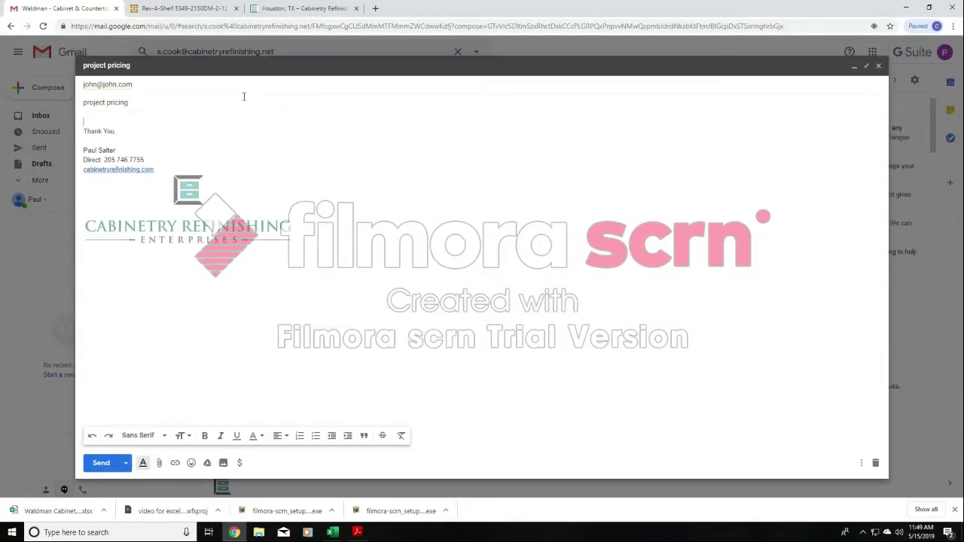
{"action": "left_click", "coordinate": [98, 122]}
{"action": "type", "text": "Mr. John,"}
{"action": "key", "text": "Return"}
{"action": "key", "text": "Return"}
- Paste the copied bid text below the greeting and remove the extra blank line above it
{"action": "right_click", "coordinate": [92, 142]}
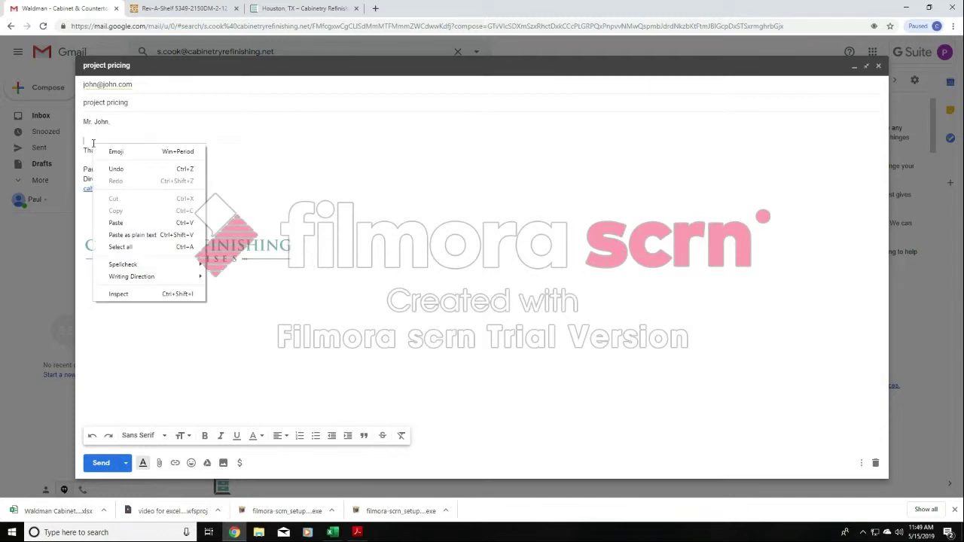
{"action": "left_click", "coordinate": [118, 227]}
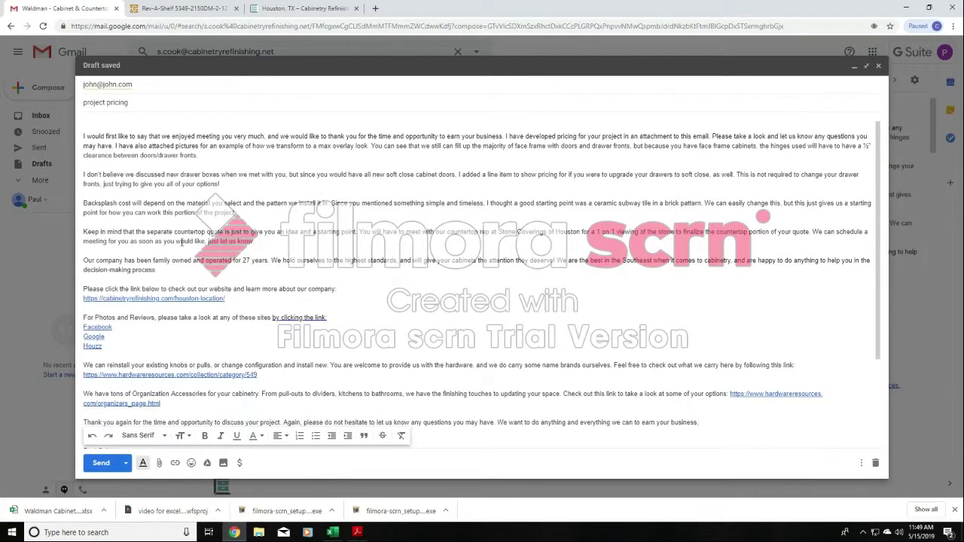
{"action": "scroll", "coordinate": [299, 294], "scroll_direction": "up", "scroll_amount": 1}
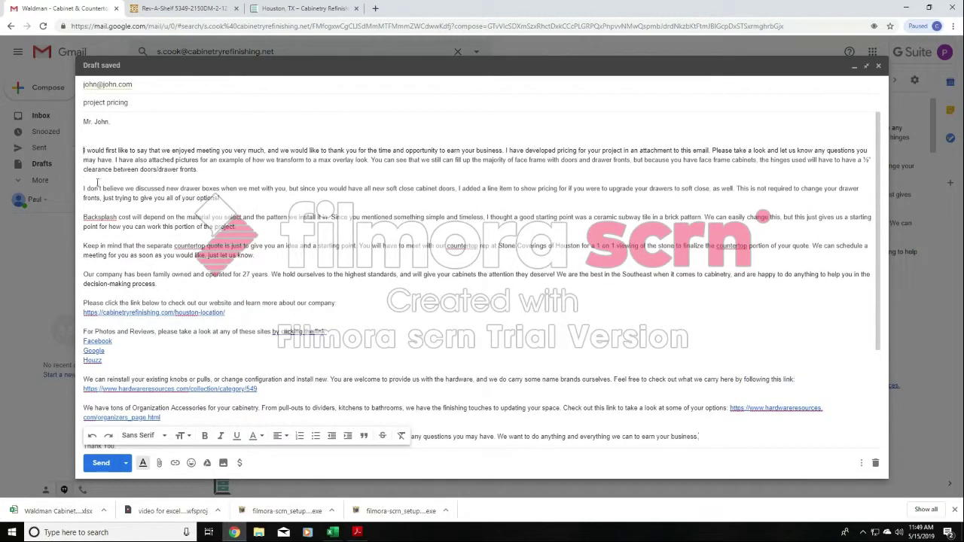
{"action": "key", "text": "BackSpace"}
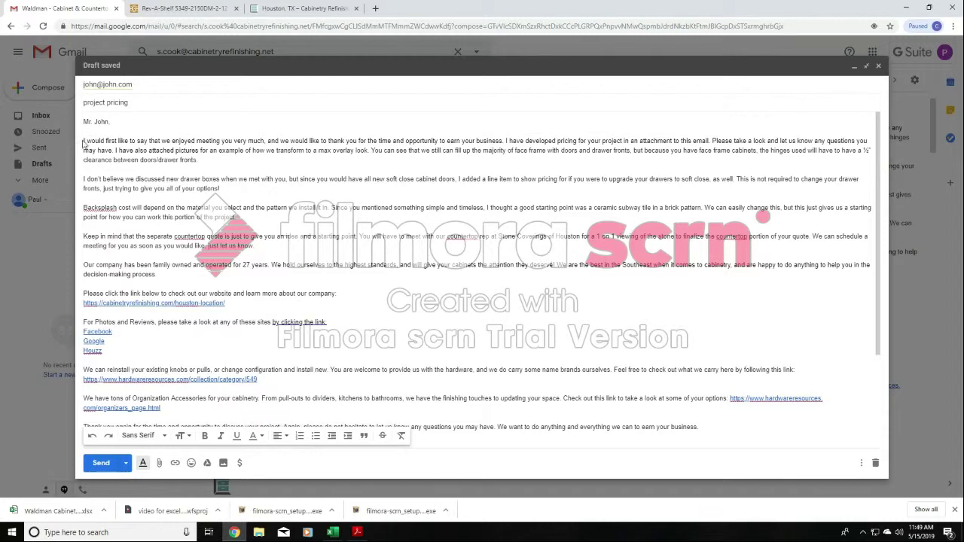
- Review the draft passage by passage, highlighting the introduction, max overlay pictures, drawer boxes, backsplash, and countertop text in turn
{"action": "left_click_drag", "start_coordinate": [83, 140], "coordinate": [113, 150]}
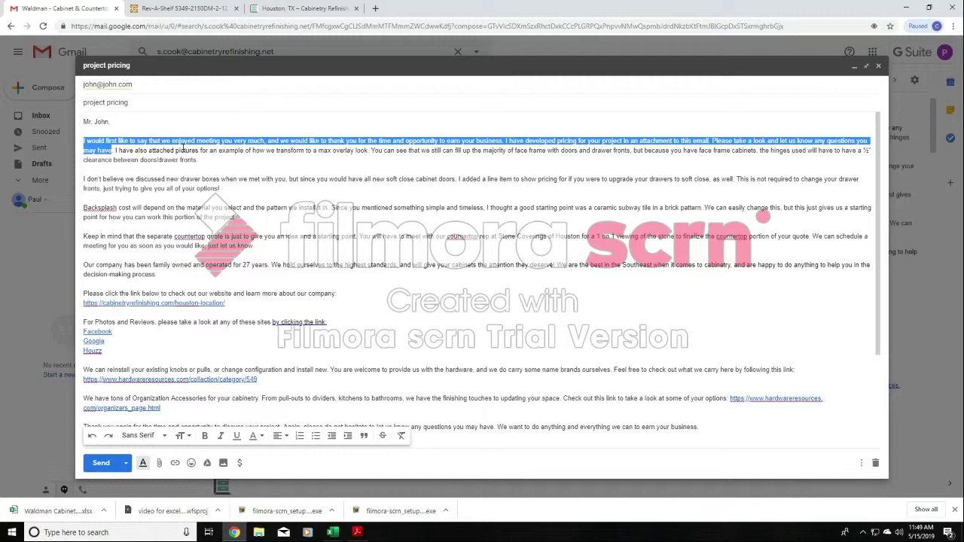
{"action": "left_click", "coordinate": [166, 157]}
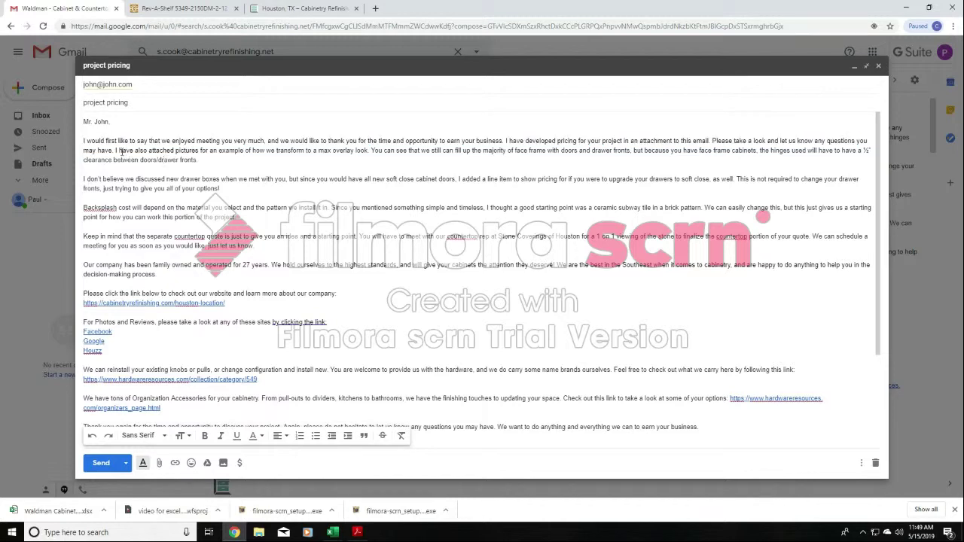
{"action": "left_click_drag", "start_coordinate": [114, 150], "coordinate": [224, 159]}
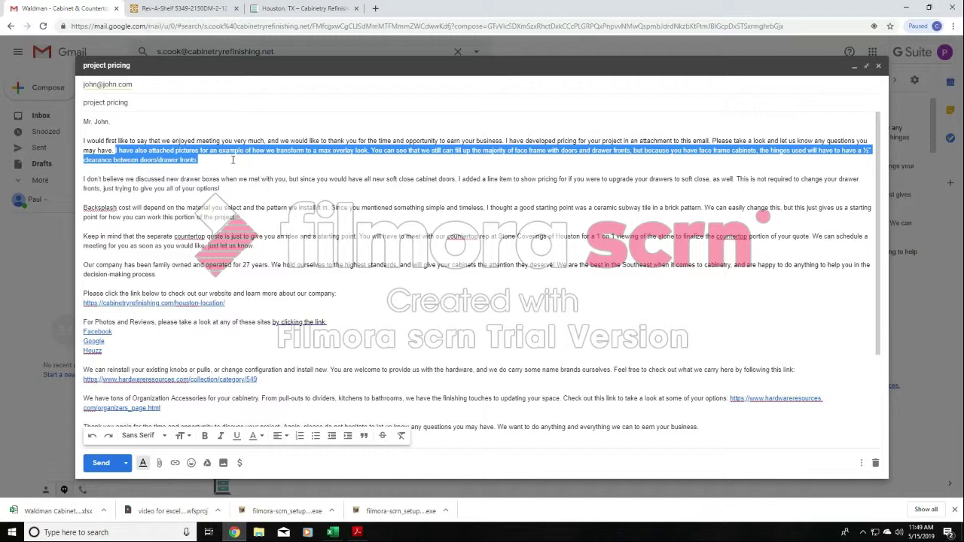
{"action": "left_click", "coordinate": [117, 189]}
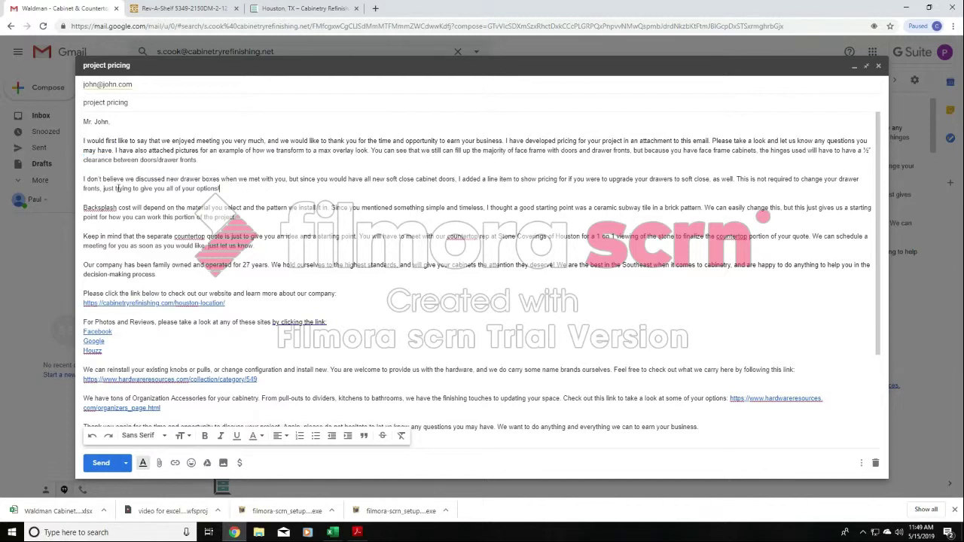
{"action": "left_click_drag", "start_coordinate": [84, 179], "coordinate": [226, 191]}
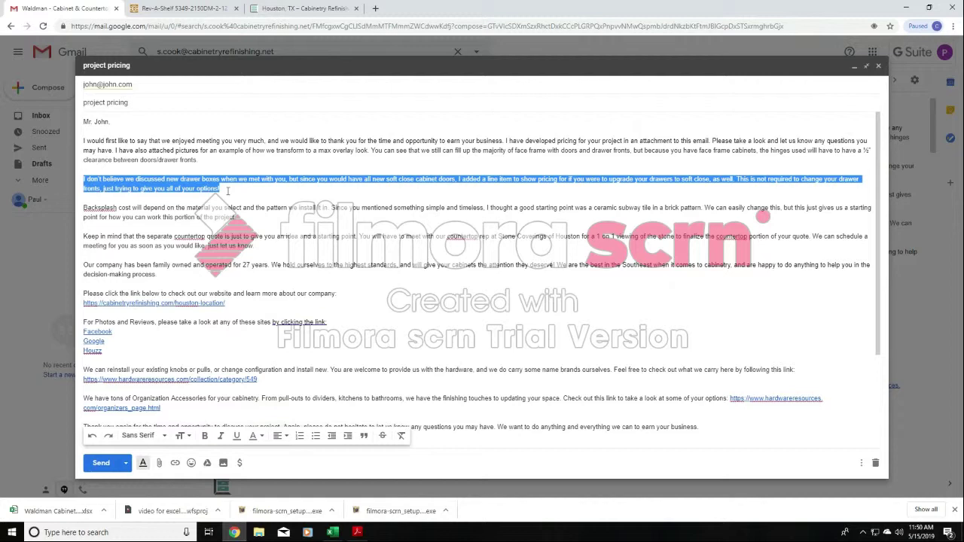
{"action": "left_click", "coordinate": [146, 216]}
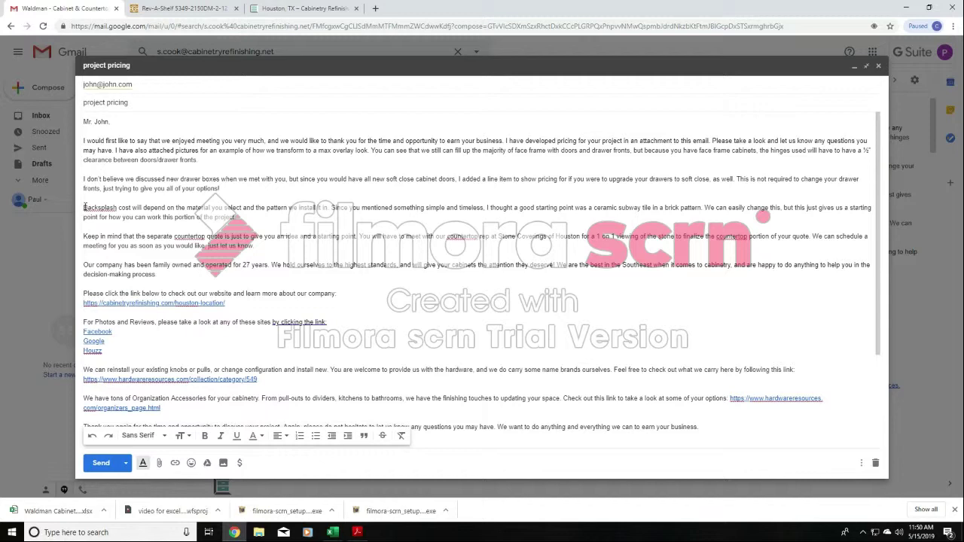
{"action": "left_click_drag", "start_coordinate": [84, 208], "coordinate": [250, 219]}
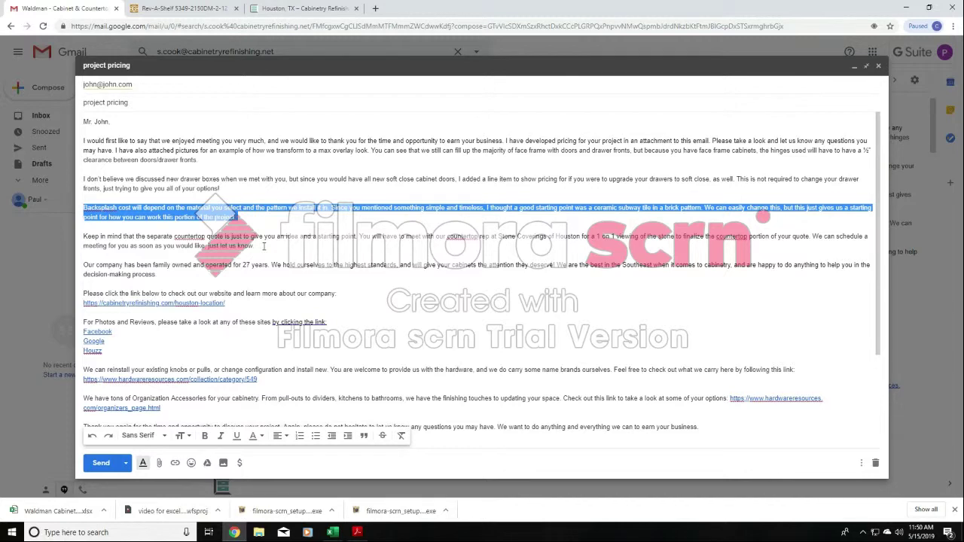
{"action": "left_click", "coordinate": [254, 245]}
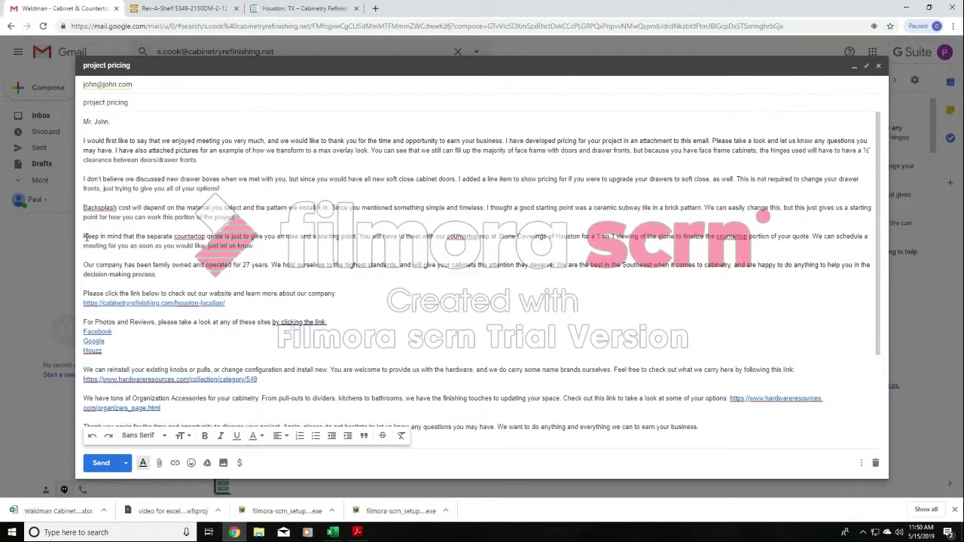
{"action": "left_click_drag", "start_coordinate": [84, 238], "coordinate": [257, 245]}
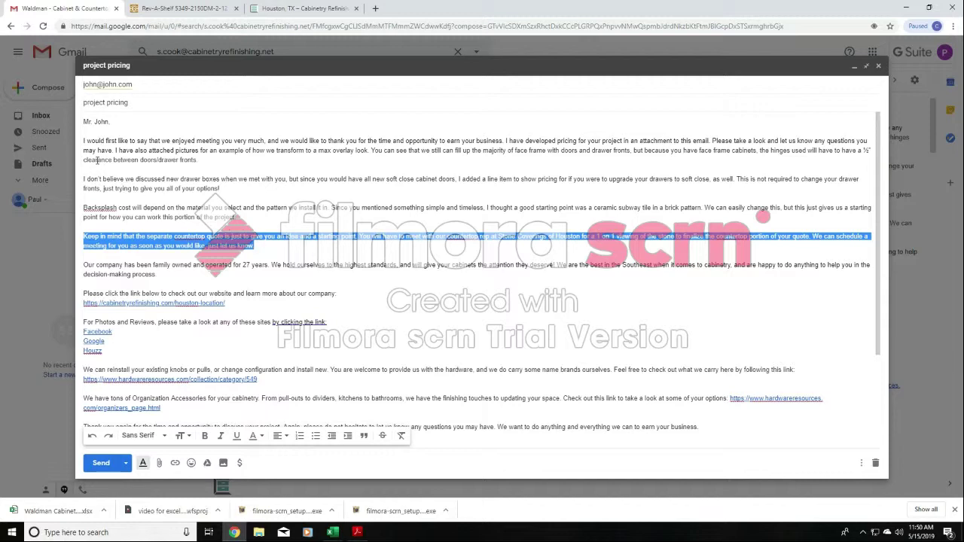
- Highlight the project-specific text from the attached pictures through the countertop quote, and the standard company text from "Our company" through "earn your business."
{"action": "left_click_drag", "start_coordinate": [115, 149], "coordinate": [277, 243]}
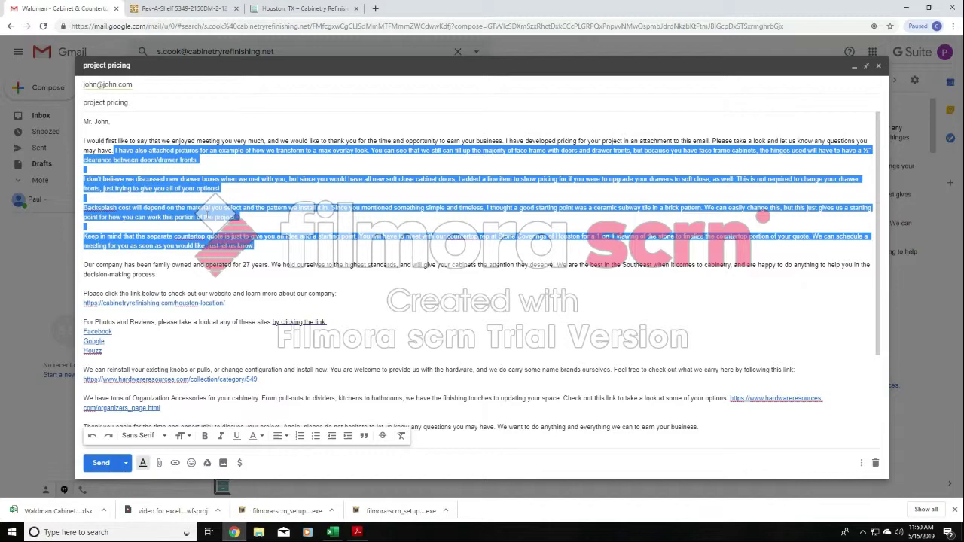
{"action": "left_click", "coordinate": [247, 246]}
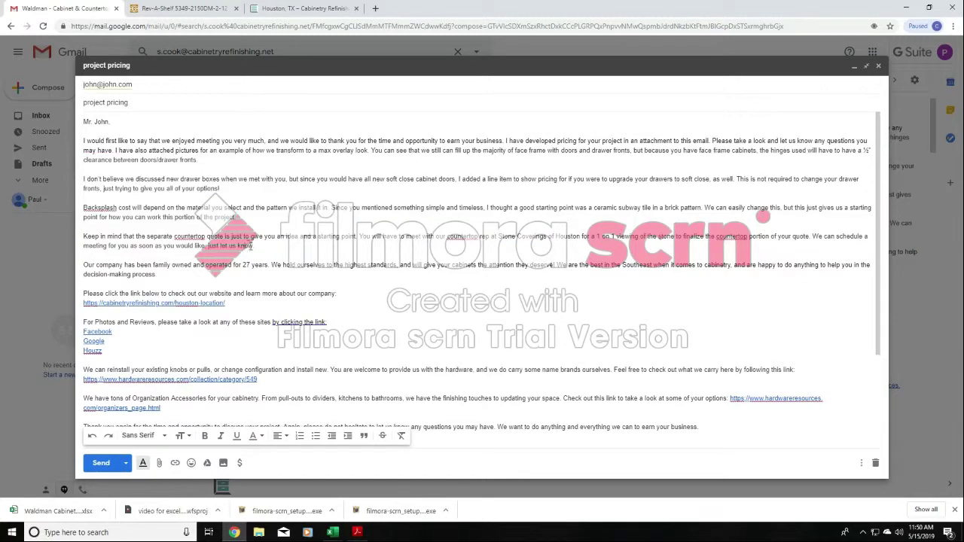
{"action": "left_click_drag", "start_coordinate": [254, 246], "coordinate": [700, 383]}
{"action": "left_click", "coordinate": [157, 256]}
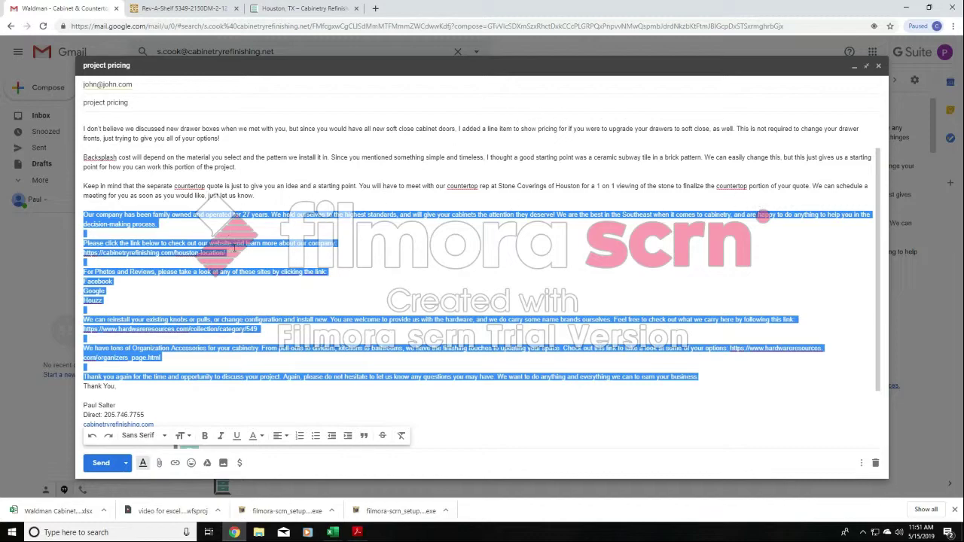
- Review the standard text by highlighting the website and reviews links, knobs and pulls, Organization Accessories, and closing thank-you passages in turn
{"action": "left_click", "coordinate": [233, 249]}
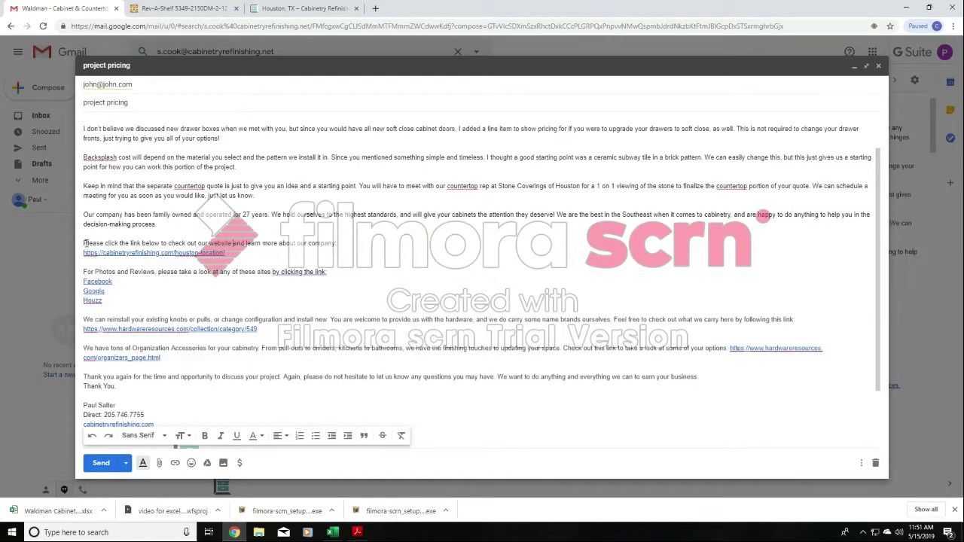
{"action": "left_click_drag", "start_coordinate": [83, 243], "coordinate": [315, 300]}
{"action": "left_click", "coordinate": [314, 300]}
{"action": "left_click_drag", "start_coordinate": [84, 320], "coordinate": [259, 329]}
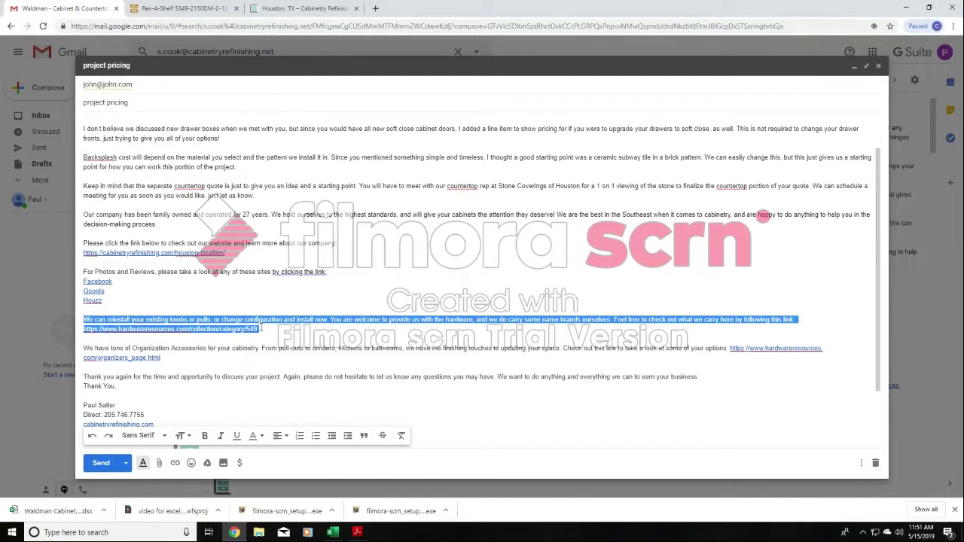
{"action": "left_click", "coordinate": [269, 332]}
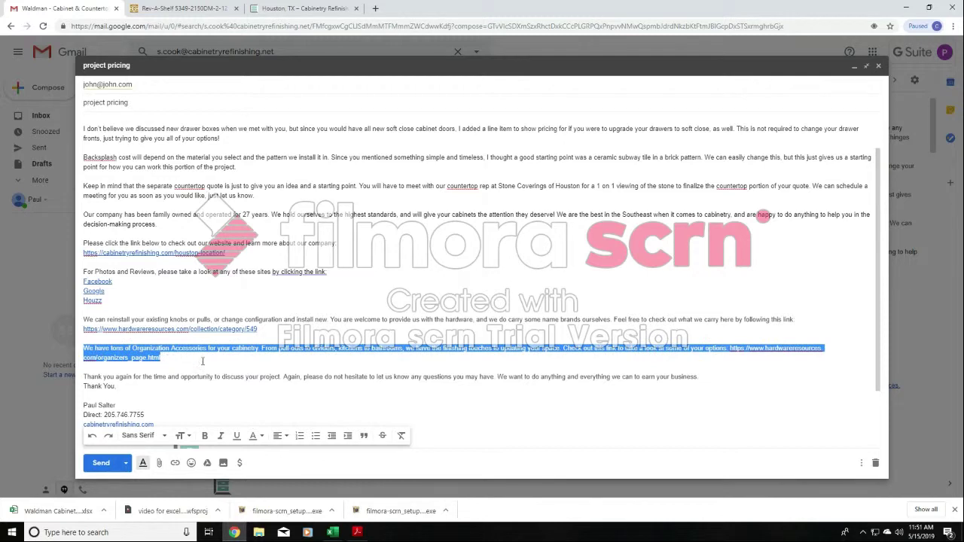
{"action": "left_click", "coordinate": [111, 371]}
{"action": "left_click_drag", "start_coordinate": [84, 376], "coordinate": [699, 378]}
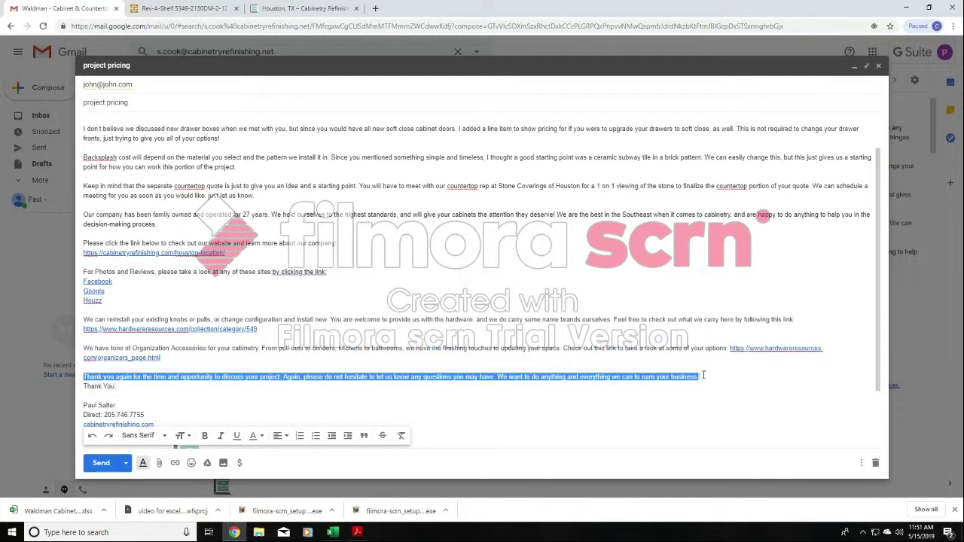
- Insert two blank lines between the closing paragraph and the "Thank You" sign-off
{"action": "left_click", "coordinate": [703, 375]}
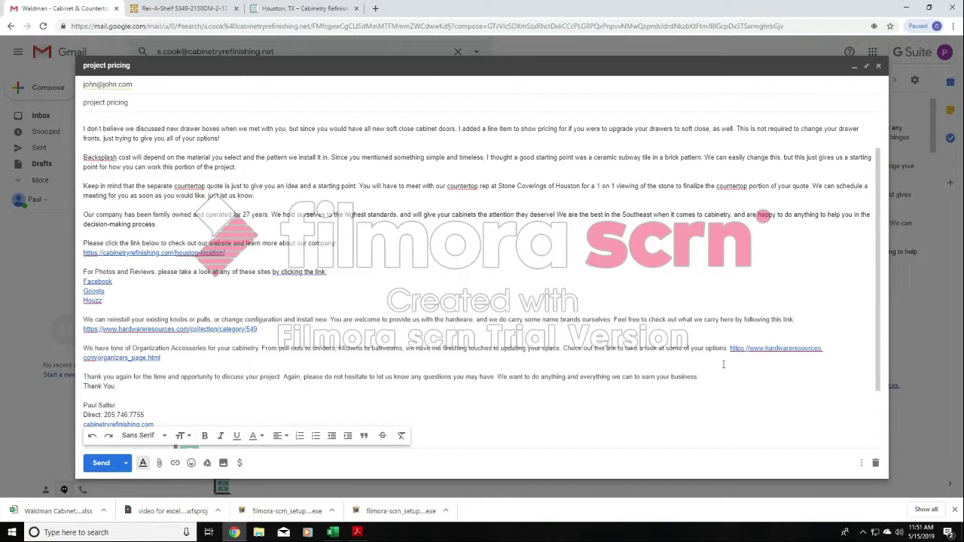
{"action": "key", "text": "Return"}
{"action": "key", "text": "Return"}
{"action": "scroll", "coordinate": [187, 343], "scroll_direction": "down", "scroll_amount": 2}
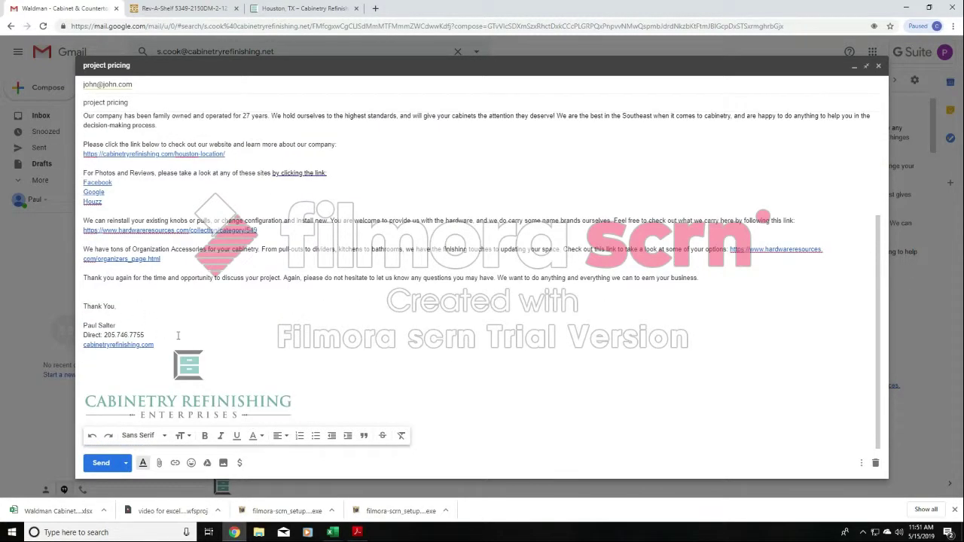
- Delete the separate countertop quote paragraph and the backsplash paragraph from the draft, along with leftover blank lines
{"action": "scroll", "coordinate": [178, 335], "scroll_direction": "up", "scroll_amount": 2}
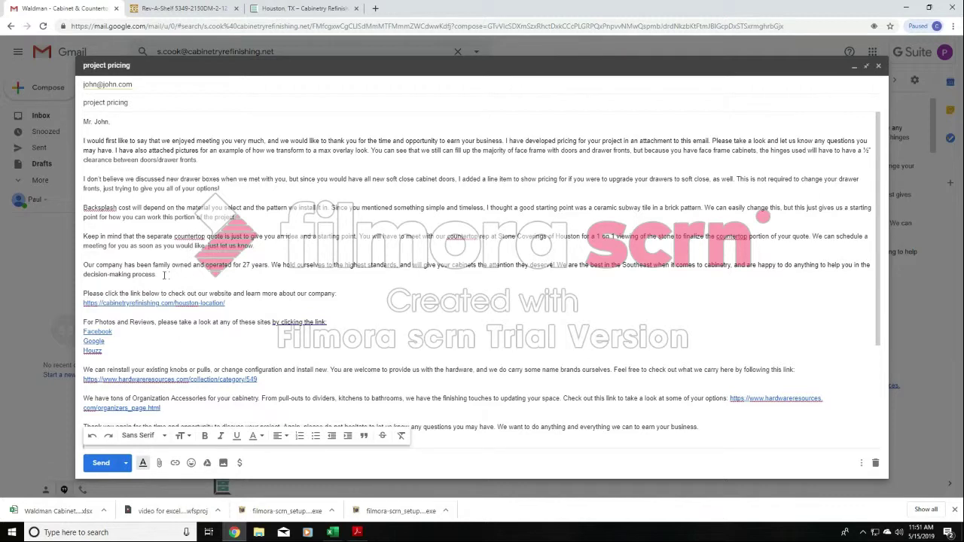
{"action": "left_click_drag", "start_coordinate": [255, 246], "coordinate": [82, 241]}
{"action": "key", "text": "BackSpace"}
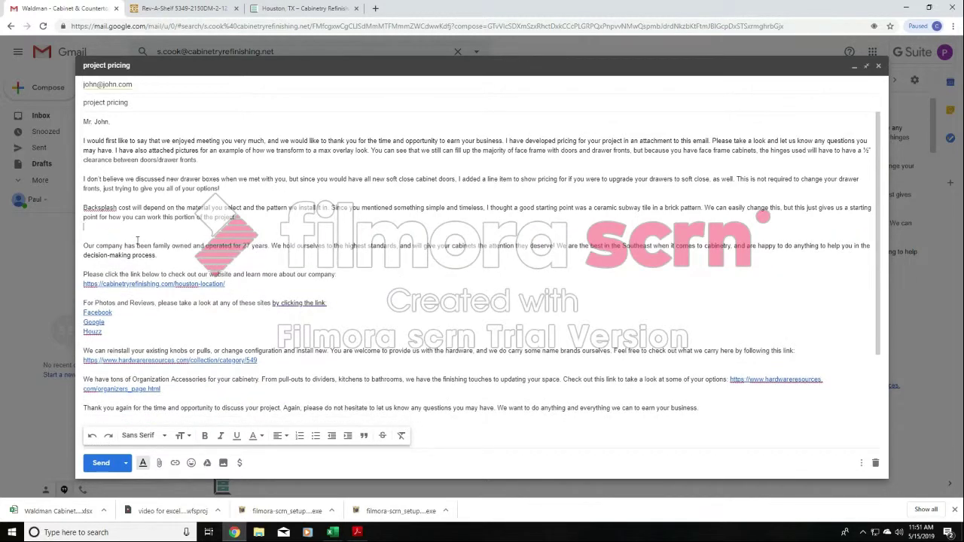
{"action": "key", "text": "BackSpace"}
{"action": "left_click_drag", "start_coordinate": [238, 218], "coordinate": [83, 212]}
{"action": "key", "text": "BackSpace"}
{"action": "key", "text": "BackSpace"}
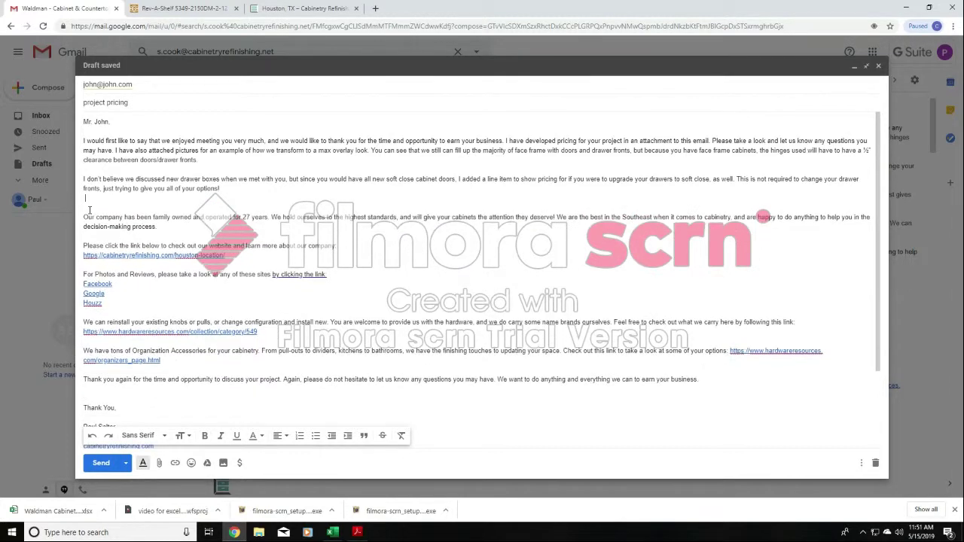
- Delete the new drawer boxes paragraph and the extra blank lines above "Our company has been family owned."
{"action": "left_click_drag", "start_coordinate": [221, 189], "coordinate": [72, 180]}
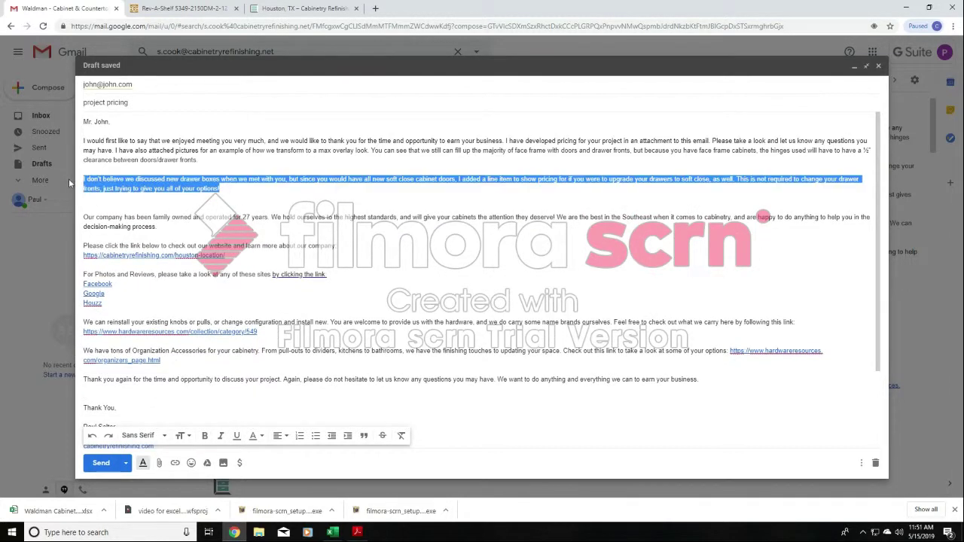
{"action": "key", "text": "BackSpace"}
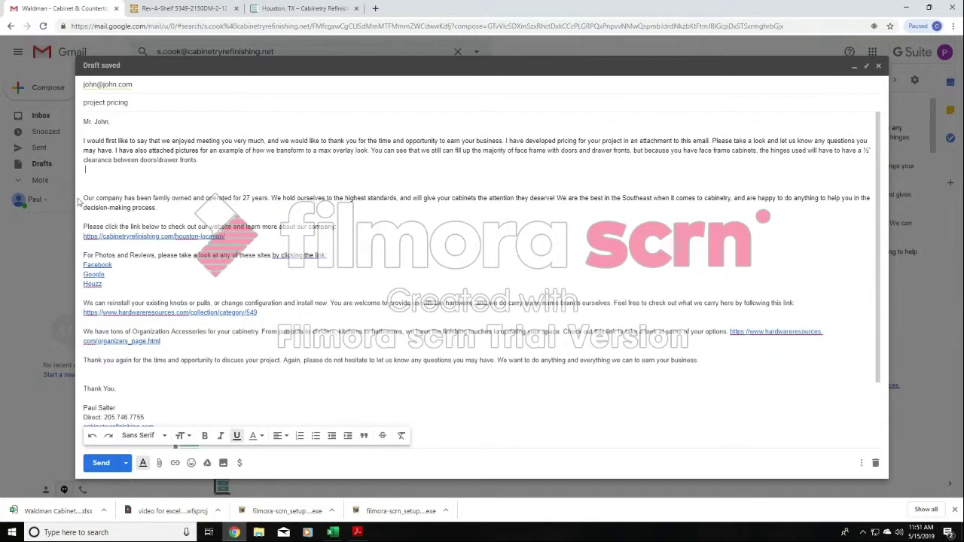
{"action": "left_click", "coordinate": [84, 198]}
{"action": "key", "text": "BackSpace"}
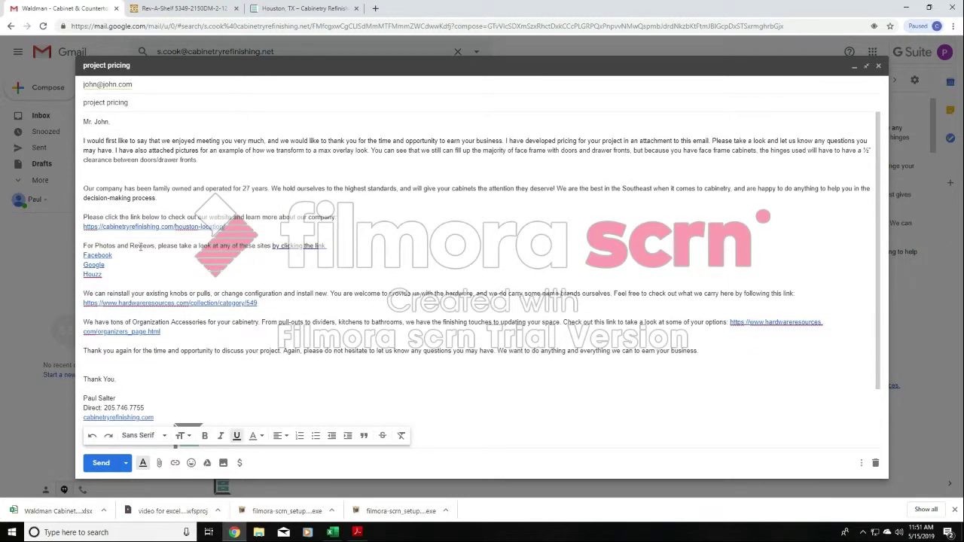
{"action": "key", "text": "BackSpace"}
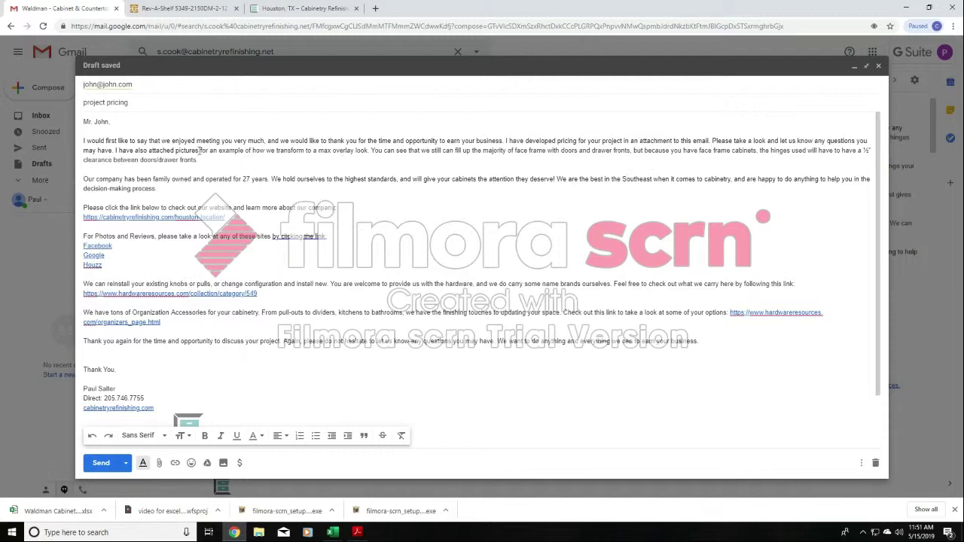
- Remove the introduction's text from "I have also attached pictures" through the drawer fronts clearance, and make room for a new paragraph below
{"action": "left_click_drag", "start_coordinate": [116, 150], "coordinate": [198, 169]}
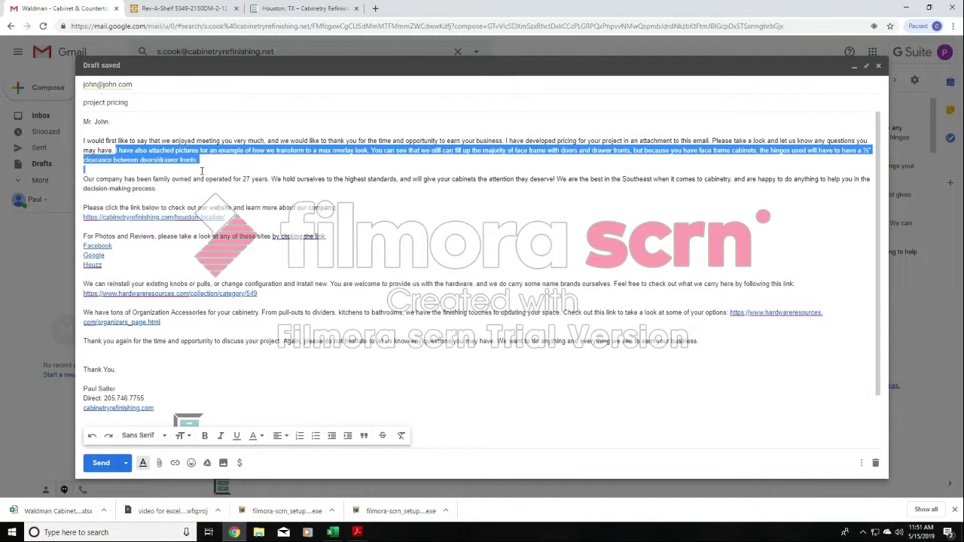
{"action": "key", "text": "BackSpace"}
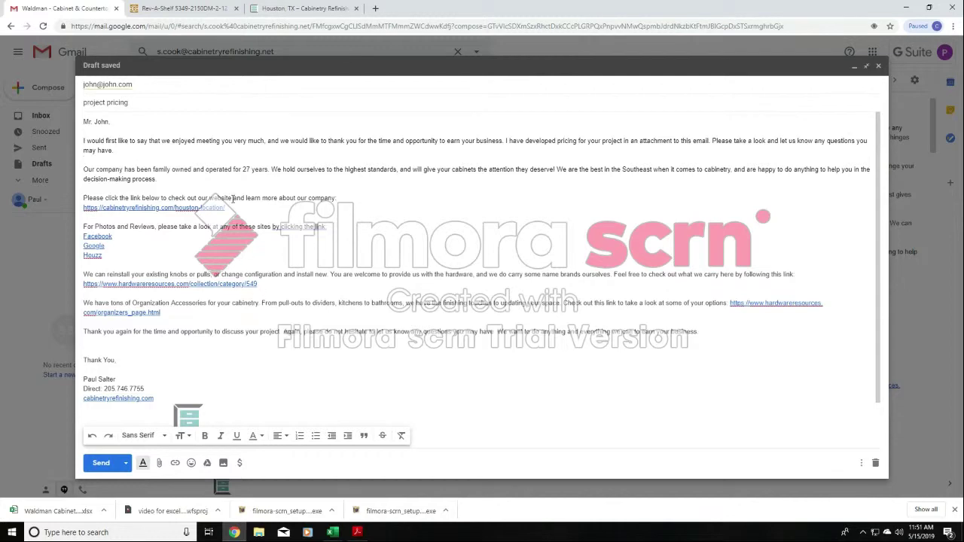
{"action": "key", "text": "Return"}
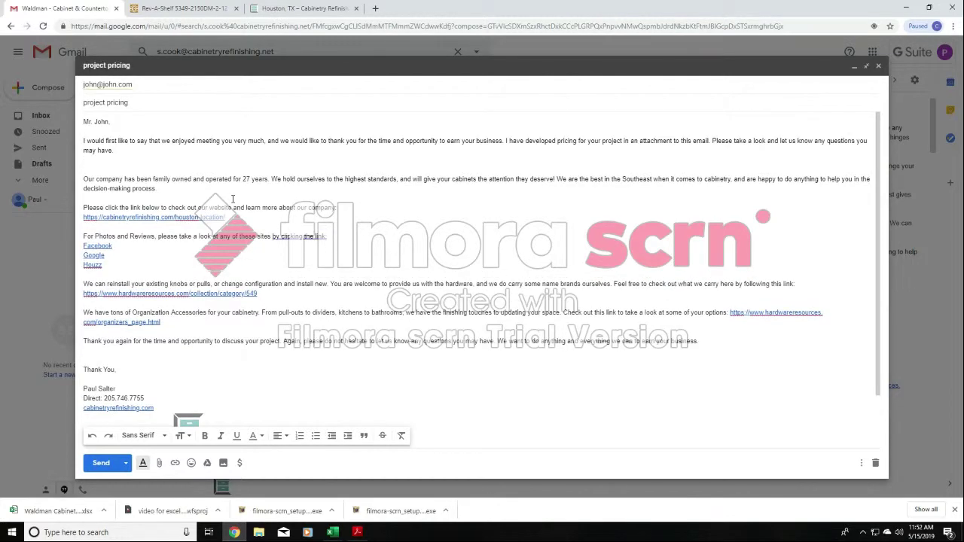
{"action": "key", "text": "Return"}
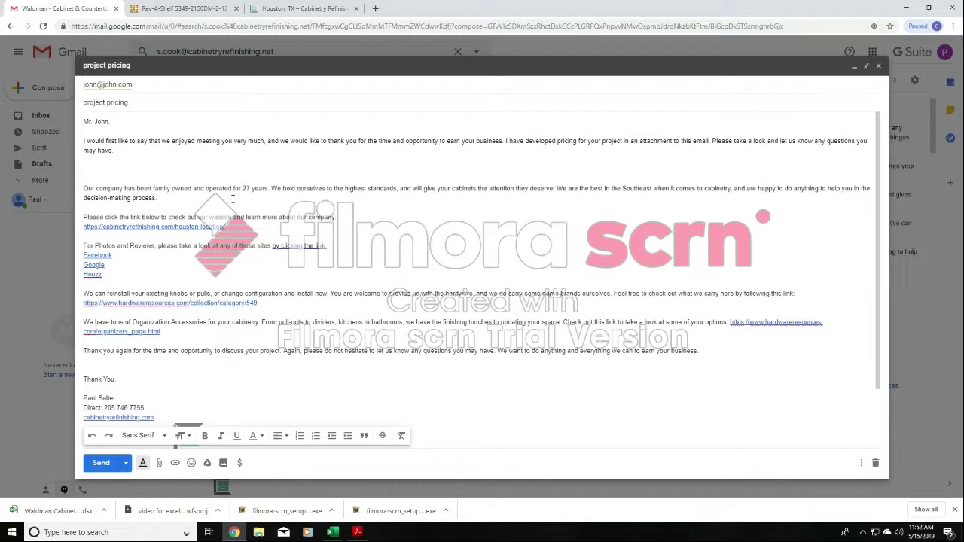
- Start the new paragraph with "I attched pricing to take off the trim around the oven and microwave."
{"action": "type", "text": "ttached a way"}
{"action": "key", "text": "BackSpace"}
{"action": "key", "text": "BackSpace"}
{"action": "key", "text": "BackSpace"}
{"action": "key", "text": "BackSpace"}
{"action": "key", "text": "BackSpace"}
{"action": "key", "text": "BackSpace"}
{"action": "key", "text": "BackSpace"}
{"action": "key", "text": "BackSpace"}
{"action": "type", "text": "ed pricing to take off the trim around the ov"}
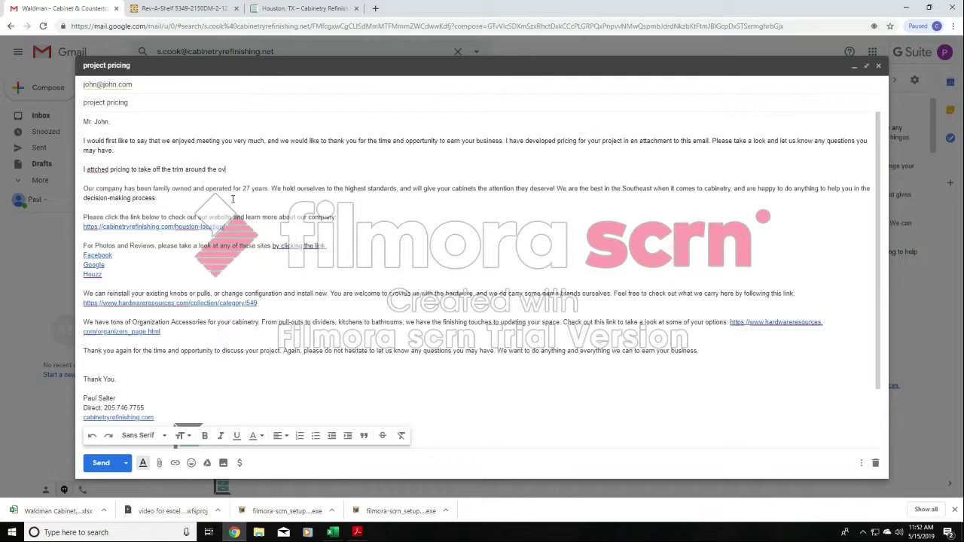
{"action": "type", "text": "en and microwave."}
{"action": "key", "text": "BackSpace"}
{"action": "key", "text": "BackSpace"}
{"action": "key", "text": "BackSpace"}
{"action": "key", "text": "BackSpace"}
{"action": "type", "text": "rowave. I also"}
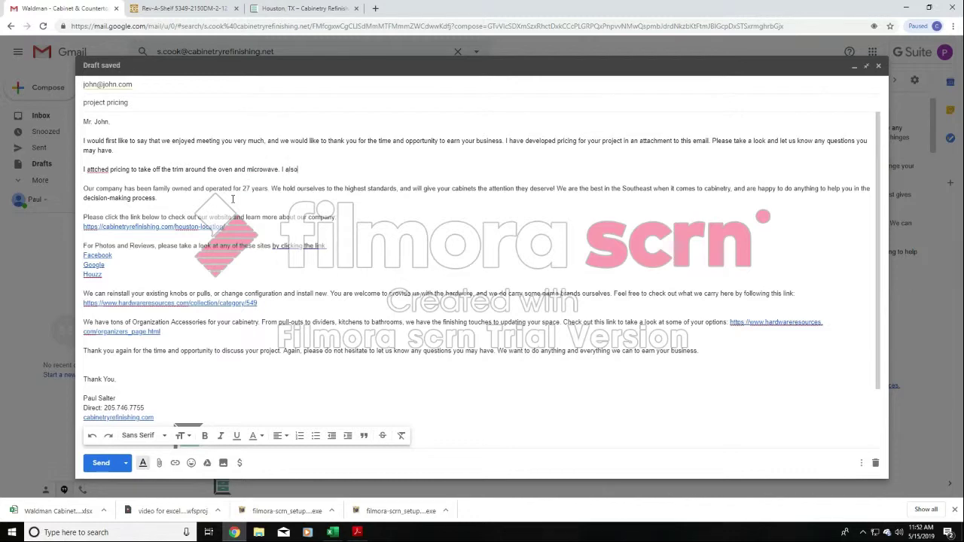
{"action": "type", "text": " added in at no charge doing "}
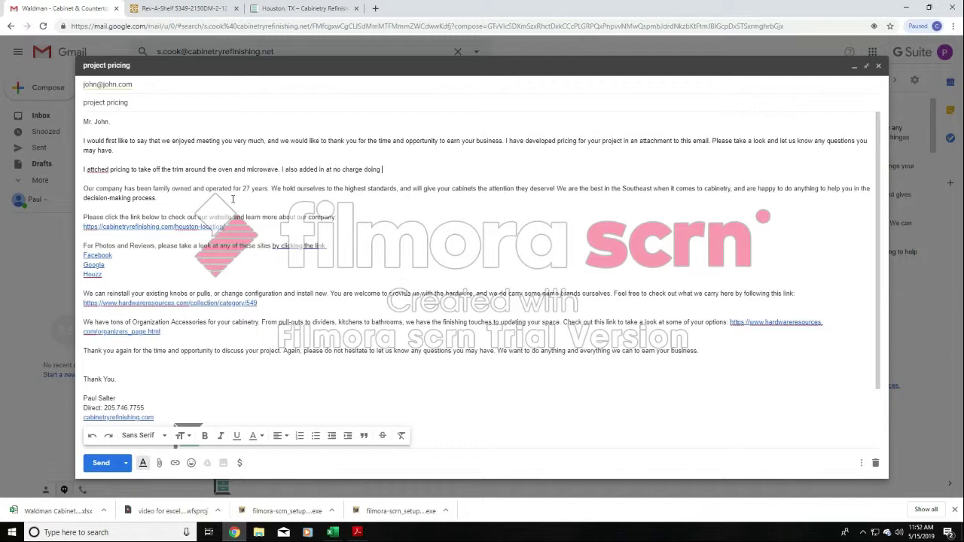
{"action": "type", "text": "a full depth shelf to give you maximum storag"}
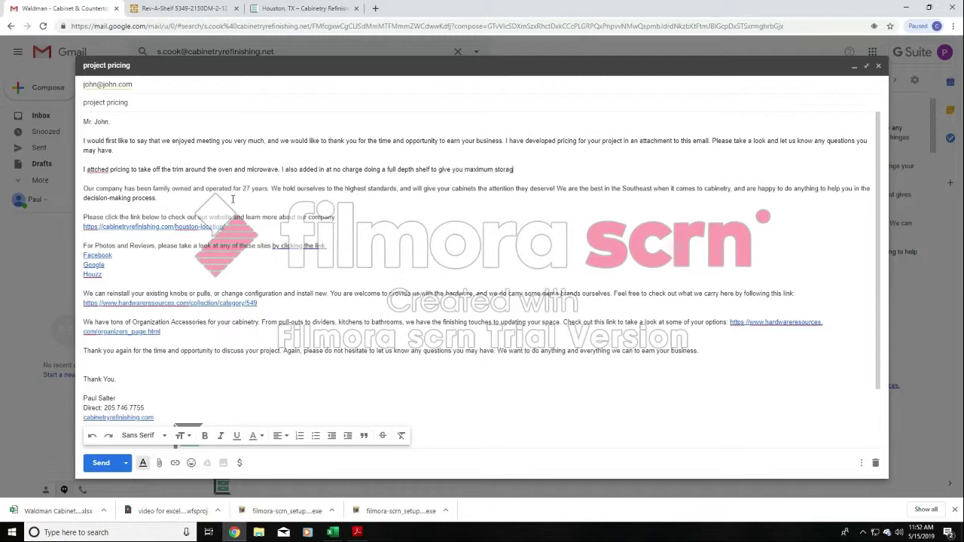
{"action": "type", "text": "e effece"}
- Continue with "I also added in at no charge doing a full depth shelf to give you maximum storage effeciency."
{"action": "key", "text": "BackSpace"}
{"action": "type", "text": "uiiency. "}
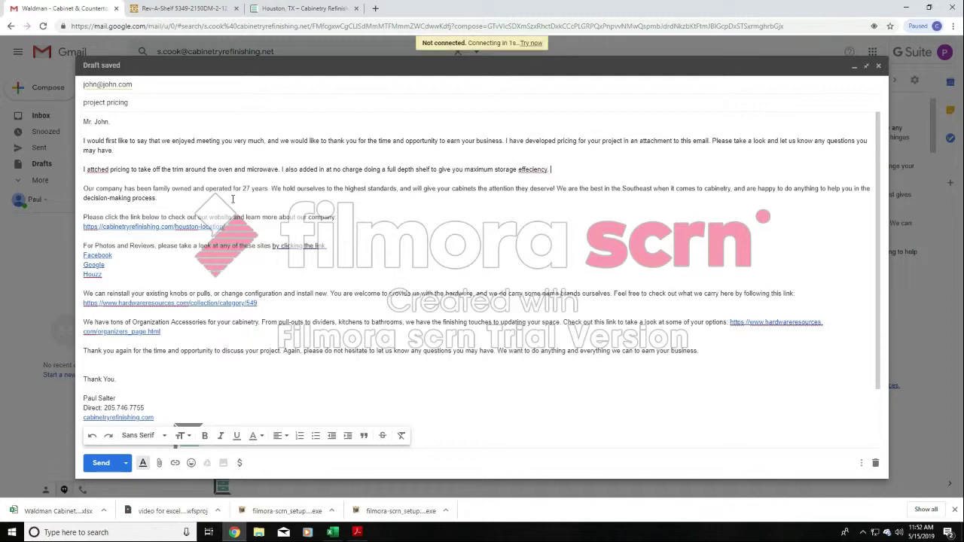
{"action": "type", "text": "We could always do a wind"}
{"action": "type", "text": " rack or s"}
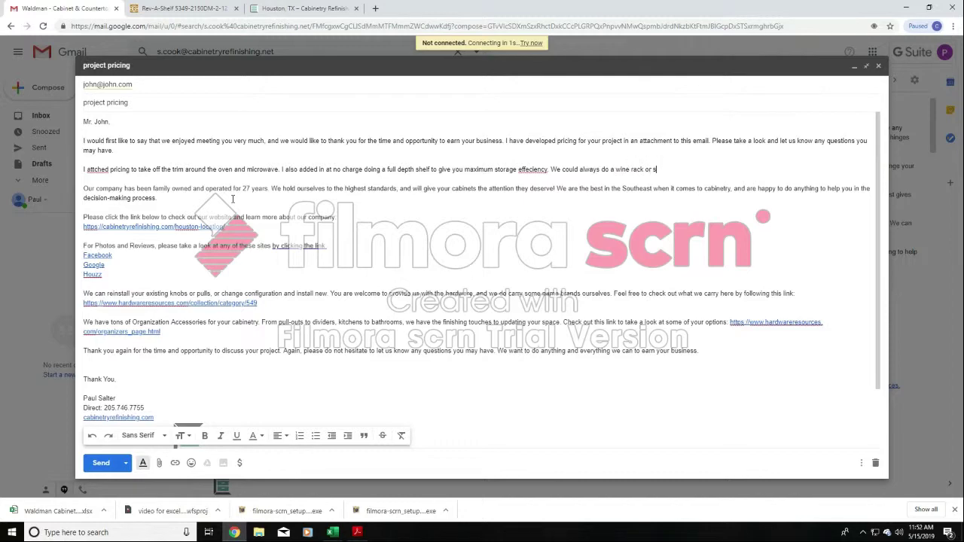
{"action": "type", "text": "omething else ike you mentioned, but "}
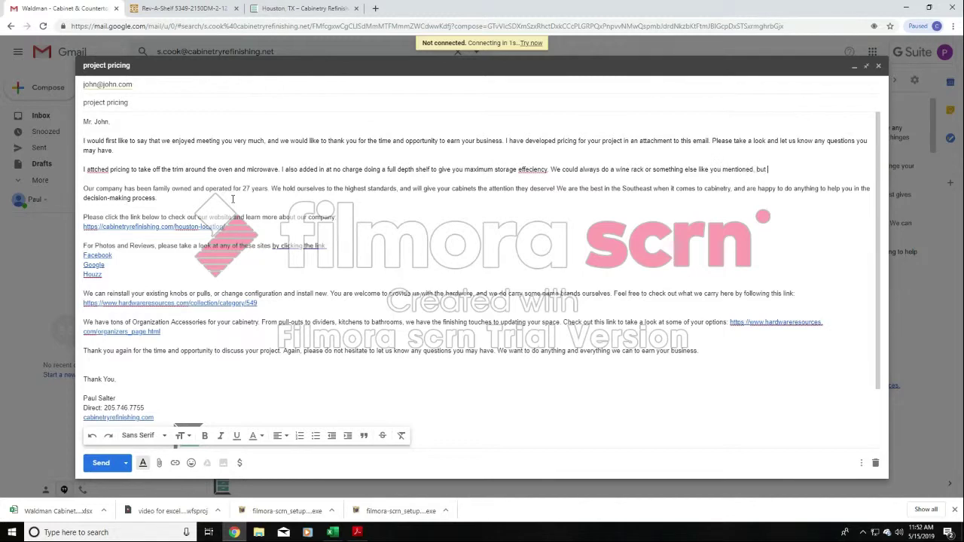
{"action": "type", "text": "that would be getting my carpenter in"}
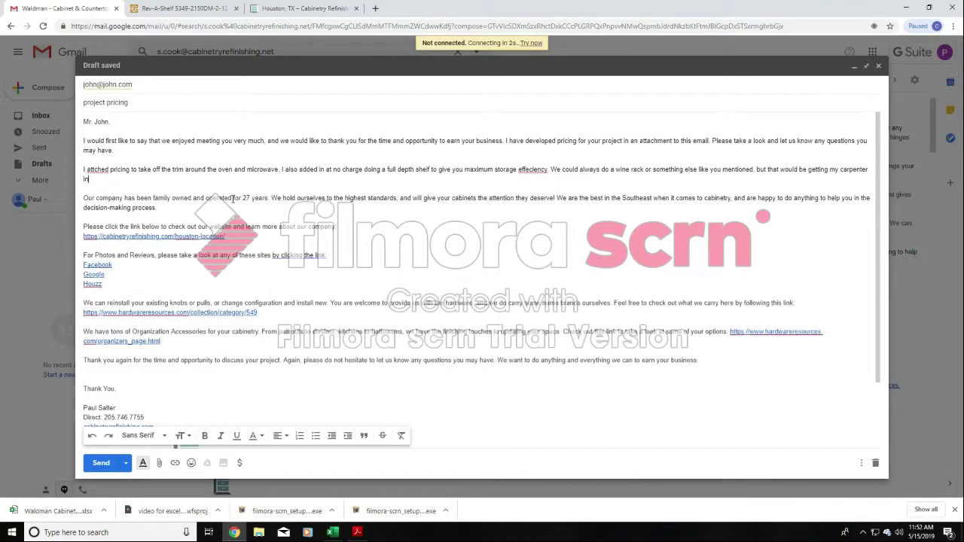
{"action": "type", "text": "volved, and could be a larger e"}
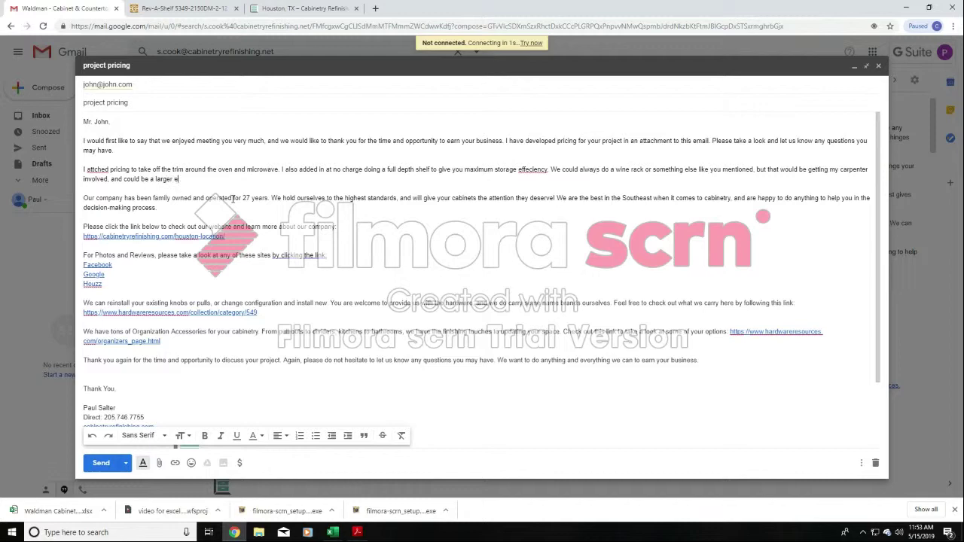
{"action": "type", "text": "xpense than excppected. Let me know and we"}
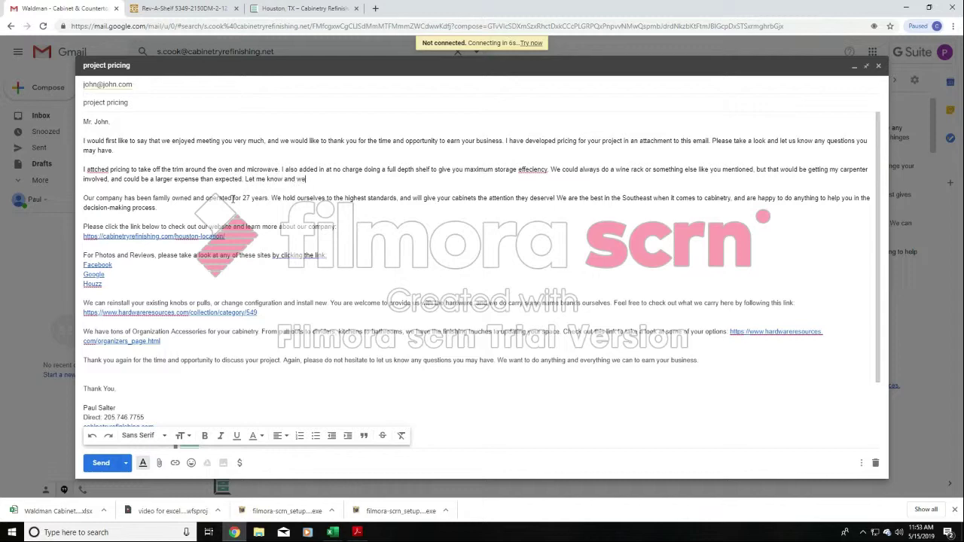
{"action": "type", "text": " can always add something like this in however."}
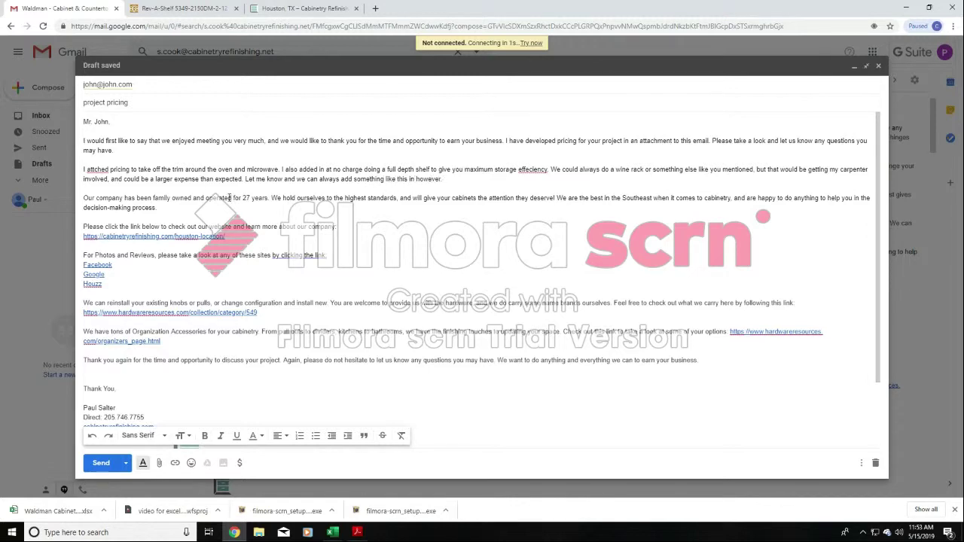
- Correct the two misspelled words in the custom paragraph to "attached" and "efficiency" using the spelling suggestions
{"action": "right_click", "coordinate": [97, 171]}
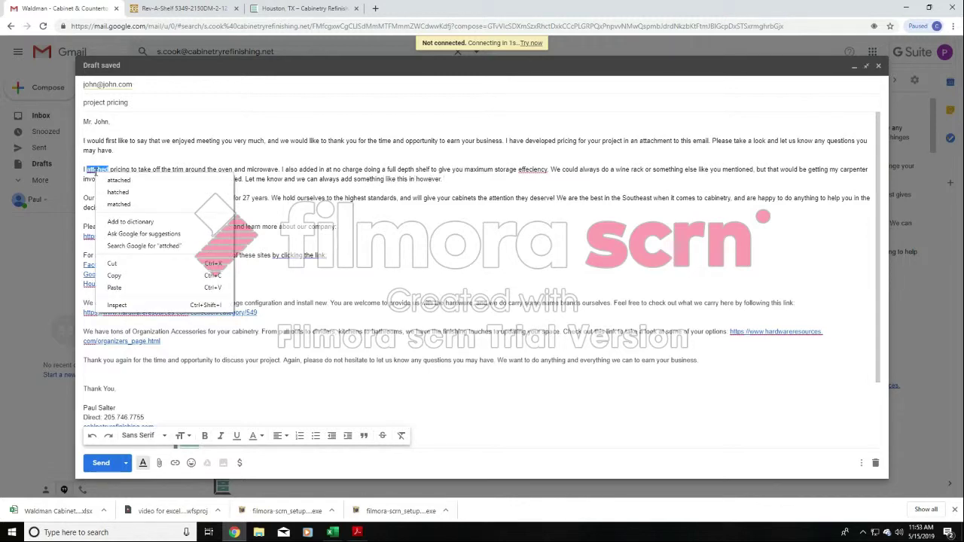
{"action": "left_click", "coordinate": [122, 181]}
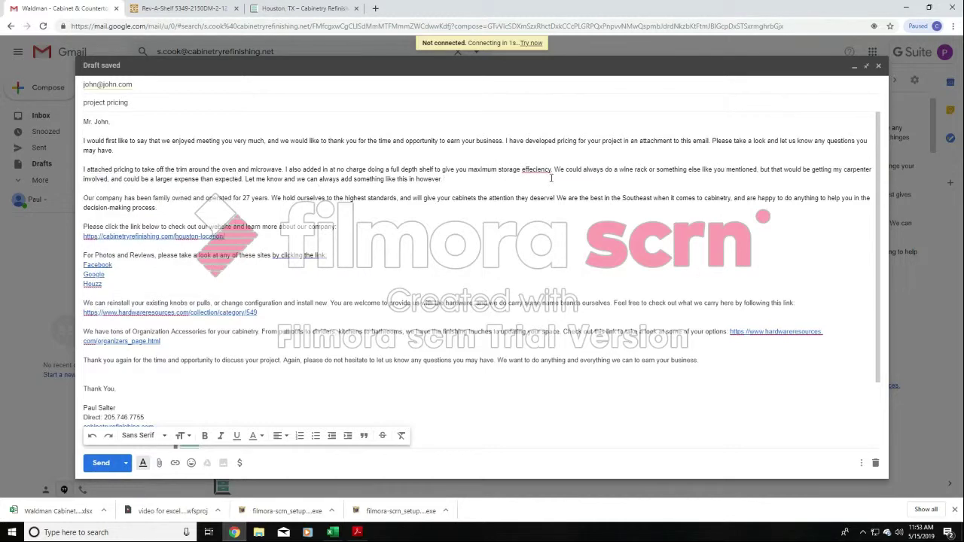
{"action": "right_click", "coordinate": [530, 171]}
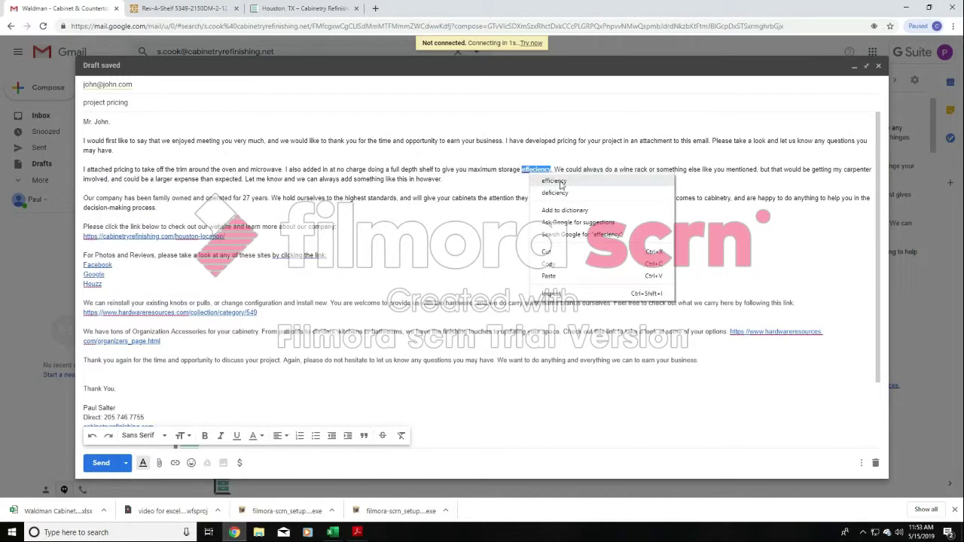
{"action": "left_click", "coordinate": [557, 182]}
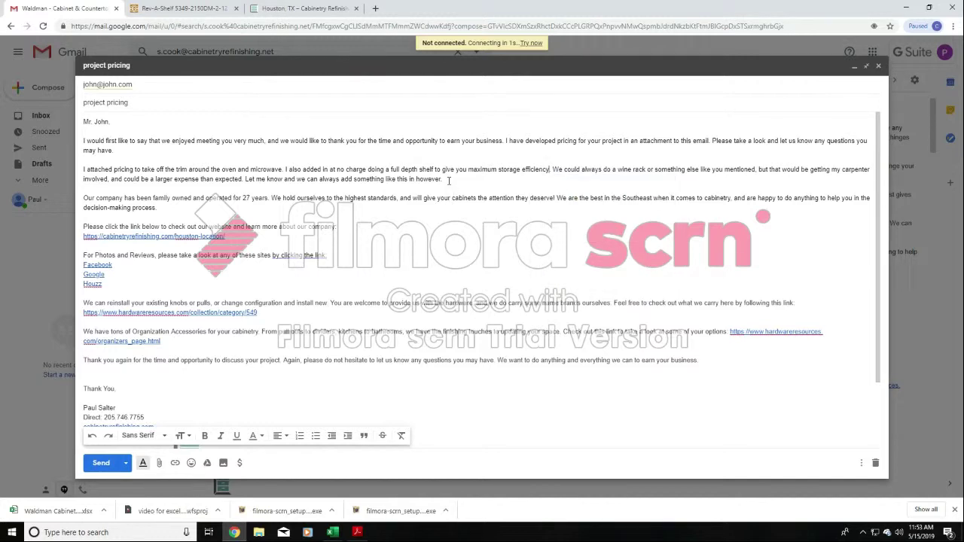
- Review the introduction and the standard company text by highlighting them, and close the project pricing draft
{"action": "left_click_drag", "start_coordinate": [450, 179], "coordinate": [97, 157]}
{"action": "left_click", "coordinate": [371, 198]}
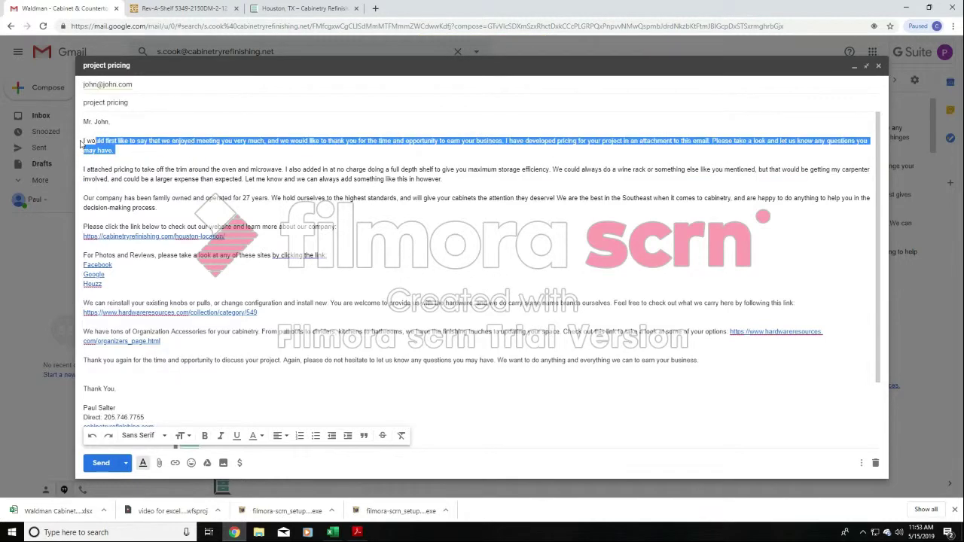
{"action": "mouse_move", "coordinate": [85, 198]}
{"action": "left_mouse_down"}
{"action": "mouse_move", "coordinate": [572, 363]}
{"action": "mouse_move", "coordinate": [756, 368]}
{"action": "mouse_move", "coordinate": [750, 358]}
{"action": "left_mouse_up"}
{"action": "left_click", "coordinate": [702, 302]}
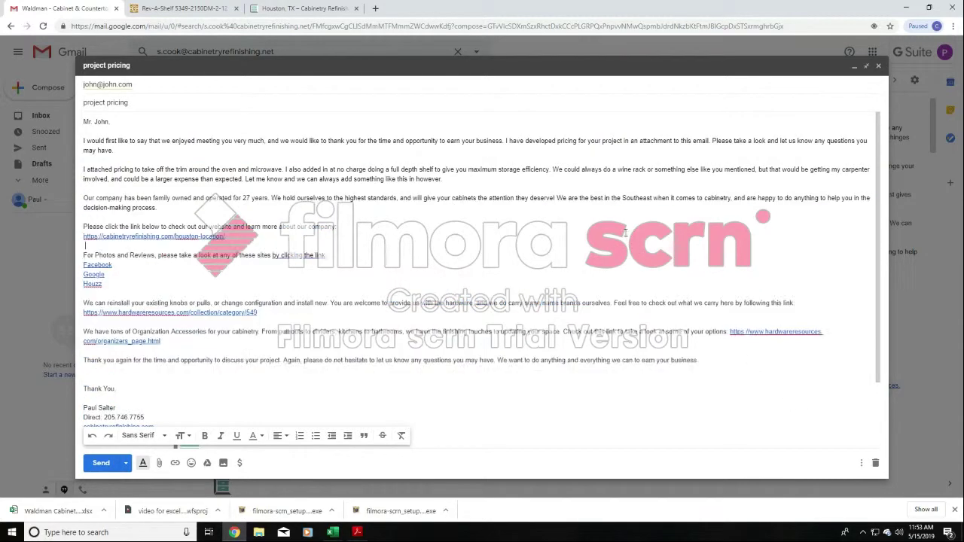
{"action": "left_click", "coordinate": [878, 66]}
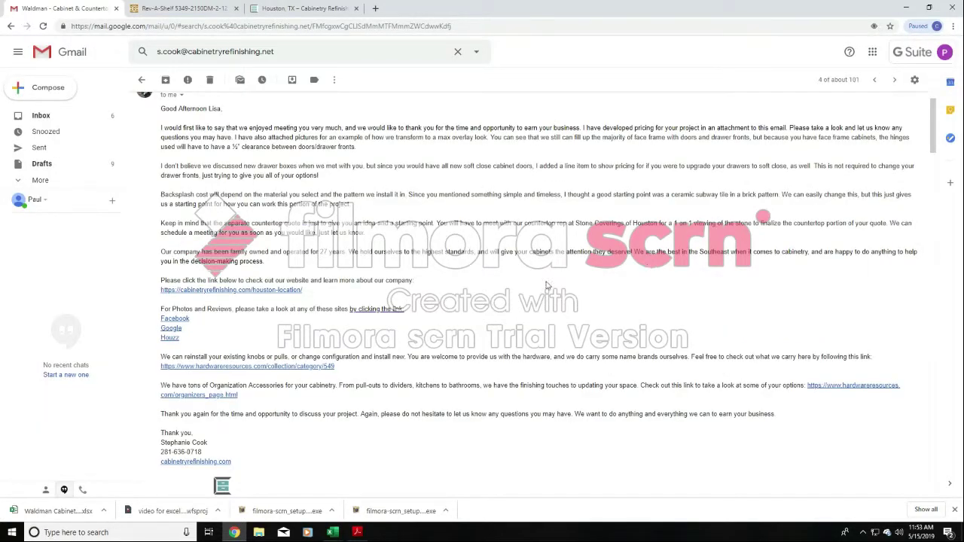
- Review the previous bid email and look through its example kitchen photos up to the before-and-after picture
{"action": "scroll", "coordinate": [541, 311], "scroll_direction": "up", "scroll_amount": 1}
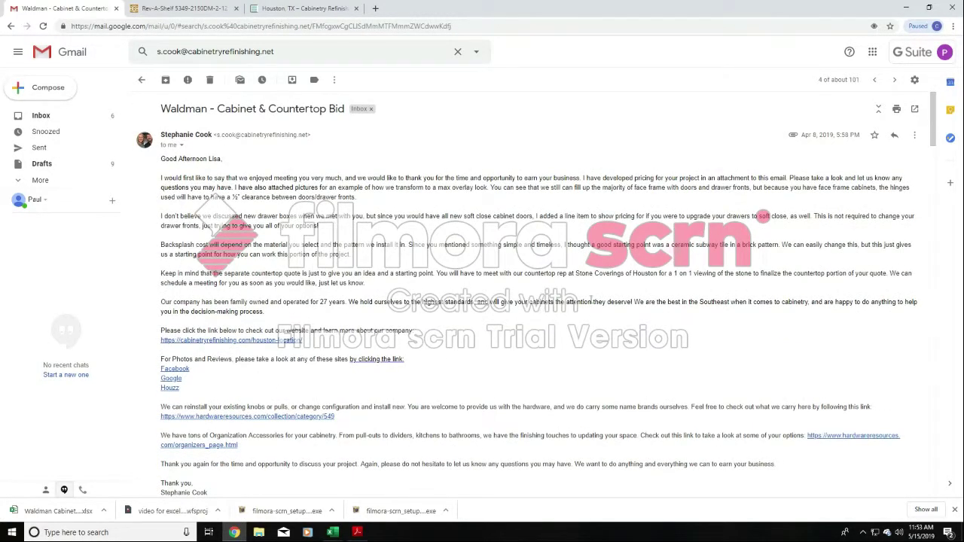
{"action": "scroll", "coordinate": [590, 301], "scroll_direction": "down", "scroll_amount": 4}
{"action": "scroll", "coordinate": [588, 300], "scroll_direction": "down", "scroll_amount": 2}
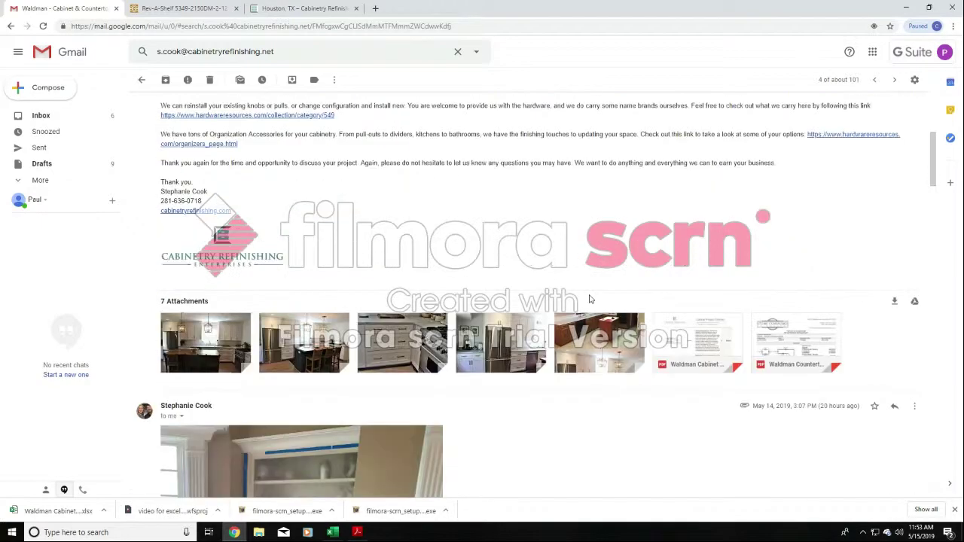
{"action": "scroll", "coordinate": [640, 271], "scroll_direction": "down", "scroll_amount": 2}
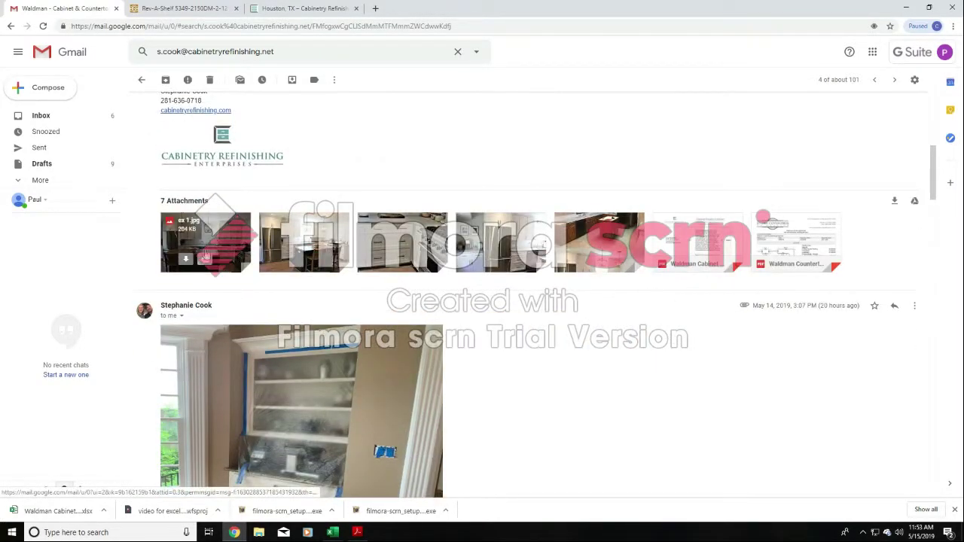
{"action": "left_click", "coordinate": [233, 242]}
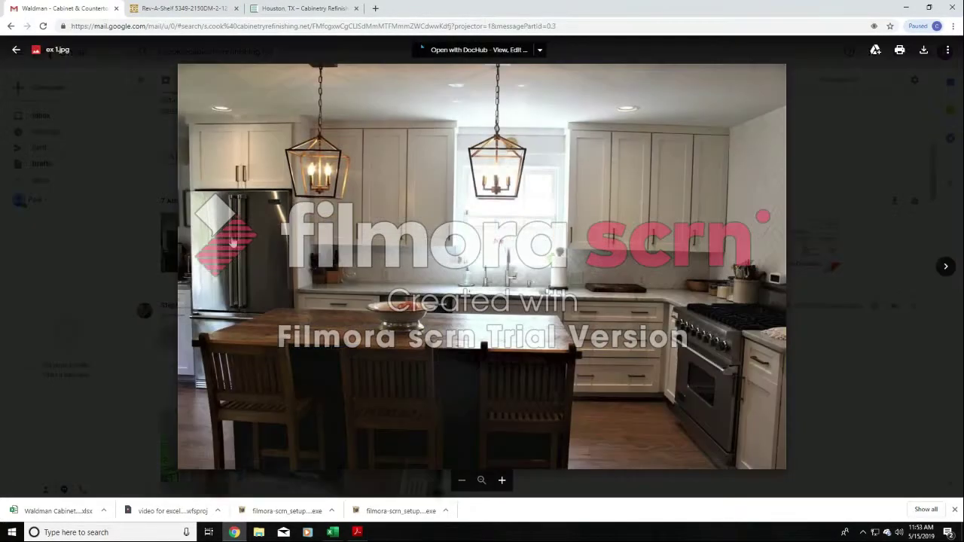
{"action": "left_click", "coordinate": [946, 268]}
{"action": "left_click", "coordinate": [946, 268]}
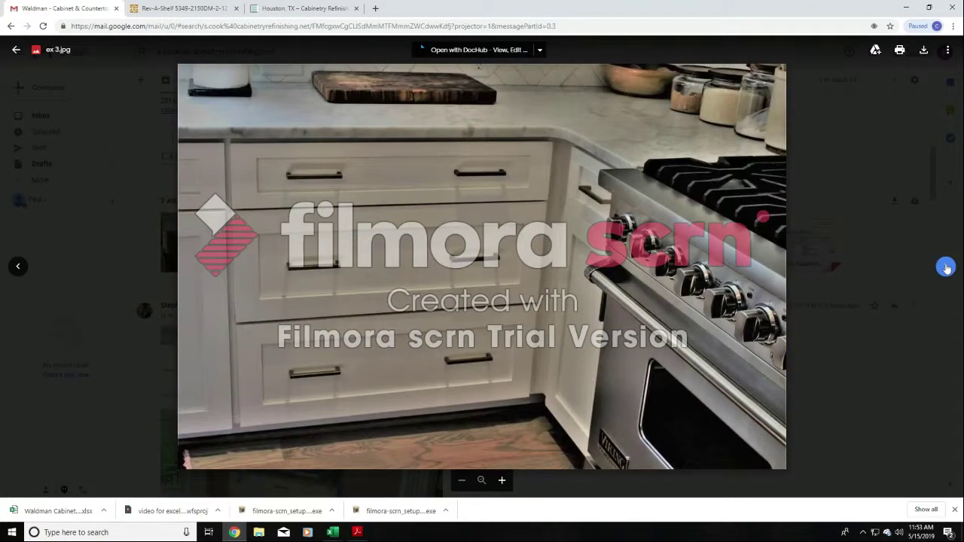
{"action": "left_click", "coordinate": [946, 268]}
{"action": "left_click", "coordinate": [945, 268]}
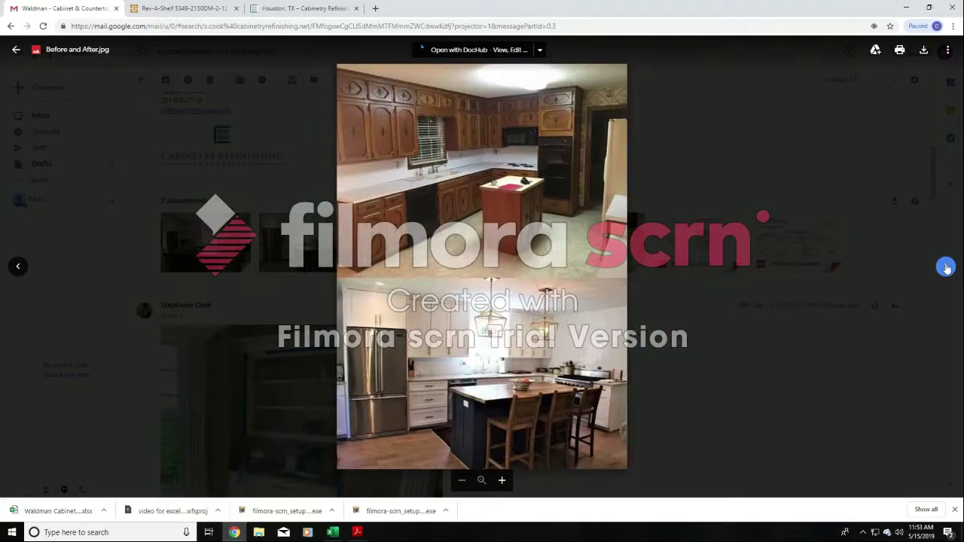
{"action": "left_click", "coordinate": [769, 306]}
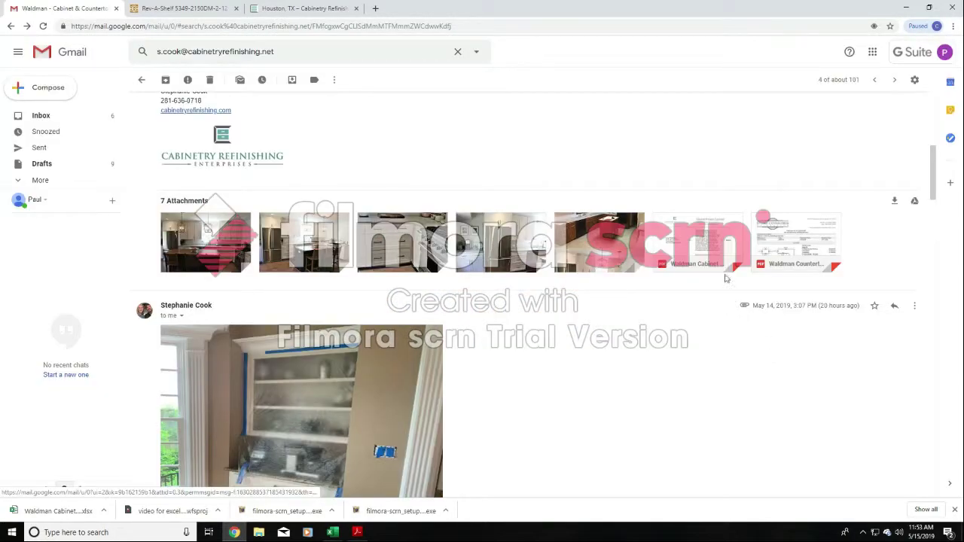
- Check the attached cabinet bid and countertop quote PDFs, and look through the follow-up message's project photos and attachments
{"action": "left_click", "coordinate": [711, 237]}
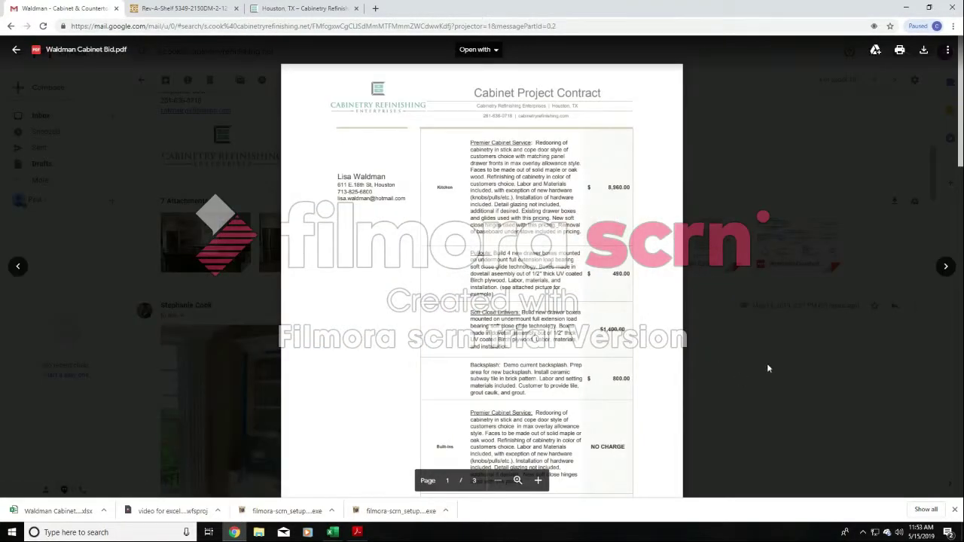
{"action": "left_click", "coordinate": [846, 320]}
{"action": "left_click", "coordinate": [818, 244]}
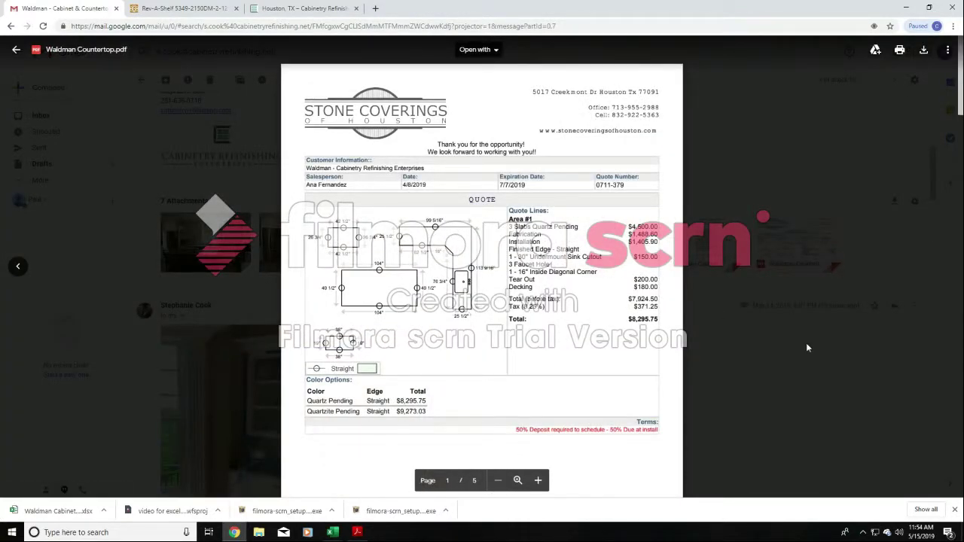
{"action": "left_click", "coordinate": [807, 343]}
{"action": "scroll", "coordinate": [564, 289], "scroll_direction": "down", "scroll_amount": 4}
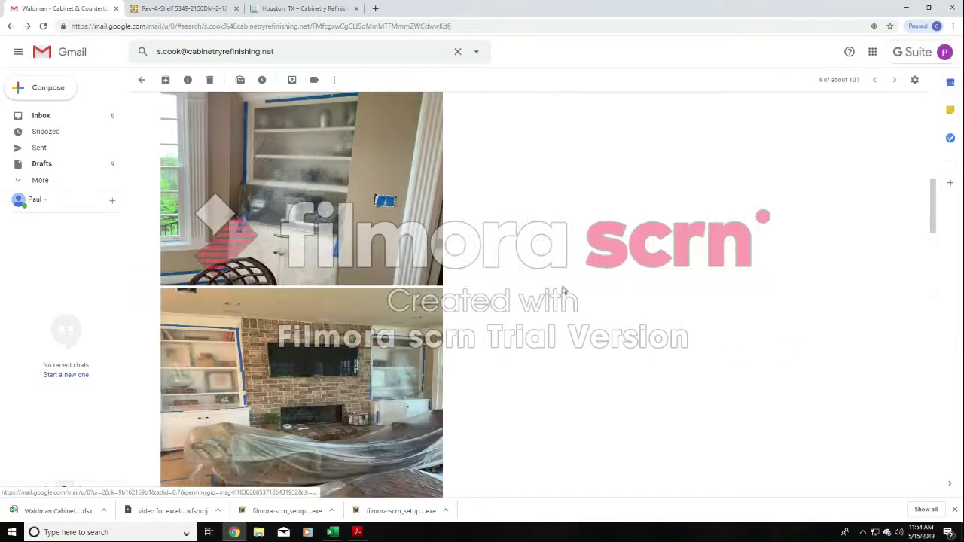
{"action": "scroll", "coordinate": [563, 290], "scroll_direction": "down", "scroll_amount": 12}
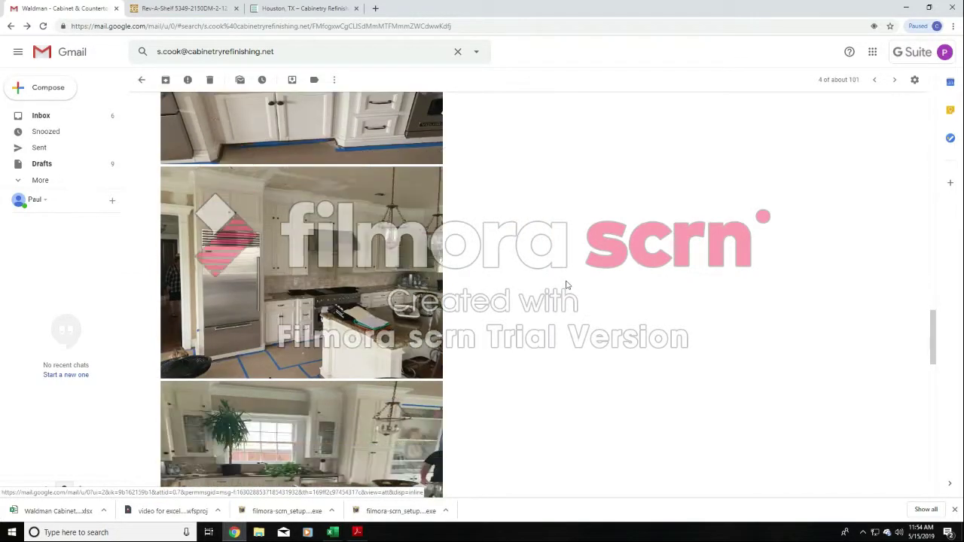
{"action": "scroll", "coordinate": [567, 284], "scroll_direction": "down", "scroll_amount": 10}
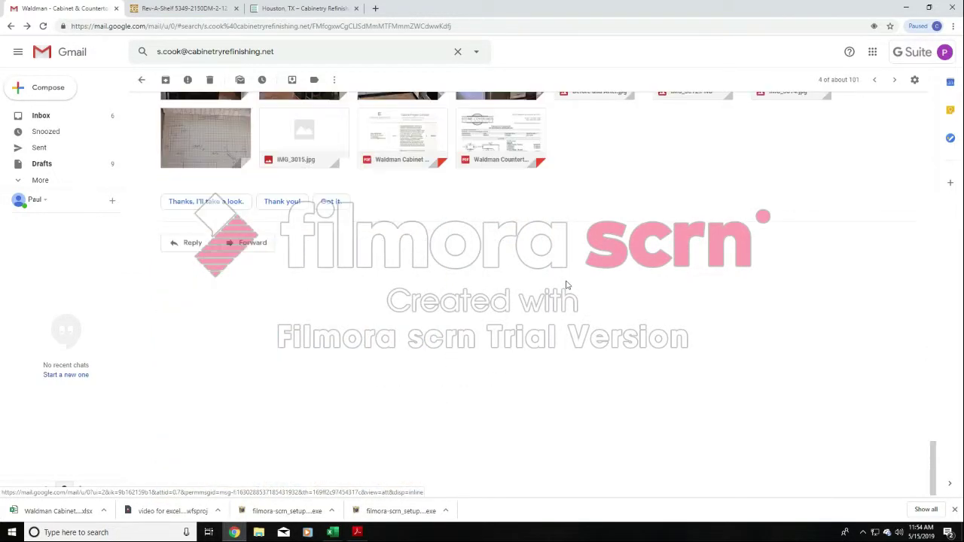
{"action": "scroll", "coordinate": [566, 285], "scroll_direction": "up", "scroll_amount": 2}
- Switch to the cabinet bid workbook in Excel and examine the contract header and the kitchen Premier Cabinet Service description
{"action": "mouse_move", "coordinate": [337, 538]}
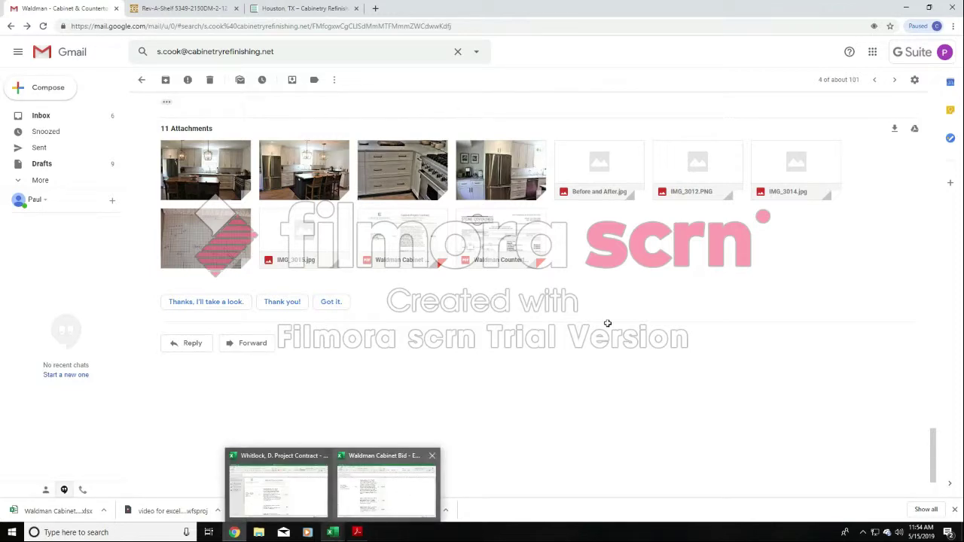
{"action": "scroll", "coordinate": [607, 323], "scroll_direction": "up", "scroll_amount": 2}
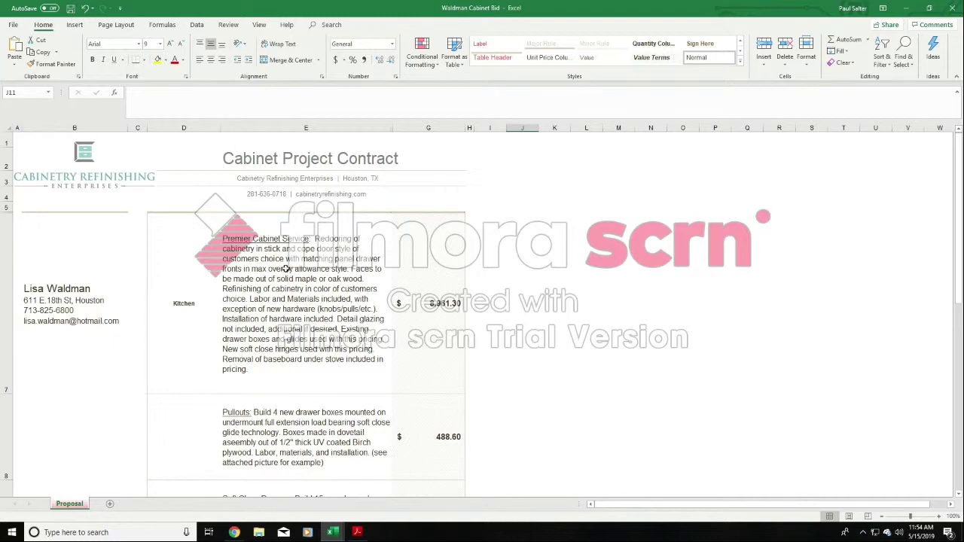
{"action": "left_click_drag", "start_coordinate": [215, 183], "coordinate": [427, 197]}
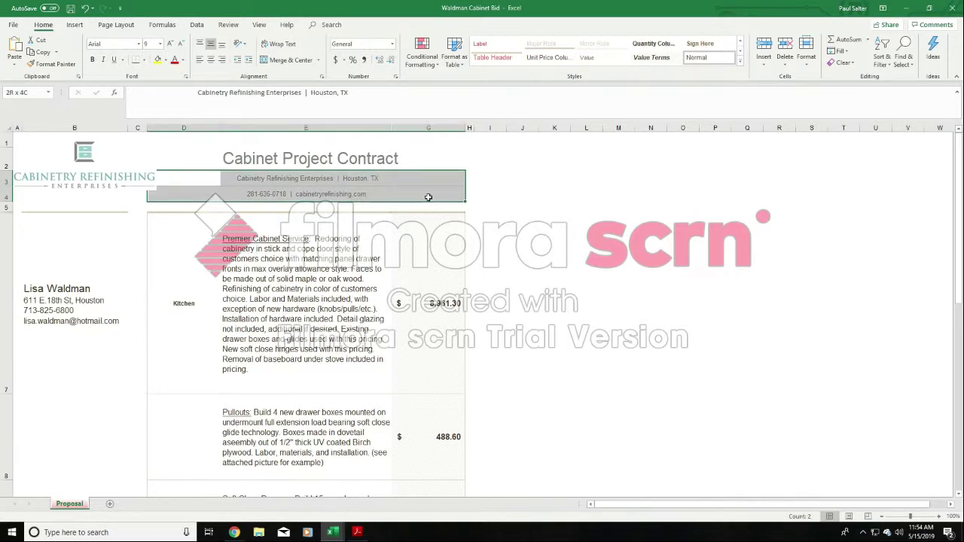
{"action": "left_click", "coordinate": [577, 253]}
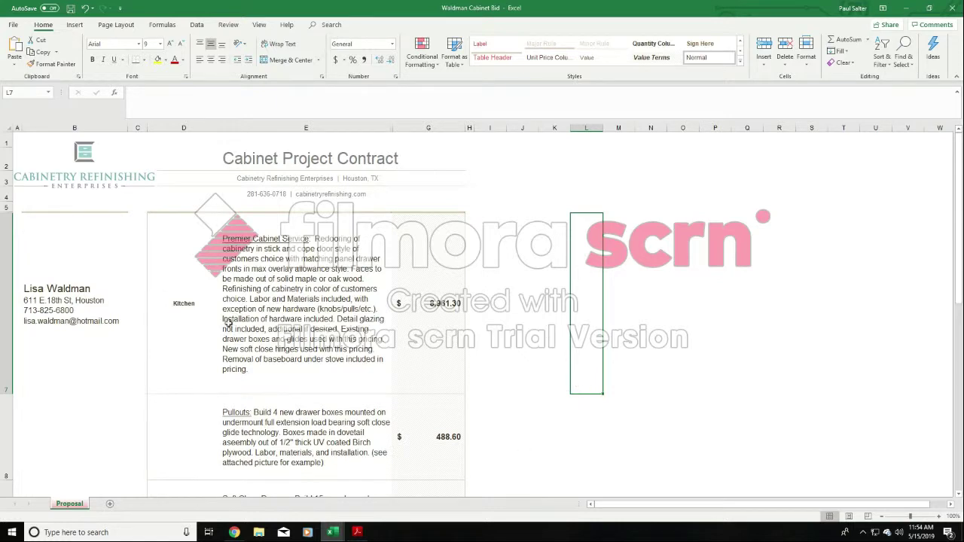
{"action": "left_click", "coordinate": [295, 271]}
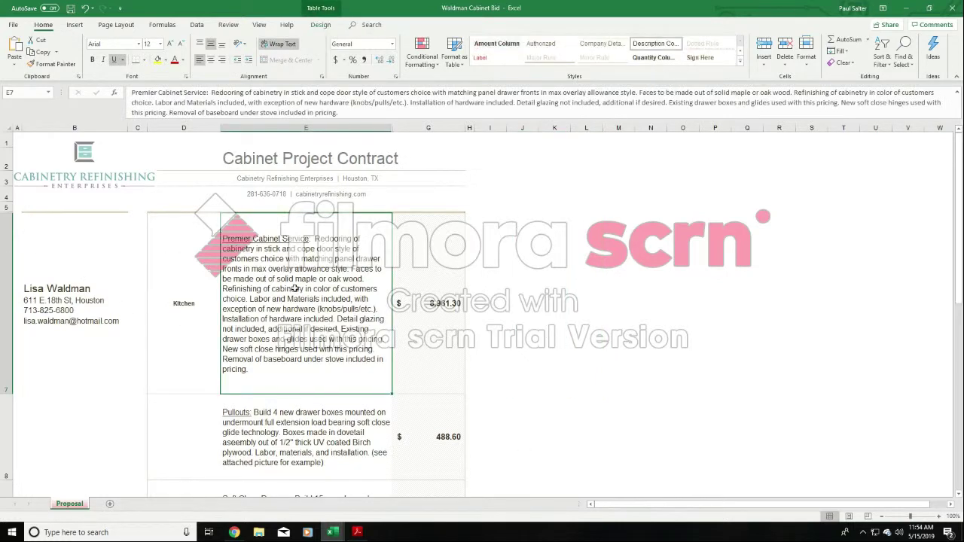
- Try editing the Kitchen label with an extra "s", take it back, and try selecting the company logo
{"action": "left_click", "coordinate": [198, 332]}
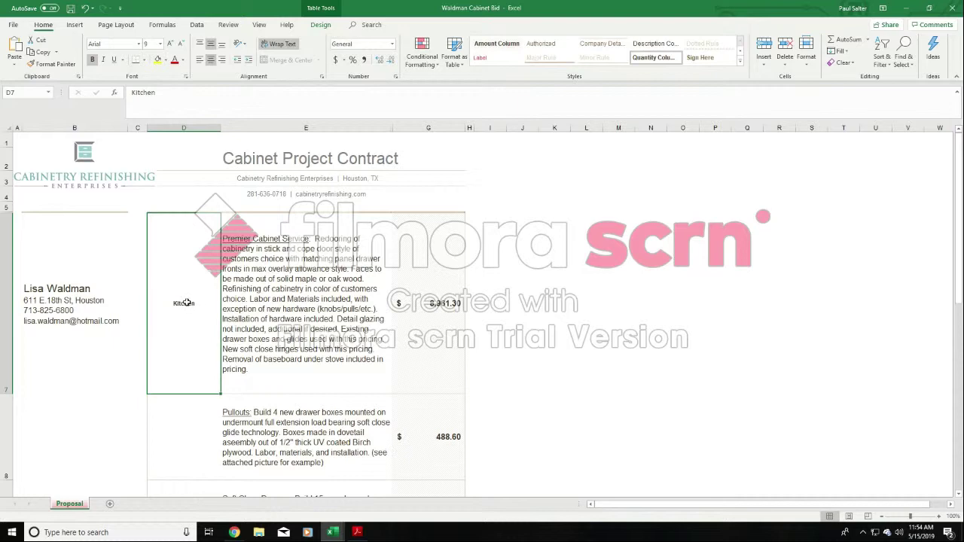
{"action": "double_click", "coordinate": [187, 302]}
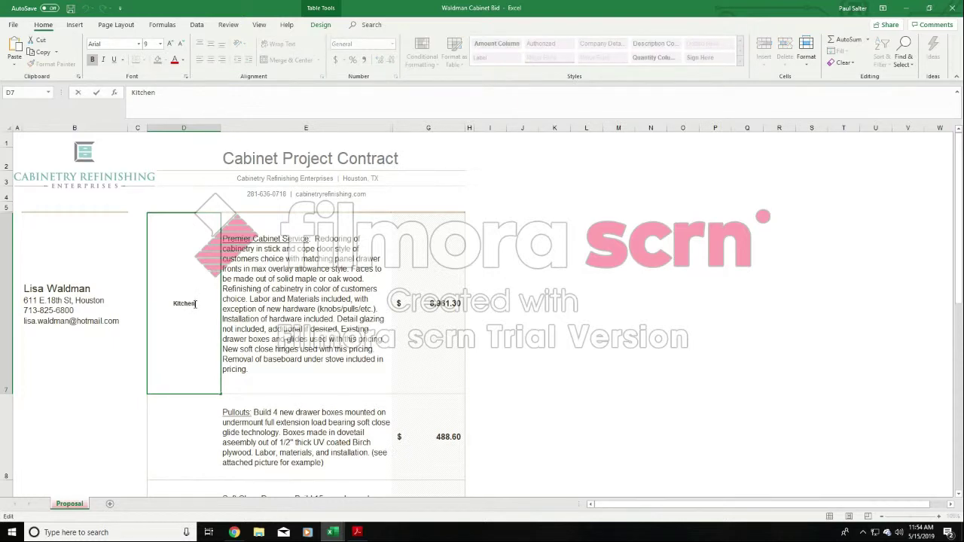
{"action": "type", "text": "s"}
{"action": "key", "text": "BackSpace"}
{"action": "left_click", "coordinate": [561, 304]}
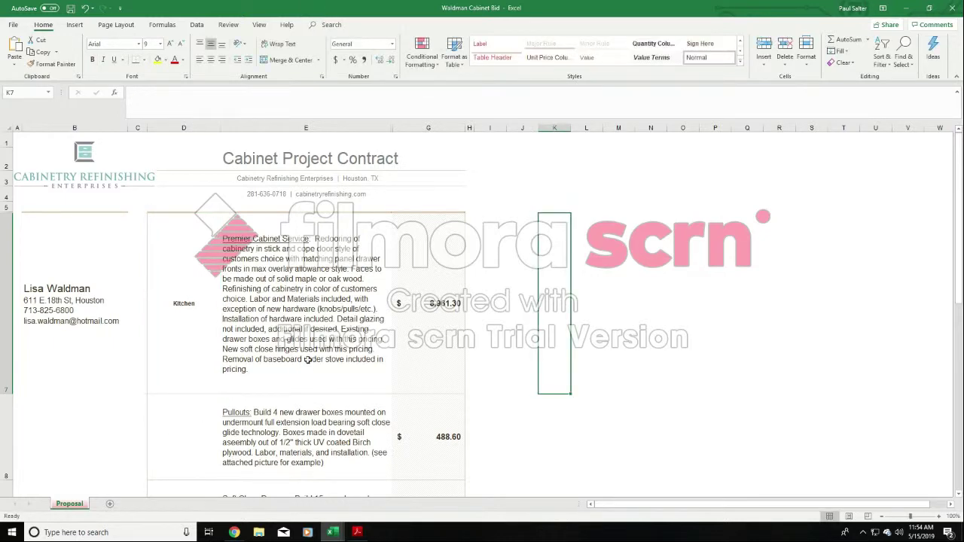
{"action": "left_click_drag", "start_coordinate": [90, 200], "coordinate": [53, 191]}
{"action": "left_click", "coordinate": [61, 192]}
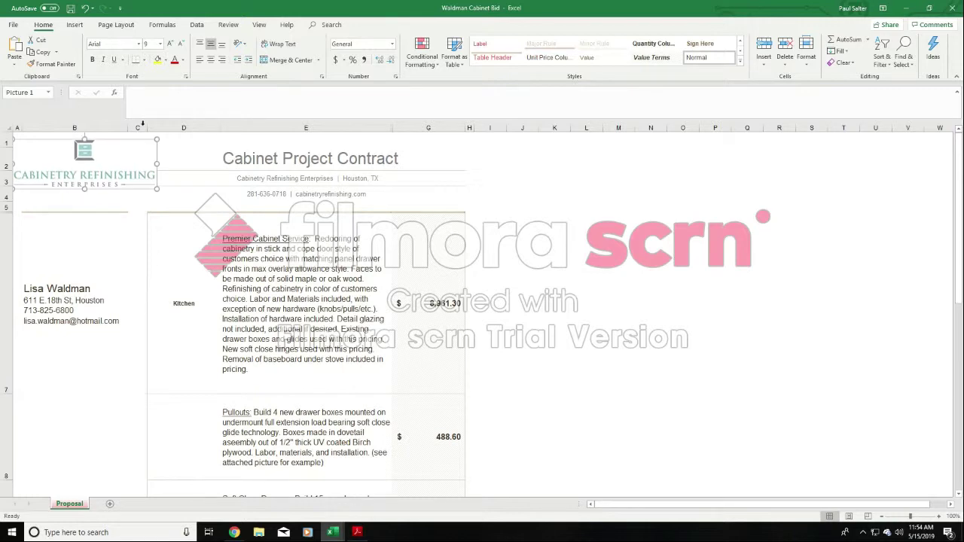
{"action": "left_click", "coordinate": [700, 237]}
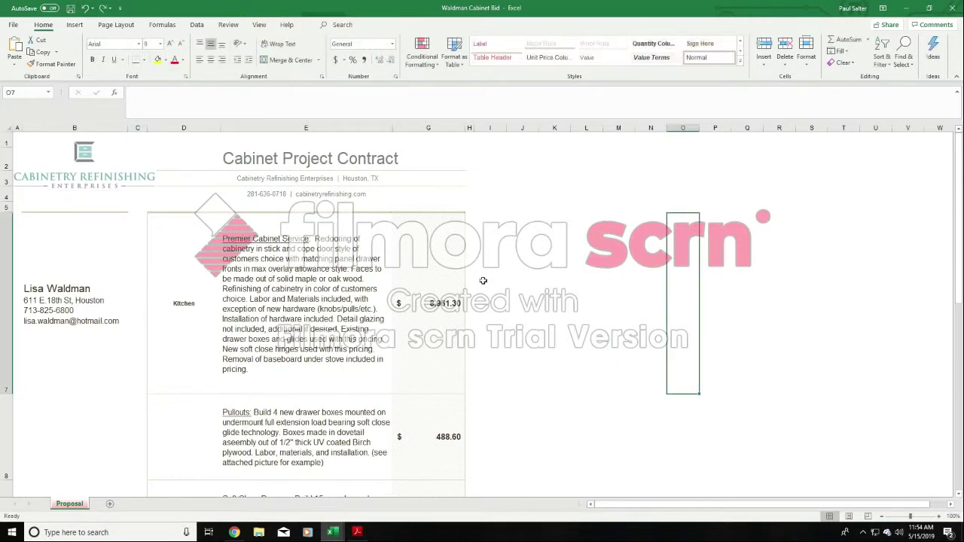
- Examine the Premier Cabinet Service and Pullouts line items in the contract by highlighting their descriptions and prices
{"action": "left_click_drag", "start_coordinate": [215, 247], "coordinate": [423, 436]}
{"action": "left_click", "coordinate": [545, 323]}
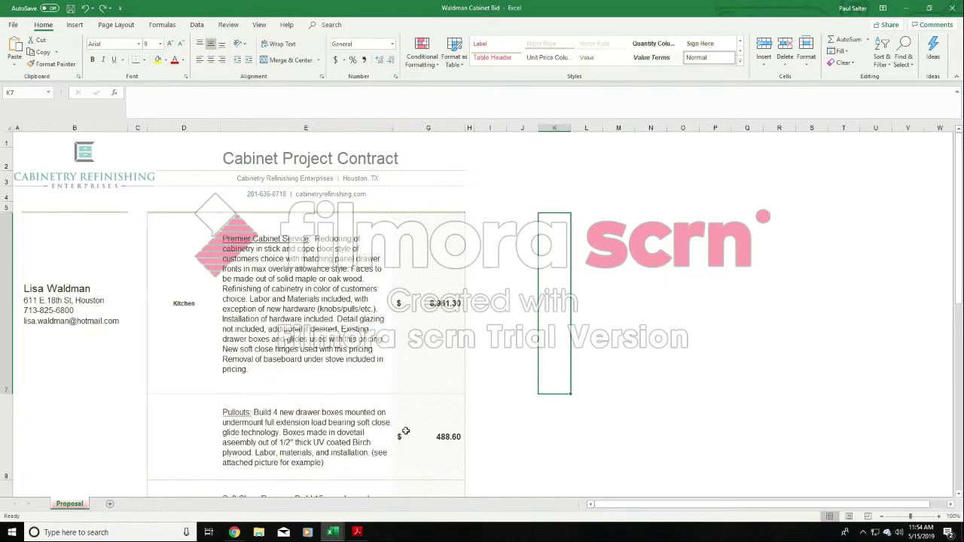
{"action": "scroll", "coordinate": [401, 388], "scroll_direction": "down", "scroll_amount": 1}
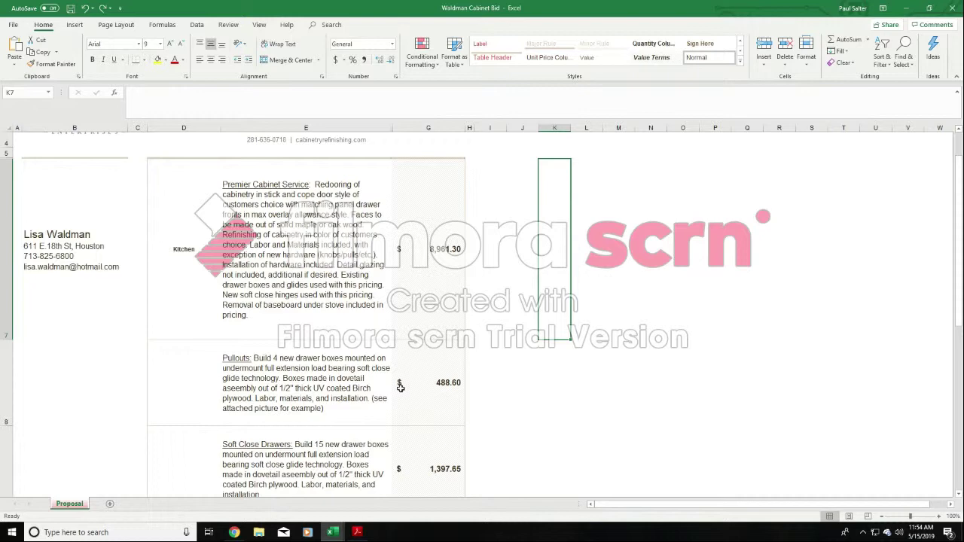
{"action": "left_click", "coordinate": [327, 365]}
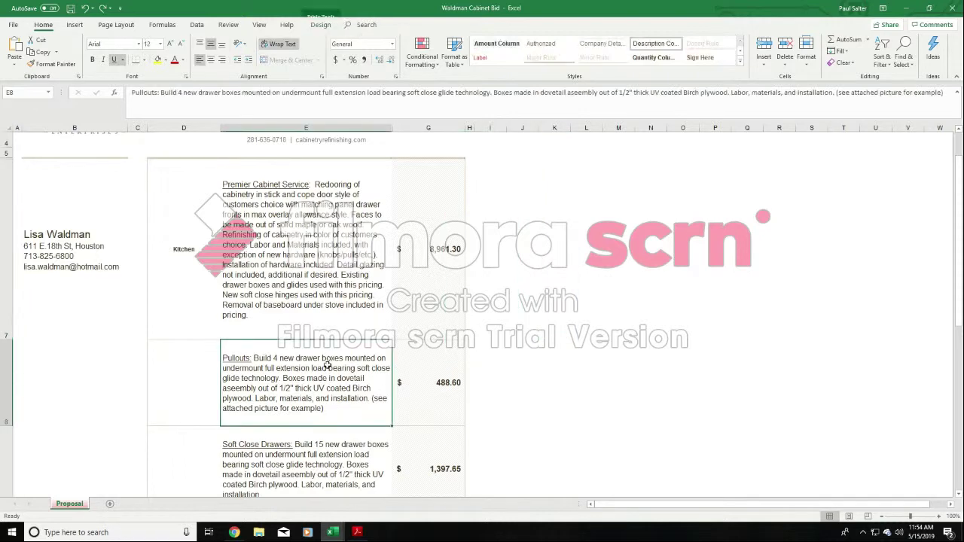
{"action": "left_click", "coordinate": [335, 235]}
{"action": "left_click", "coordinate": [336, 371]}
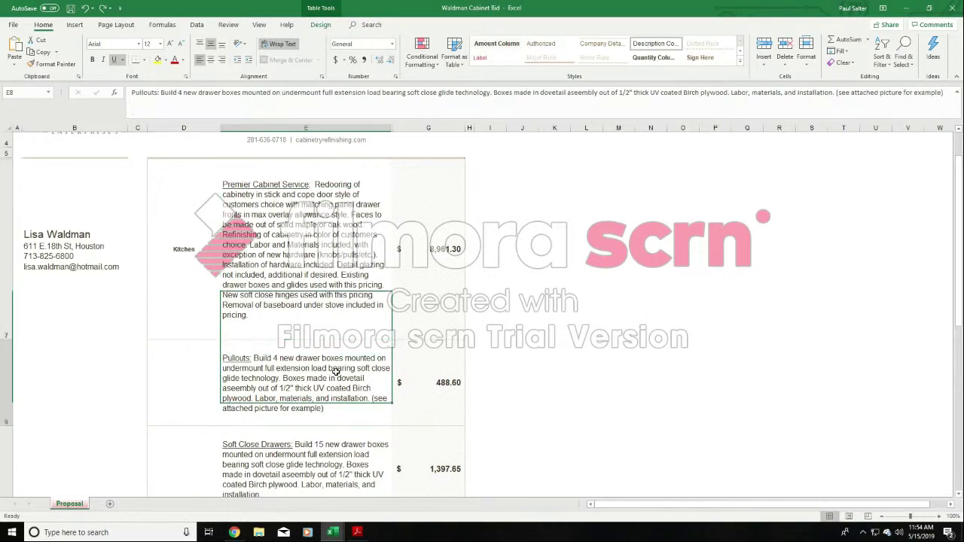
{"action": "left_click", "coordinate": [341, 269]}
{"action": "left_click", "coordinate": [335, 375]}
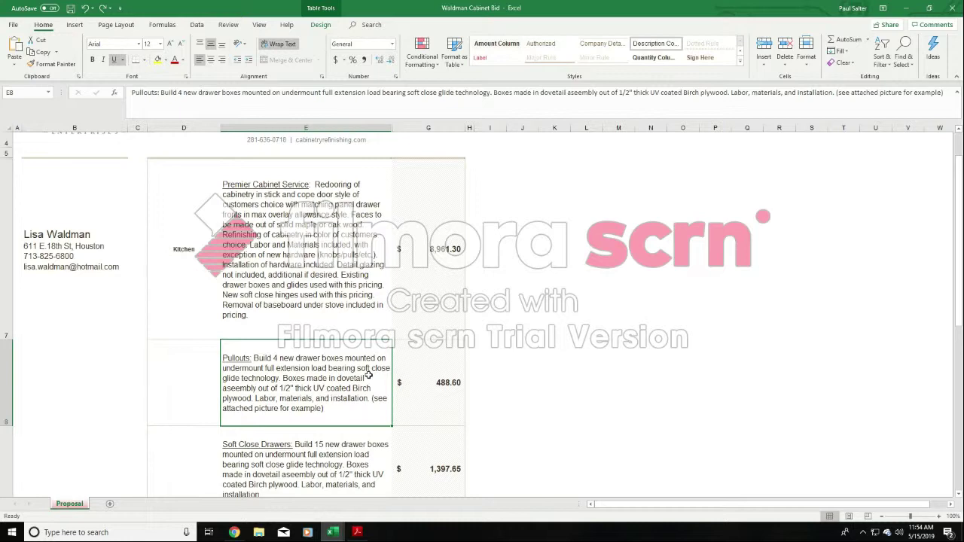
- Insert a blank row between the Premier Cabinet Service and Pullouts line items
{"action": "left_click", "coordinate": [6, 369]}
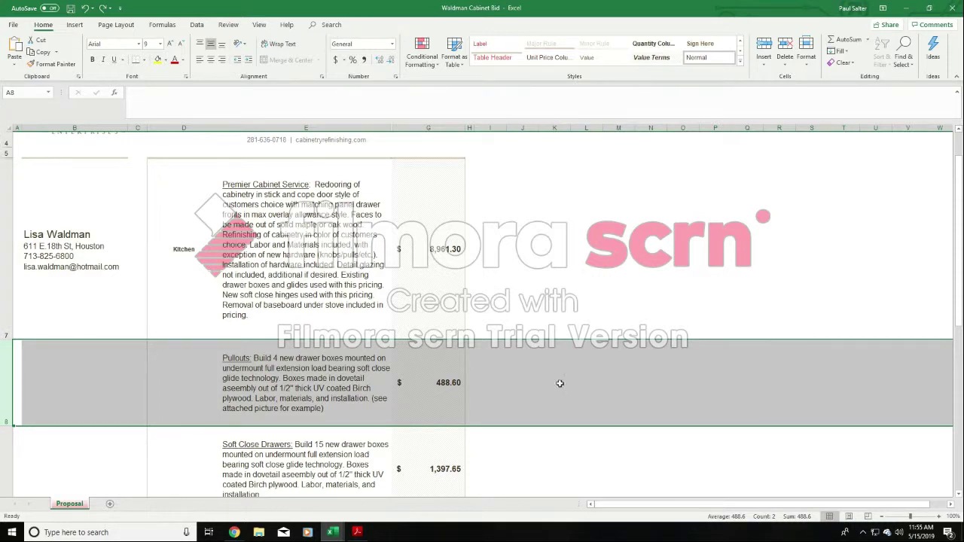
{"action": "right_click", "coordinate": [6, 374]}
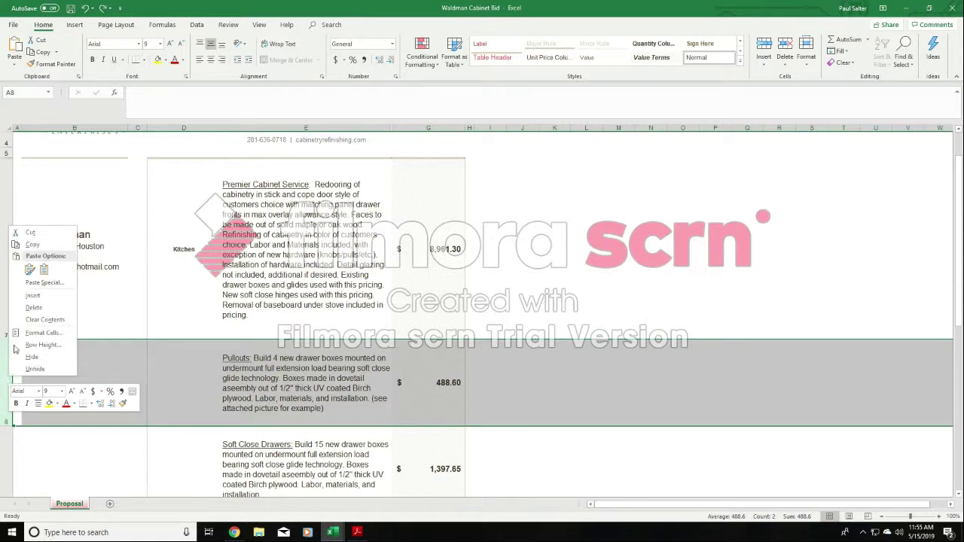
{"action": "left_click", "coordinate": [32, 297]}
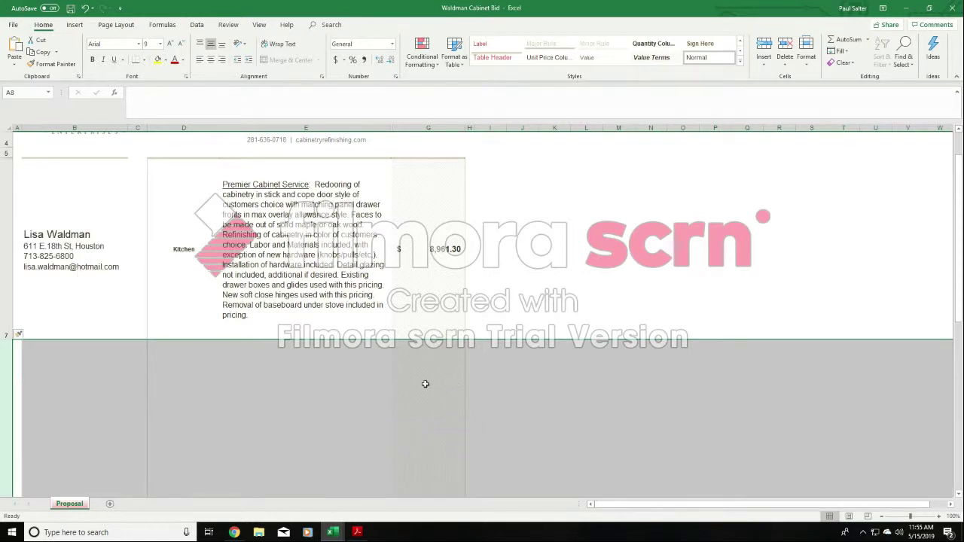
{"action": "left_click", "coordinate": [342, 392]}
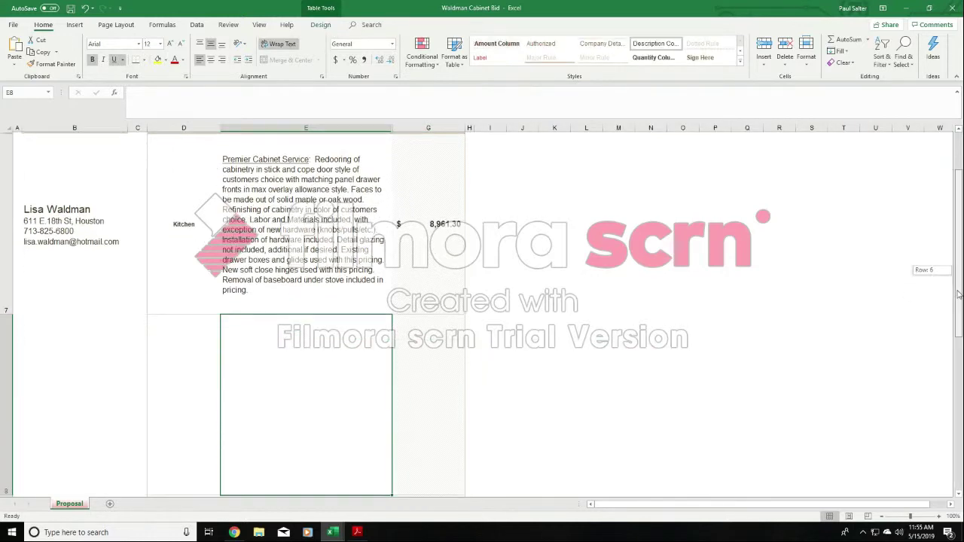
- Reduce the height of the blank row above Pullouts to about a third of its inserted height
{"action": "mouse_move", "coordinate": [958, 283]}
{"action": "left_mouse_down"}
{"action": "mouse_move", "coordinate": [959, 305]}
{"action": "mouse_move", "coordinate": [959, 295]}
{"action": "left_mouse_up"}
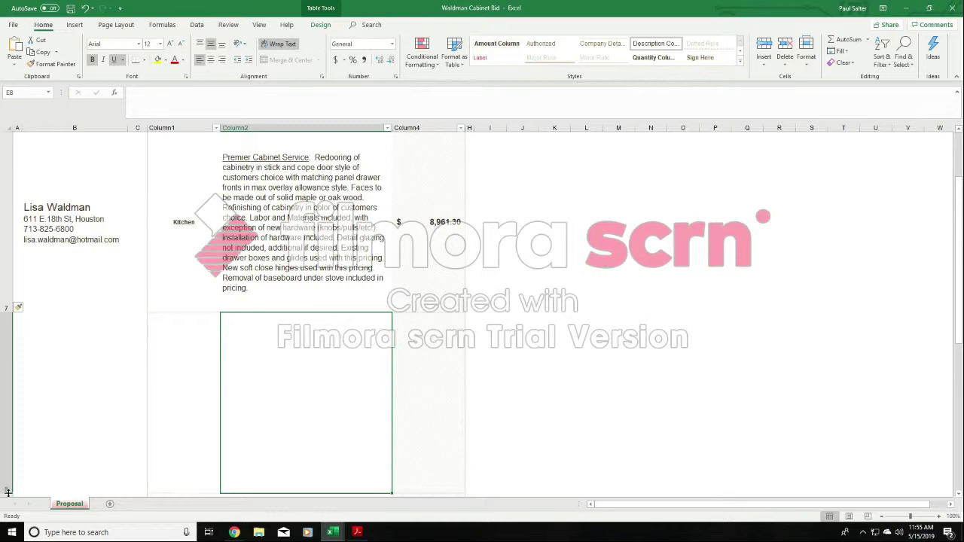
{"action": "left_click_drag", "start_coordinate": [6, 492], "coordinate": [14, 371]}
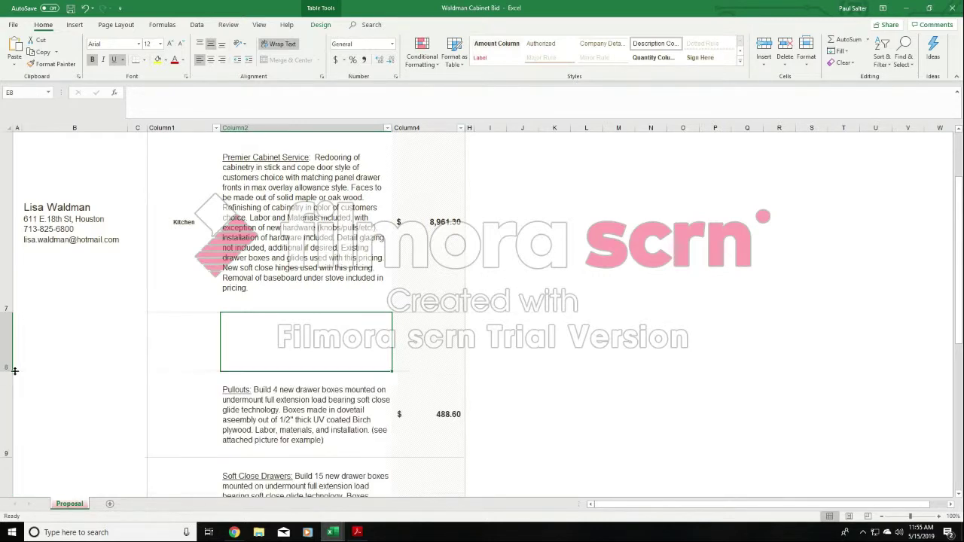
{"action": "left_click", "coordinate": [644, 322]}
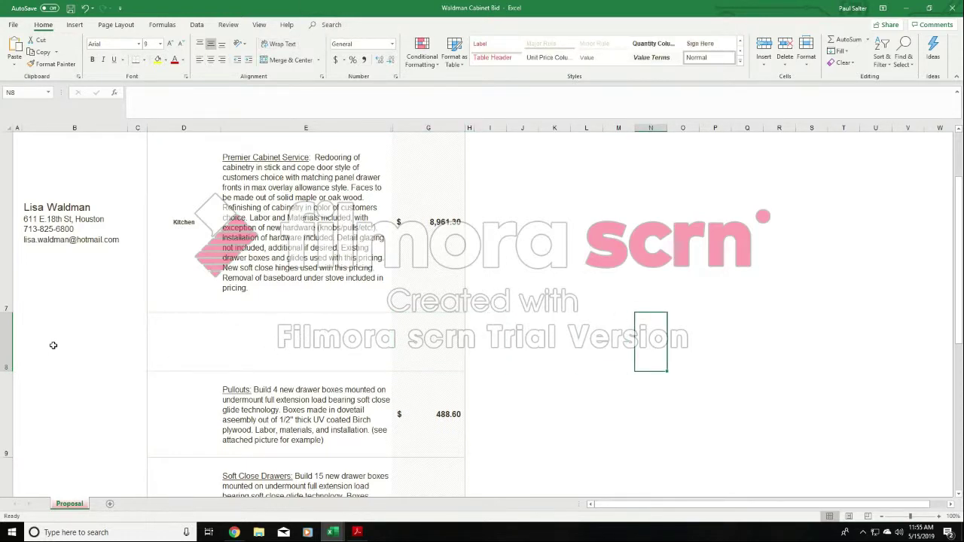
- Delete the blank row between the Premier Cabinet Service and Pullouts line items
{"action": "left_click", "coordinate": [6, 342]}
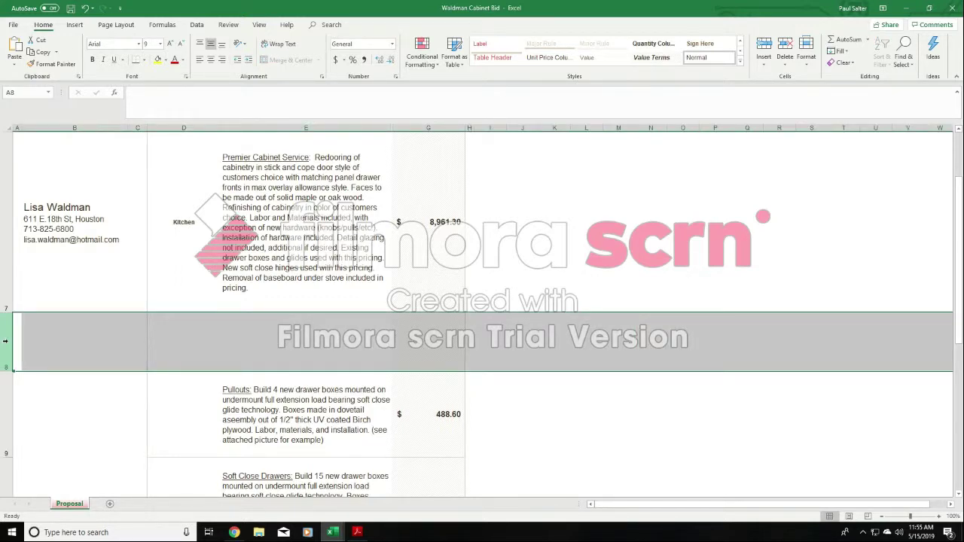
{"action": "right_click", "coordinate": [7, 332]}
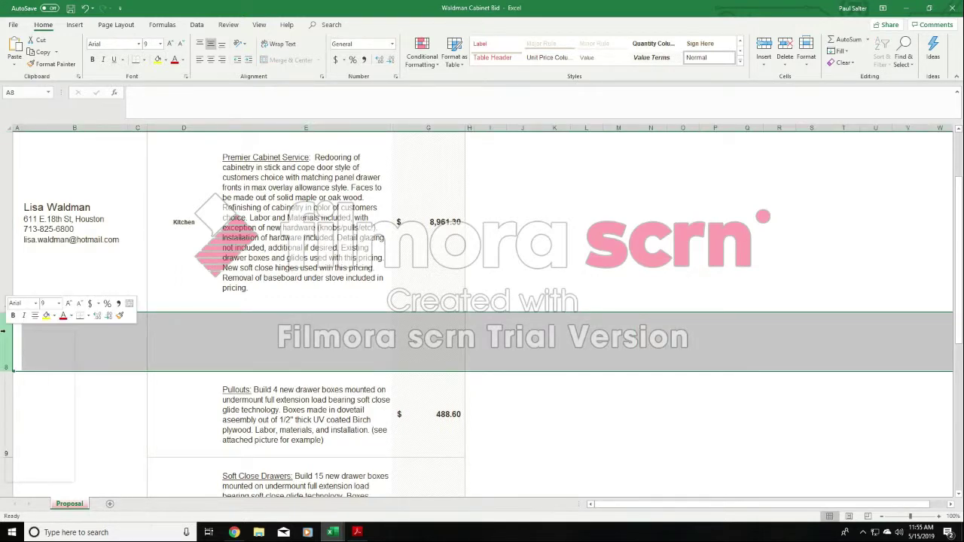
{"action": "left_click", "coordinate": [28, 414]}
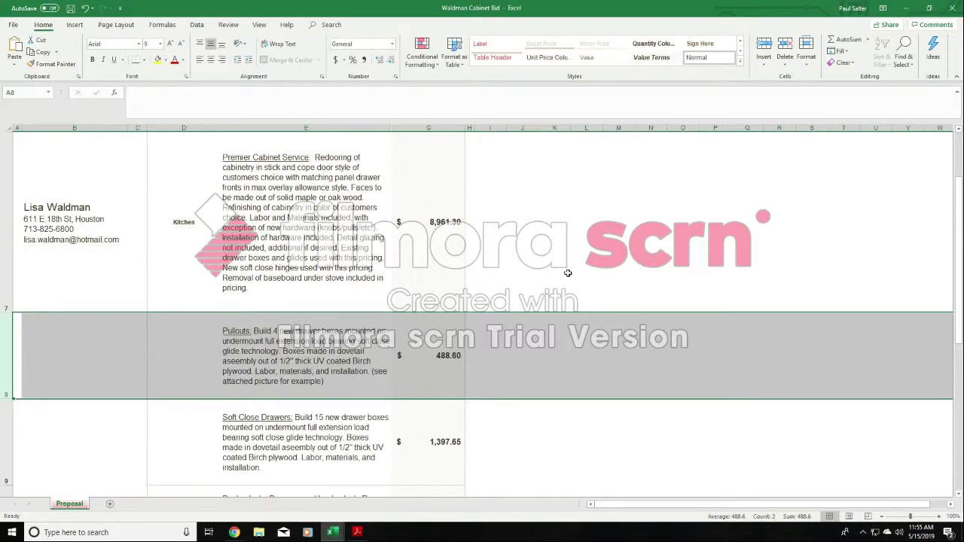
{"action": "left_click", "coordinate": [568, 269]}
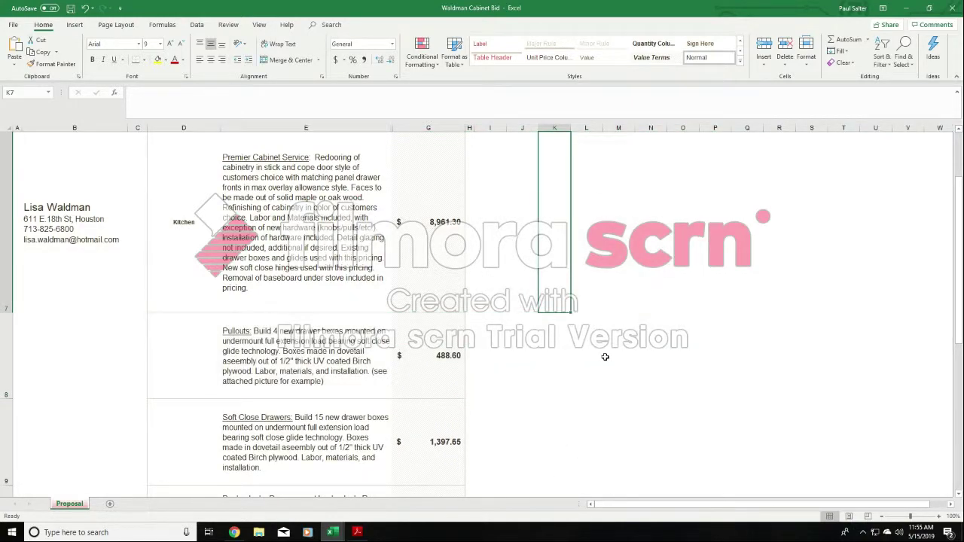
- Look through the contract's line items from the Kitchen service down to the Interiors refinishing entry
{"action": "scroll", "coordinate": [536, 342], "scroll_direction": "down", "scroll_amount": 2}
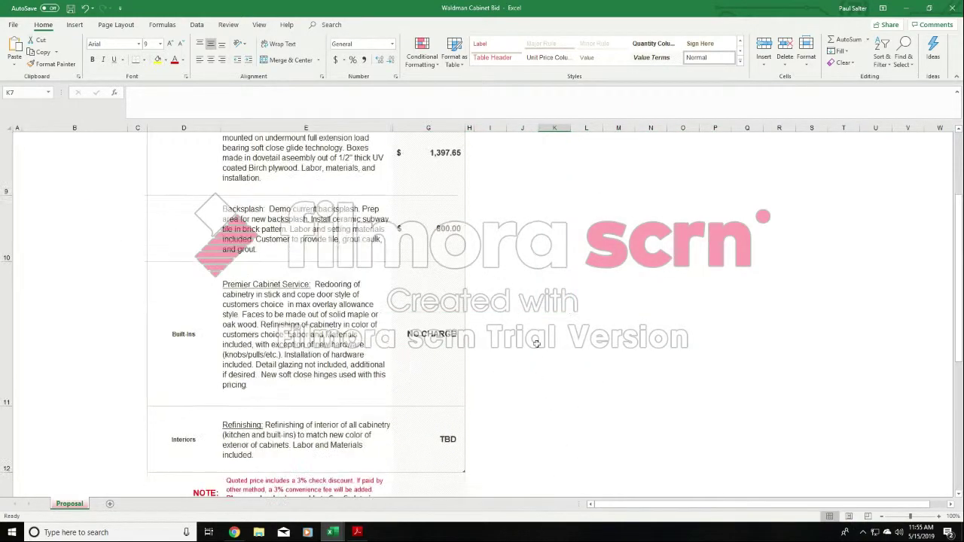
{"action": "scroll", "coordinate": [538, 341], "scroll_direction": "up", "scroll_amount": 2}
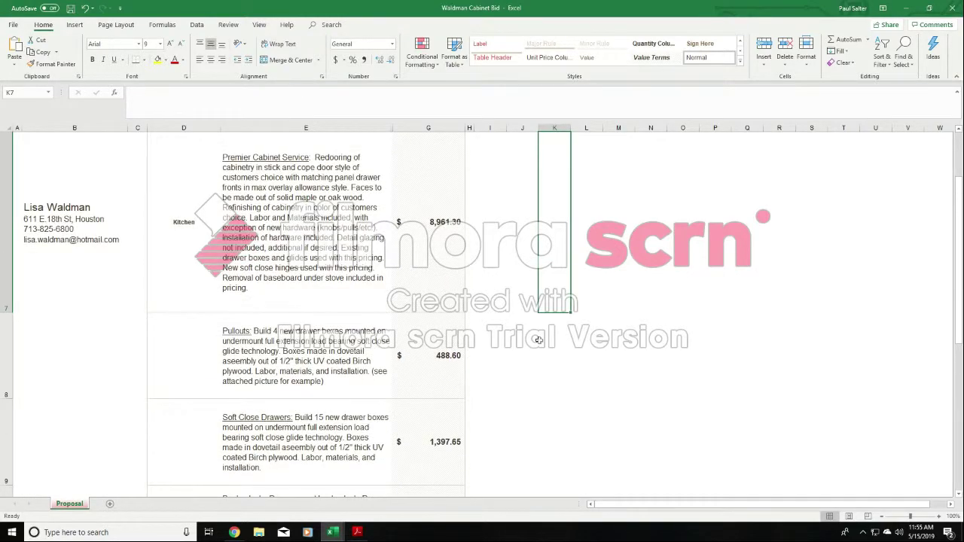
{"action": "scroll", "coordinate": [538, 340], "scroll_direction": "up", "scroll_amount": 2}
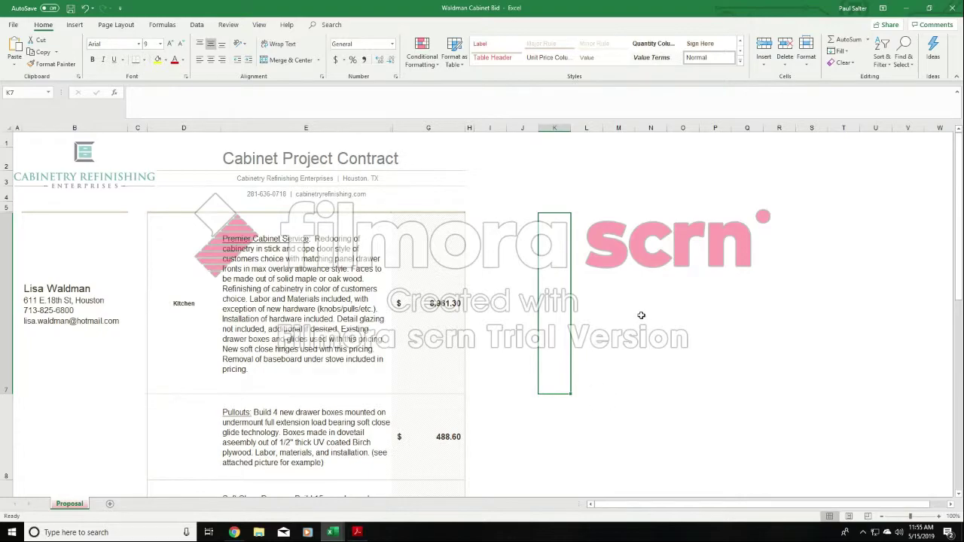
{"action": "scroll", "coordinate": [640, 315], "scroll_direction": "down", "scroll_amount": 2}
{"action": "scroll", "coordinate": [640, 315], "scroll_direction": "down", "scroll_amount": 1}
{"action": "scroll", "coordinate": [641, 314], "scroll_direction": "up", "scroll_amount": 1}
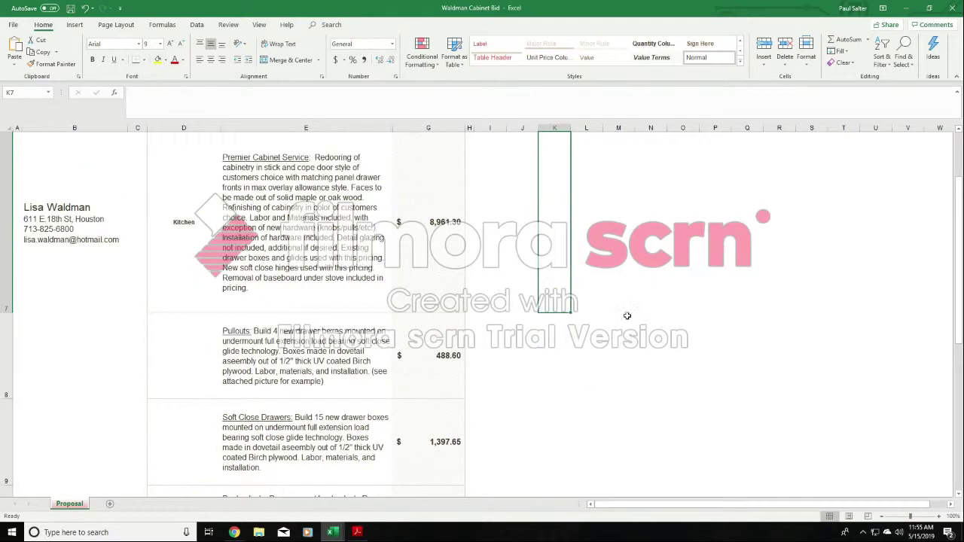
{"action": "scroll", "coordinate": [450, 380], "scroll_direction": "down", "scroll_amount": 2}
{"action": "scroll", "coordinate": [451, 380], "scroll_direction": "down", "scroll_amount": 1}
{"action": "scroll", "coordinate": [344, 372], "scroll_direction": "up", "scroll_amount": 3}
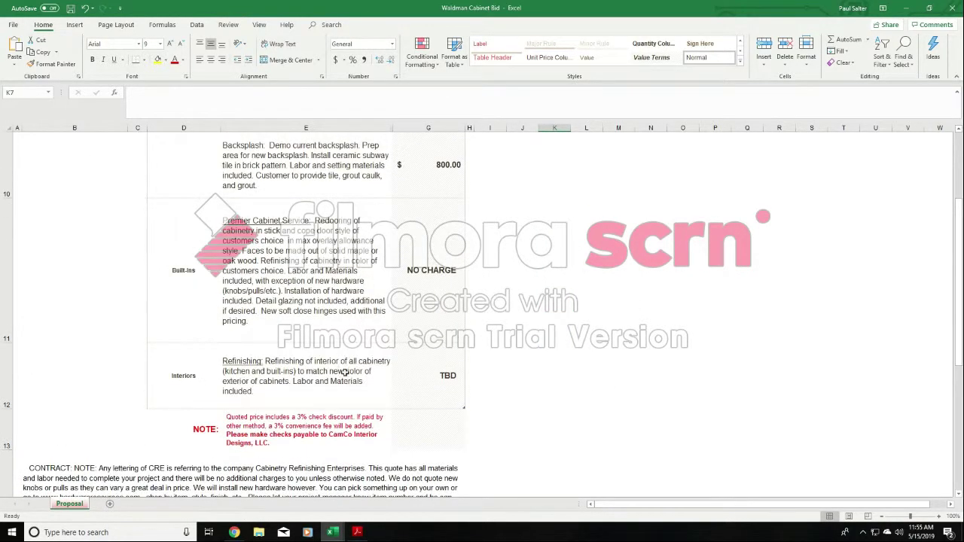
- Delete the Built-ins and Interiors line item rows from the contract
{"action": "left_click_drag", "start_coordinate": [7, 377], "coordinate": [9, 300]}
{"action": "right_click", "coordinate": [12, 272]}
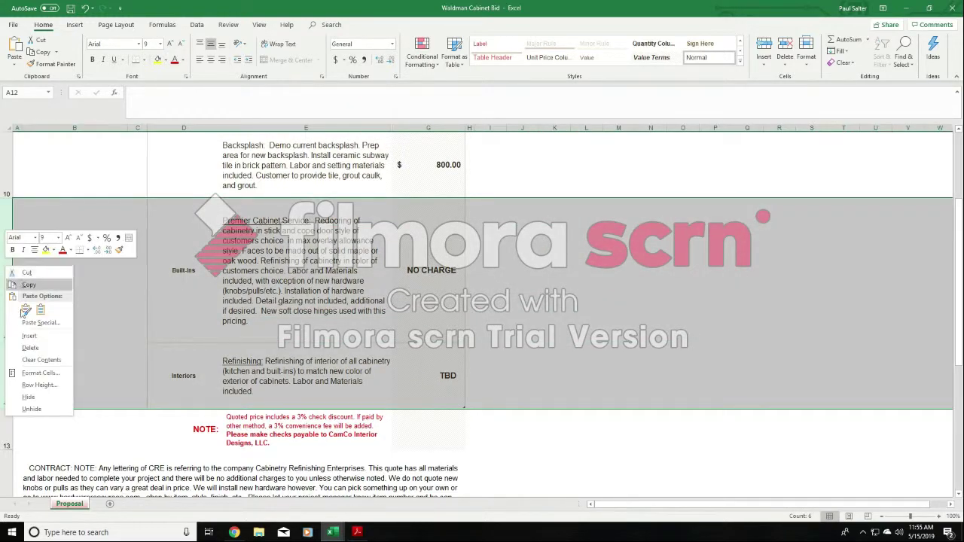
{"action": "left_click", "coordinate": [35, 348]}
{"action": "scroll", "coordinate": [400, 297], "scroll_direction": "up", "scroll_amount": 1}
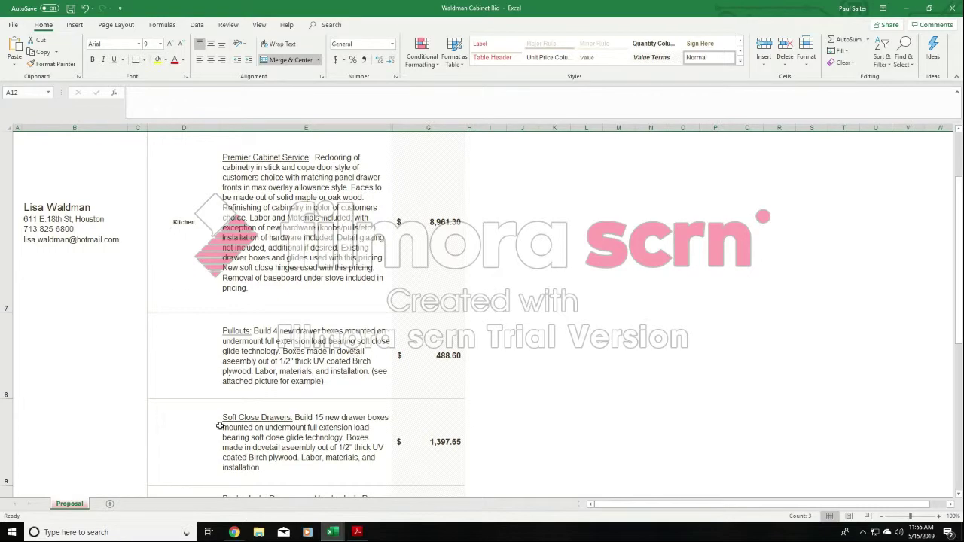
{"action": "scroll", "coordinate": [220, 426], "scroll_direction": "down", "scroll_amount": 1}
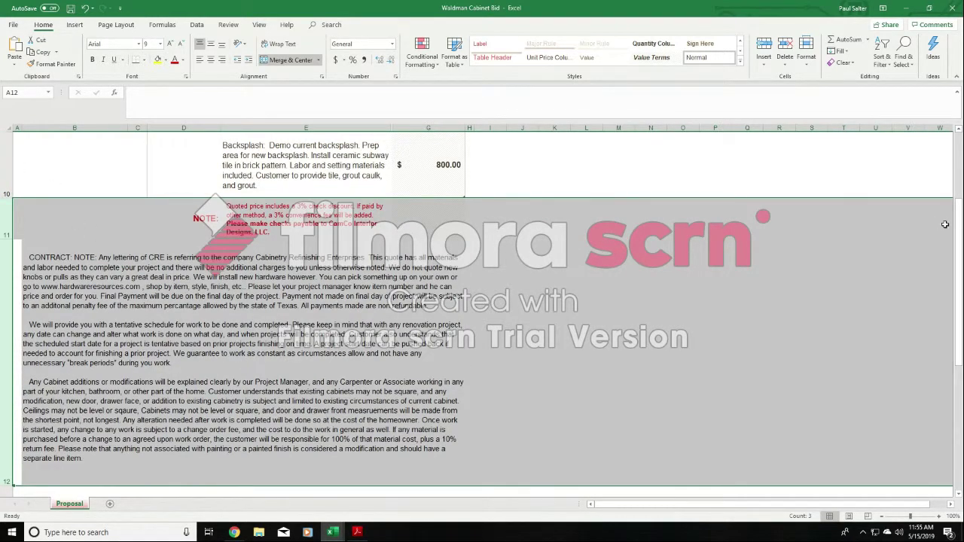
{"action": "left_click_drag", "start_coordinate": [957, 222], "coordinate": [957, 209]}
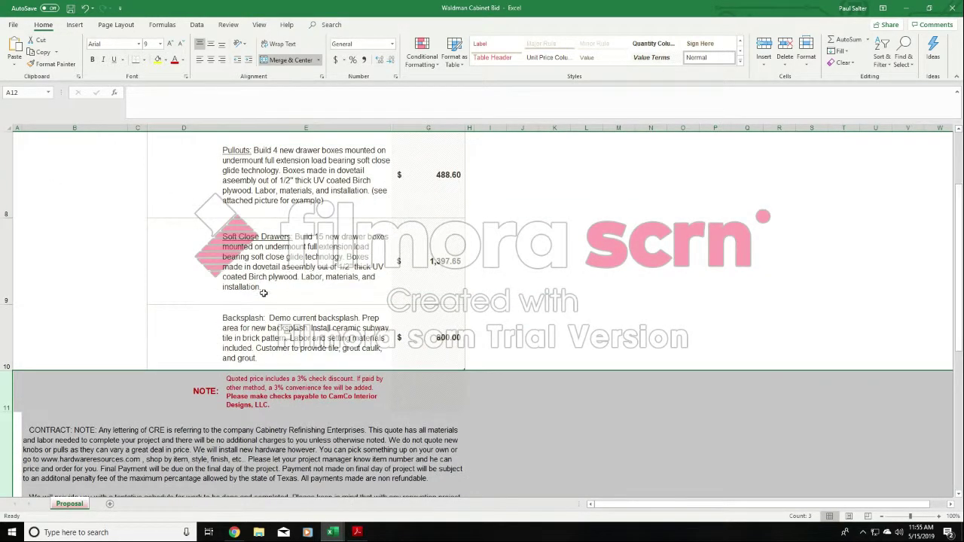
- Delete the Soft Close Drawers and Backsplash rows so the contract keeps only Premier Cabinet Service and Pullouts
{"action": "left_click_drag", "start_coordinate": [2, 327], "coordinate": [6, 258]}
{"action": "right_click", "coordinate": [6, 255]}
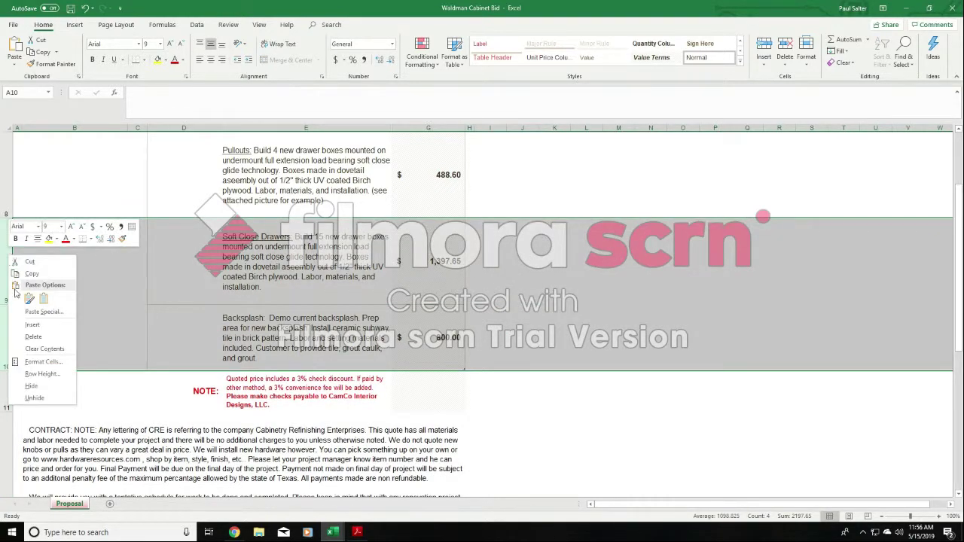
{"action": "left_click", "coordinate": [27, 337]}
{"action": "left_click", "coordinate": [485, 189]}
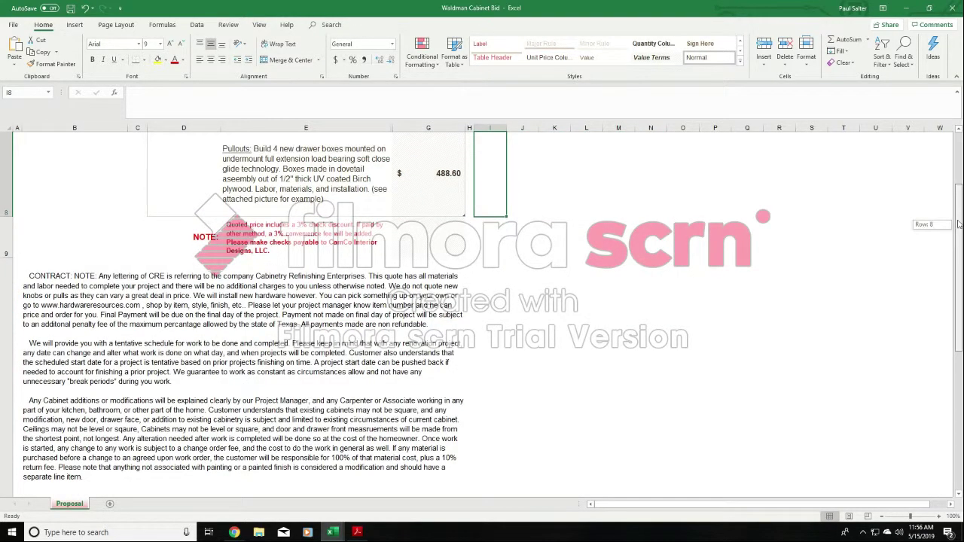
{"action": "scroll", "coordinate": [960, 228], "scroll_direction": "up", "scroll_amount": 2}
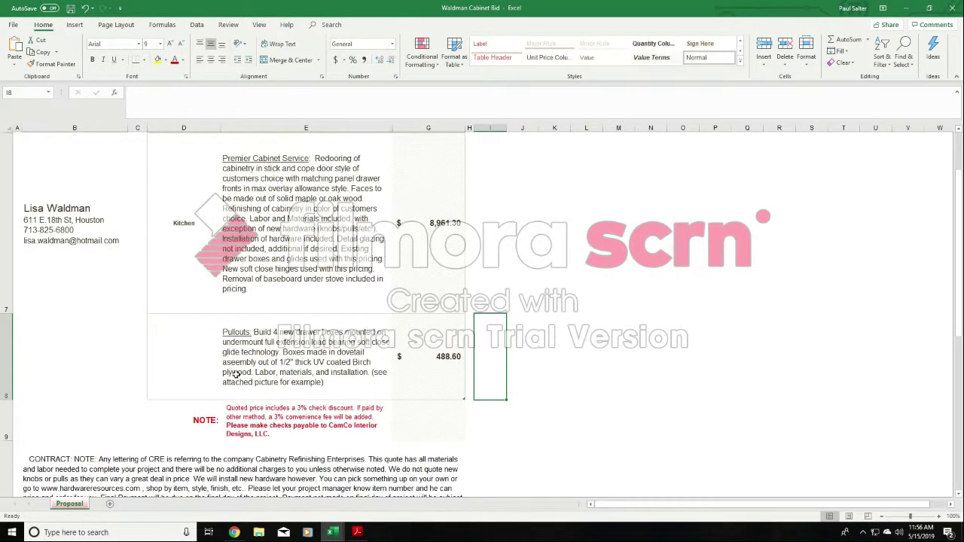
{"action": "left_click", "coordinate": [283, 356]}
{"action": "left_click", "coordinate": [569, 285]}
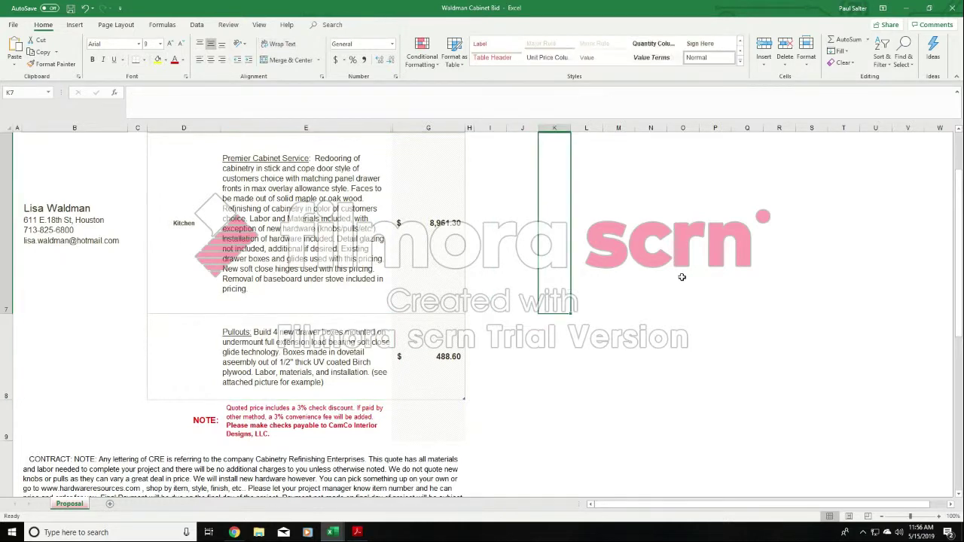
- Replace the previous customer's name and street address in cell B7 with the new customer's name and address
{"action": "left_click", "coordinate": [73, 226]}
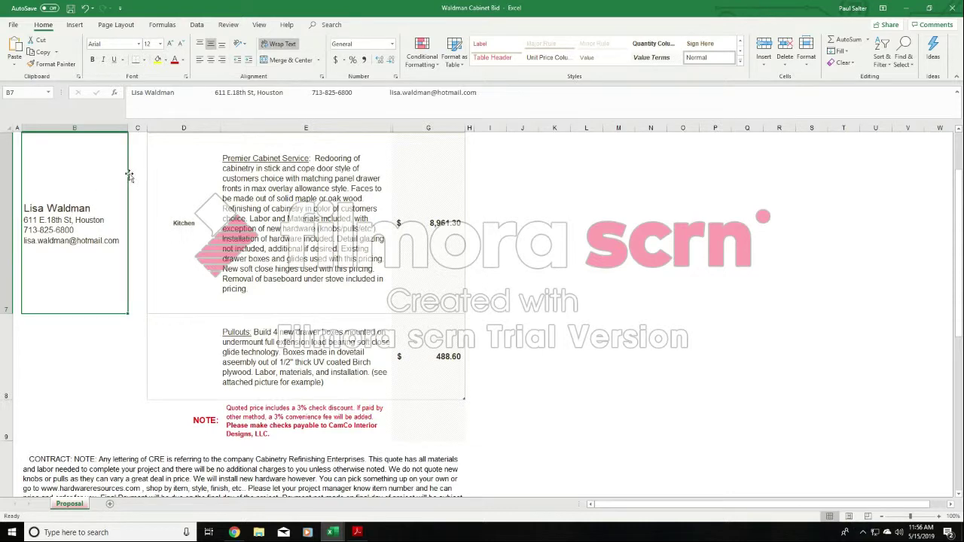
{"action": "left_click", "coordinate": [173, 94]}
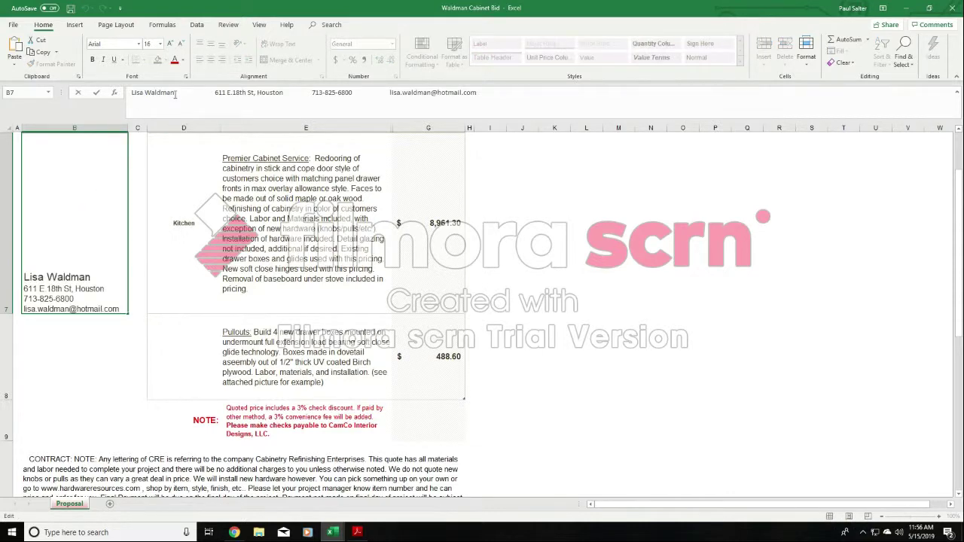
{"action": "left_click_drag", "start_coordinate": [174, 94], "coordinate": [128, 94]}
{"action": "type", "text": "John Doe"}
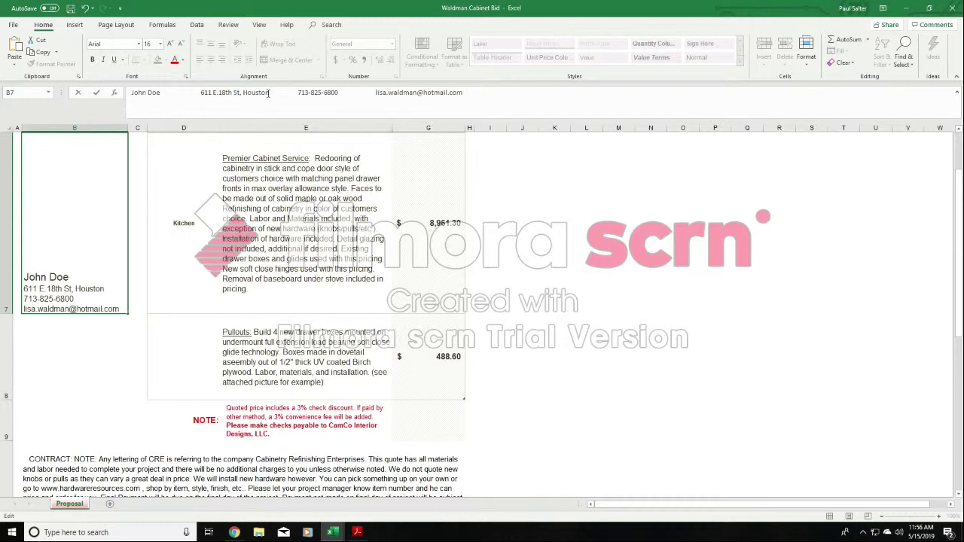
{"action": "left_click_drag", "start_coordinate": [268, 92], "coordinate": [206, 92]}
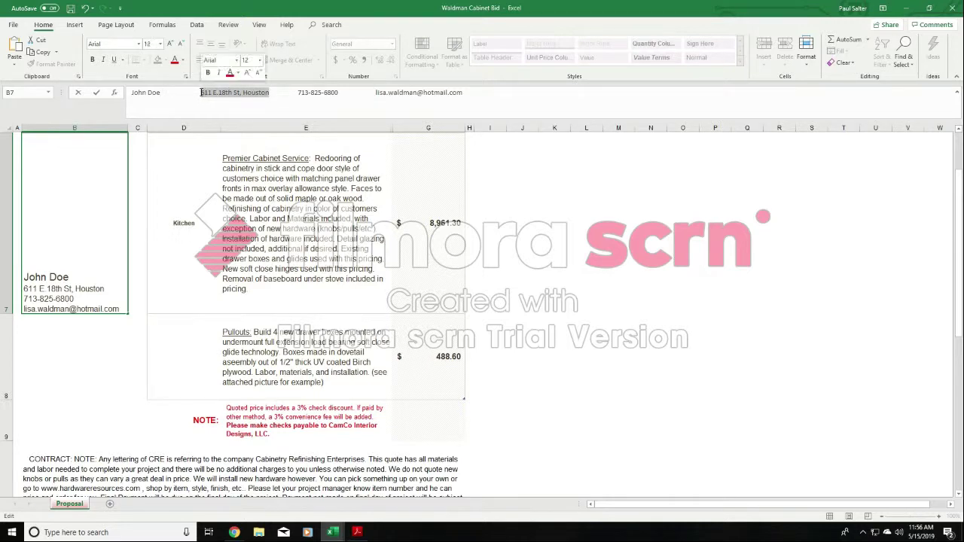
{"action": "type", "text": "112 roll tide street"}
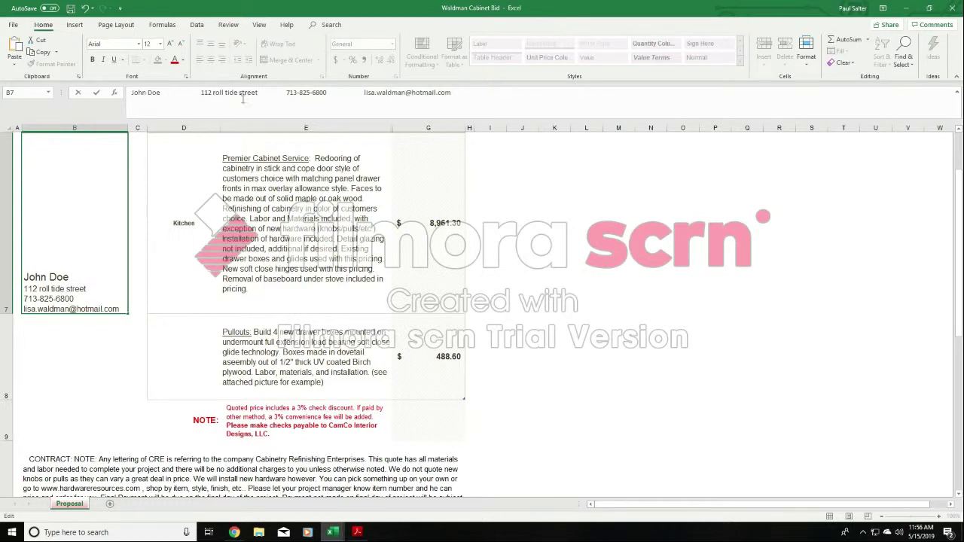
- Replace the phone number in the customer details cell with the new customer's phone number
{"action": "left_click_drag", "start_coordinate": [327, 92], "coordinate": [288, 92]}
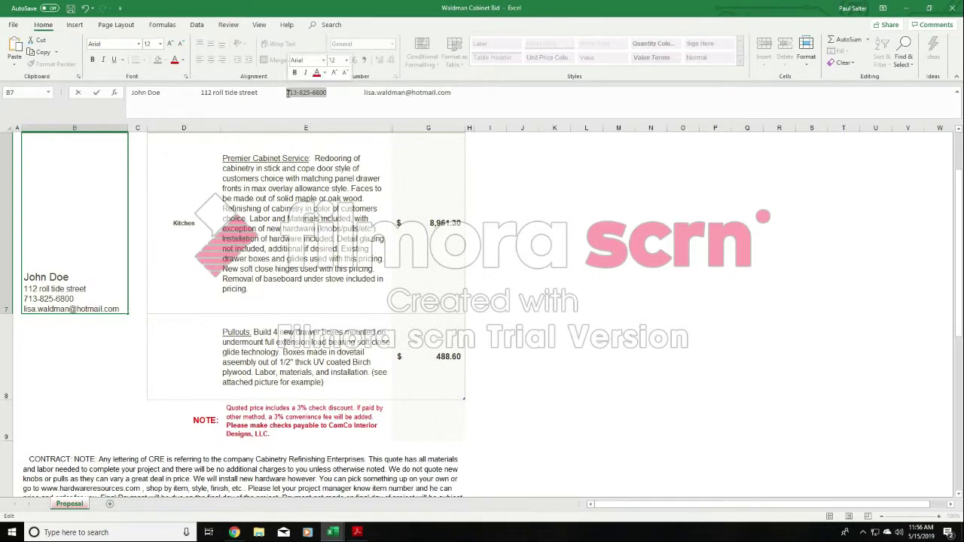
{"action": "type", "text": "12"}
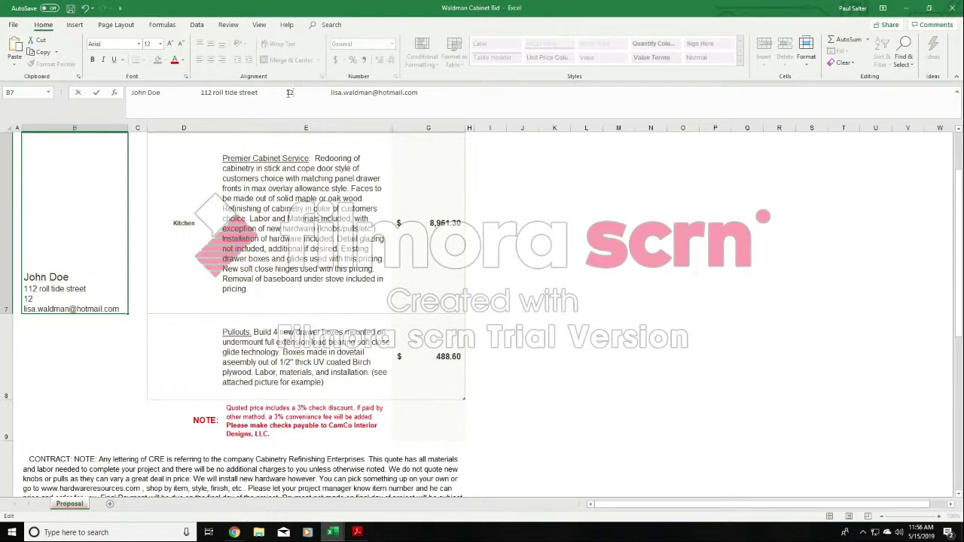
{"action": "type", "text": "1-212-1212"}
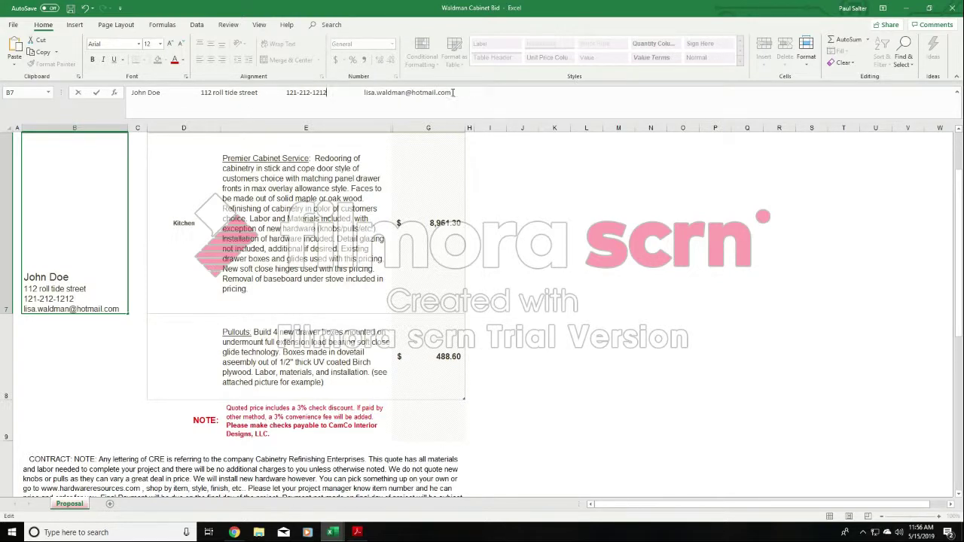
- Replace the e-mail address in the customer details cell with the new customer's e-mail and commit the entry
{"action": "left_click_drag", "start_coordinate": [453, 92], "coordinate": [363, 94]}
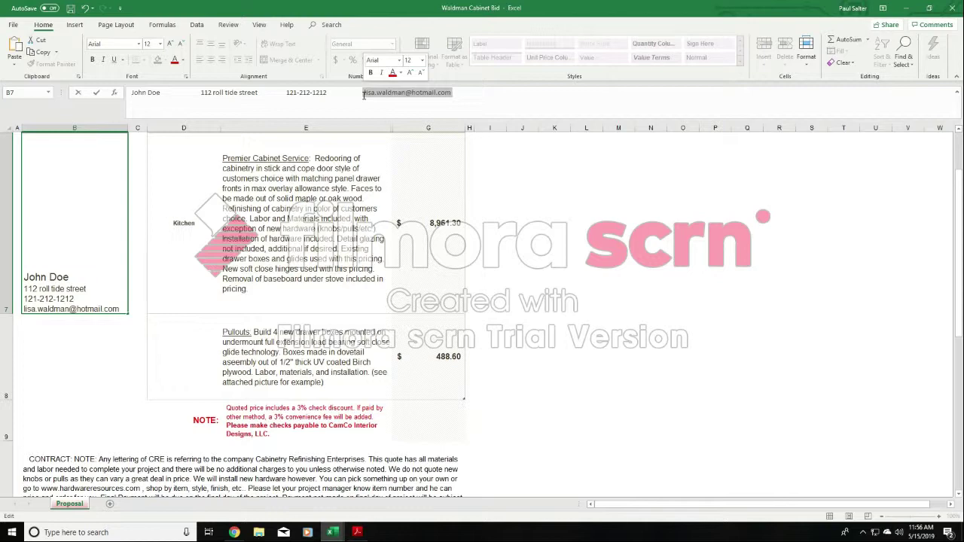
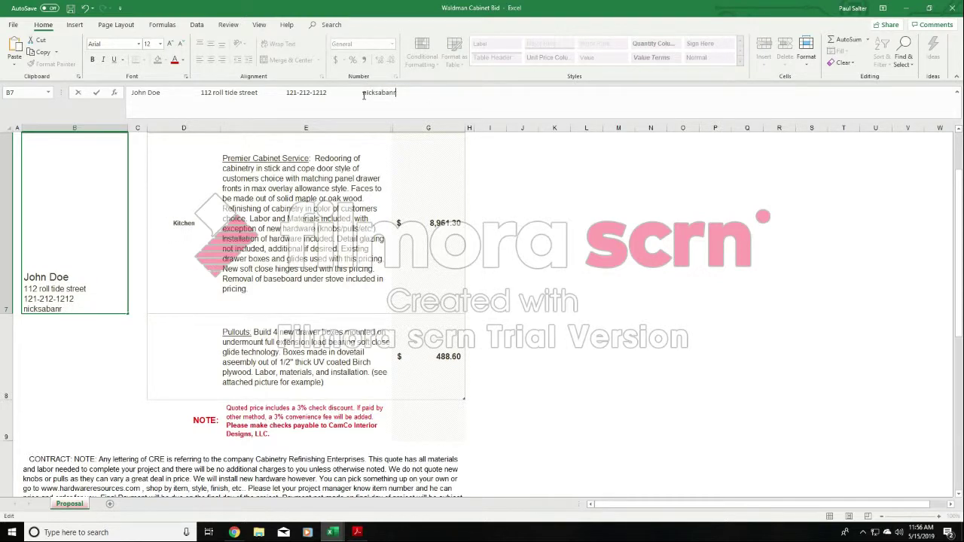
{"action": "left_click", "coordinate": [614, 213]}
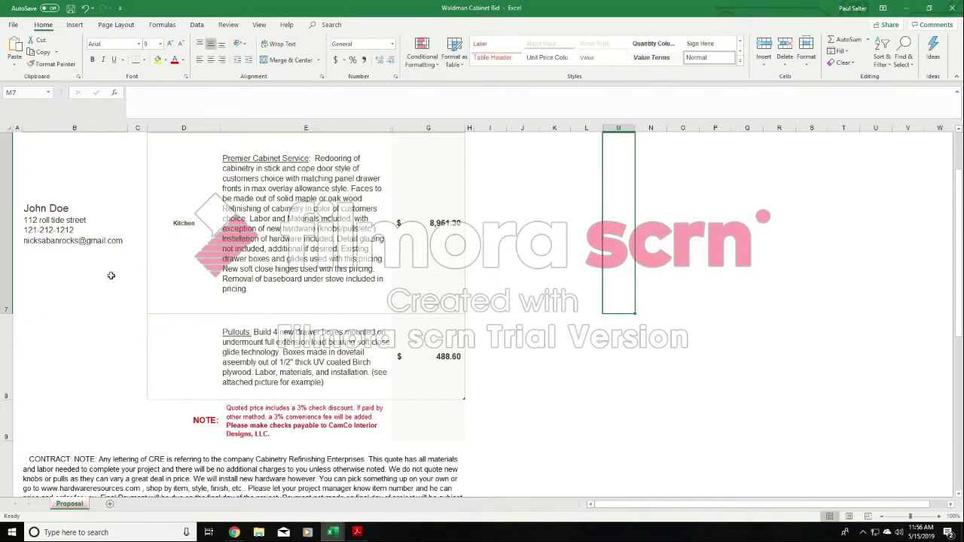
- Remove the extra spaces between the customer's name and street address in cell B7, leaving a single space
{"action": "left_click", "coordinate": [71, 220]}
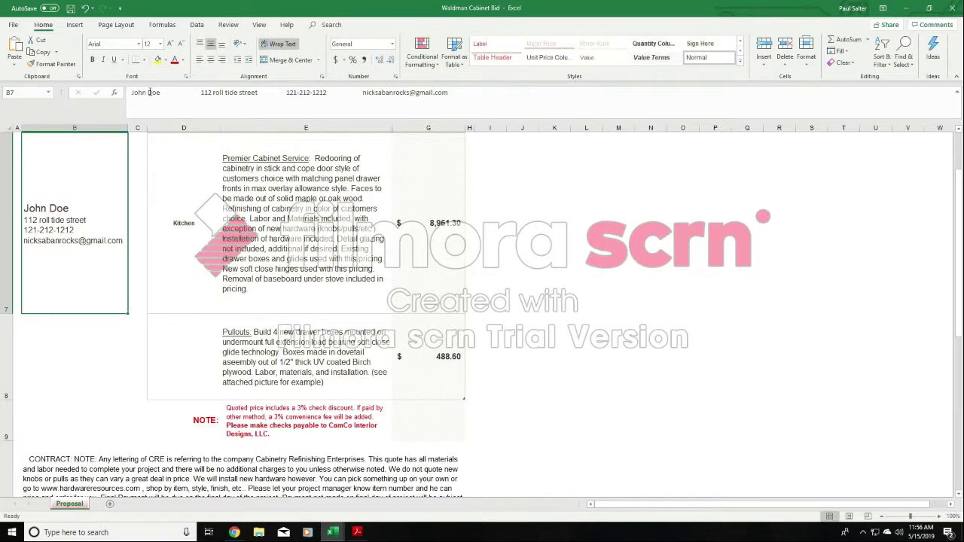
{"action": "left_click", "coordinate": [190, 93]}
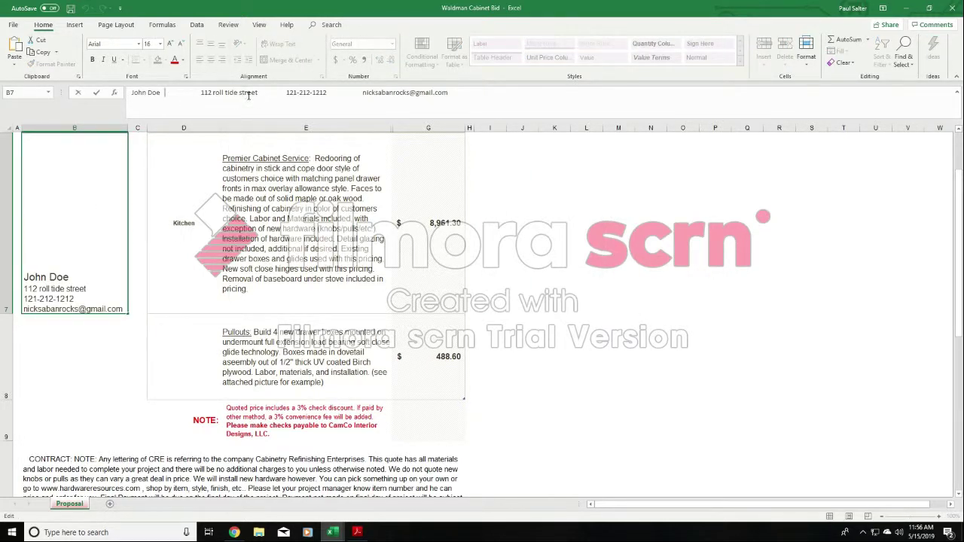
{"action": "left_click", "coordinate": [618, 219]}
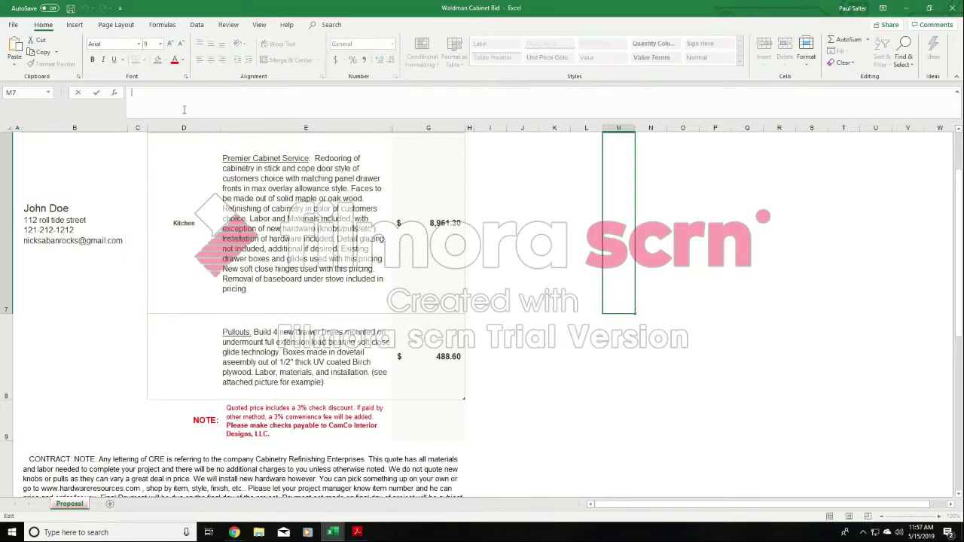
{"action": "left_click", "coordinate": [71, 222]}
{"action": "left_click", "coordinate": [197, 92]}
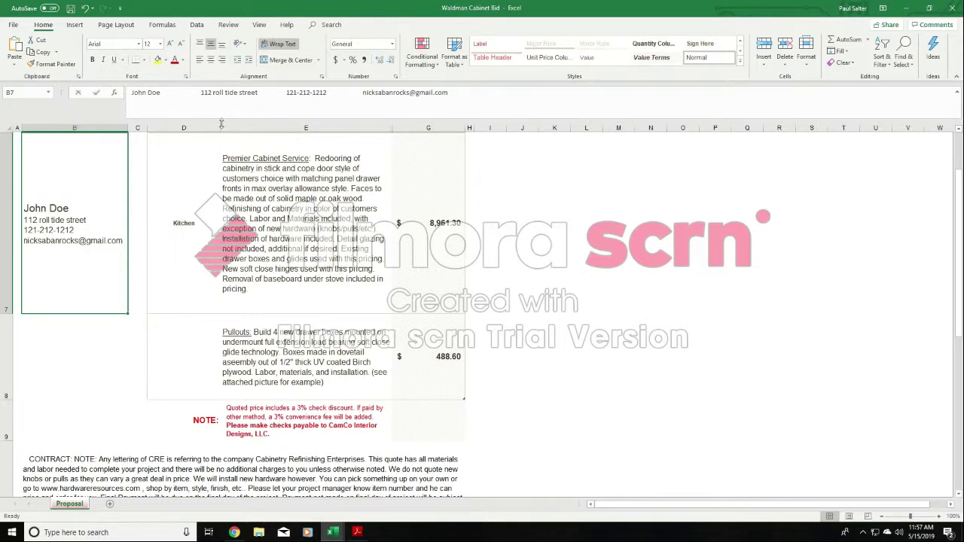
{"action": "key", "text": "BackSpace"}
{"action": "key", "text": "BackSpace"}
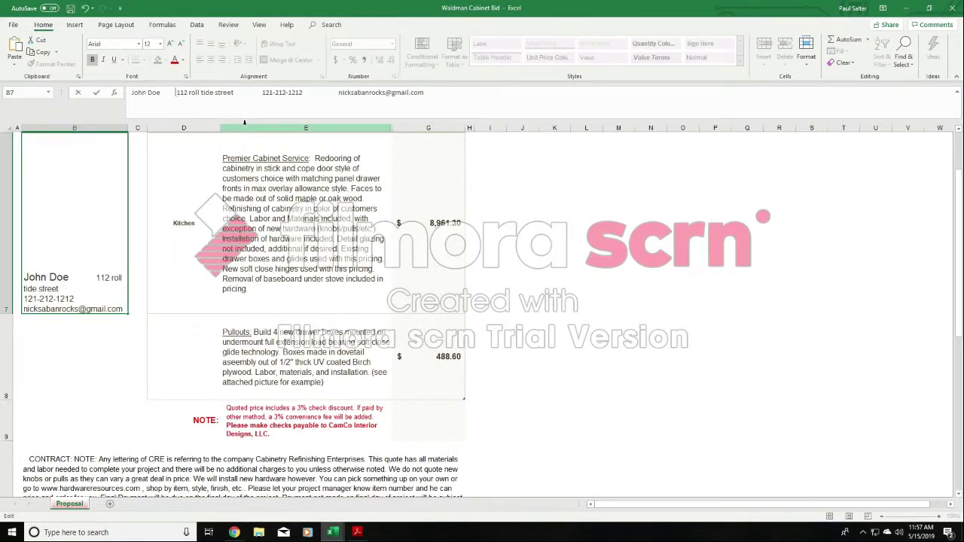
{"action": "key", "text": "BackSpace"}
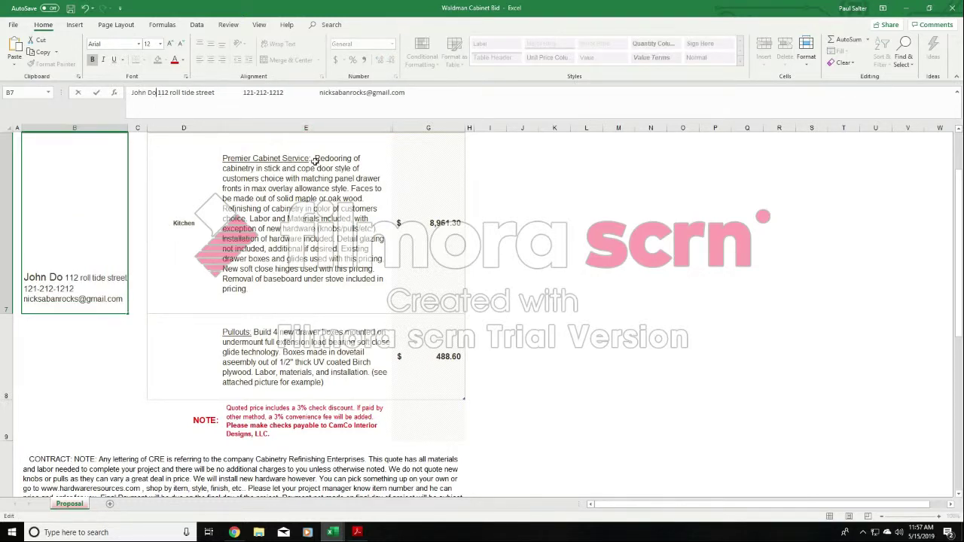
{"action": "left_click", "coordinate": [514, 220]}
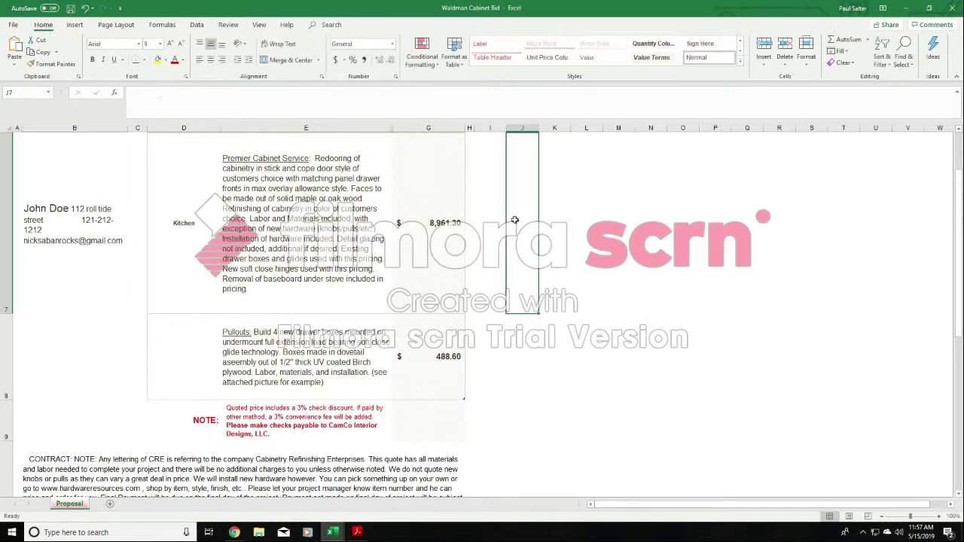
- Insert spaces after the customer's name in cell B7 so the street address starts on its own line, and commit the entry
{"action": "left_click", "coordinate": [70, 216]}
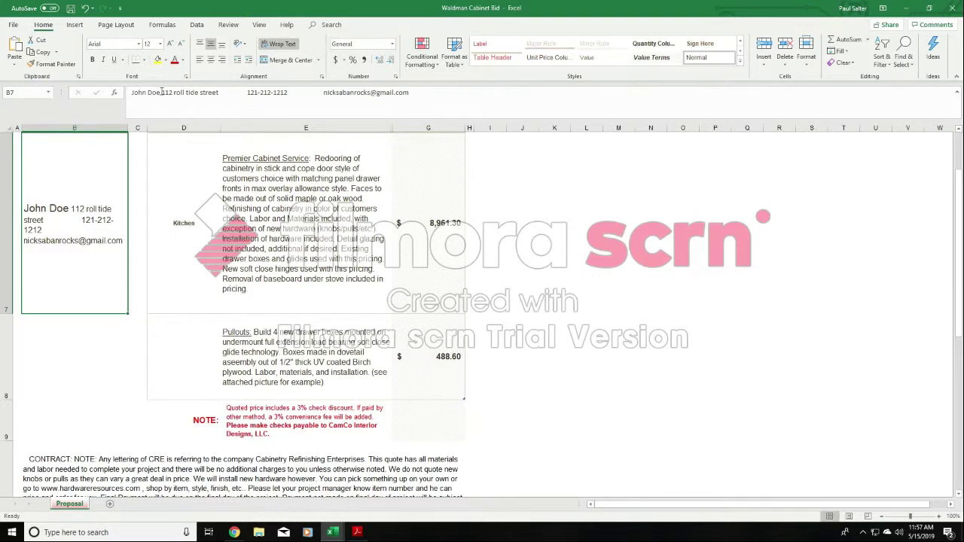
{"action": "left_click", "coordinate": [162, 92]}
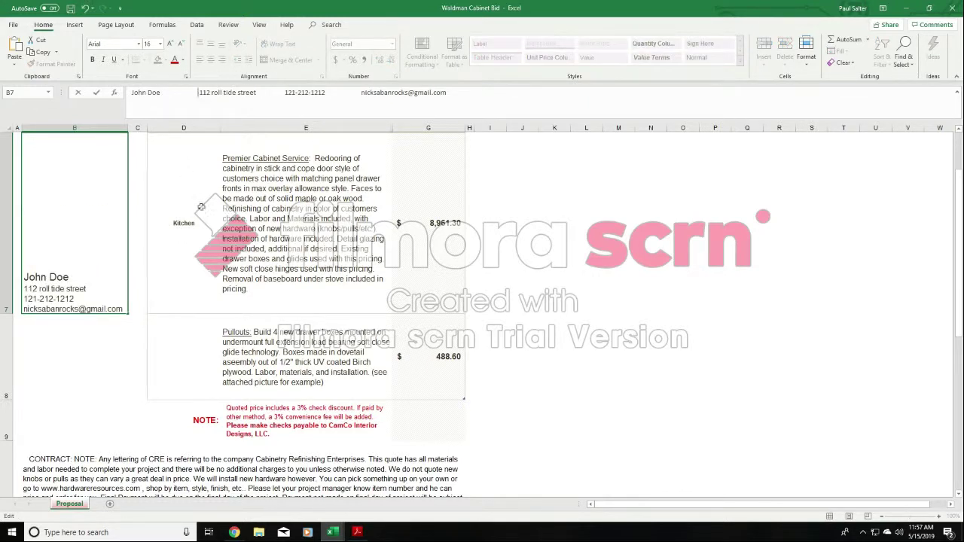
{"action": "left_click", "coordinate": [715, 251]}
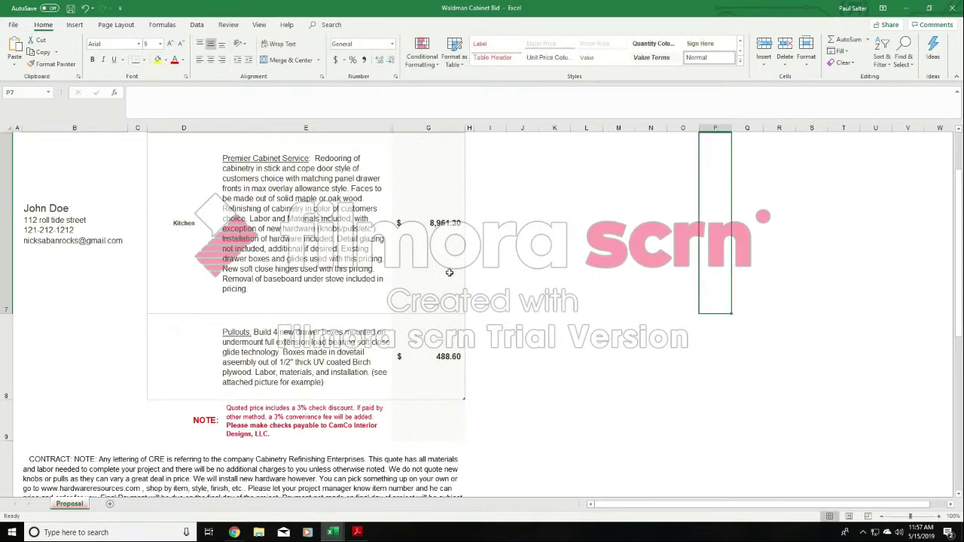
{"action": "scroll", "coordinate": [517, 291], "scroll_direction": "up", "scroll_amount": 1}
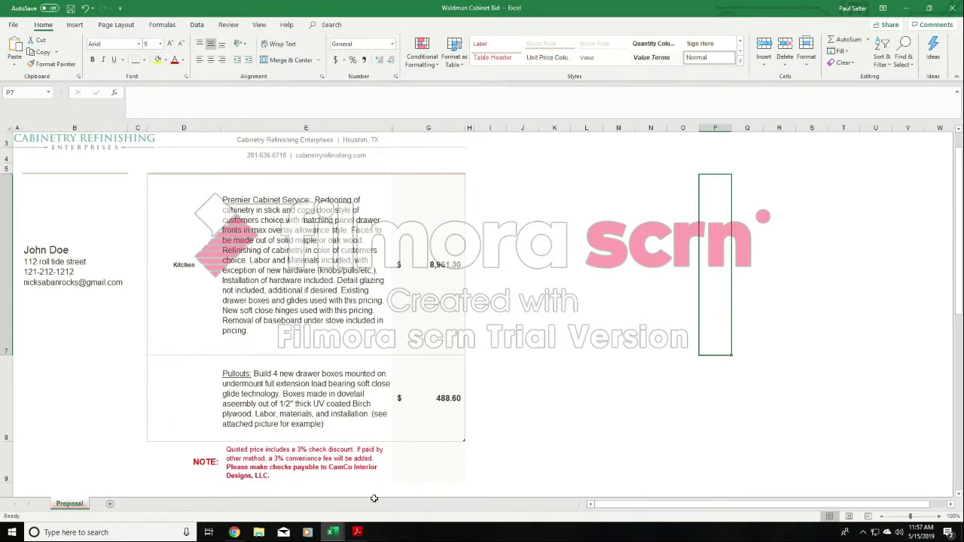
- Open the recent workbook "sample project pricing wording ATLANTA"
{"action": "mouse_move", "coordinate": [332, 532]}
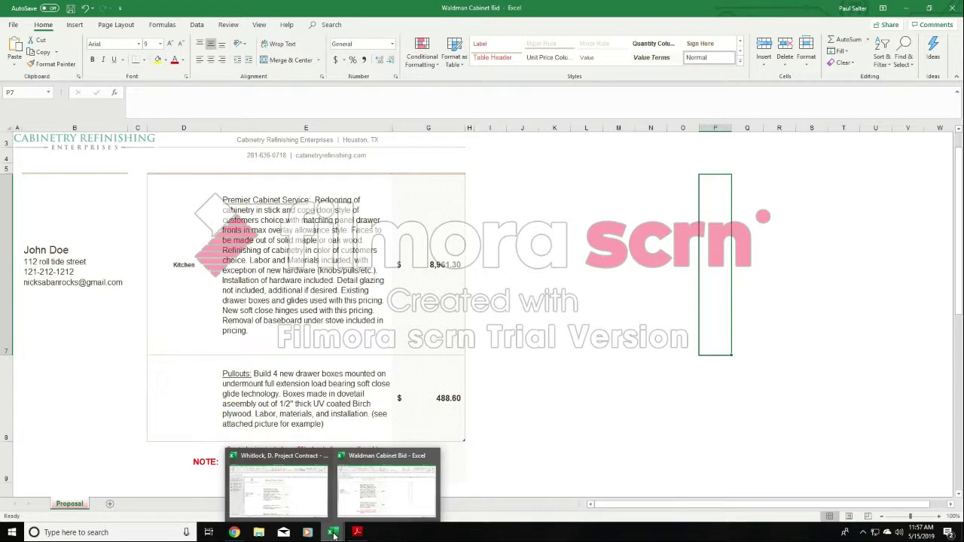
{"action": "left_click", "coordinate": [559, 215]}
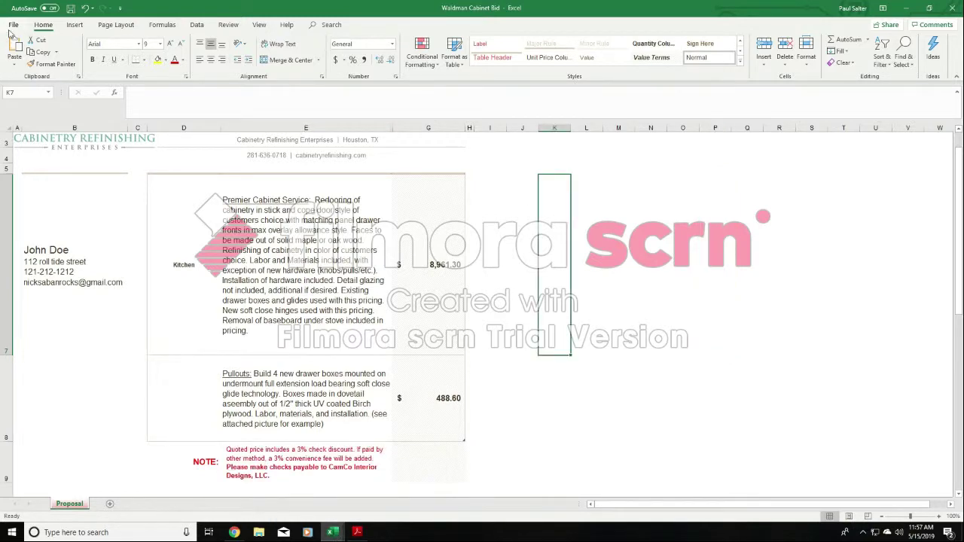
{"action": "left_click", "coordinate": [13, 24]}
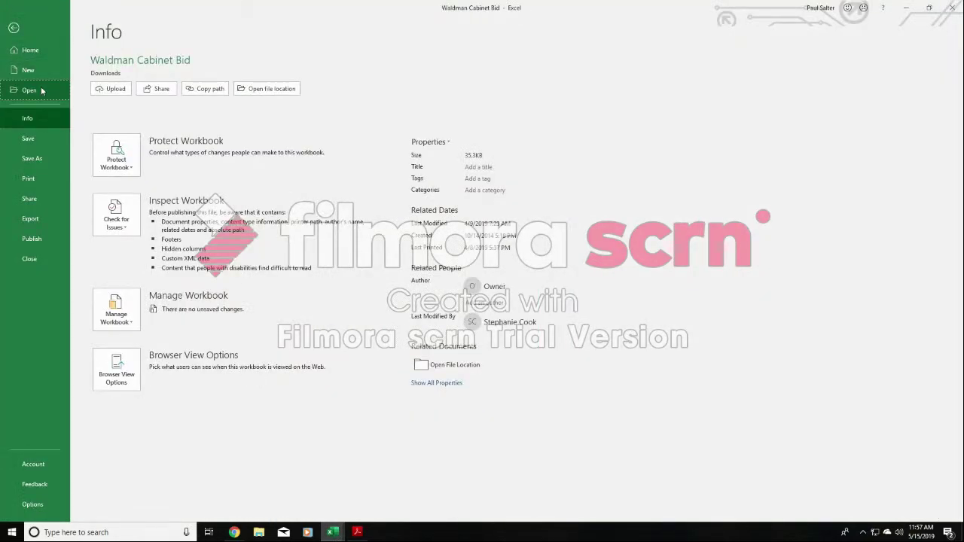
{"action": "left_click", "coordinate": [41, 86]}
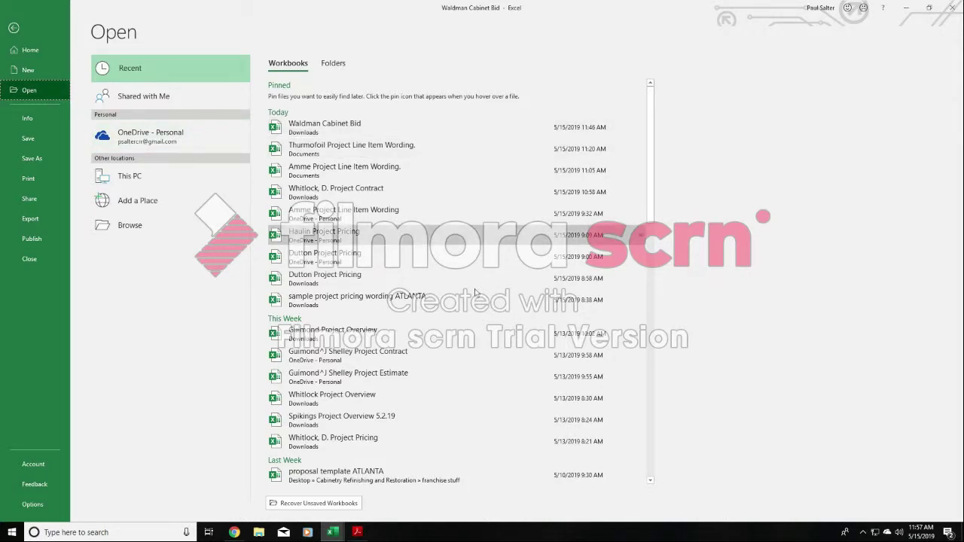
{"action": "left_click", "coordinate": [416, 300]}
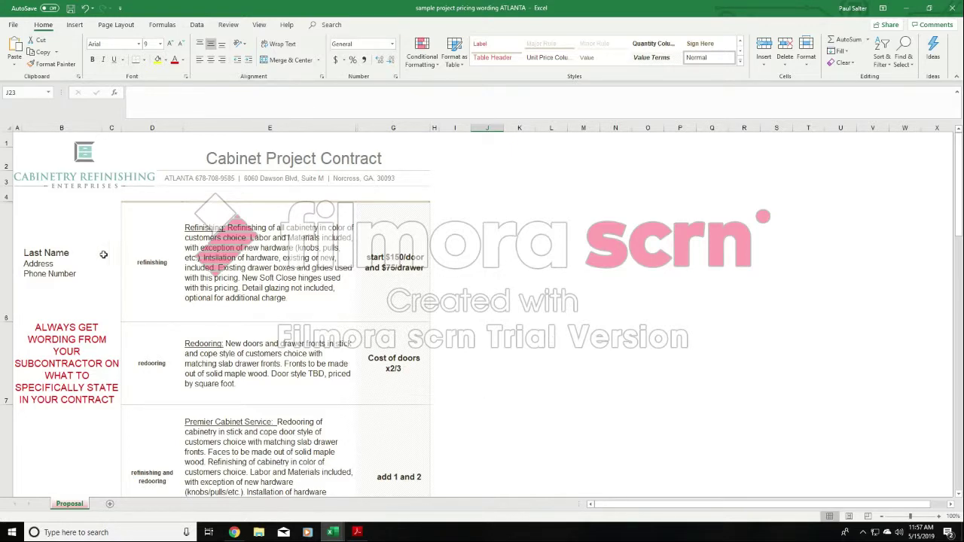
- Review the customer details placeholder, the red note about subcontractor wording and the redooring row in the sample contract
{"action": "left_click", "coordinate": [69, 257]}
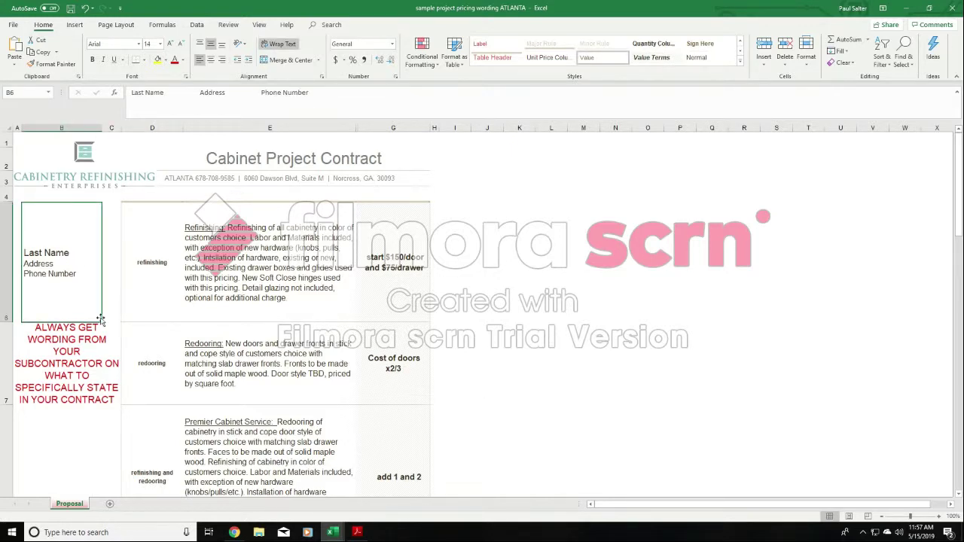
{"action": "left_click", "coordinate": [76, 361]}
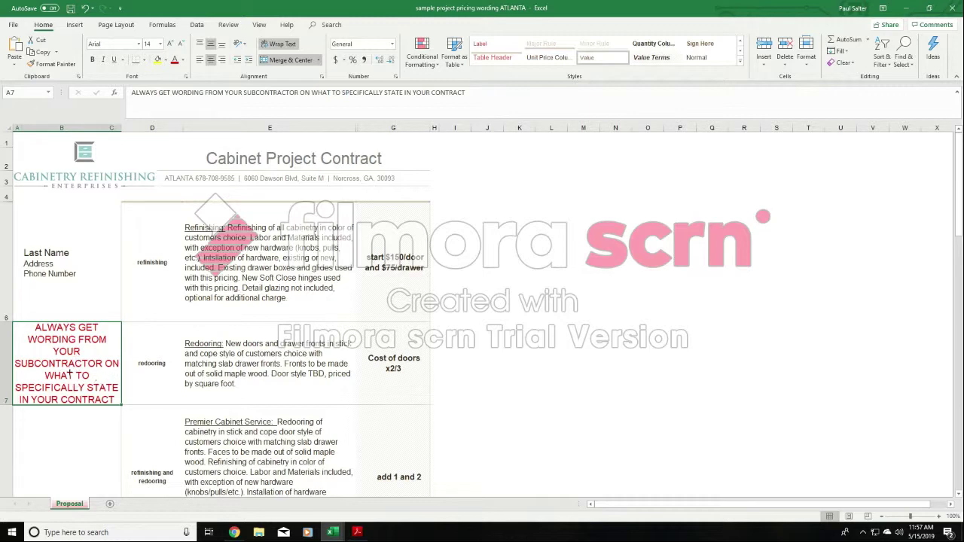
{"action": "left_click", "coordinate": [510, 352]}
{"action": "left_click", "coordinate": [159, 357]}
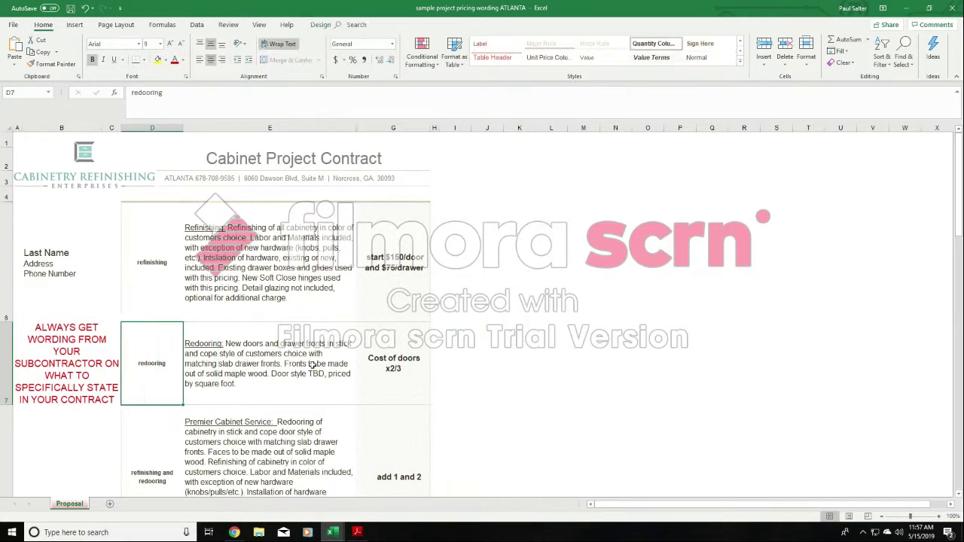
{"action": "key", "text": "Right"}
{"action": "left_click", "coordinate": [459, 352]}
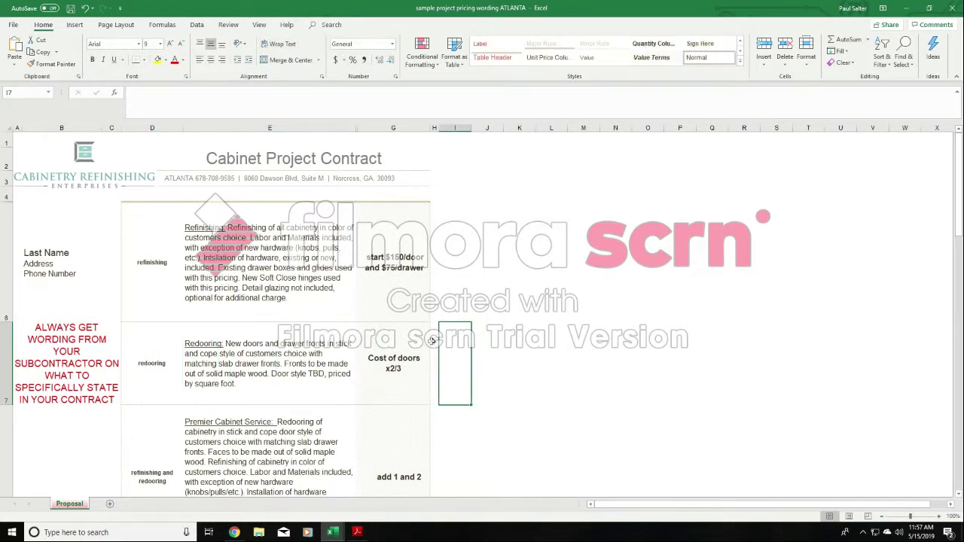
- Examine the sample wording for Refinishing, Redooring and Premier Cabinet Service, comparing the standard, WOOD and RTF versions in cells E6 to E10
{"action": "left_click", "coordinate": [267, 240]}
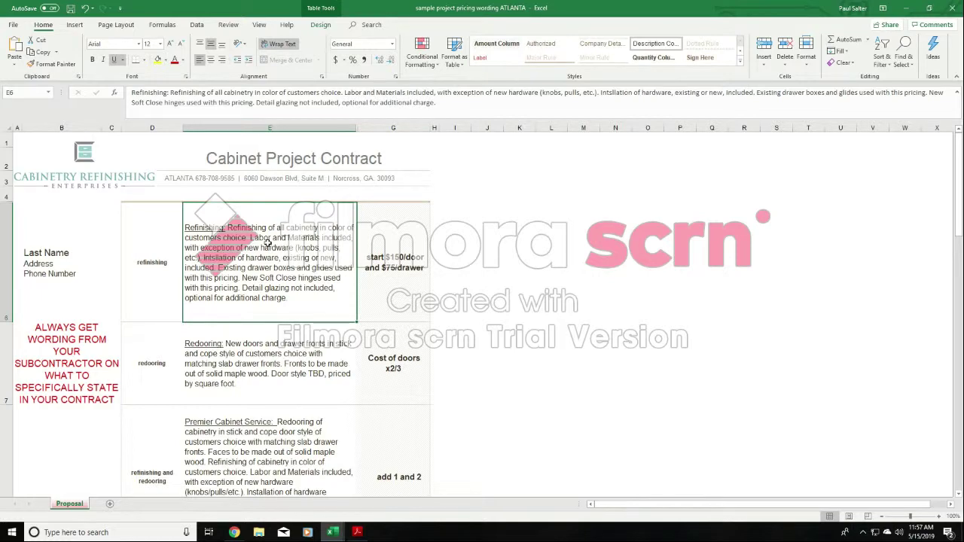
{"action": "key", "text": "Down"}
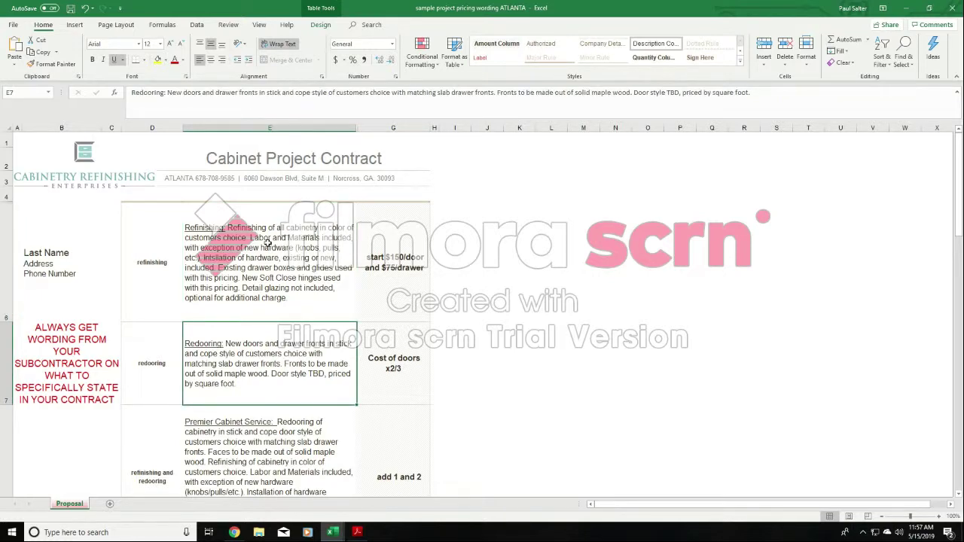
{"action": "key", "text": "Down"}
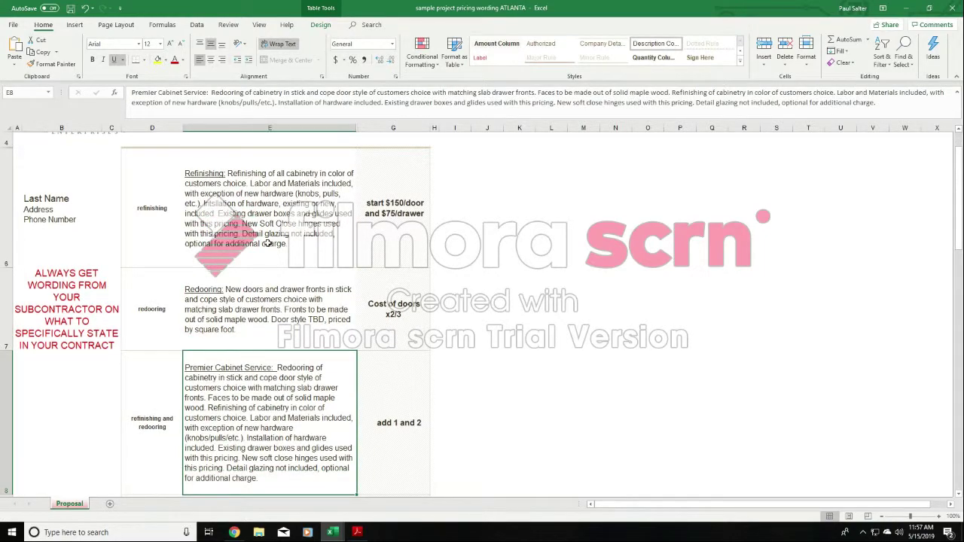
{"action": "key", "text": "Down"}
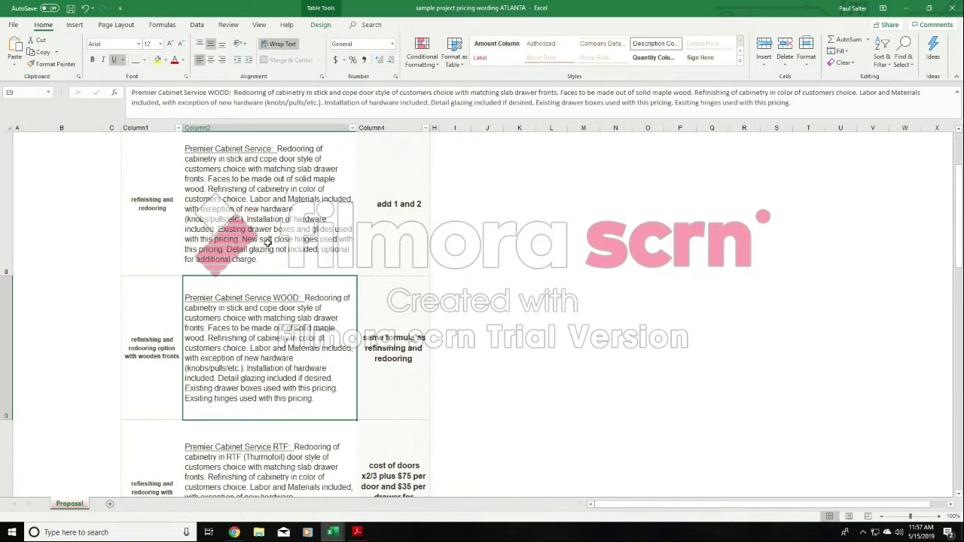
{"action": "scroll", "coordinate": [267, 243], "scroll_direction": "down", "scroll_amount": 3}
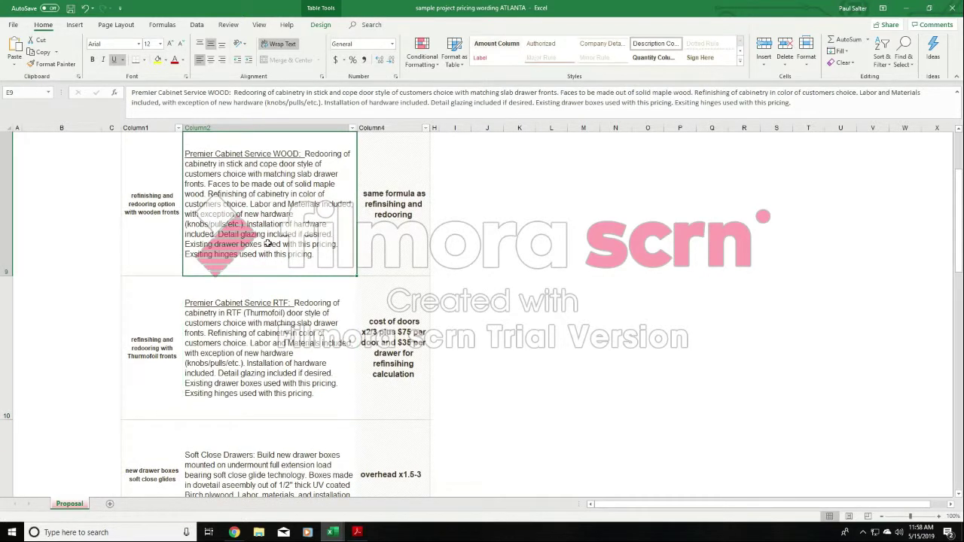
{"action": "key", "text": "Down"}
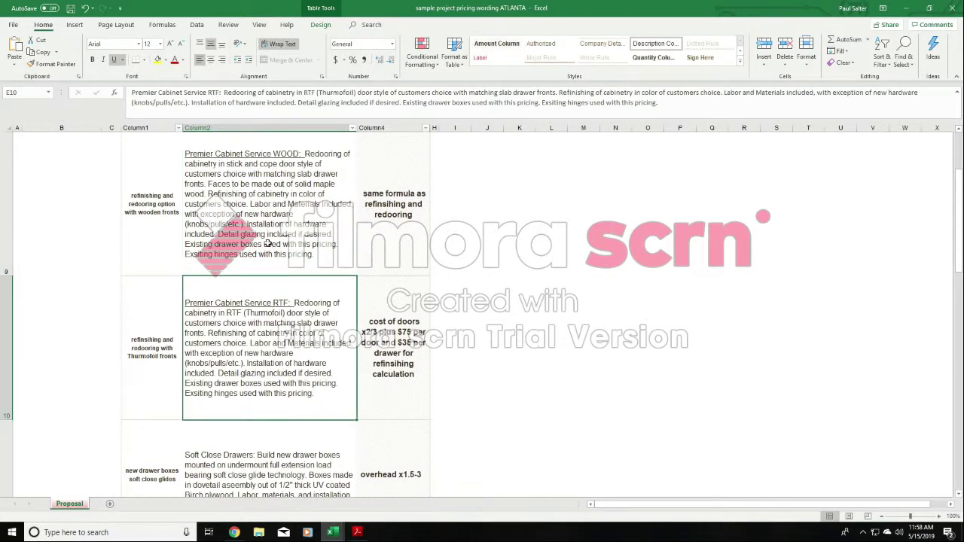
{"action": "key", "text": "Up"}
{"action": "key", "text": "Down"}
{"action": "key", "text": "Up"}
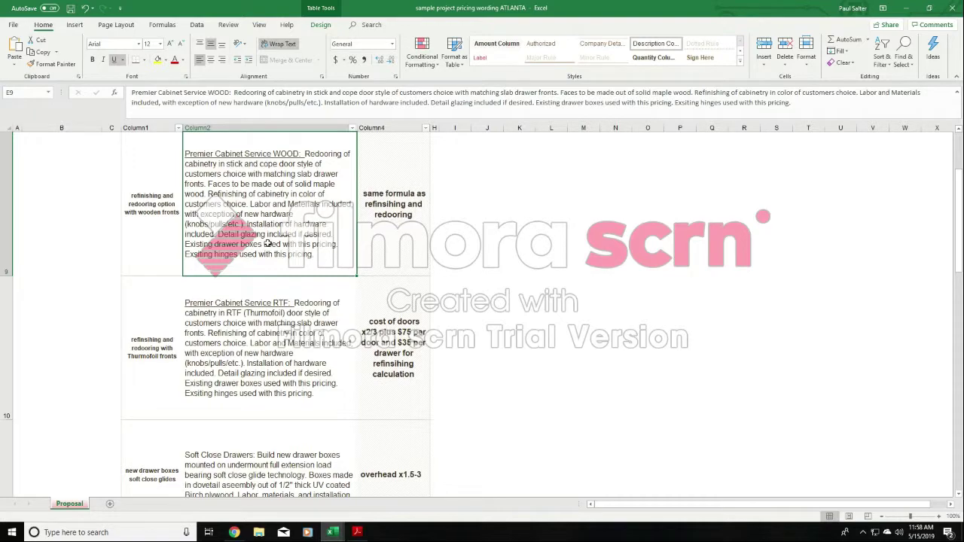
{"action": "key", "text": "Up"}
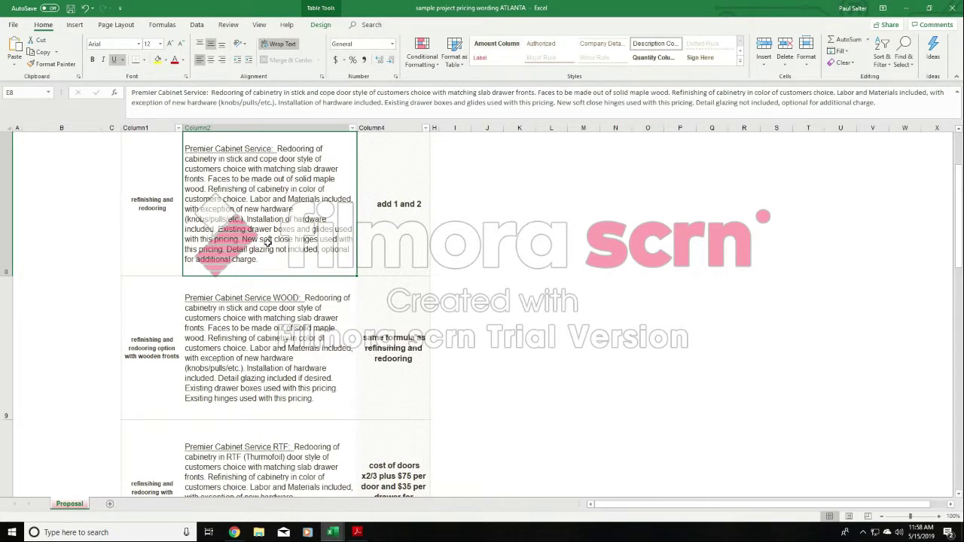
{"action": "key", "text": "Down"}
{"action": "key", "text": "Down"}
{"action": "key", "text": "Down"}
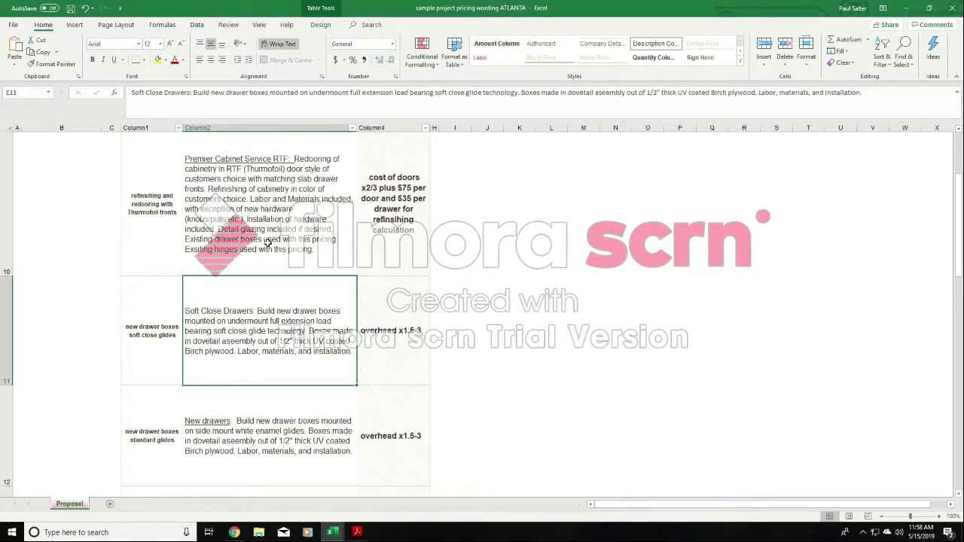
- Read the sample wording for drawer boxes, storage cabinet, hood fan, tower modification, crown molding and microwave move up in cells E11 to E17
{"action": "key", "text": "Down"}
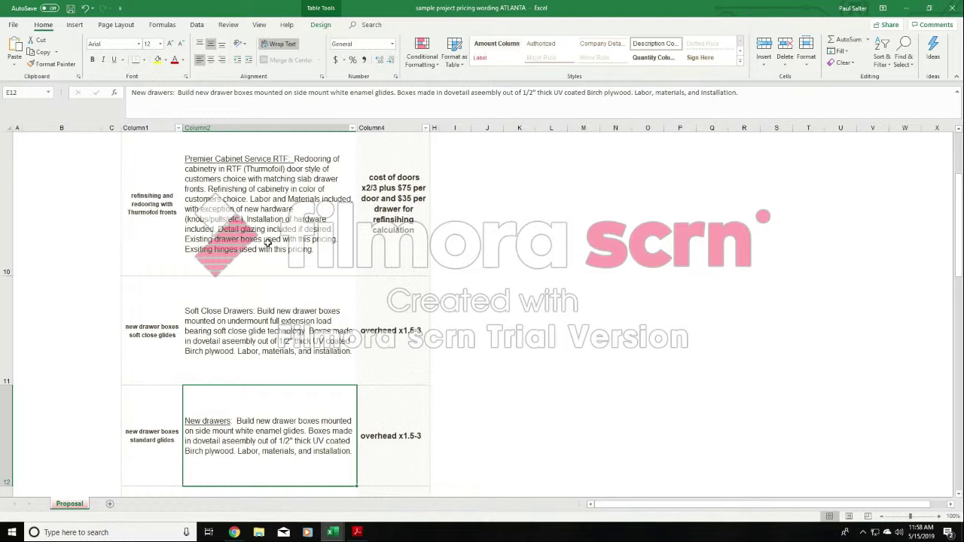
{"action": "key", "text": "Down"}
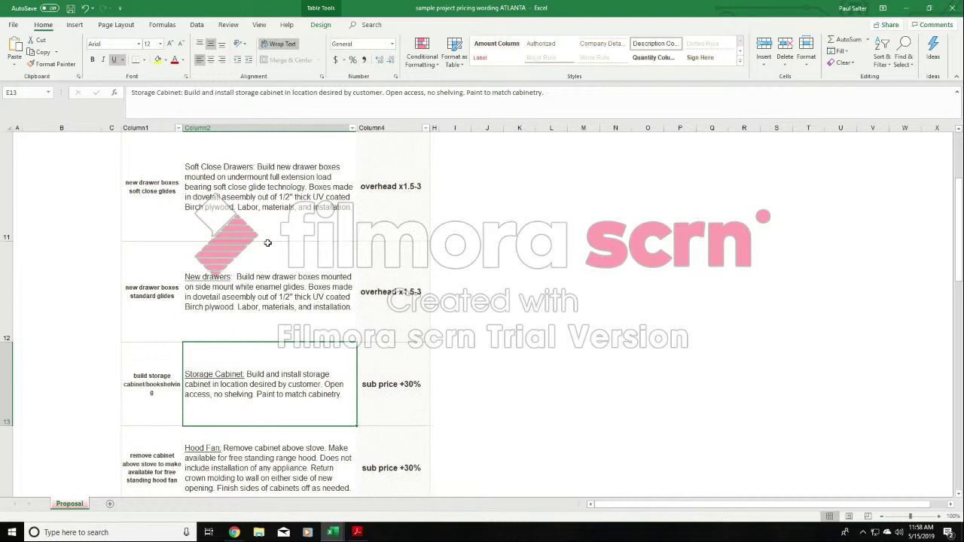
{"action": "key", "text": "Down"}
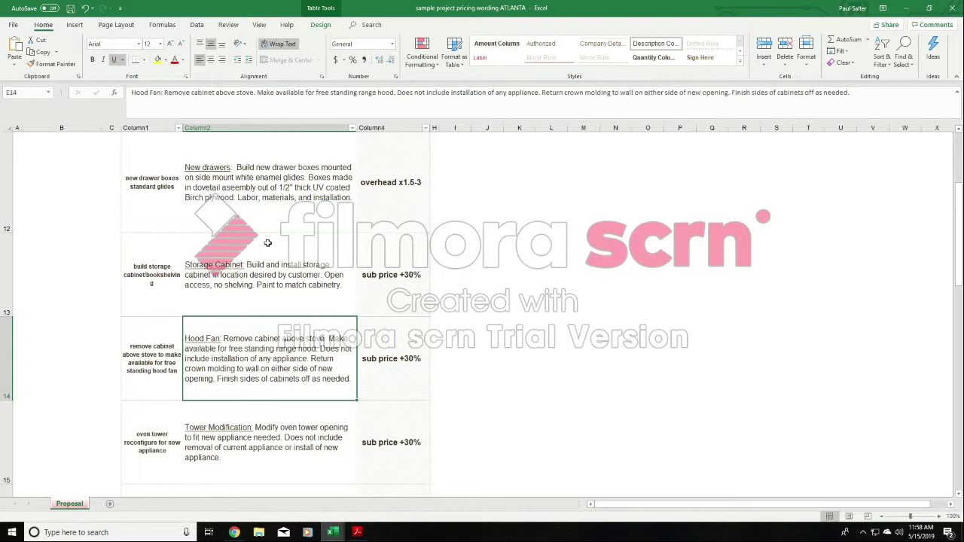
{"action": "key", "text": "Down"}
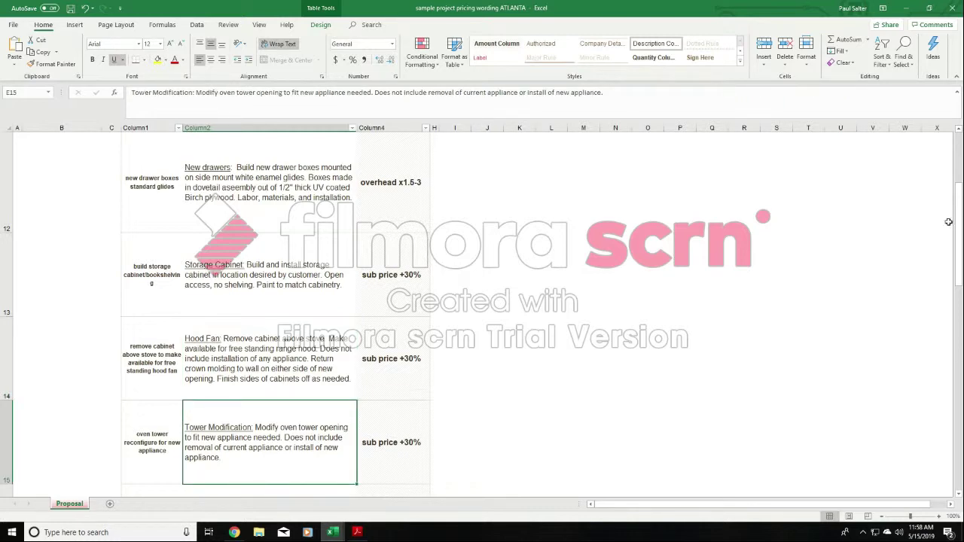
{"action": "scroll", "coordinate": [959, 225], "scroll_direction": "down", "scroll_amount": 3}
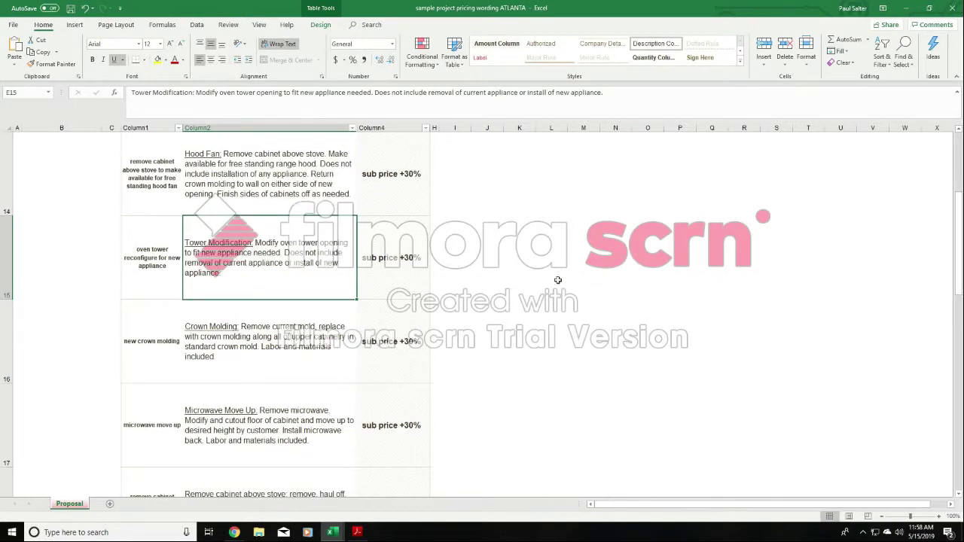
{"action": "left_click", "coordinate": [273, 340]}
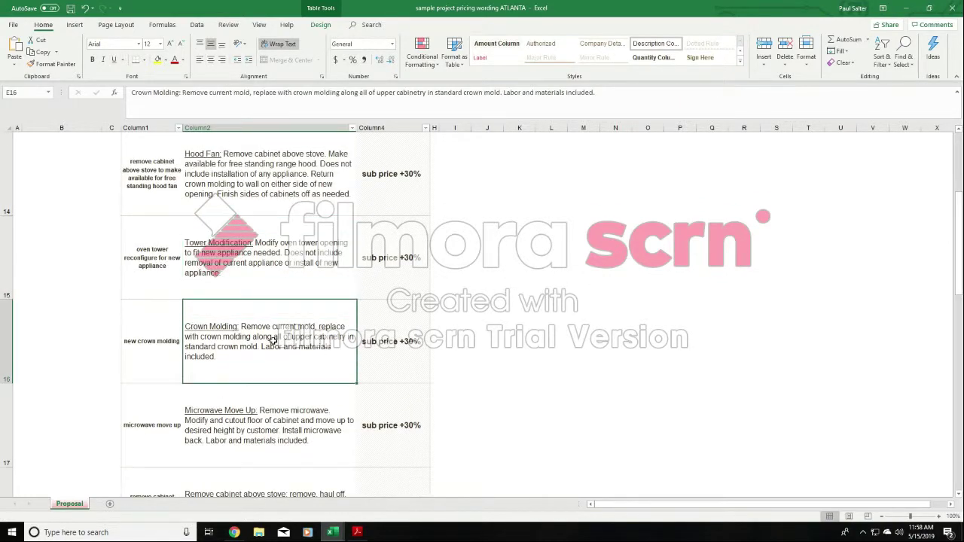
{"action": "left_click", "coordinate": [278, 431]}
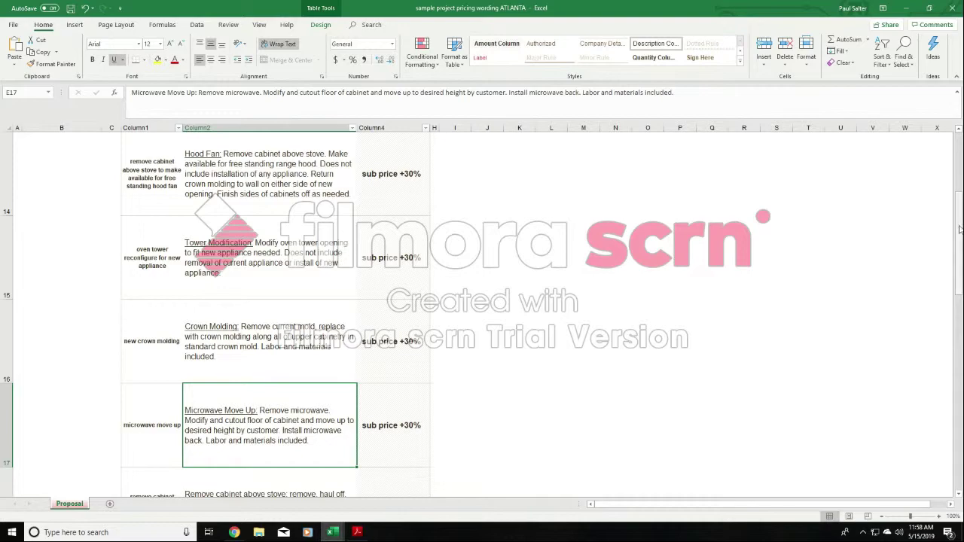
- Read the sample wording for stove cabinet removal, microwave modification, window seat, pantry cabinet and trash slide in cells E18 to E22
{"action": "scroll", "coordinate": [959, 237], "scroll_direction": "down", "scroll_amount": 3}
{"action": "scroll", "coordinate": [960, 243], "scroll_direction": "down", "scroll_amount": 2}
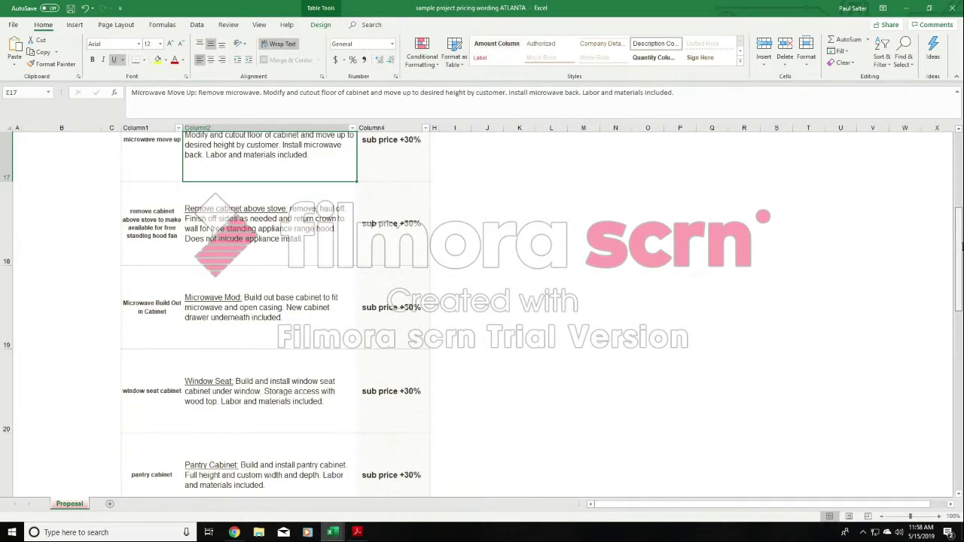
{"action": "left_click", "coordinate": [251, 179]}
{"action": "left_click", "coordinate": [252, 259]}
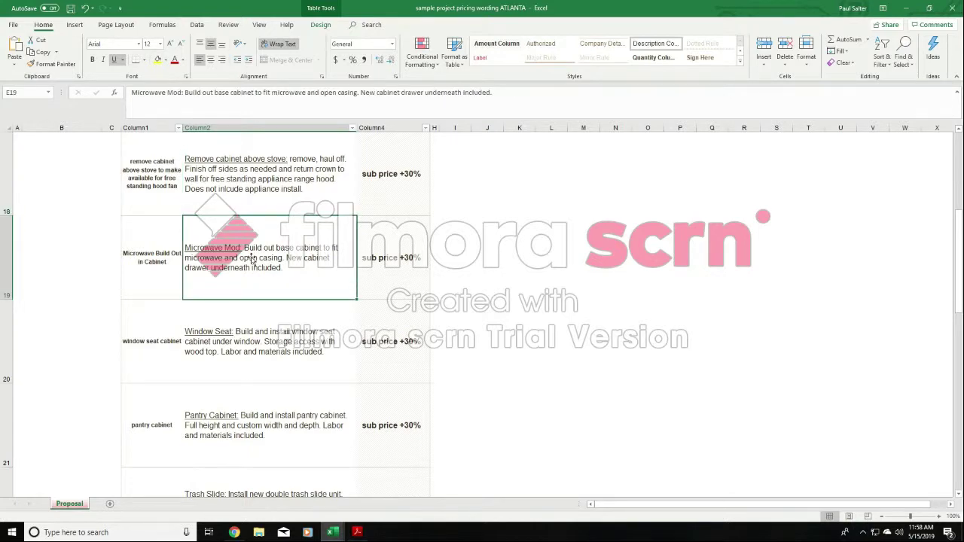
{"action": "left_click", "coordinate": [282, 350]}
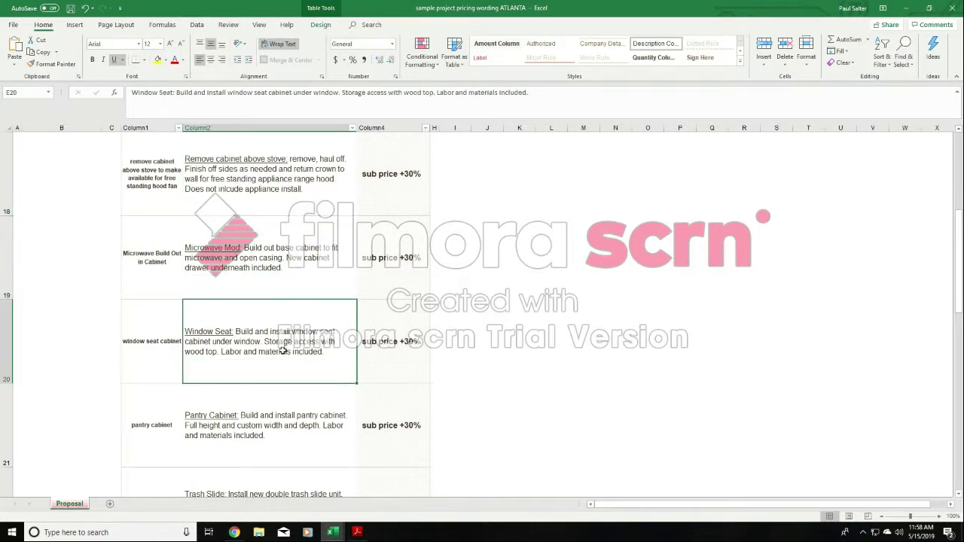
{"action": "left_click", "coordinate": [276, 412]}
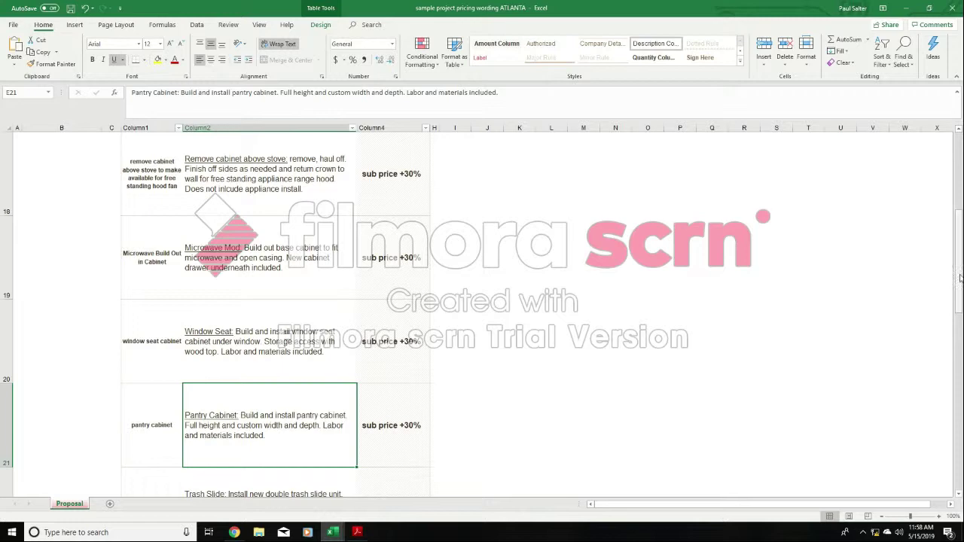
{"action": "scroll", "coordinate": [959, 292], "scroll_direction": "down", "scroll_amount": 3}
{"action": "scroll", "coordinate": [959, 292], "scroll_direction": "down", "scroll_amount": 1}
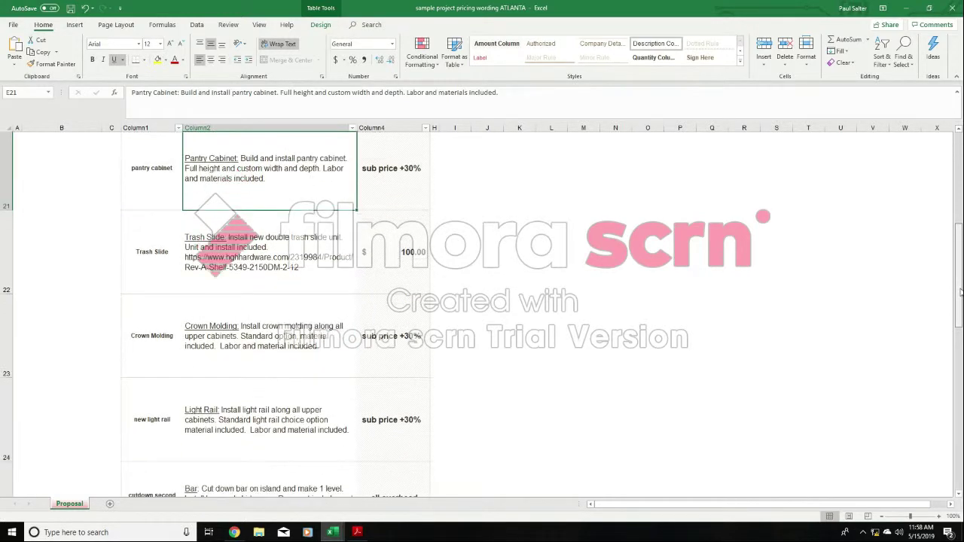
{"action": "left_click", "coordinate": [231, 246]}
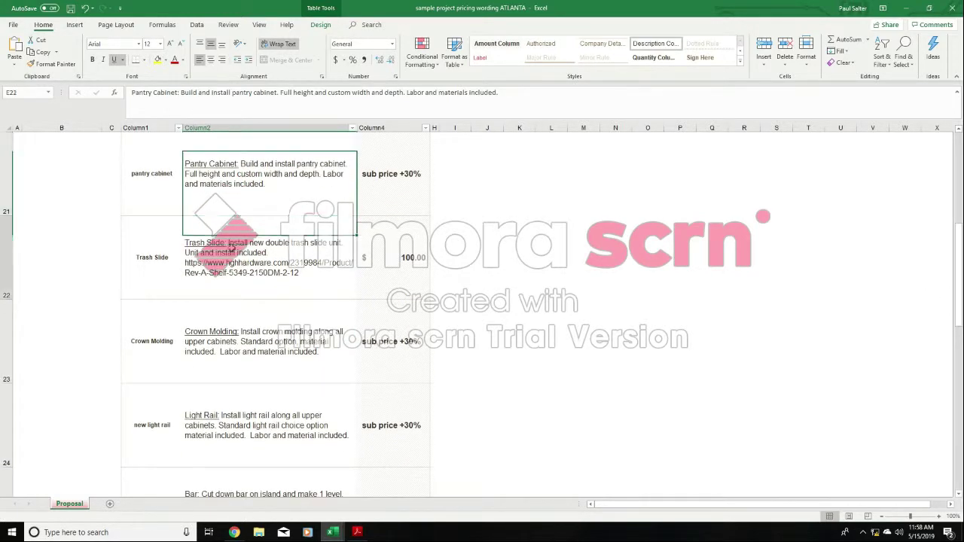
- Examine the trash slide's product link and the sample wording for crown molding, light rail and both island bar options in cells E22 to E26
{"action": "double_click", "coordinate": [305, 273]}
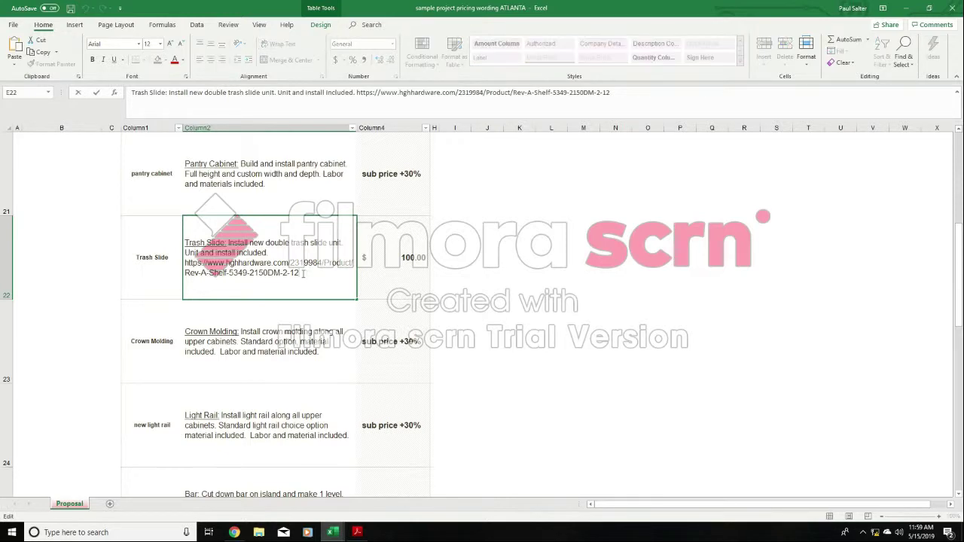
{"action": "left_click_drag", "start_coordinate": [300, 273], "coordinate": [177, 269]}
{"action": "left_click", "coordinate": [575, 286]}
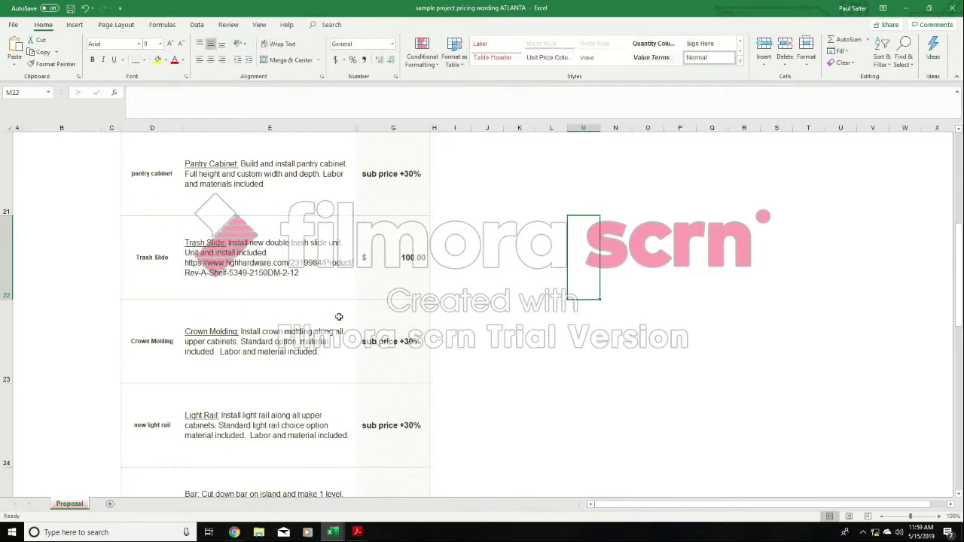
{"action": "left_click", "coordinate": [262, 351]}
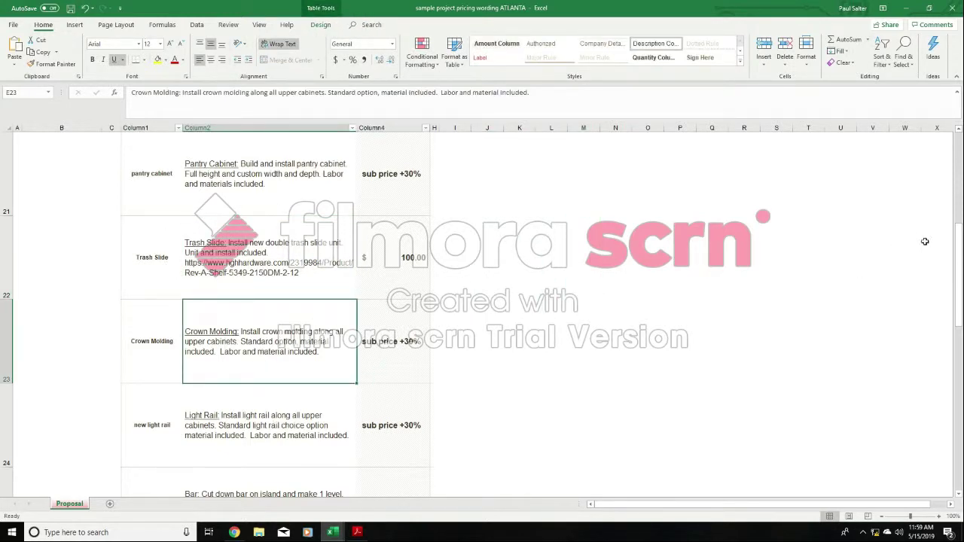
{"action": "scroll", "coordinate": [959, 264], "scroll_direction": "down", "scroll_amount": 2}
{"action": "scroll", "coordinate": [958, 263], "scroll_direction": "down", "scroll_amount": 2}
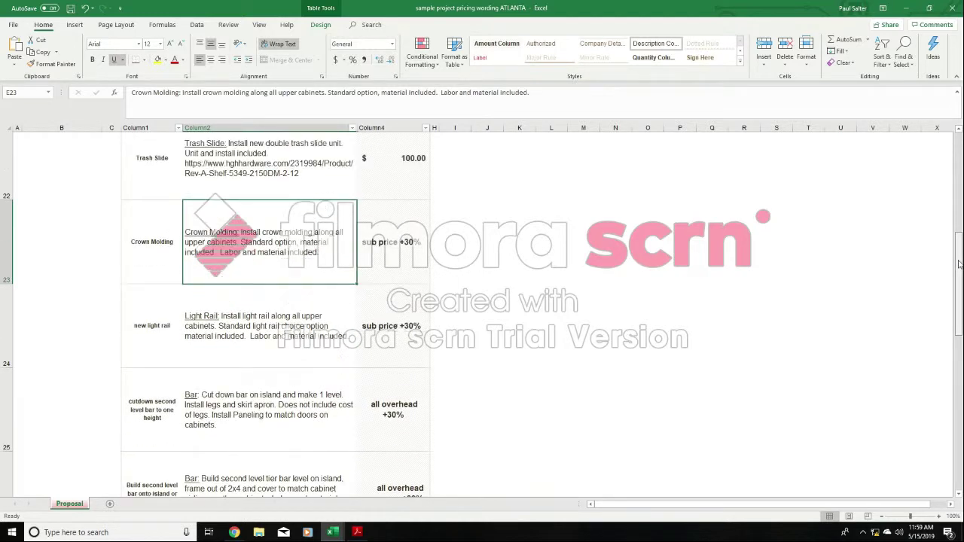
{"action": "left_click", "coordinate": [321, 266]}
{"action": "left_click", "coordinate": [320, 336]}
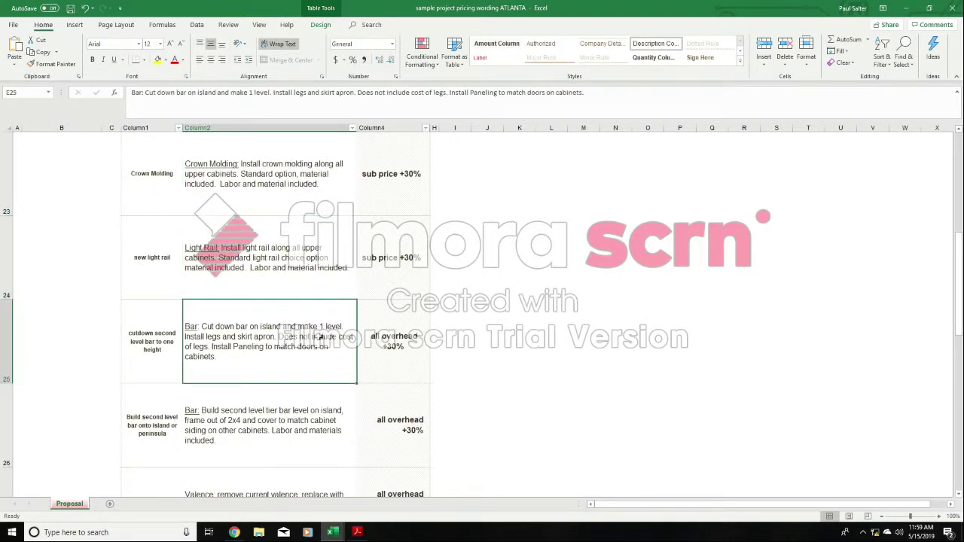
{"action": "left_click", "coordinate": [318, 418]}
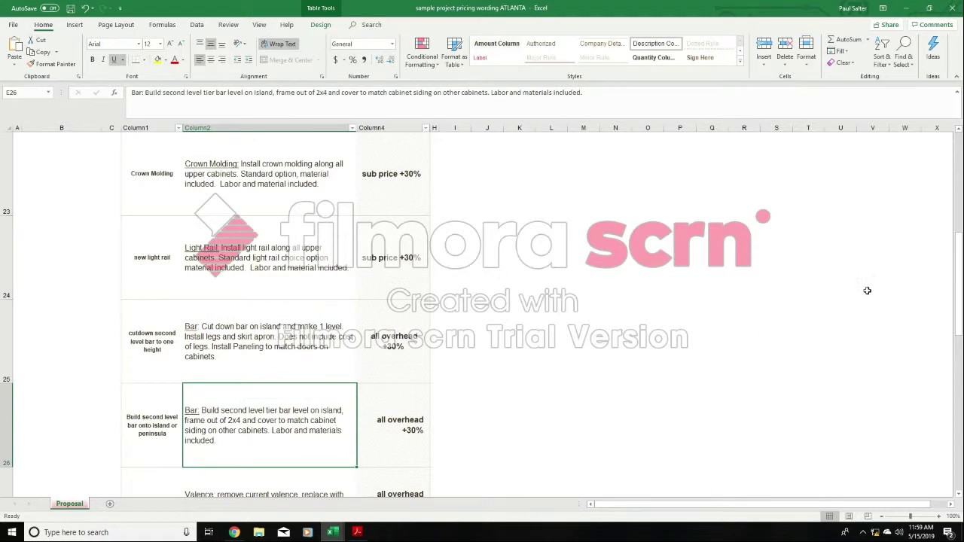
- Read the sample wording for valences, desk area, appliance garage, paneling, fridge enclosure and cabinet build-up in cells E27 to E33
{"action": "left_click_drag", "start_coordinate": [954, 248], "coordinate": [959, 262]}
{"action": "left_click", "coordinate": [285, 247]}
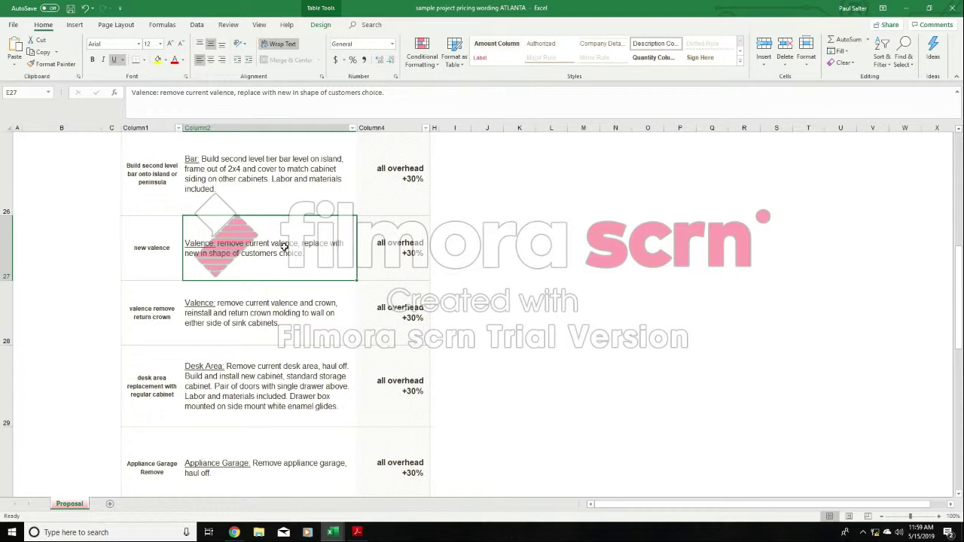
{"action": "key", "text": "Down"}
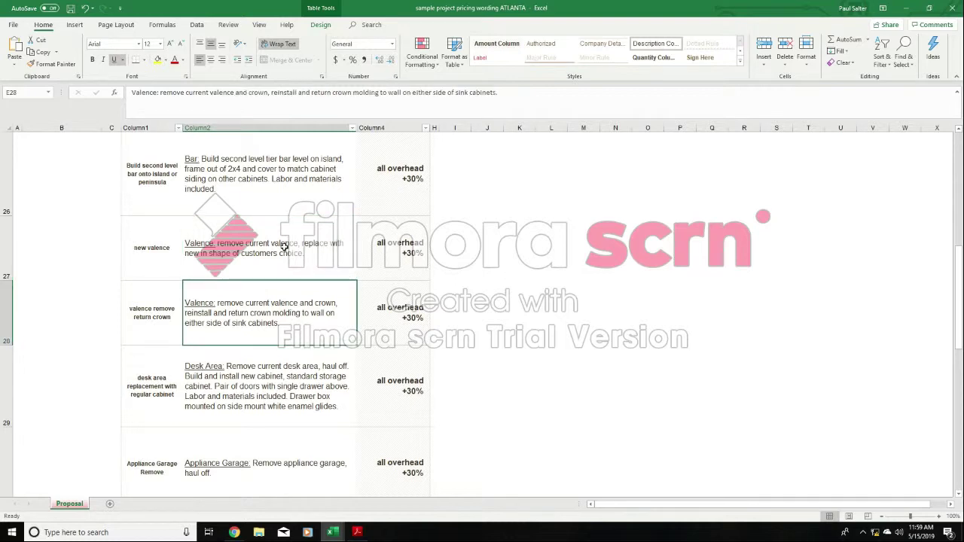
{"action": "key", "text": "Down"}
{"action": "key", "text": "Down"}
{"action": "key", "text": "Down"}
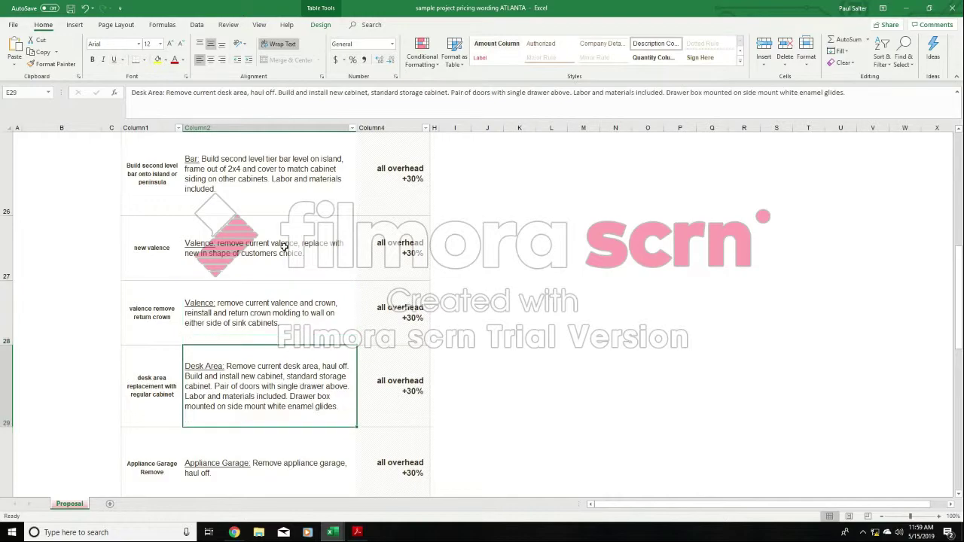
{"action": "key", "text": "Down"}
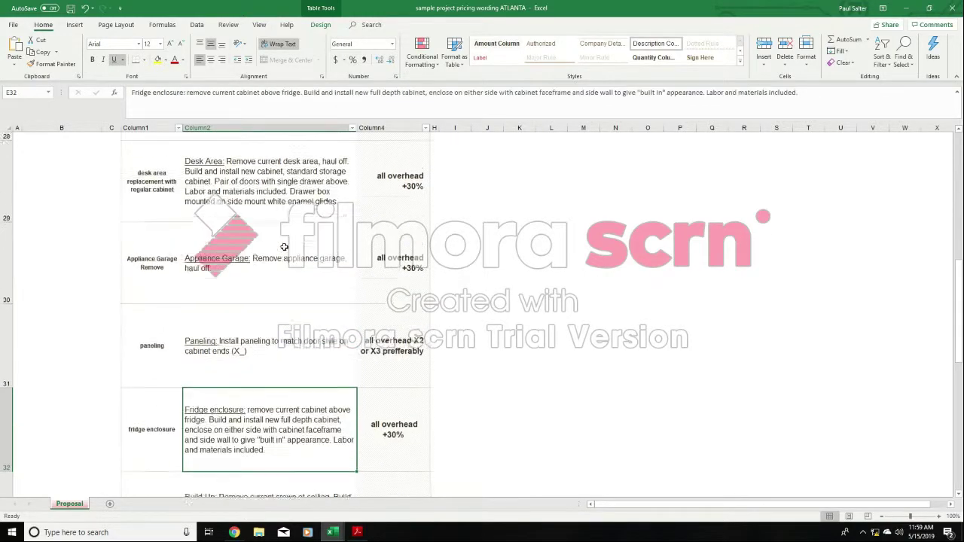
{"action": "key", "text": "Down"}
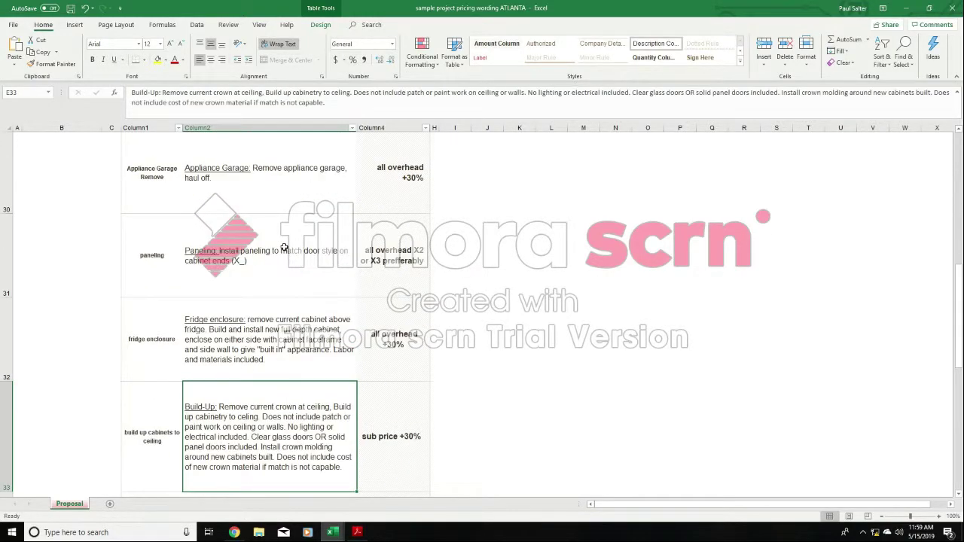
- Read the sample wording for soffit work, farm sink, sink valence, under cabinet lighting, backsplash, tile floor and plumbing in cells E34 to E41
{"action": "key", "text": "Down"}
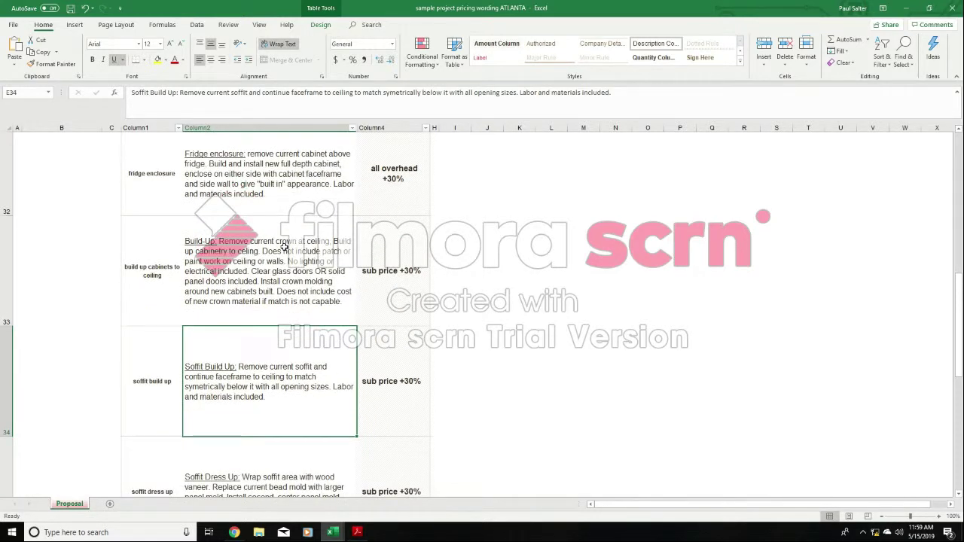
{"action": "key", "text": "Down"}
{"action": "key", "text": "Down"}
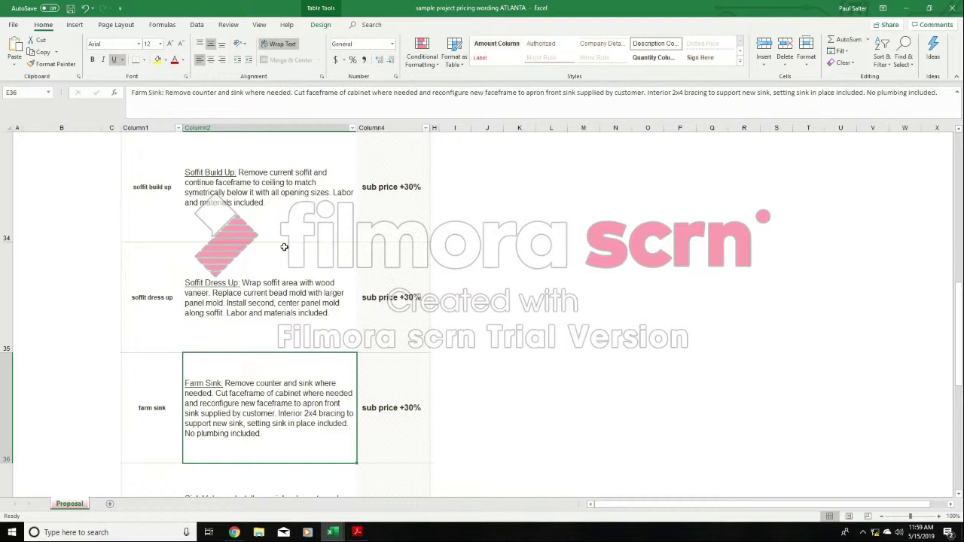
{"action": "key", "text": "Down"}
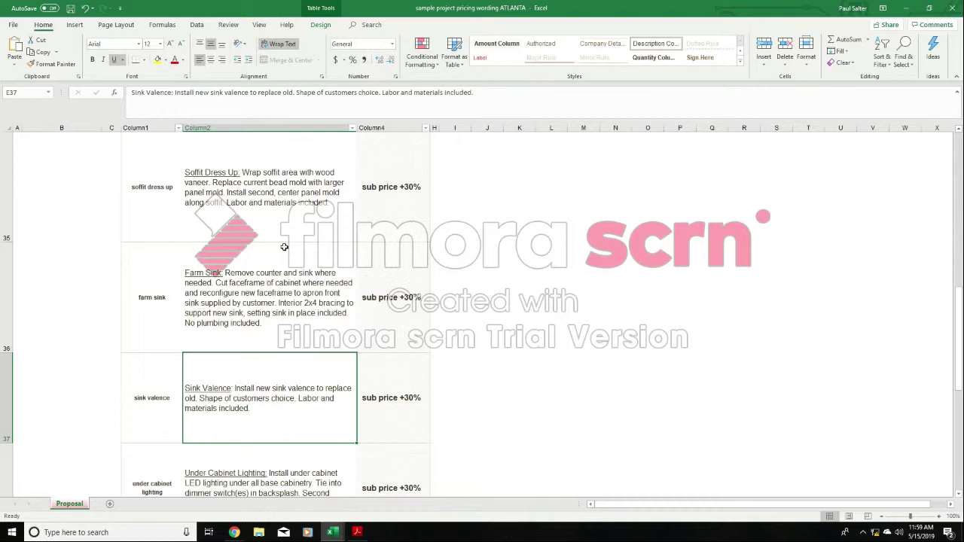
{"action": "key", "text": "Down"}
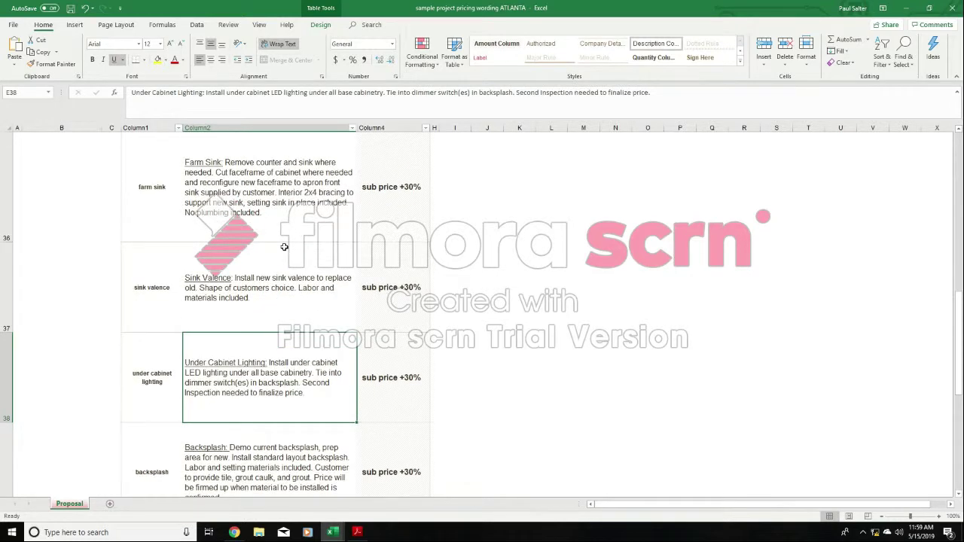
{"action": "key", "text": "Down"}
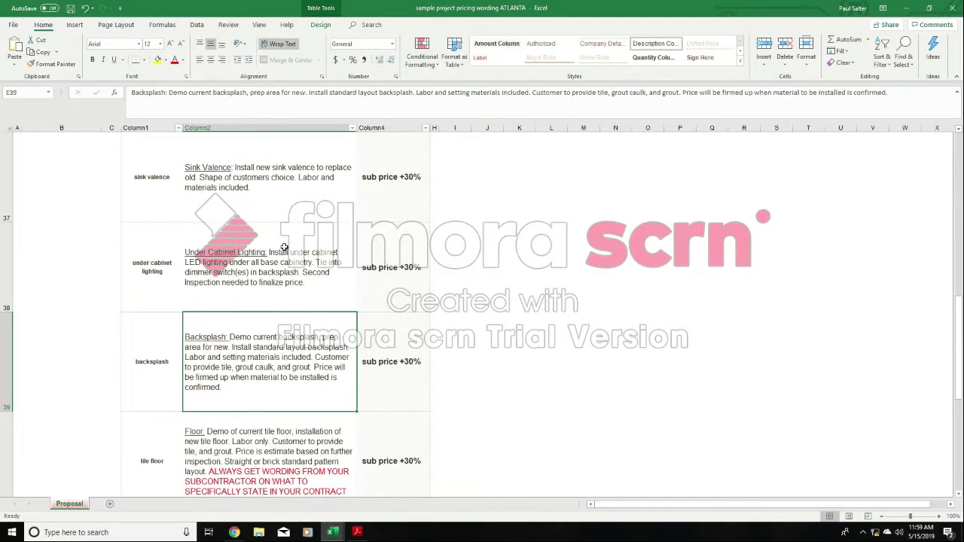
{"action": "key", "text": "Down"}
{"action": "key", "text": "Down"}
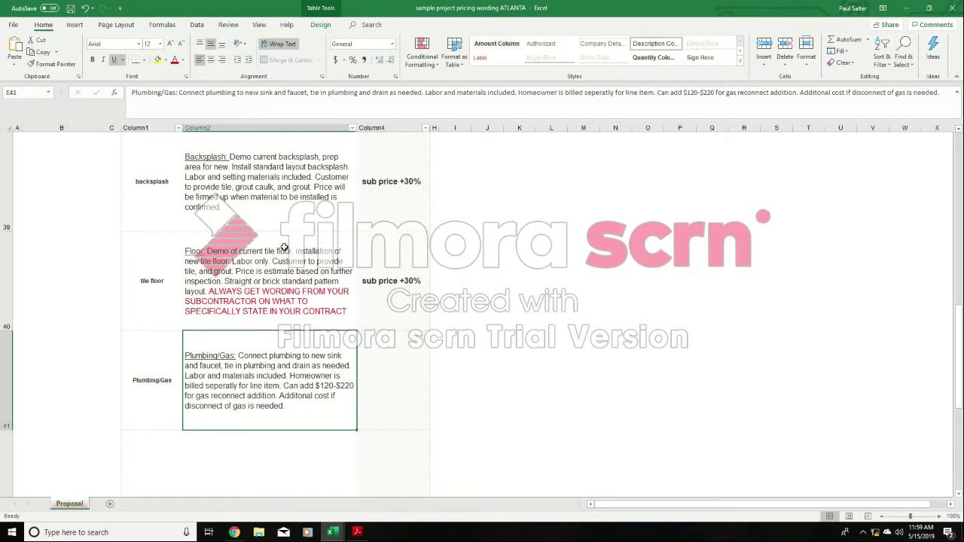
- Try removing "Demo current backsplash," from the wording in E39 so it starts with "Prep area for new", and undo the edit
{"action": "key", "text": "Up"}
{"action": "key", "text": "Up"}
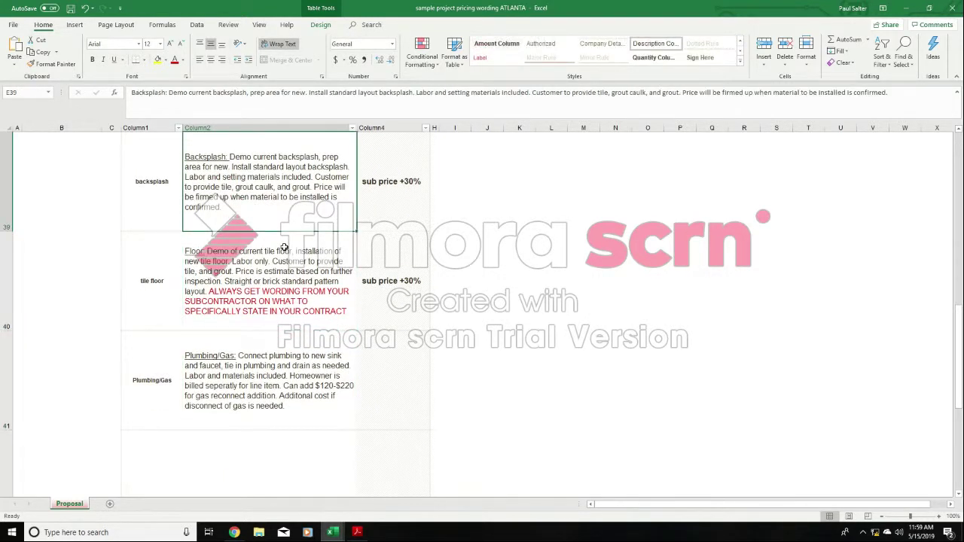
{"action": "key", "text": "Up"}
{"action": "key", "text": "Down"}
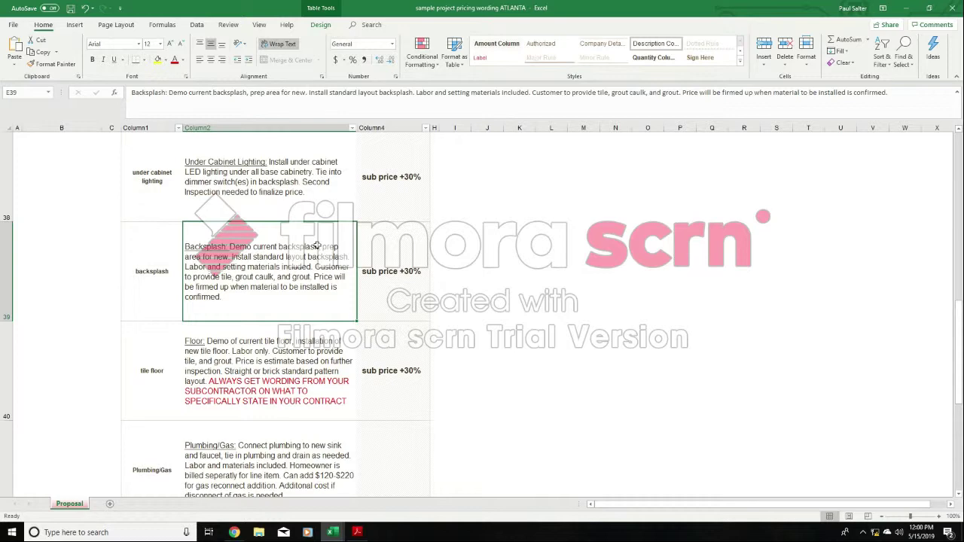
{"action": "double_click", "coordinate": [317, 246]}
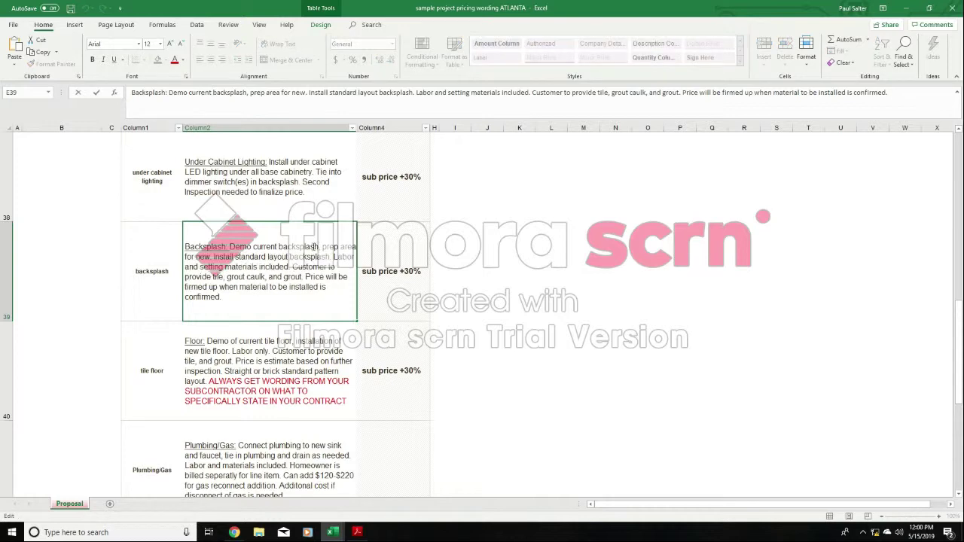
{"action": "left_click_drag", "start_coordinate": [318, 247], "coordinate": [229, 247]}
{"action": "key", "text": "BackSpace"}
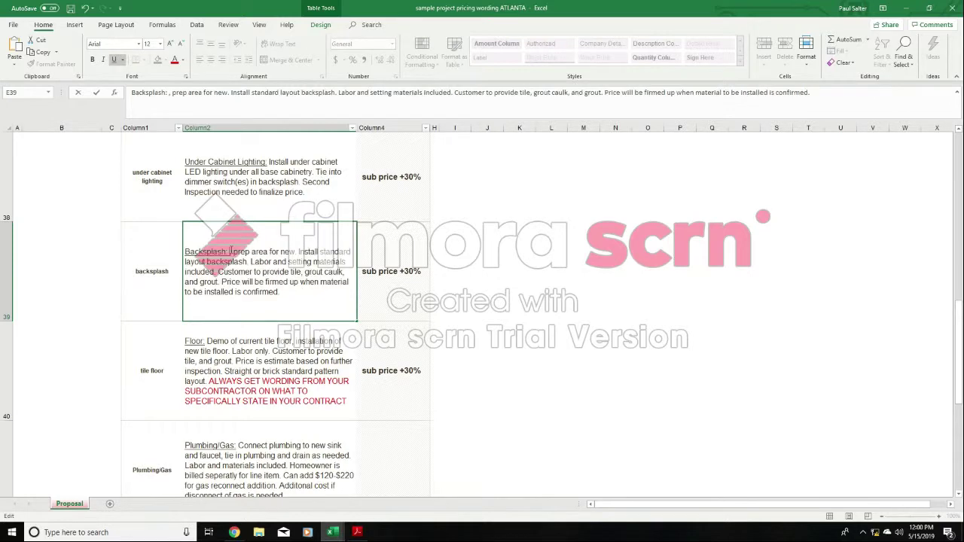
{"action": "key", "text": "Right"}
{"action": "key", "text": "BackSpace"}
{"action": "key", "text": "BackSpace"}
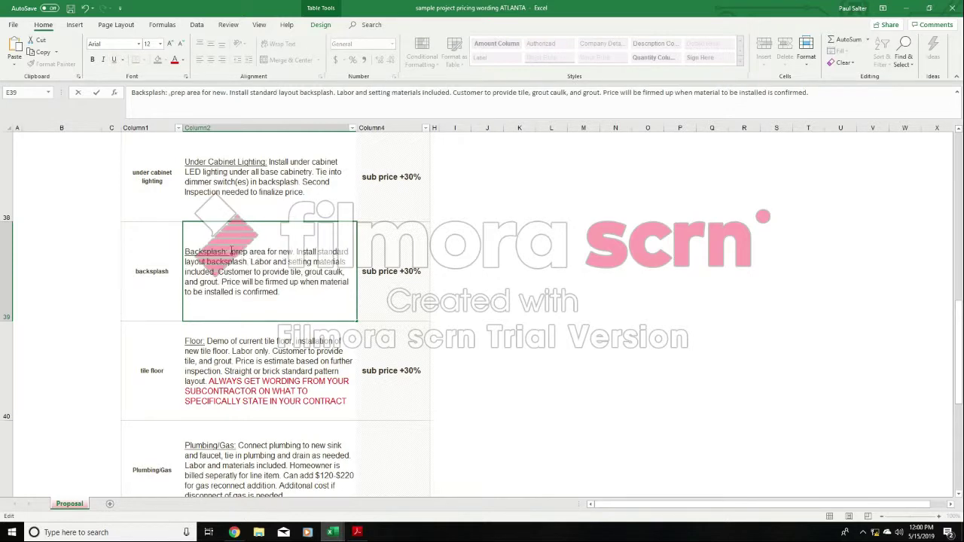
{"action": "key", "text": "Right"}
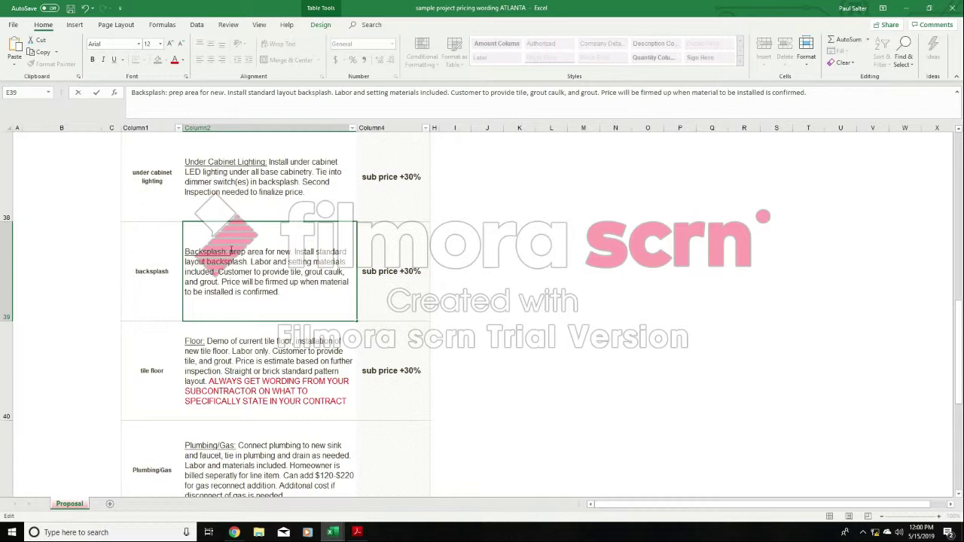
{"action": "key", "text": "BackSpace"}
{"action": "type", "text": "P"}
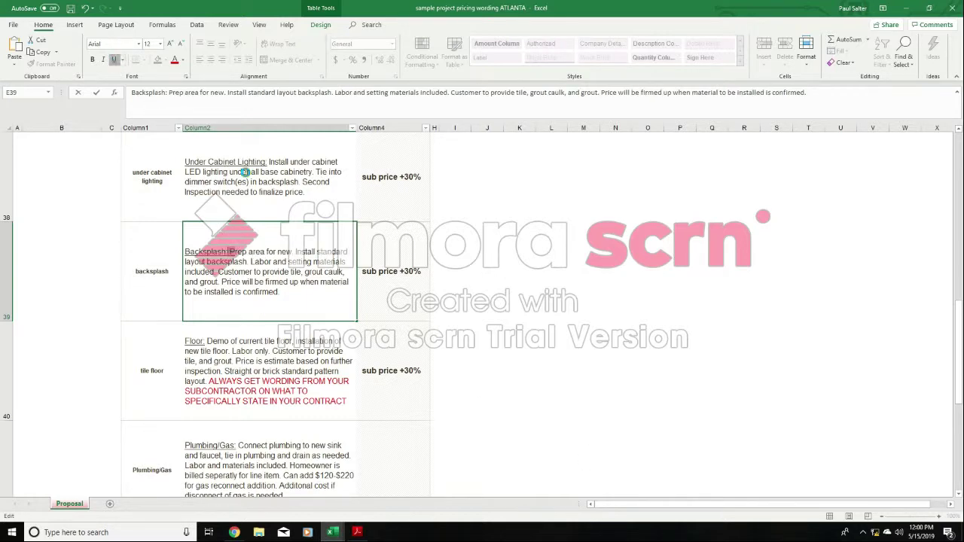
{"action": "left_click", "coordinate": [680, 354]}
{"action": "left_click", "coordinate": [278, 284]}
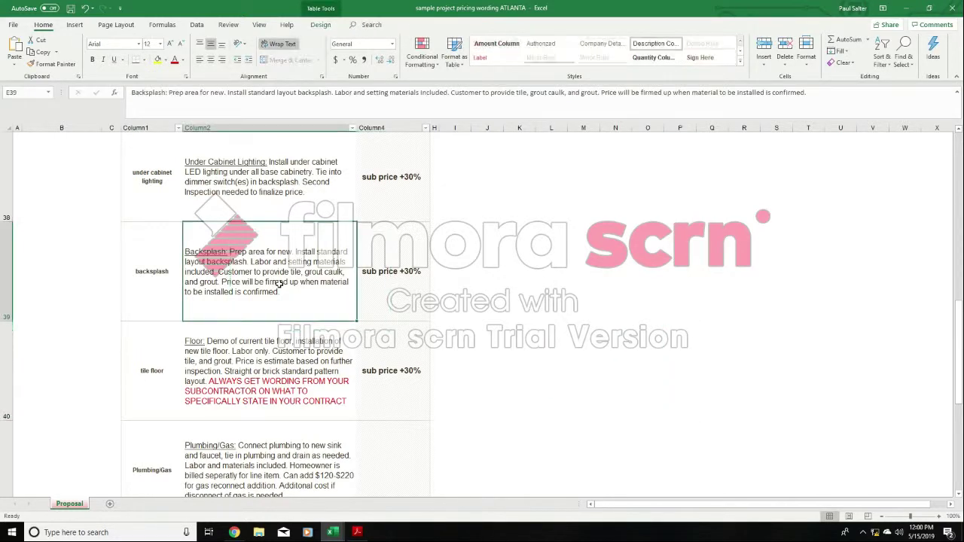
{"action": "left_click", "coordinate": [84, 9]}
{"action": "left_click", "coordinate": [84, 8]}
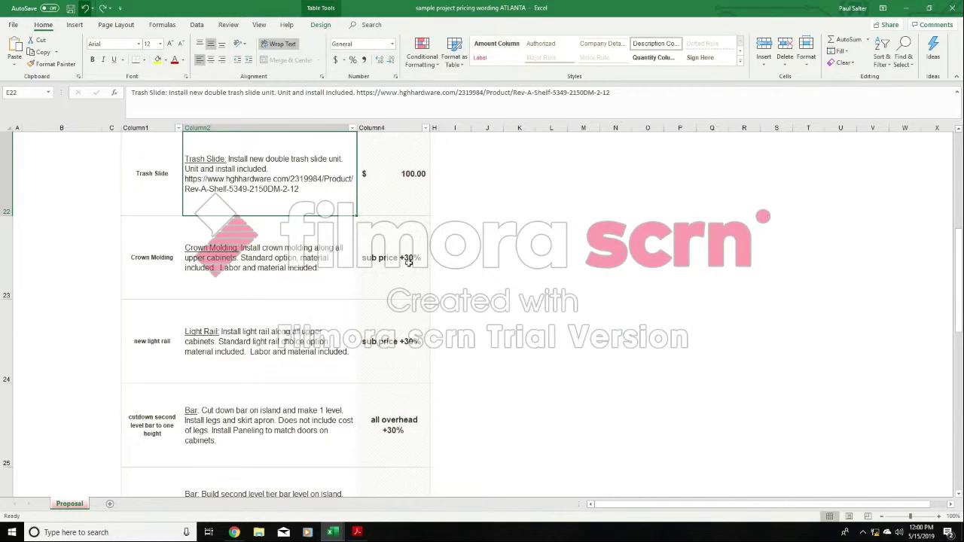
- Switch to the customer's cabinet bid workbook and add spacing after the name in B7 so the address starts on its own line
{"action": "key", "text": "alt+Tab"}
{"action": "left_click", "coordinate": [708, 284]}
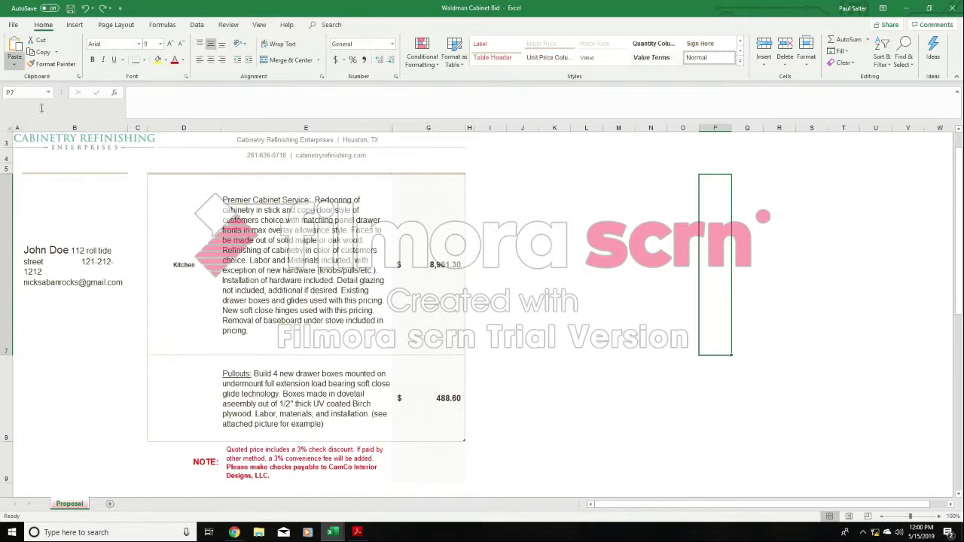
{"action": "key", "text": "Left"}
{"action": "key", "text": "Left"}
{"action": "key", "text": "Left"}
{"action": "key", "text": "Left"}
{"action": "key", "text": "Left"}
{"action": "key", "text": "Left"}
{"action": "key", "text": "Left"}
{"action": "key", "text": "Left"}
{"action": "key", "text": "Left"}
{"action": "key", "text": "Left"}
{"action": "key", "text": "Left"}
{"action": "key", "text": "Left"}
{"action": "key", "text": "Left"}
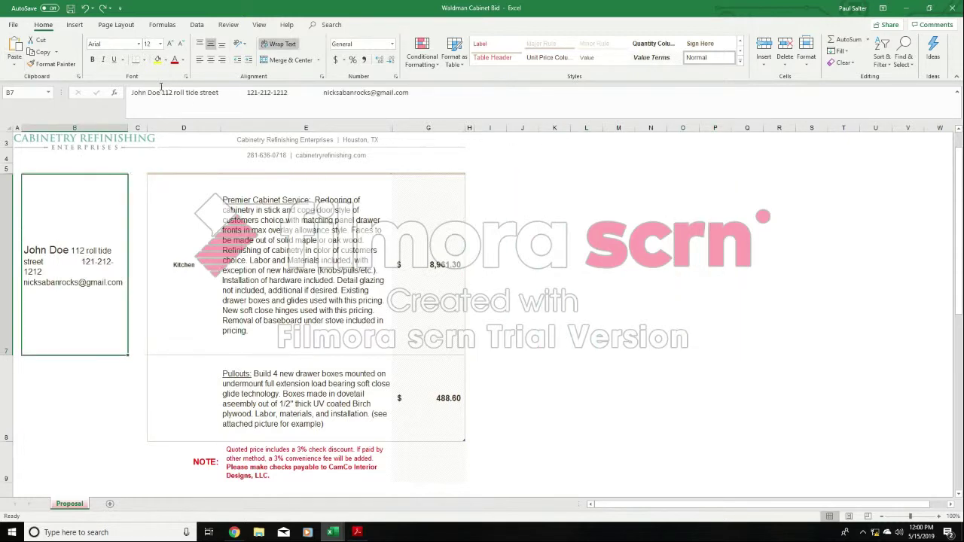
{"action": "left_click", "coordinate": [161, 92]}
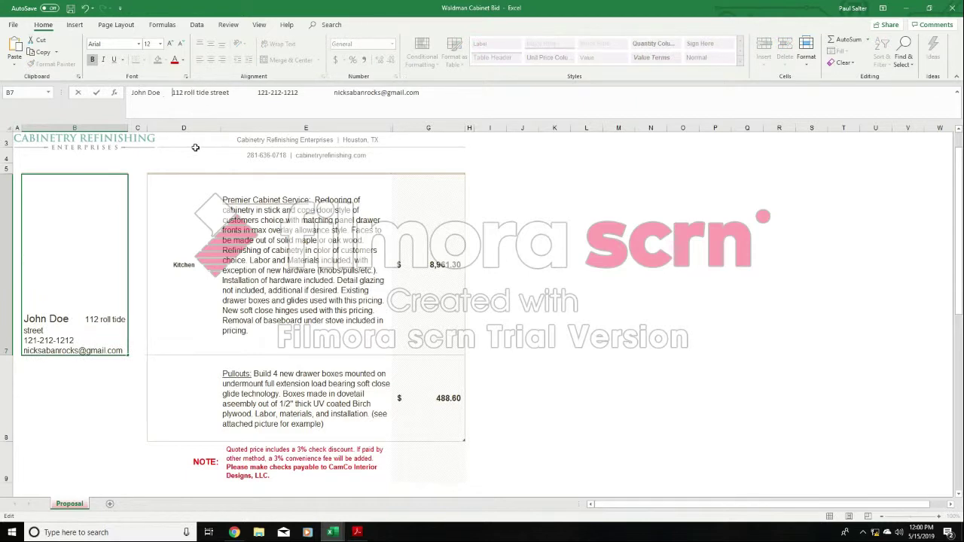
{"action": "left_click", "coordinate": [615, 198]}
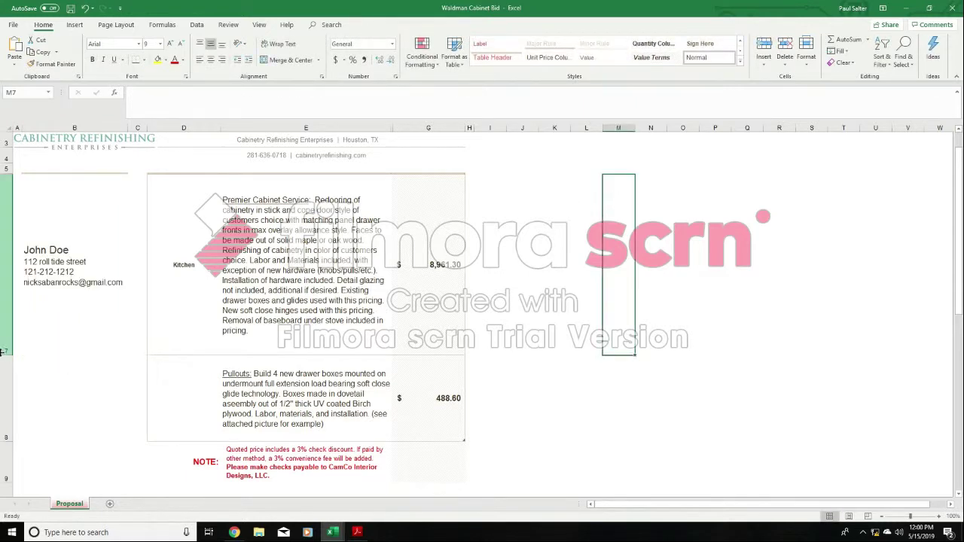
- Replace the placeholder name in customer details cell B7 with the customer's full name, last name first
{"action": "left_click", "coordinate": [54, 262]}
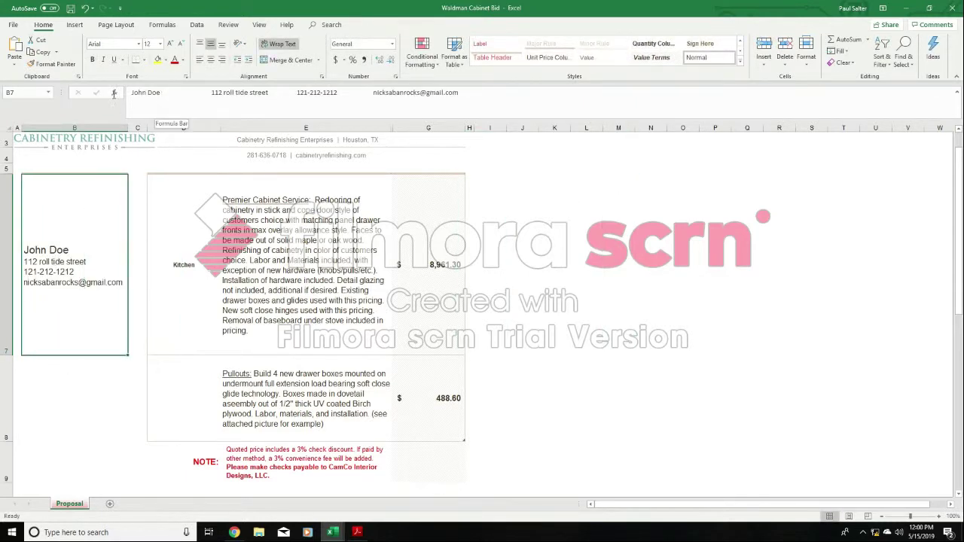
{"action": "left_click_drag", "start_coordinate": [161, 93], "coordinate": [113, 93]}
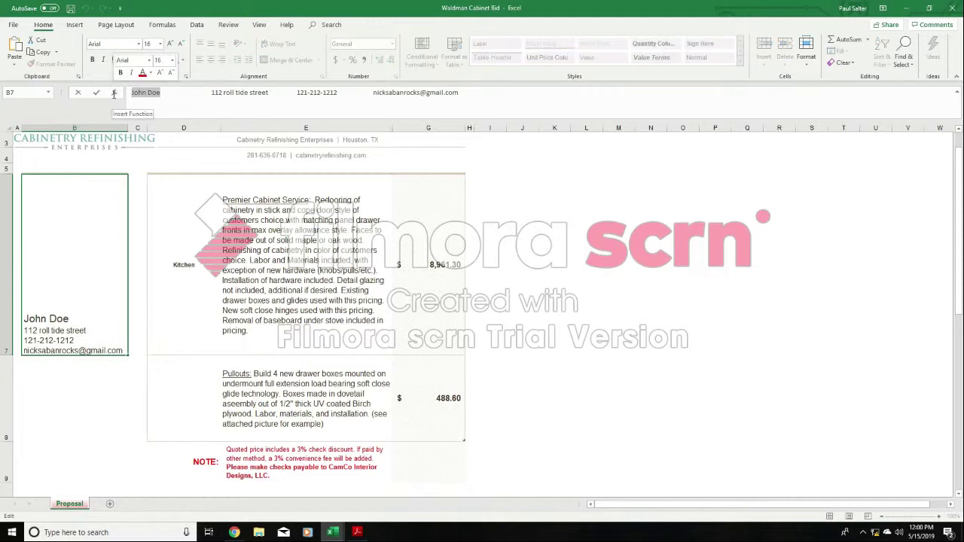
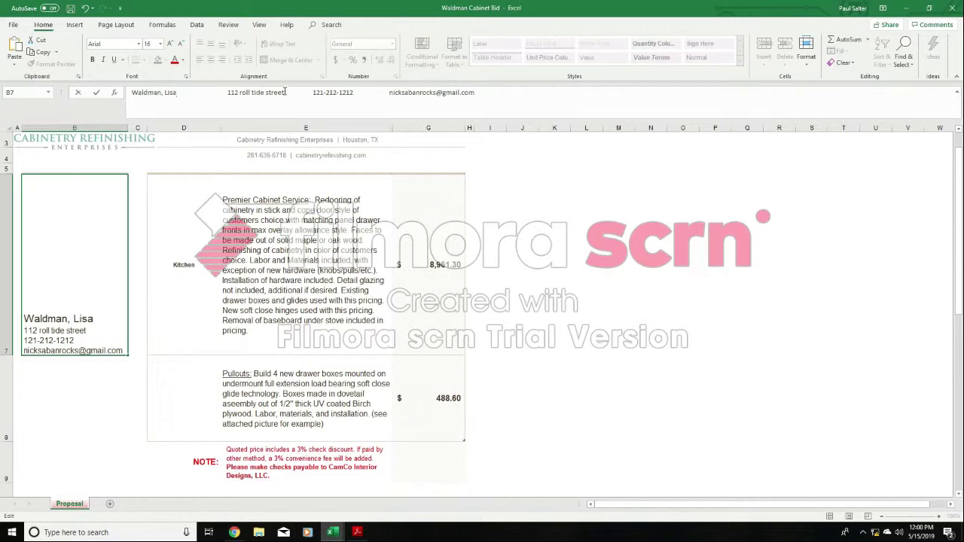
- Replace the placeholder street address in customer details cell B7 with the customer's street address and city
{"action": "left_click_drag", "start_coordinate": [284, 92], "coordinate": [225, 93]}
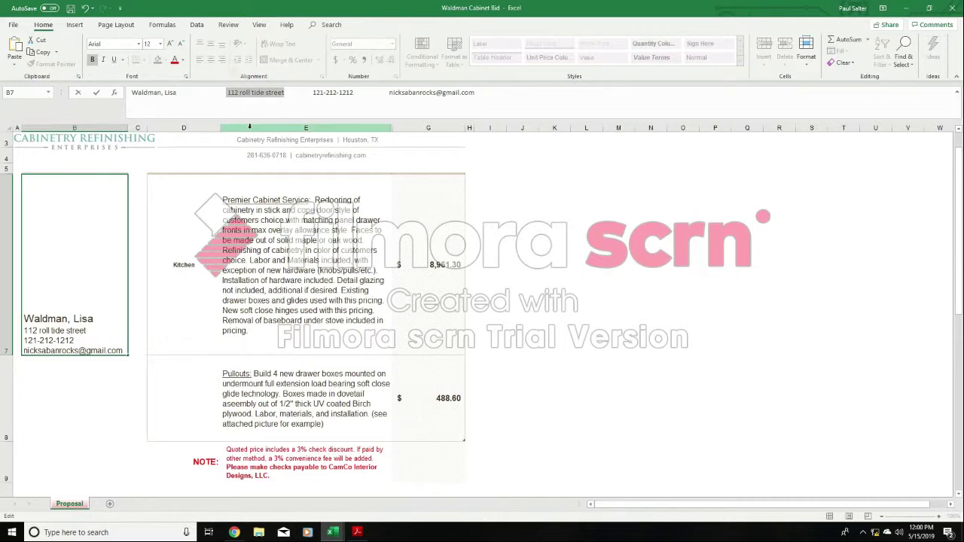
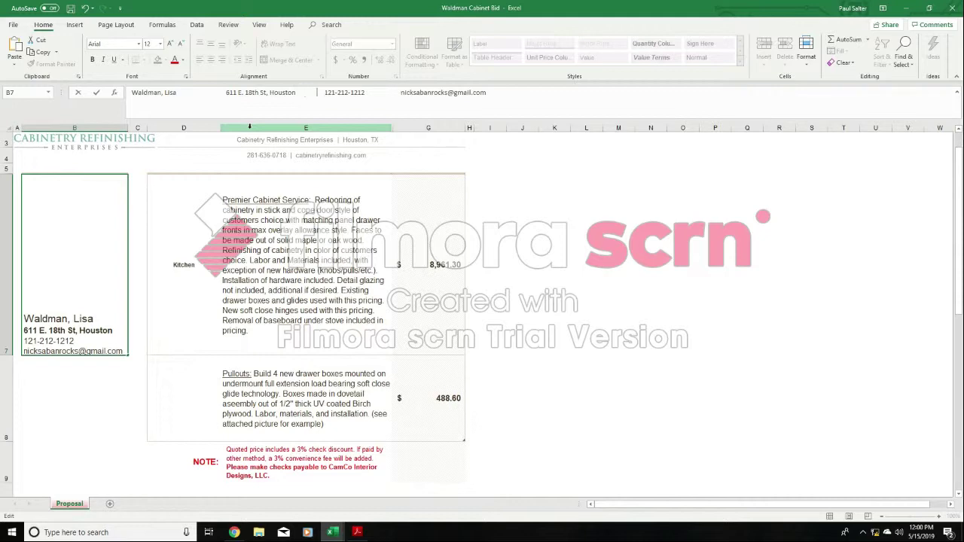
- Replace the placeholder phone number in B7 with the customer's phone number
{"action": "key", "text": "Left"}
{"action": "key", "text": "BackSpace"}
{"action": "key", "text": "BackSpace"}
{"action": "key", "text": "BackSpace"}
{"action": "key", "text": "BackSpace"}
{"action": "key", "text": "BackSpace"}
{"action": "key", "text": "BackSpace"}
{"action": "key", "text": "BackSpace"}
{"action": "key", "text": "BackSpace"}
{"action": "key", "text": "BackSpace"}
{"action": "key", "text": "BackSpace"}
{"action": "key", "text": "BackSpace"}
{"action": "key", "text": "BackSpace"}
{"action": "key", "text": "BackSpace"}
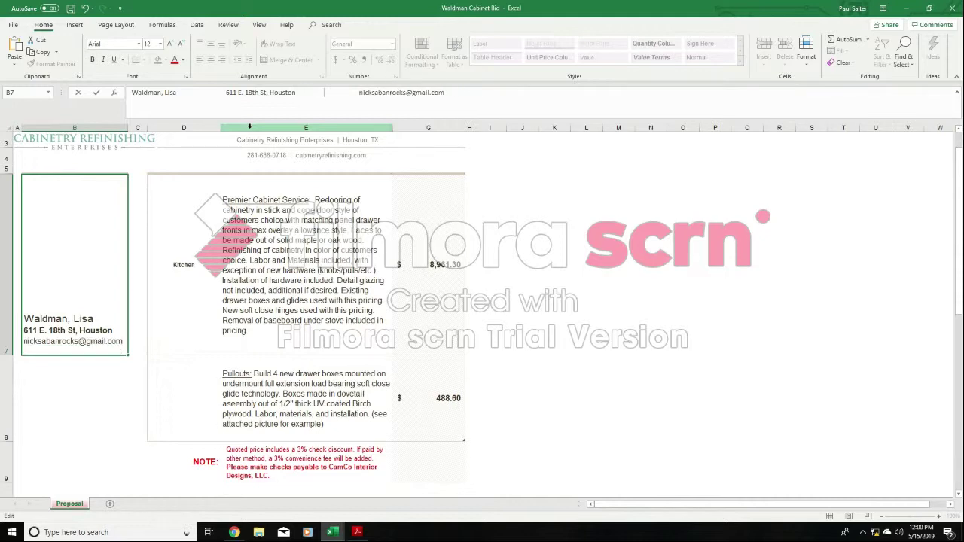
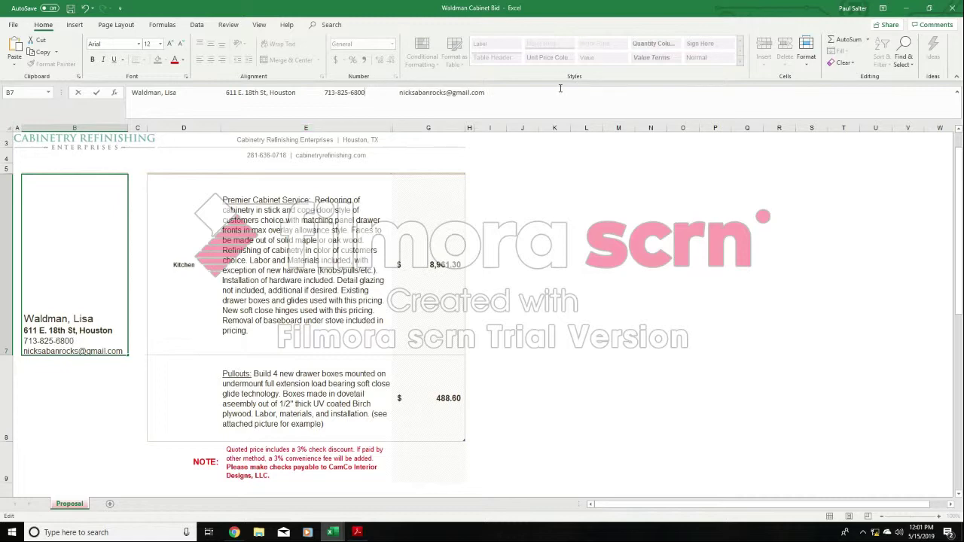
- Replace the placeholder e-mail in B7 with the customer's e-mail address and commit the cell
{"action": "left_click_drag", "start_coordinate": [484, 92], "coordinate": [401, 94]}
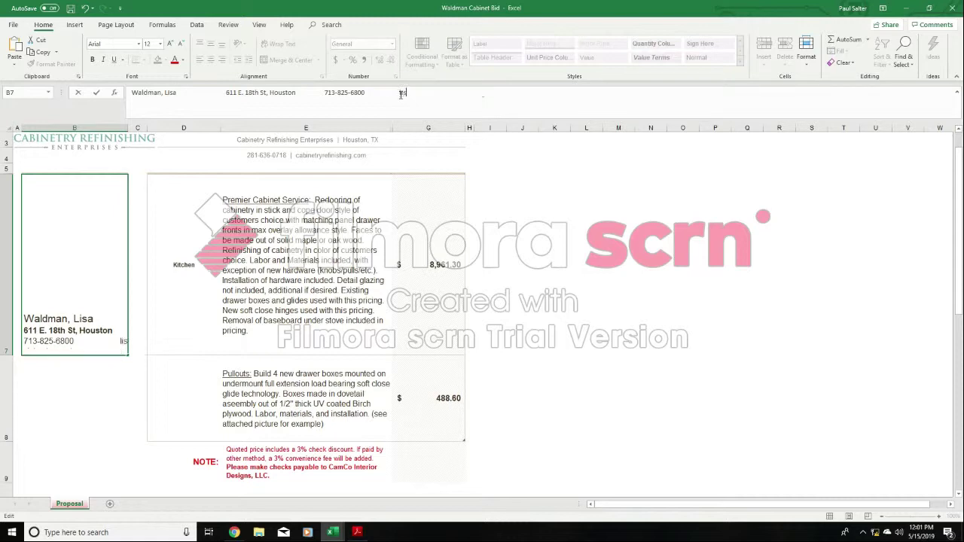
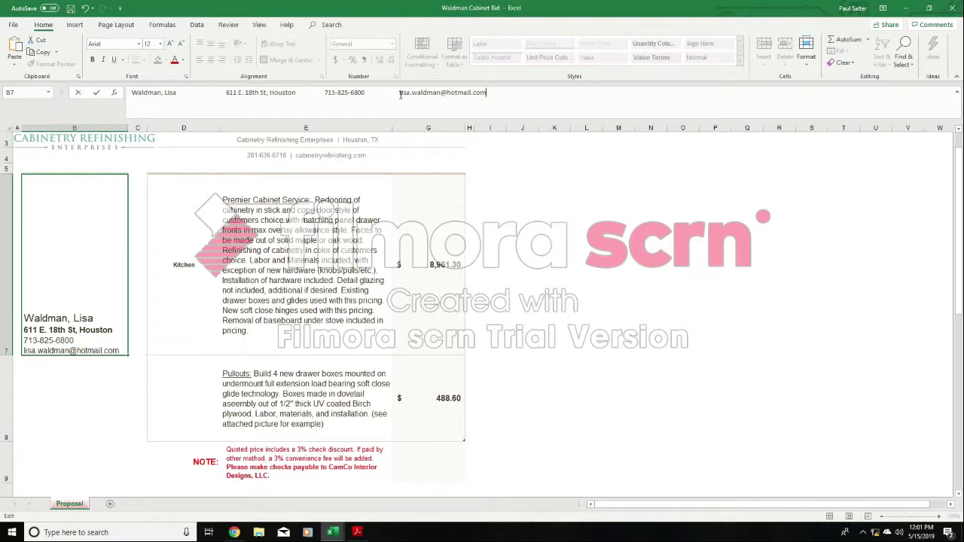
{"action": "left_click", "coordinate": [651, 392]}
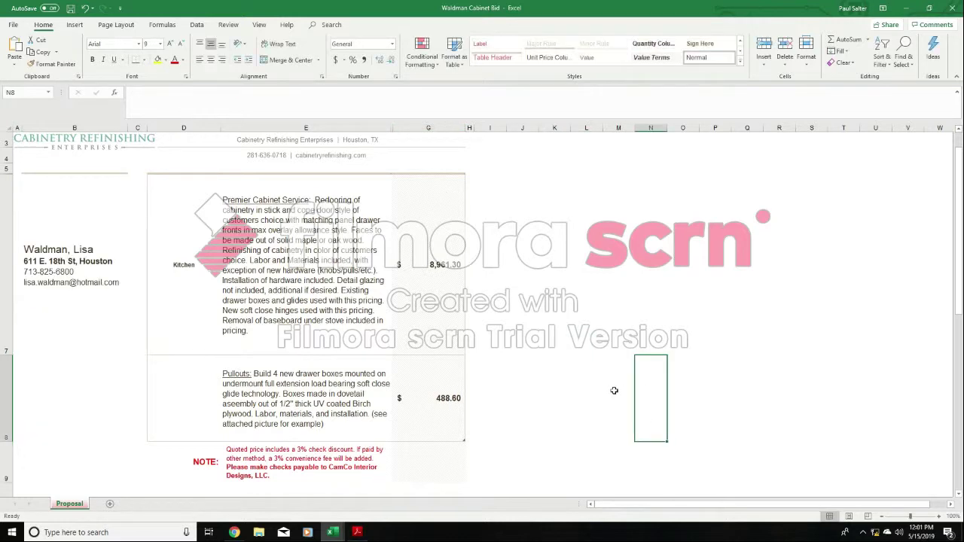
- Remove the bold formatting from the address line in customer details cell B7
{"action": "left_click", "coordinate": [60, 268]}
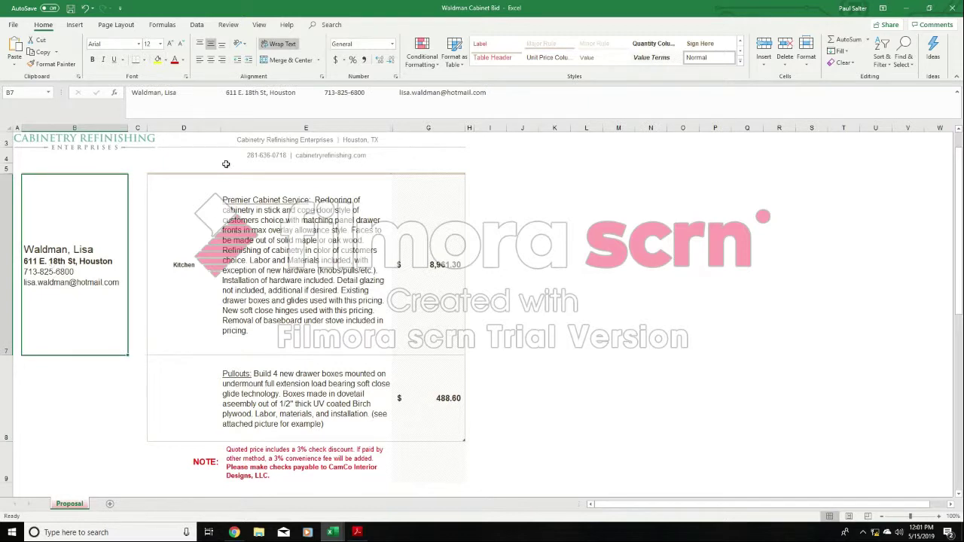
{"action": "left_click_drag", "start_coordinate": [224, 92], "coordinate": [298, 92]}
{"action": "left_click", "coordinate": [93, 60]}
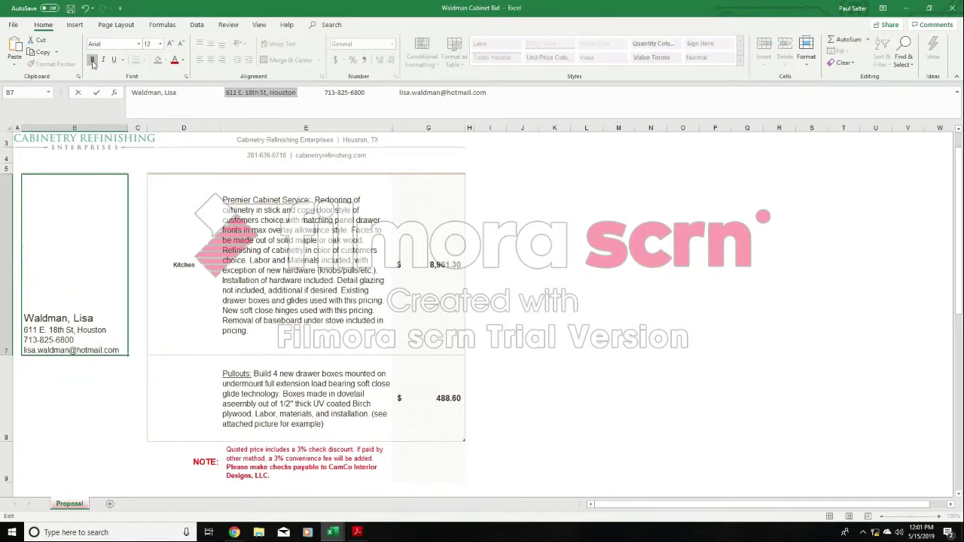
{"action": "left_click", "coordinate": [536, 264]}
{"action": "left_click", "coordinate": [88, 267]}
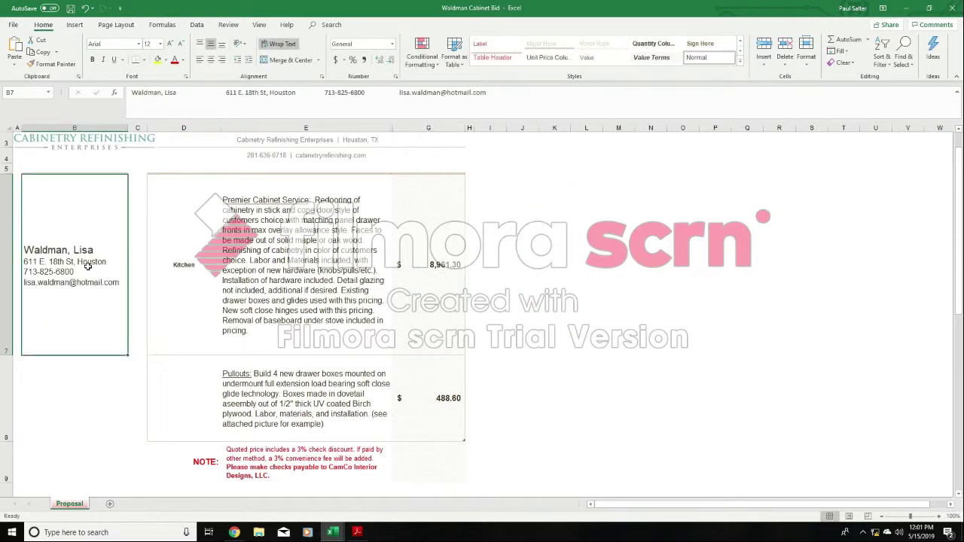
- Try erasing all the Premier Cabinet Service text inside Kitchen description cell E7, and undo the deletion
{"action": "left_click", "coordinate": [332, 253]}
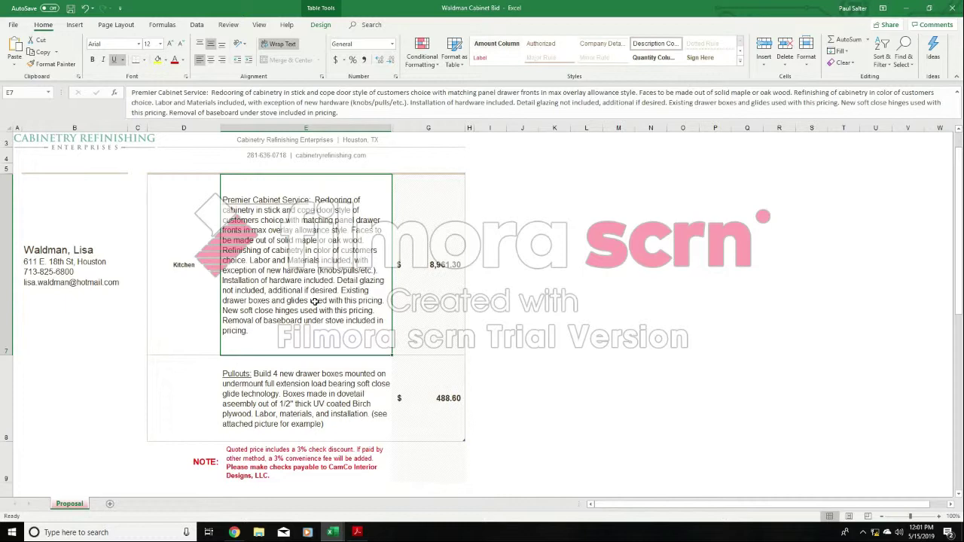
{"action": "double_click", "coordinate": [289, 332]}
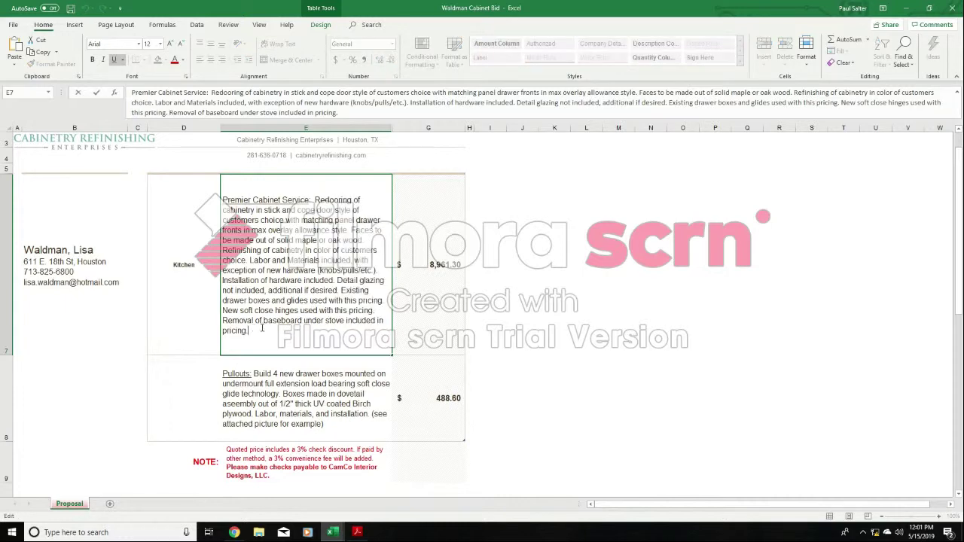
{"action": "left_click_drag", "start_coordinate": [255, 335], "coordinate": [224, 197]}
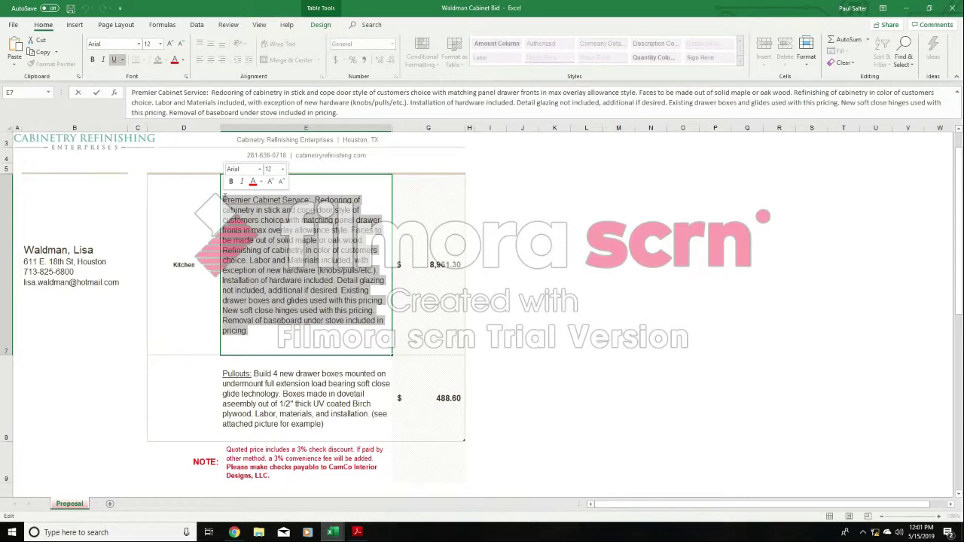
{"action": "key", "text": "Delete"}
{"action": "left_click", "coordinate": [552, 214]}
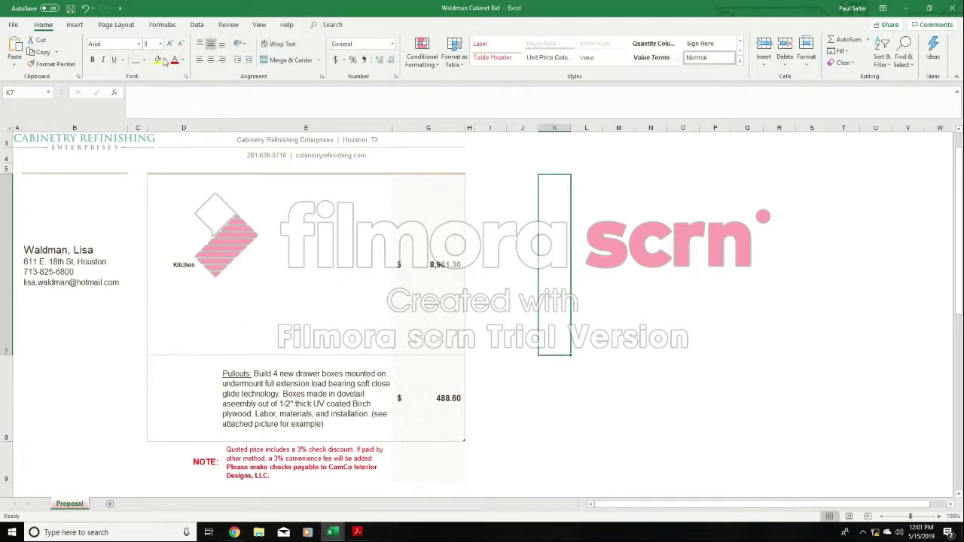
{"action": "left_click", "coordinate": [85, 8]}
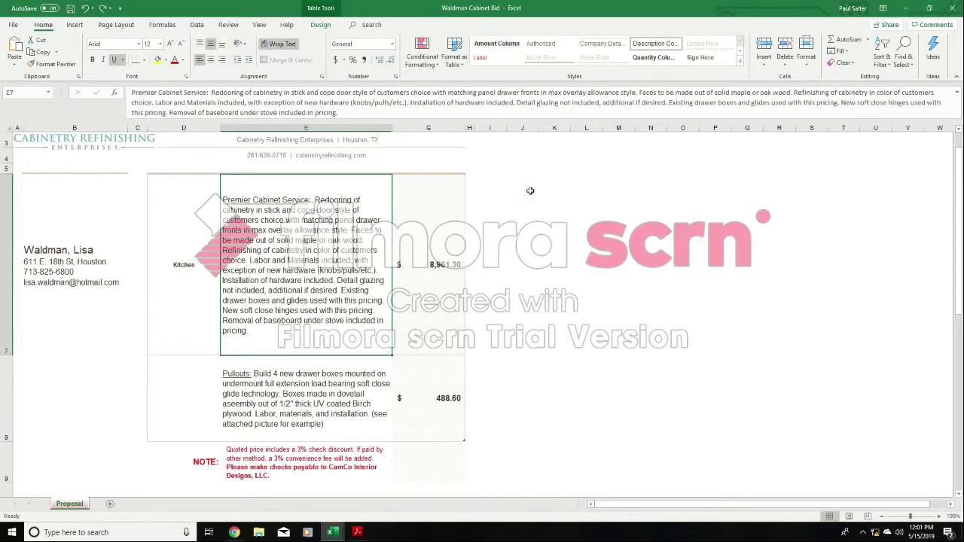
- Clear the contents of the Kitchen line item's description cell E7
{"action": "right_click", "coordinate": [299, 218]}
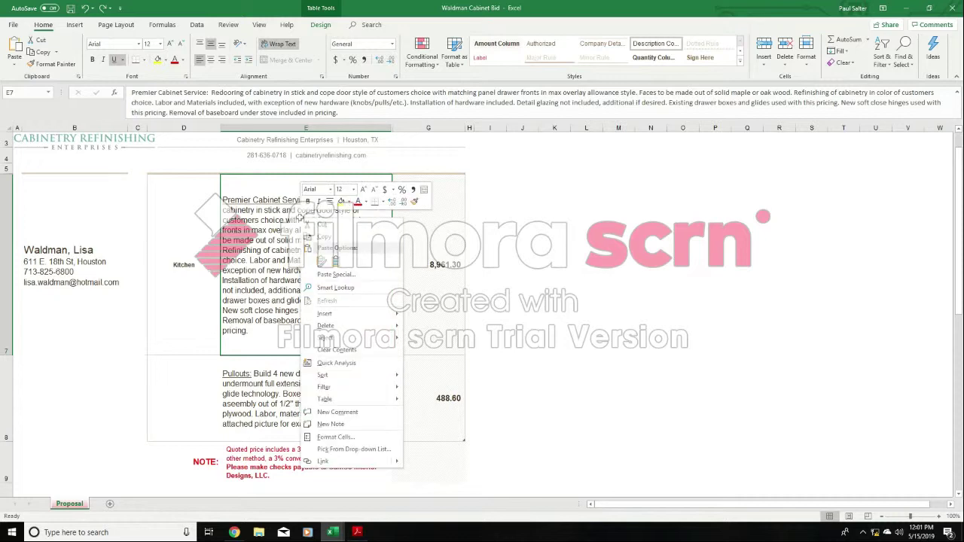
{"action": "mouse_move", "coordinate": [367, 324]}
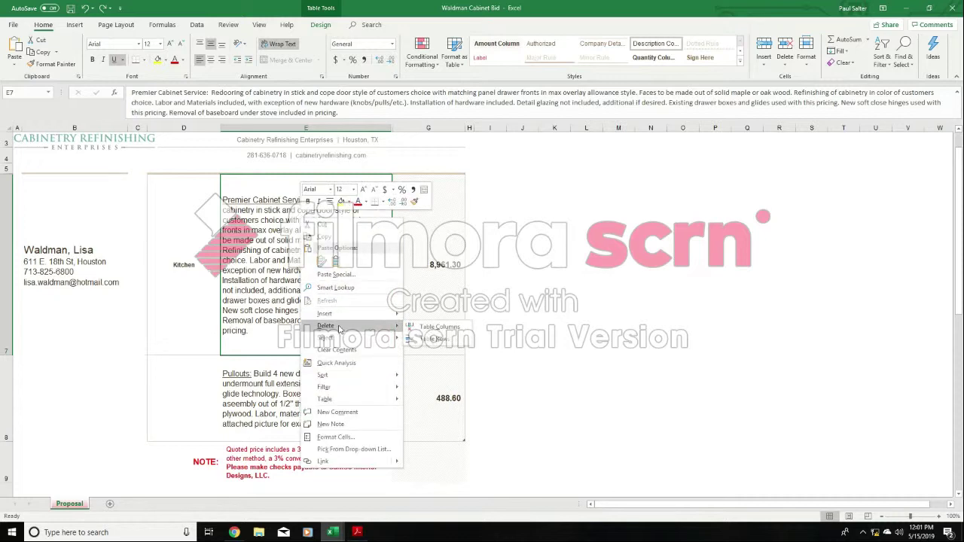
{"action": "left_click", "coordinate": [404, 266]}
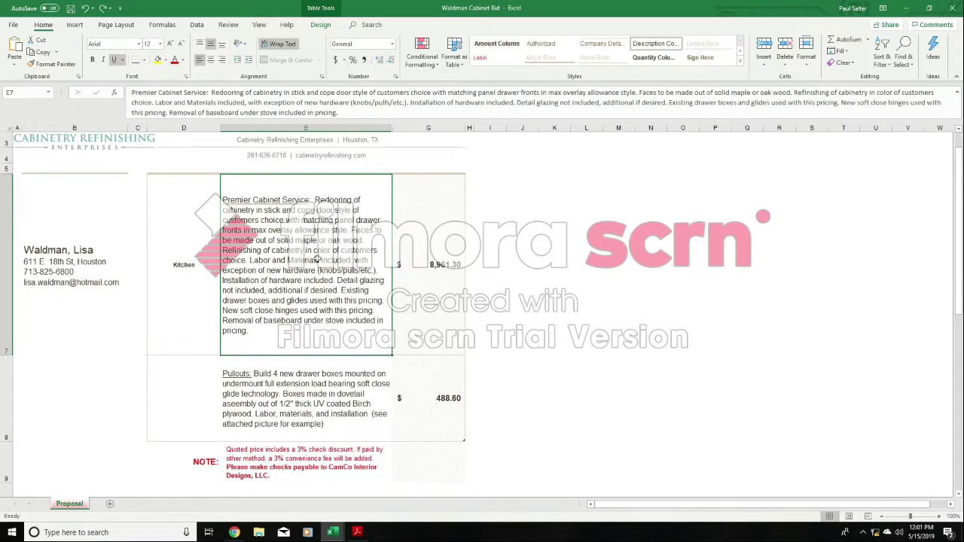
{"action": "key", "text": "Delete"}
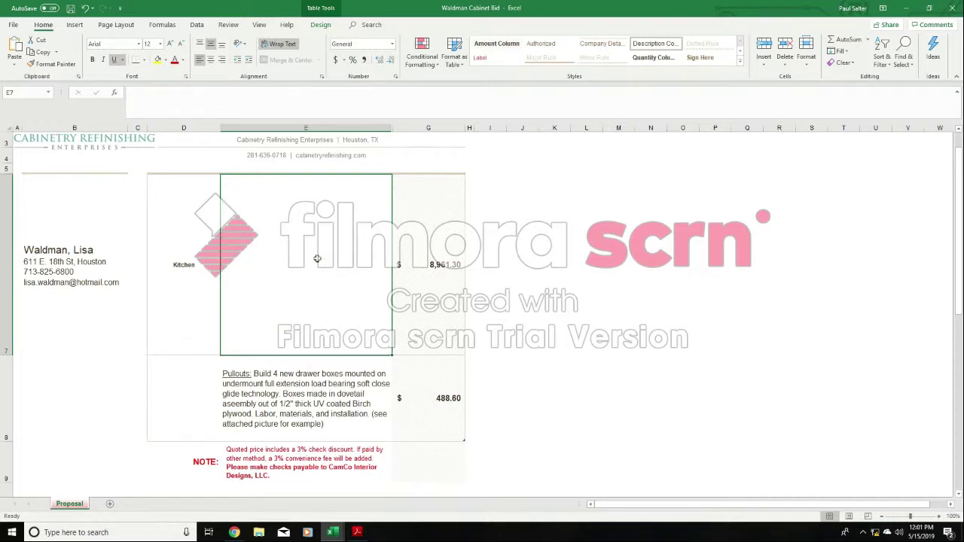
- Switch to the sample project pricing wording workbook and copy the Premier Cabinet Service wording for refinishing and redooring from E8
{"action": "left_click", "coordinate": [333, 532]}
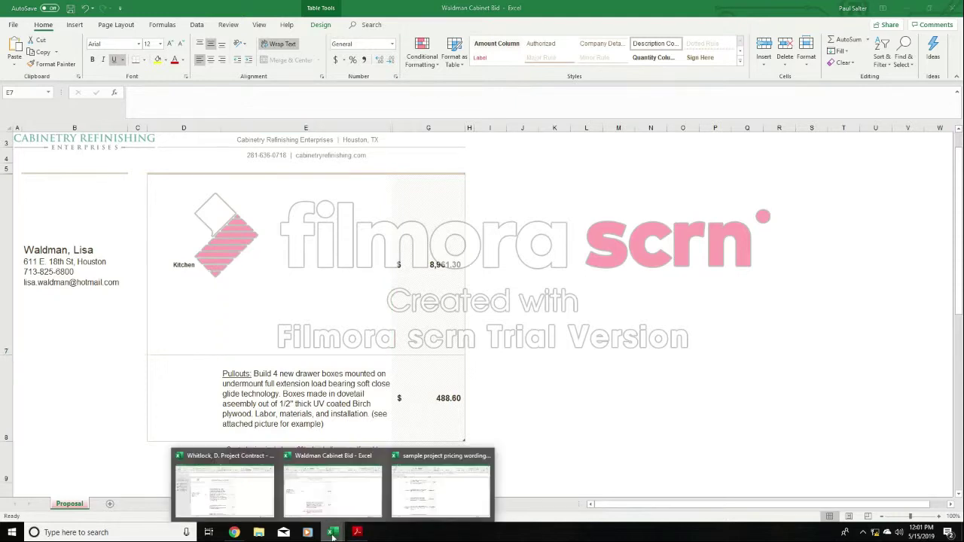
{"action": "left_click", "coordinate": [441, 489]}
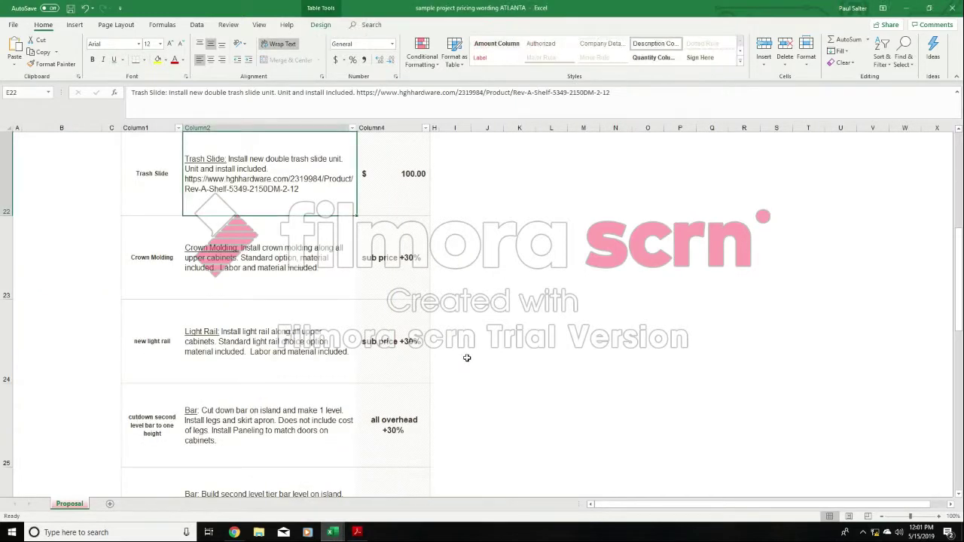
{"action": "scroll", "coordinate": [467, 357], "scroll_direction": "up", "scroll_amount": 3}
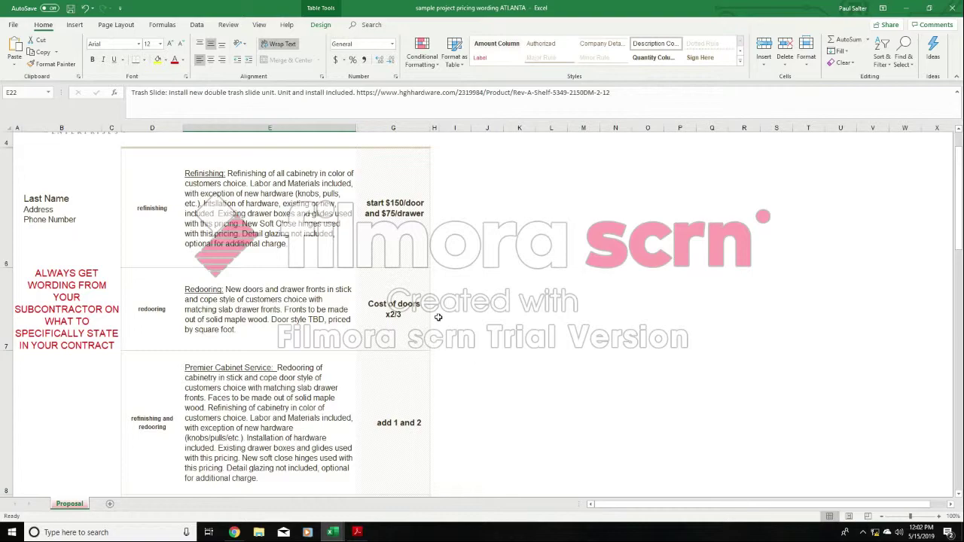
{"action": "scroll", "coordinate": [437, 317], "scroll_direction": "down", "scroll_amount": 1}
{"action": "left_click", "coordinate": [252, 260]}
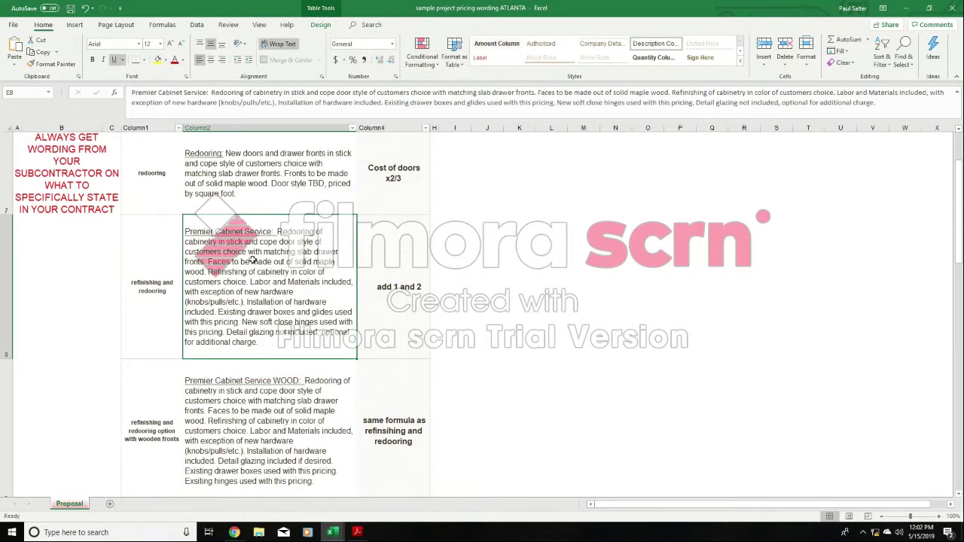
{"action": "right_click", "coordinate": [252, 260]}
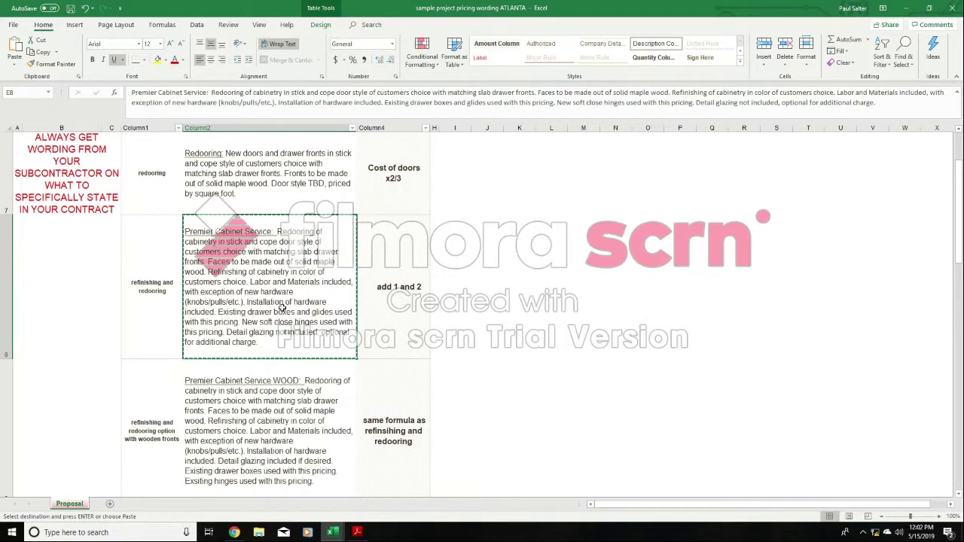
{"action": "left_click", "coordinate": [277, 280]}
- Return to the customer's cabinet bid workbook and paste the copied Premier Cabinet Service wording into Kitchen description cell E7
{"action": "left_click", "coordinate": [334, 530]}
{"action": "left_click", "coordinate": [344, 492]}
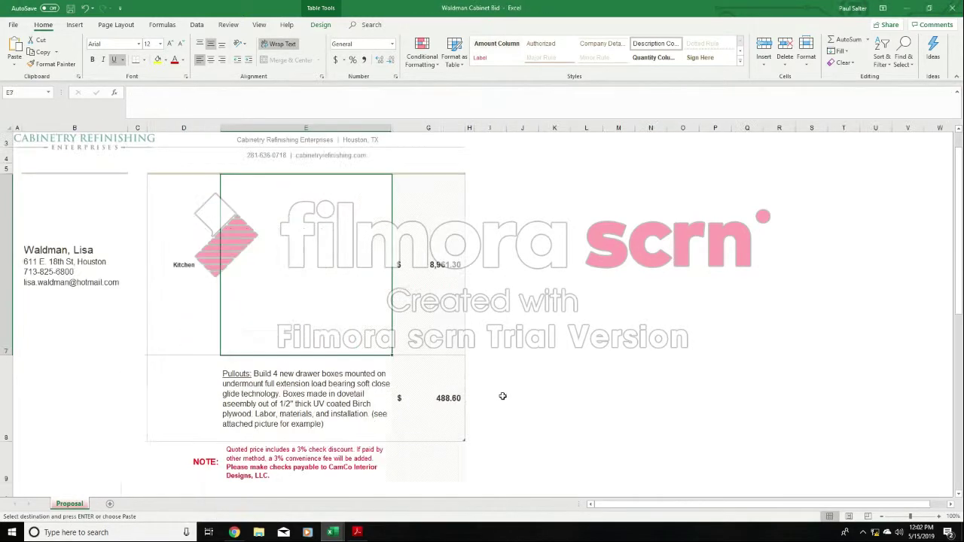
{"action": "right_click", "coordinate": [313, 260]}
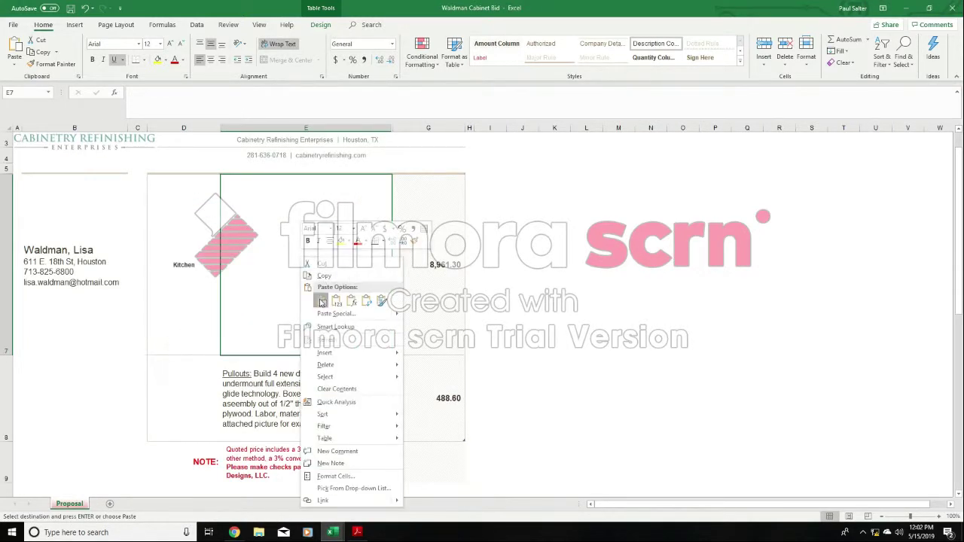
{"action": "left_click", "coordinate": [320, 301]}
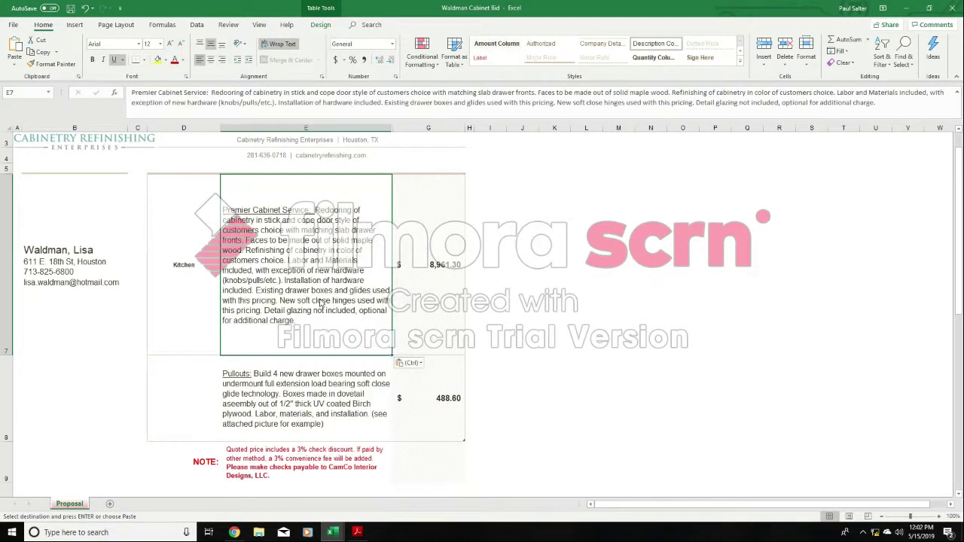
- Replace "slab" with "panel" in the E7 description so it reads "matching panel drawer fronts"
{"action": "double_click", "coordinate": [351, 231]}
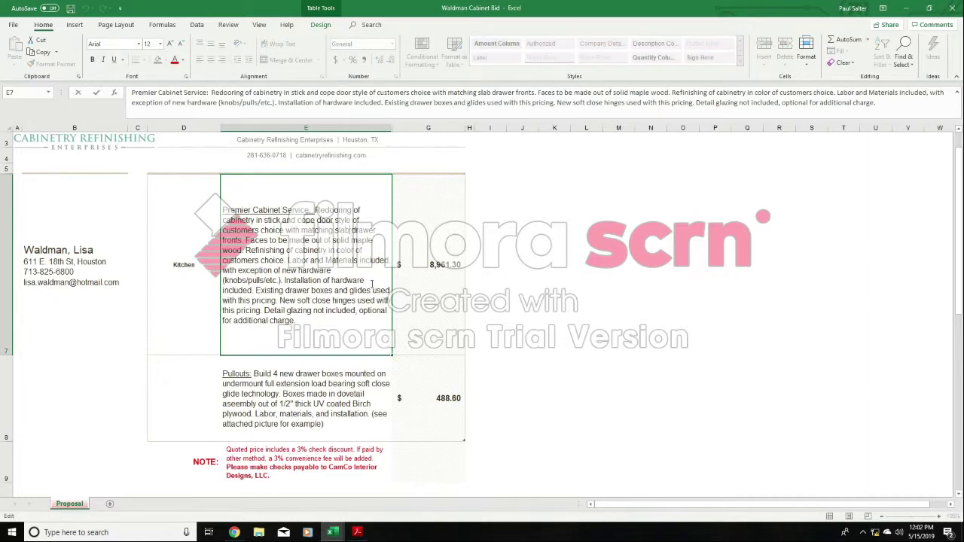
{"action": "key", "text": "Delete"}
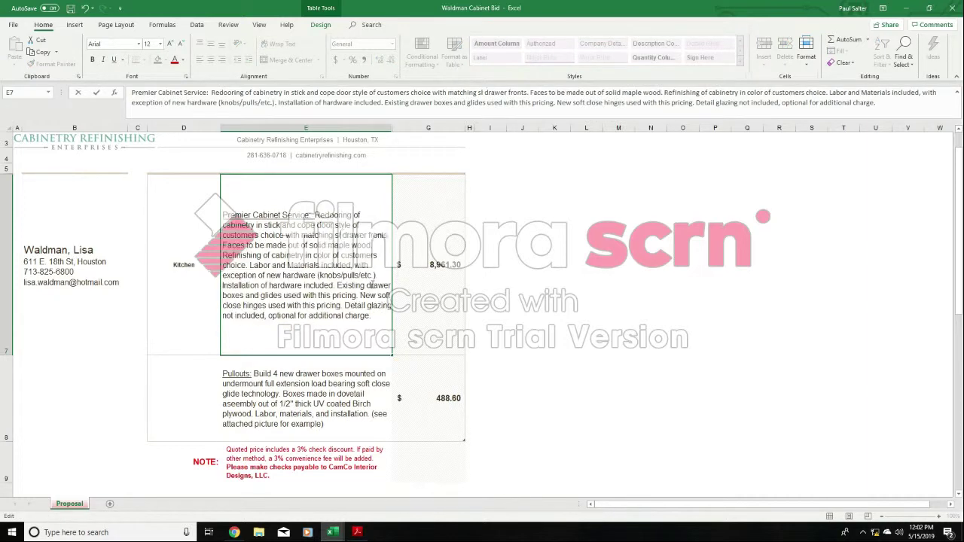
{"action": "type", "text": "panel"}
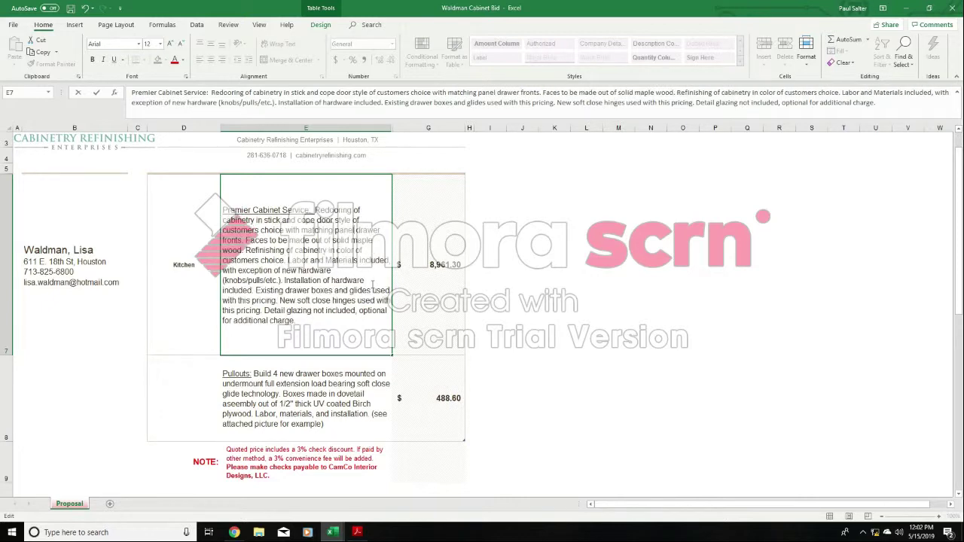
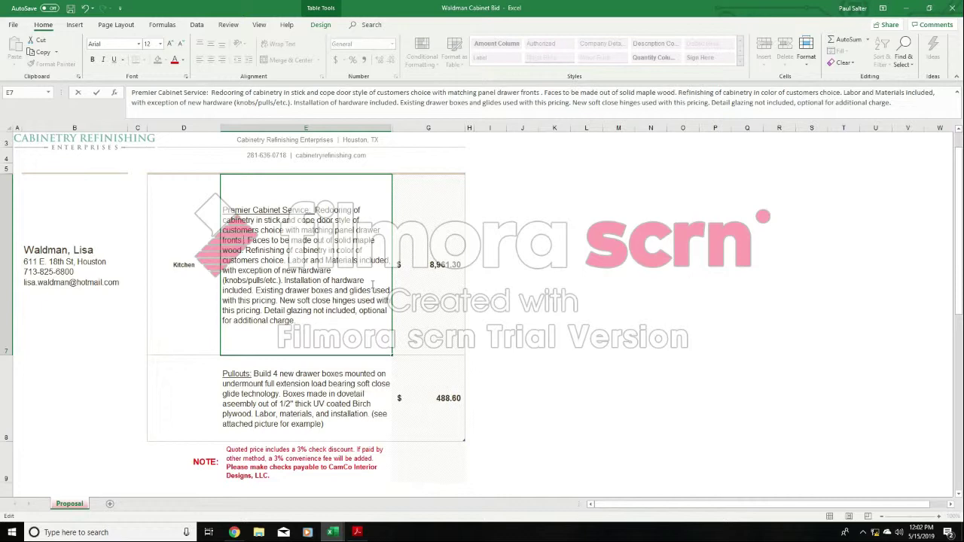
- Add "in max overlay allowance style" after "matching panel drawer fronts" in the Kitchen description in E7
{"action": "type", "text": "in max "}
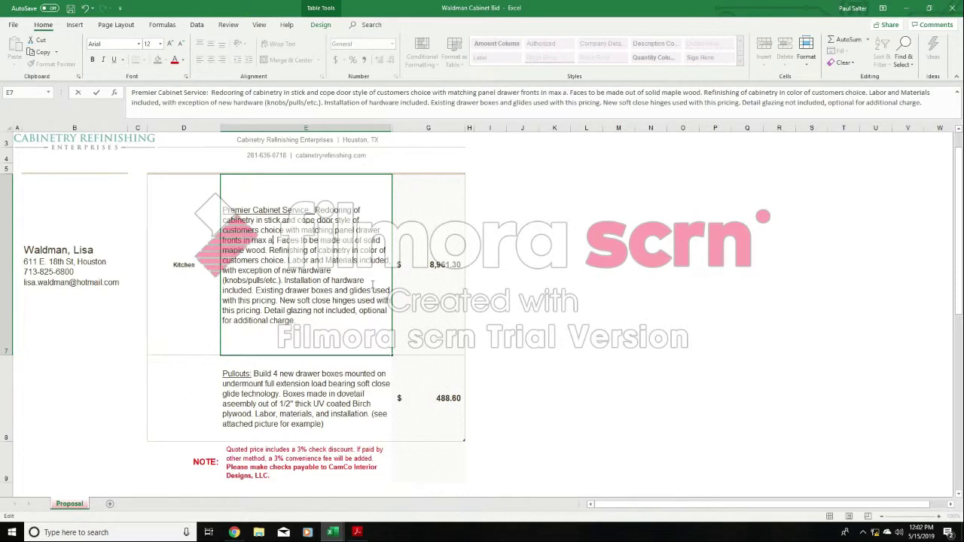
{"action": "type", "text": "overlay"}
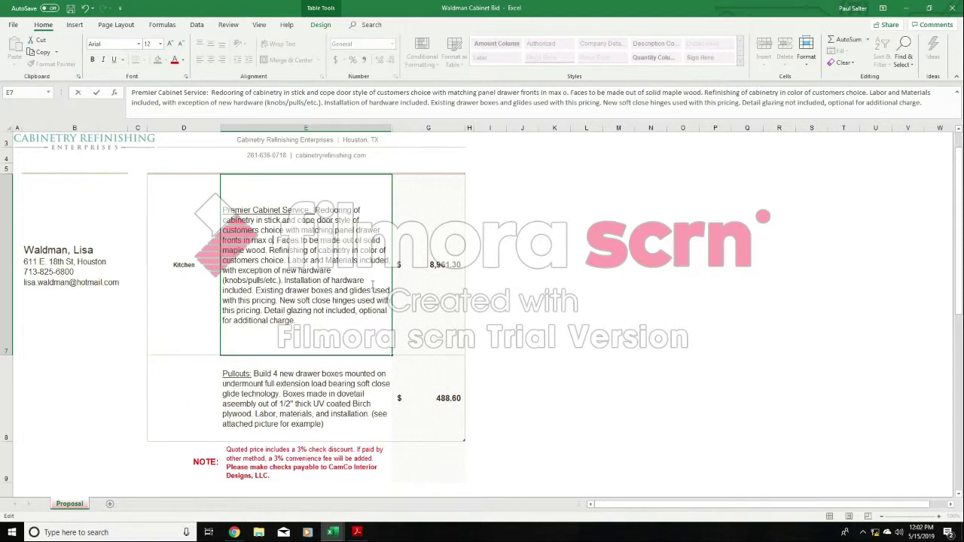
{"action": "type", "text": " allowance st"}
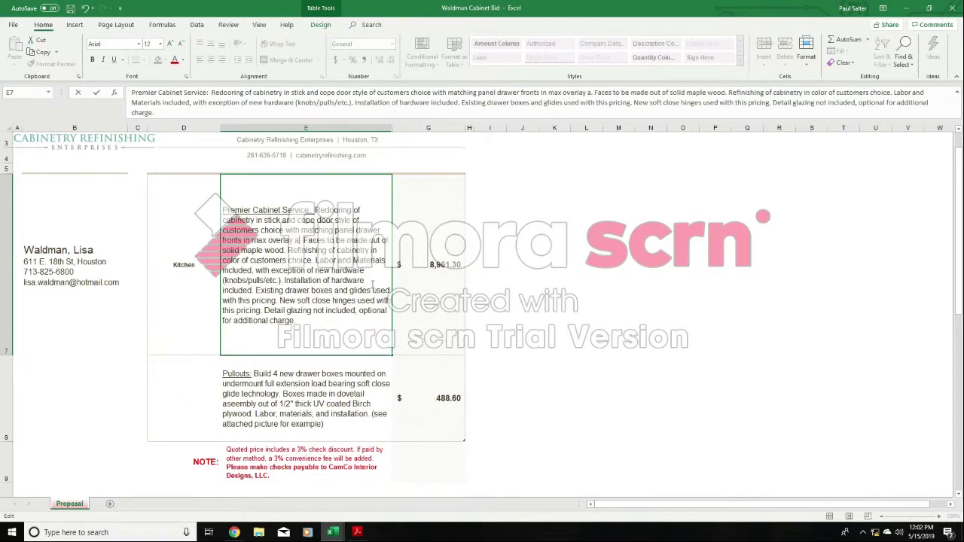
{"action": "type", "text": "yle"}
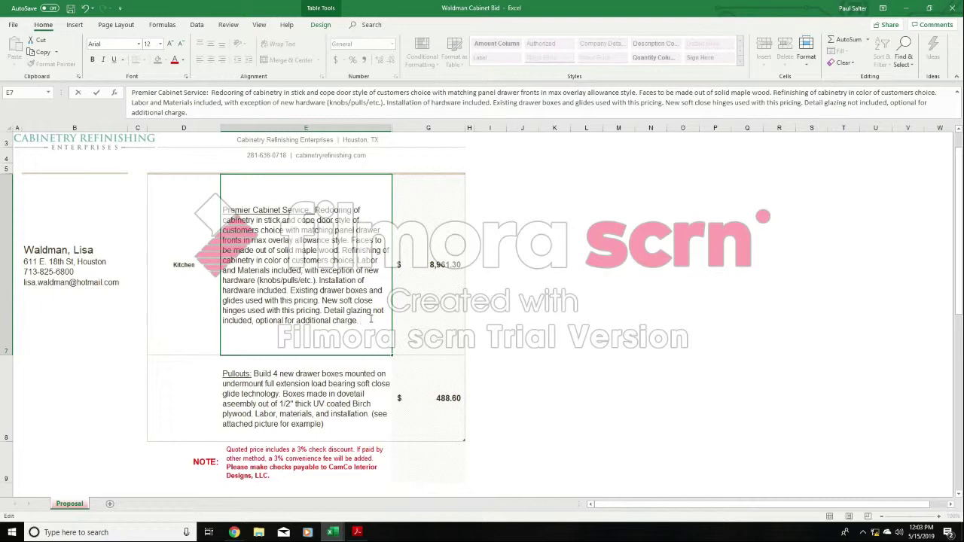
- Append "Removal of baseboard under stove included in pricing." to the end of the Kitchen description in E7
{"action": "type", "text": "Removal of baw"}
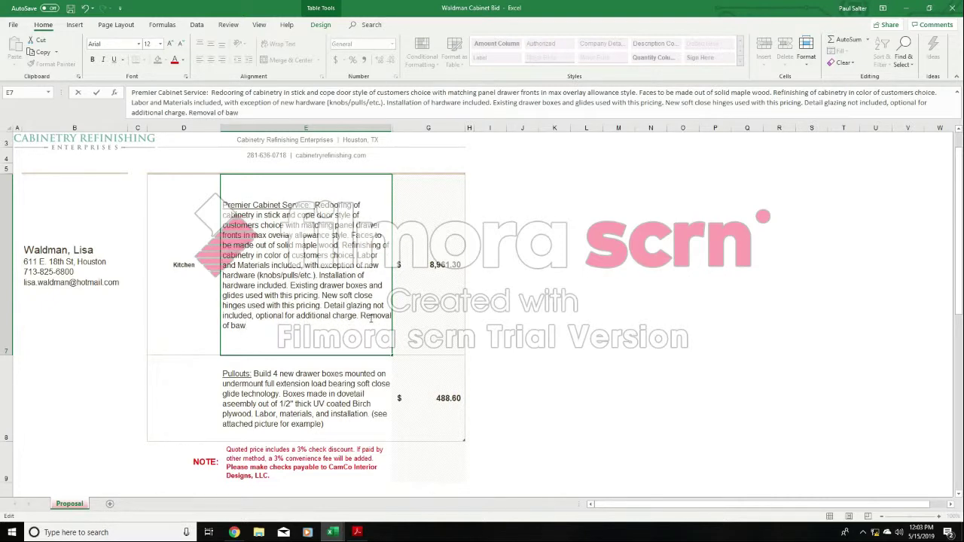
{"action": "key", "text": "BackSpace"}
{"action": "type", "text": "seboard under stove"}
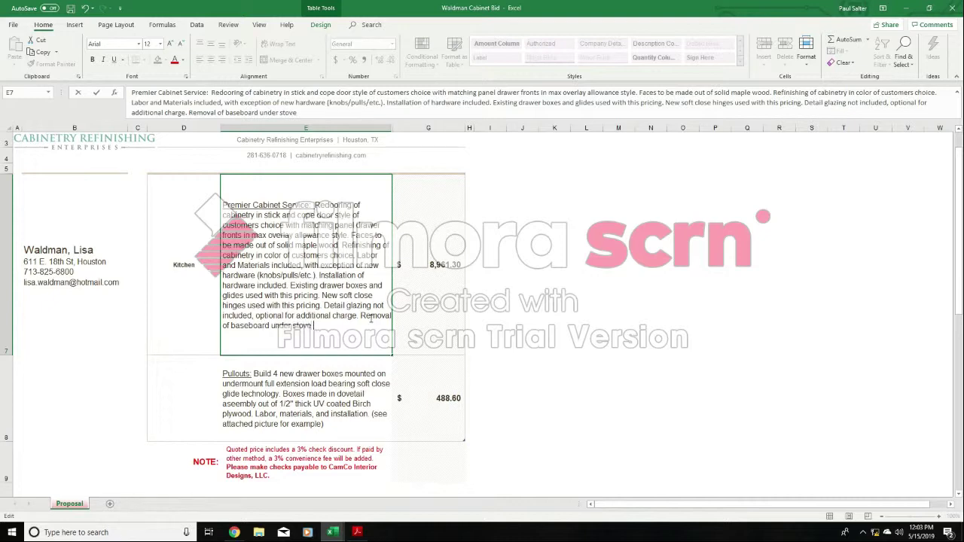
{"action": "type", "text": " included in pricing."}
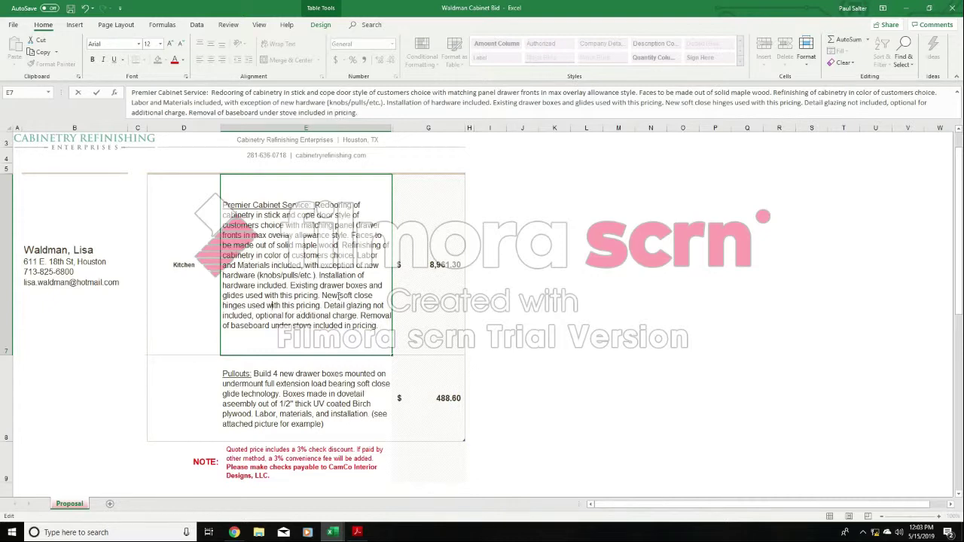
{"action": "left_click", "coordinate": [646, 276]}
{"action": "left_click", "coordinate": [567, 313]}
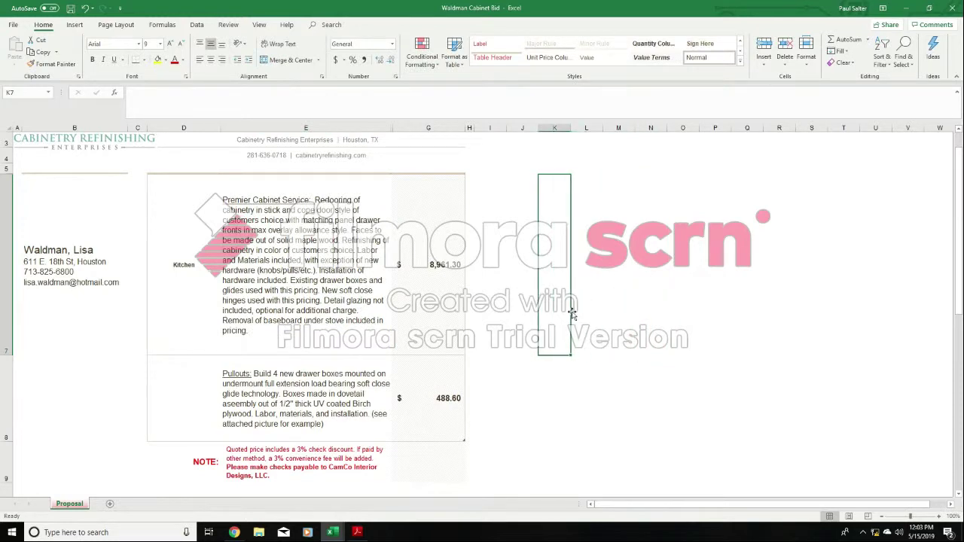
{"action": "left_click", "coordinate": [614, 331]}
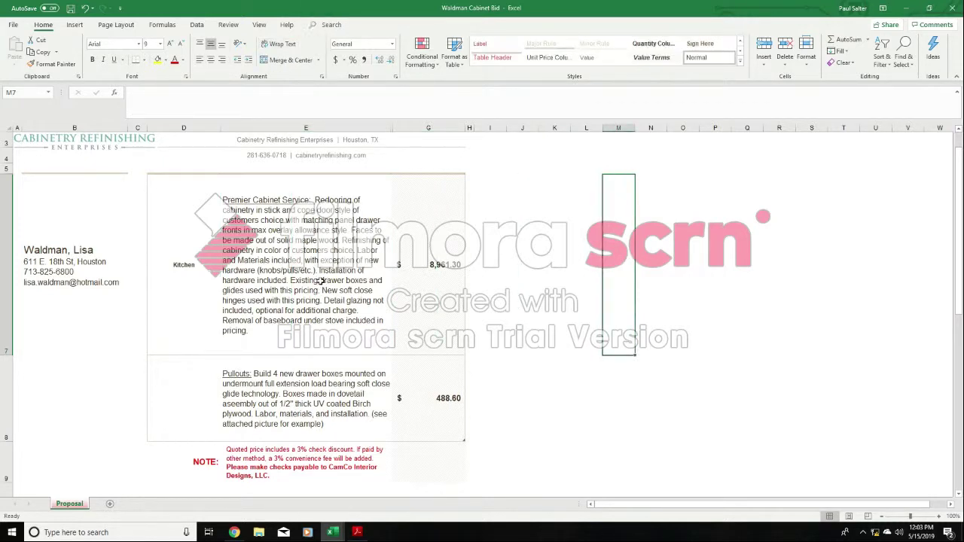
{"action": "double_click", "coordinate": [321, 280]}
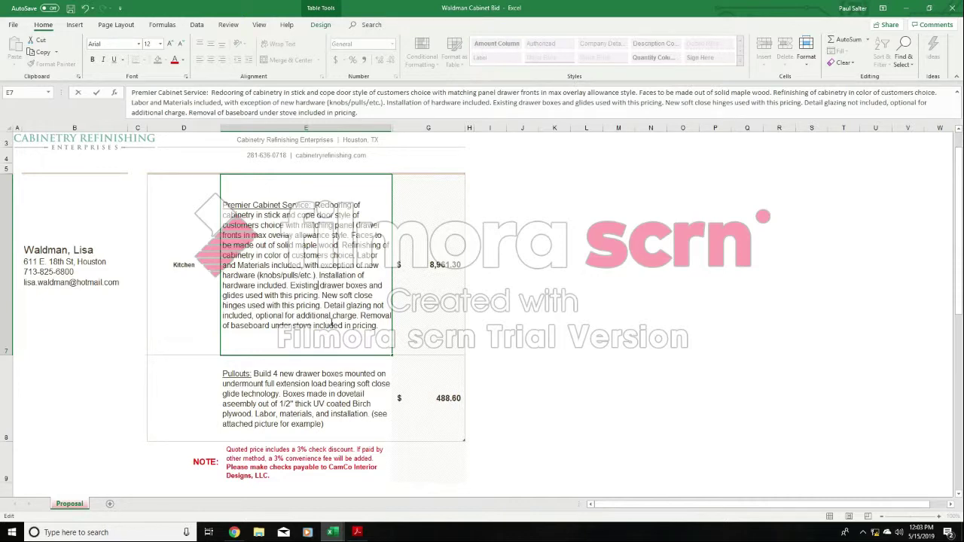
{"action": "left_click", "coordinate": [662, 281]}
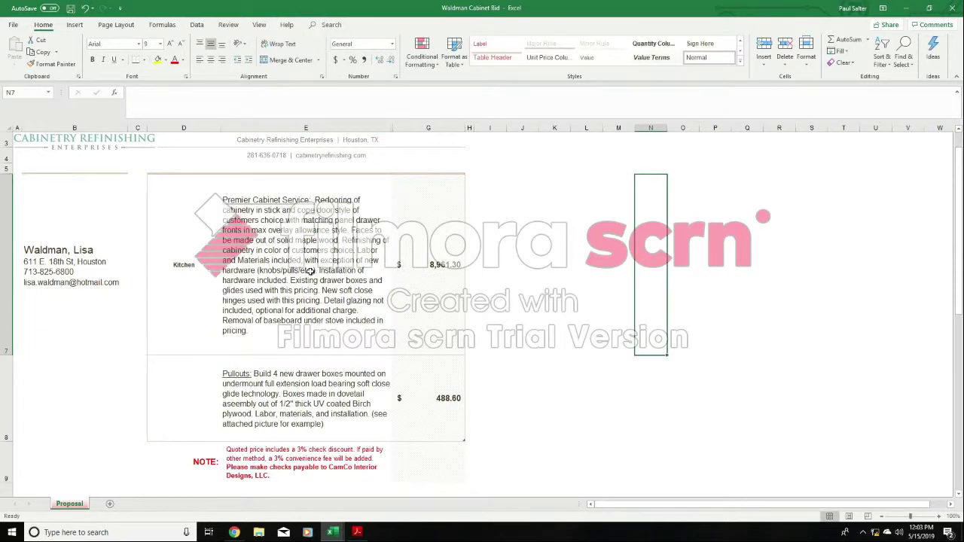
- Set the Kitchen line item's price in G7 to 8960.00
{"action": "left_click", "coordinate": [433, 249]}
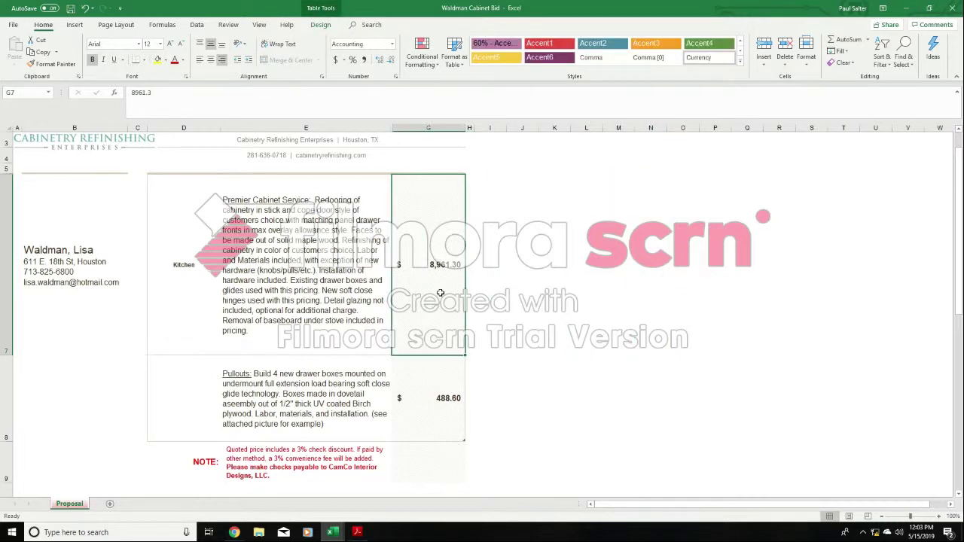
{"action": "type", "text": "89"}
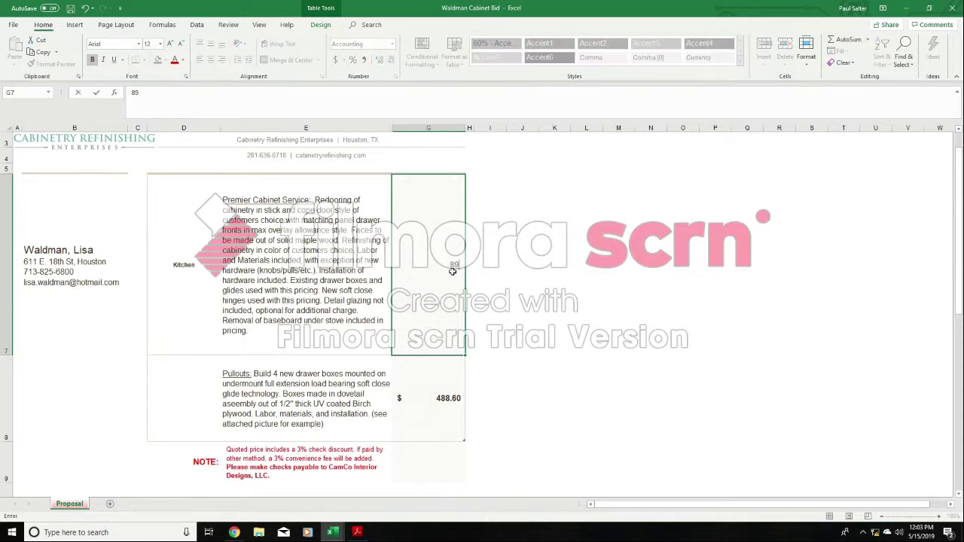
{"action": "type", "text": "60.00"}
{"action": "left_click", "coordinate": [785, 276]}
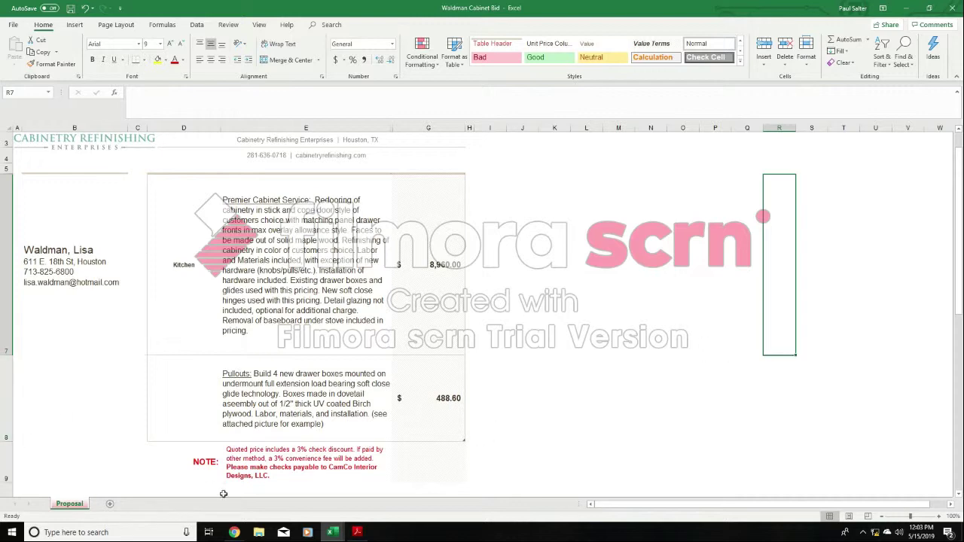
- Clear the Pullouts line item's description in E8 and its price in G8
{"action": "left_click", "coordinate": [324, 387]}
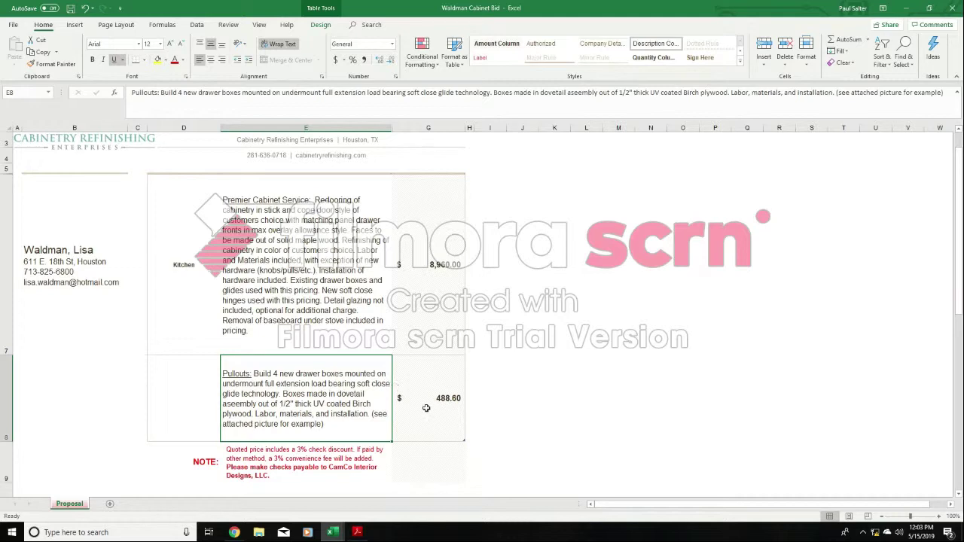
{"action": "double_click", "coordinate": [326, 428]}
{"action": "left_click_drag", "start_coordinate": [326, 427], "coordinate": [222, 374]}
{"action": "key", "text": "BackSpace"}
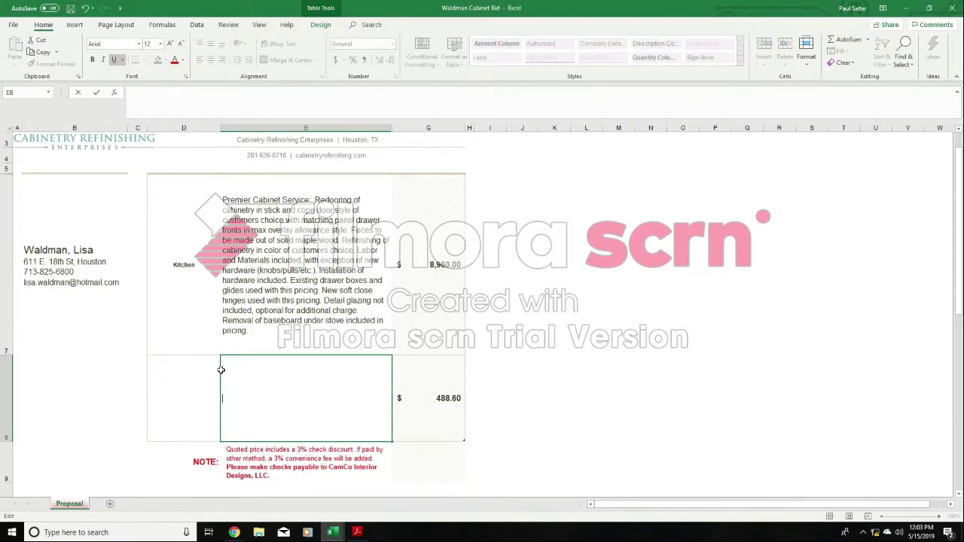
{"action": "left_click", "coordinate": [448, 398]}
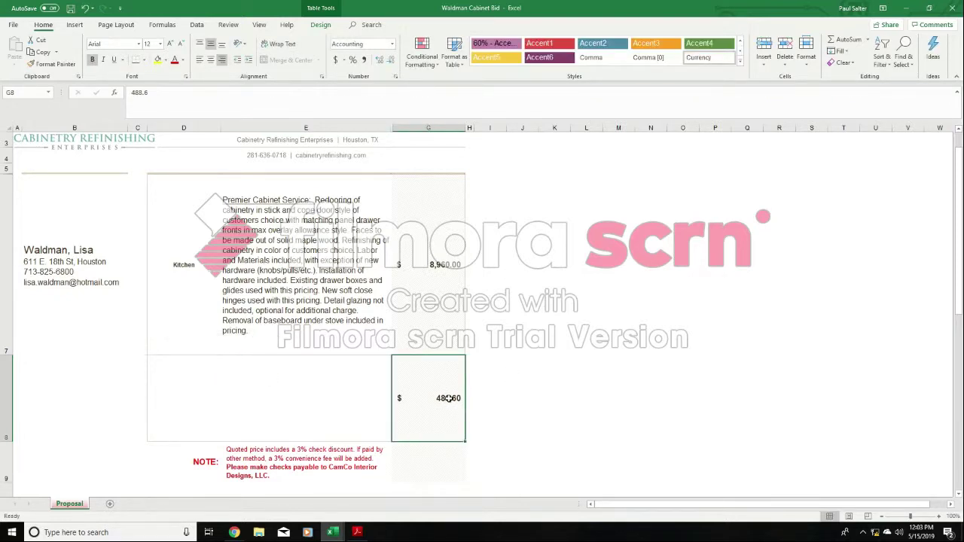
{"action": "key", "text": "Delete"}
{"action": "left_click", "coordinate": [315, 401]}
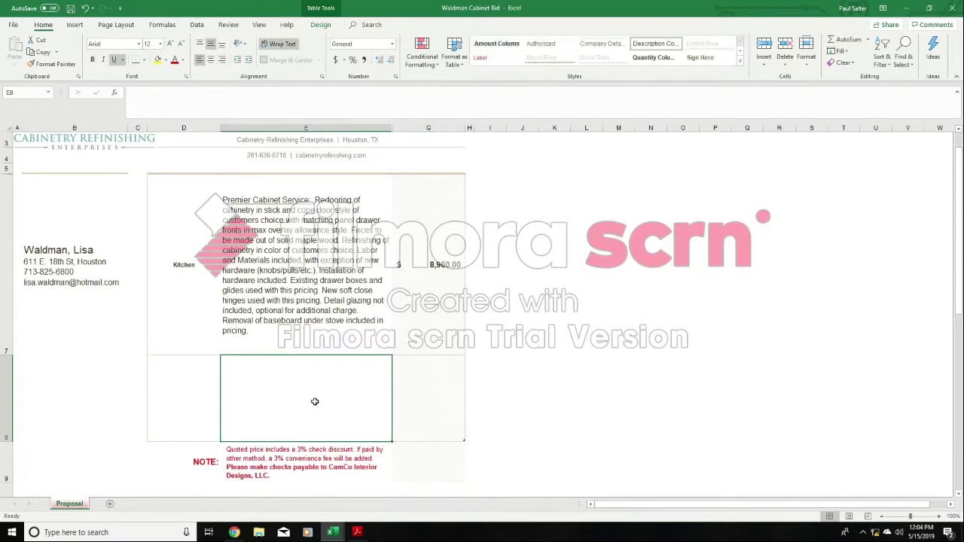
{"action": "left_click", "coordinate": [620, 380]}
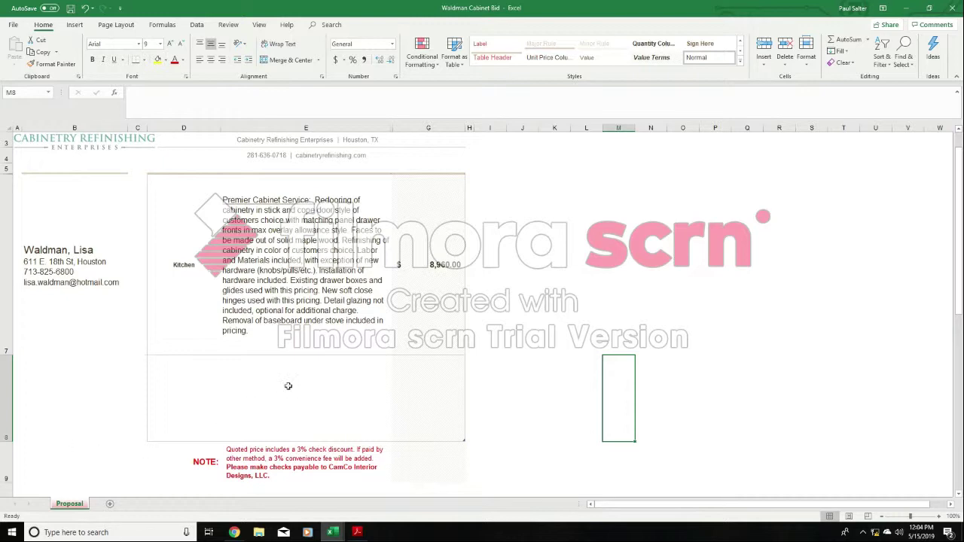
{"action": "left_click", "coordinate": [330, 386]}
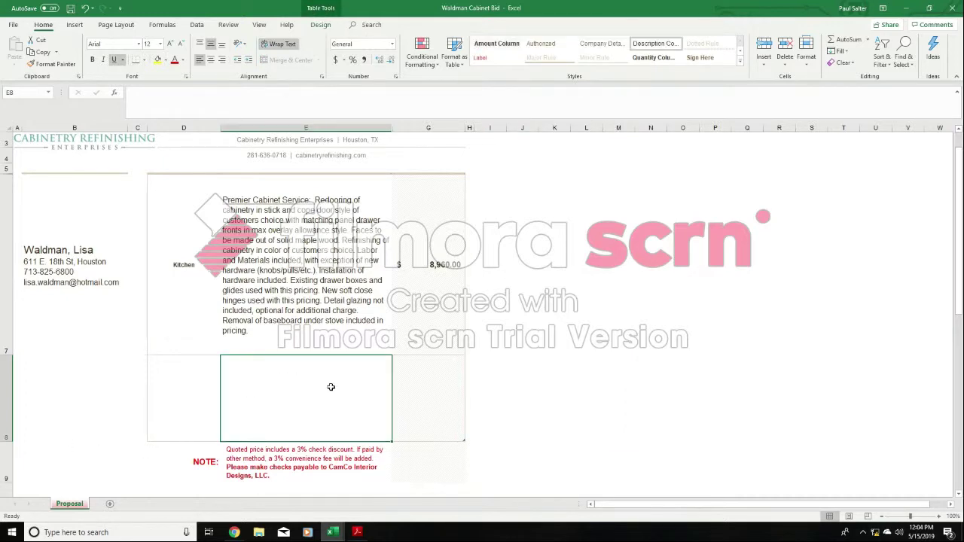
- Insert blank line item rows at row 8, directly beneath the Kitchen row, and select description cell E8
{"action": "left_click", "coordinate": [7, 374]}
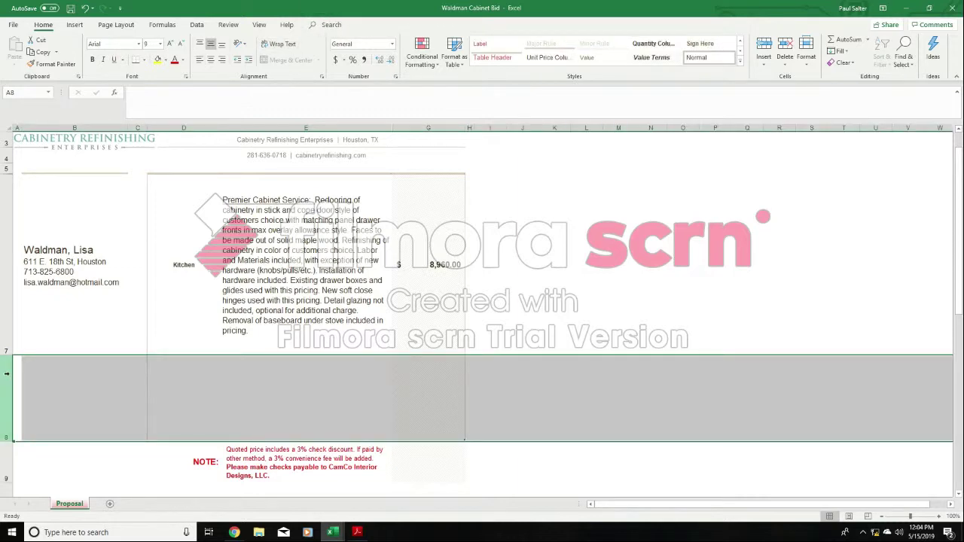
{"action": "right_click", "coordinate": [7, 373]}
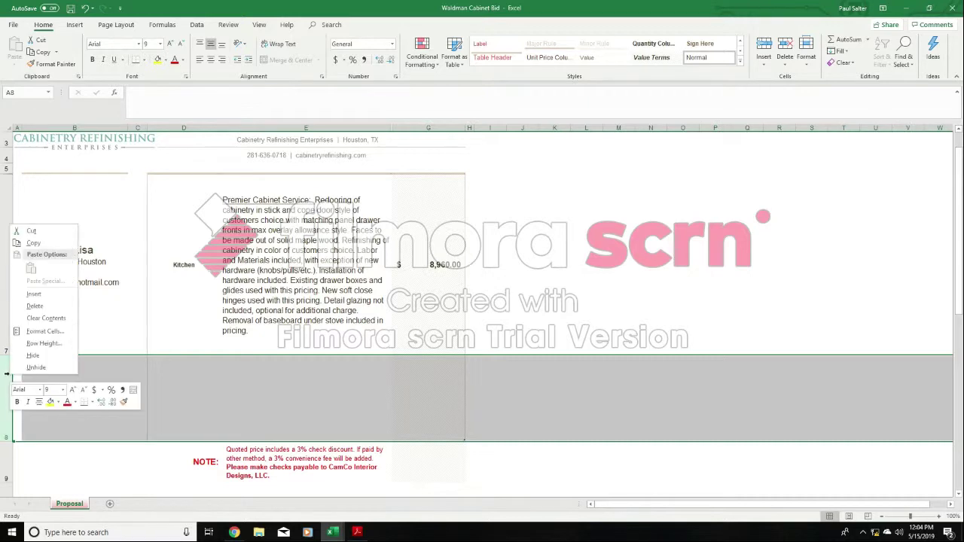
{"action": "left_click", "coordinate": [38, 308]}
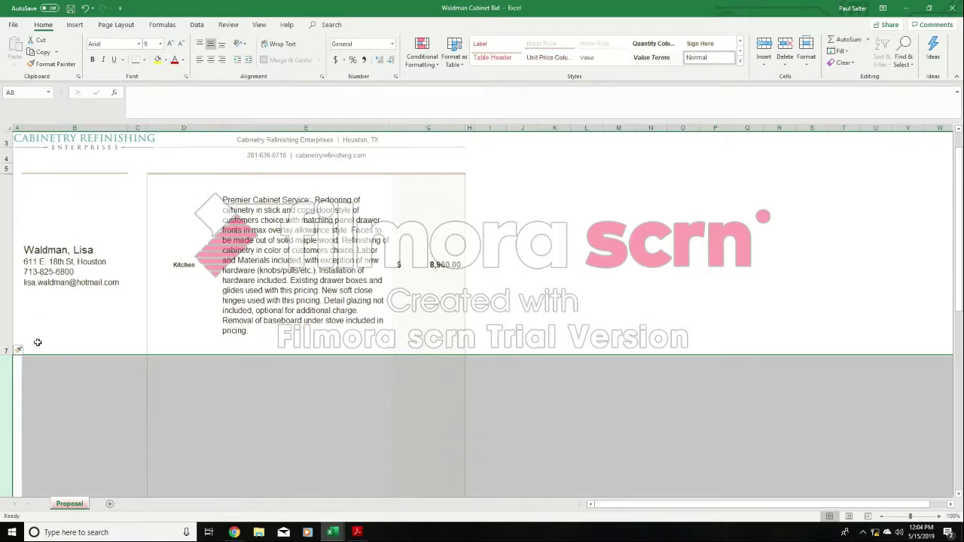
{"action": "right_click", "coordinate": [6, 405]}
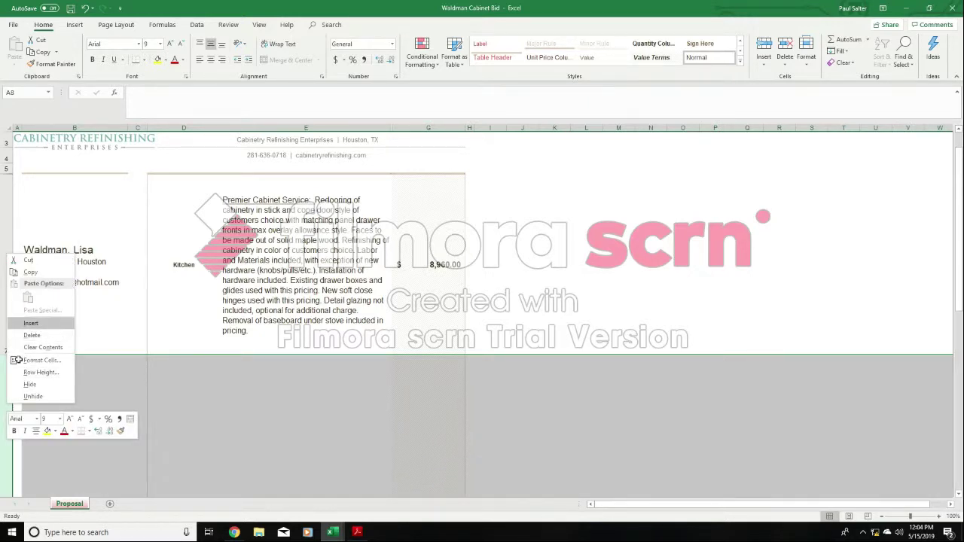
{"action": "left_click", "coordinate": [31, 334]}
{"action": "right_click", "coordinate": [9, 360]}
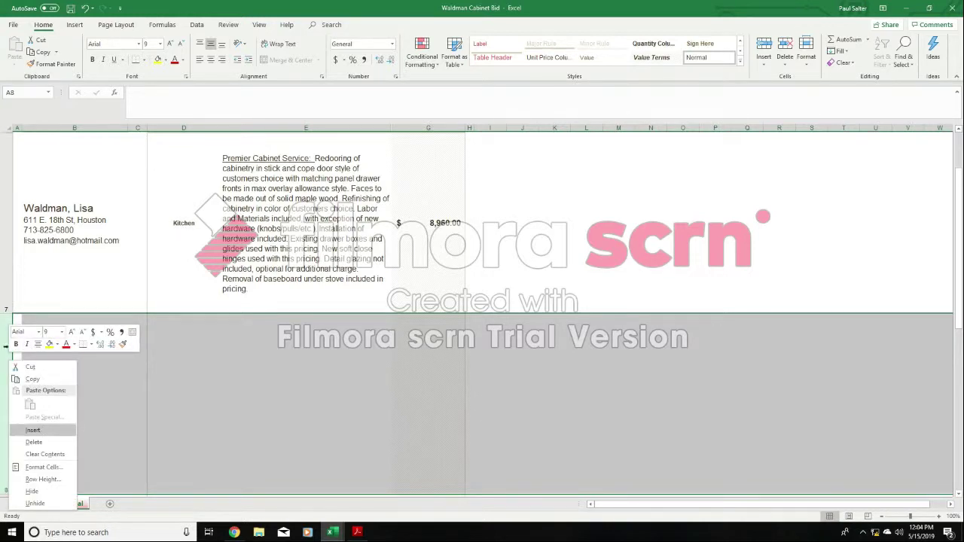
{"action": "left_click", "coordinate": [33, 430]}
{"action": "right_click", "coordinate": [8, 347]}
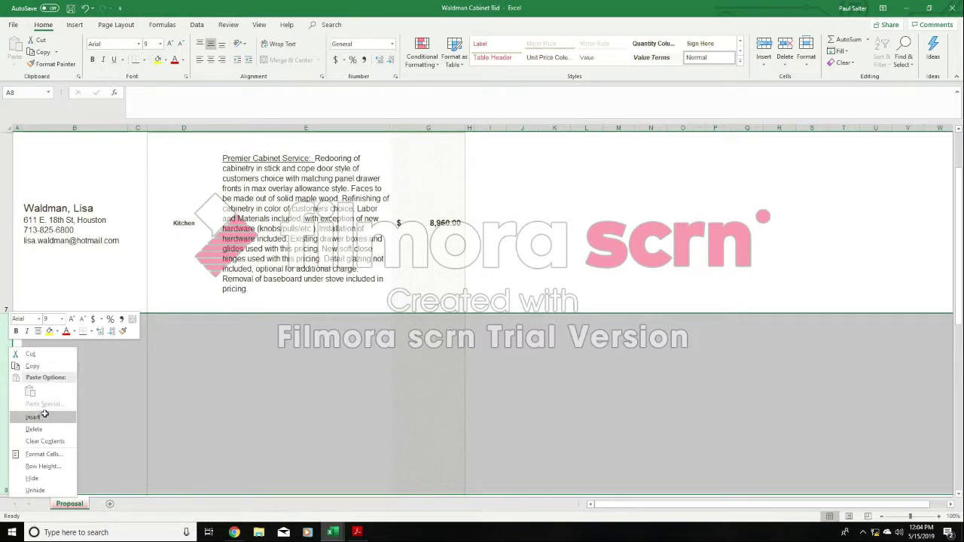
{"action": "left_click", "coordinate": [43, 415]}
{"action": "left_click", "coordinate": [613, 275]}
{"action": "left_click", "coordinate": [437, 389]}
{"action": "left_click", "coordinate": [387, 389]}
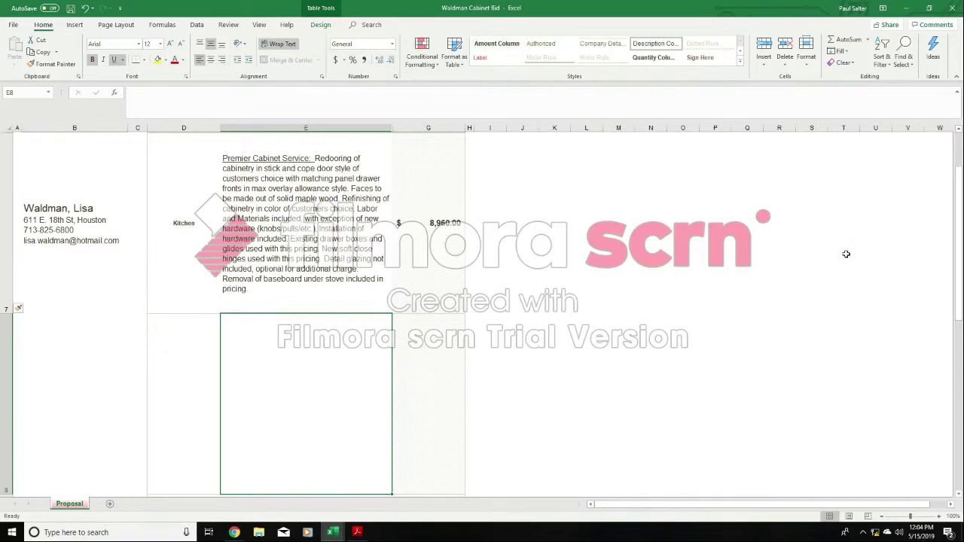
{"action": "mouse_move", "coordinate": [958, 202]}
{"action": "left_mouse_down"}
{"action": "mouse_move", "coordinate": [956, 238]}
{"action": "mouse_move", "coordinate": [955, 208]}
{"action": "left_mouse_up"}
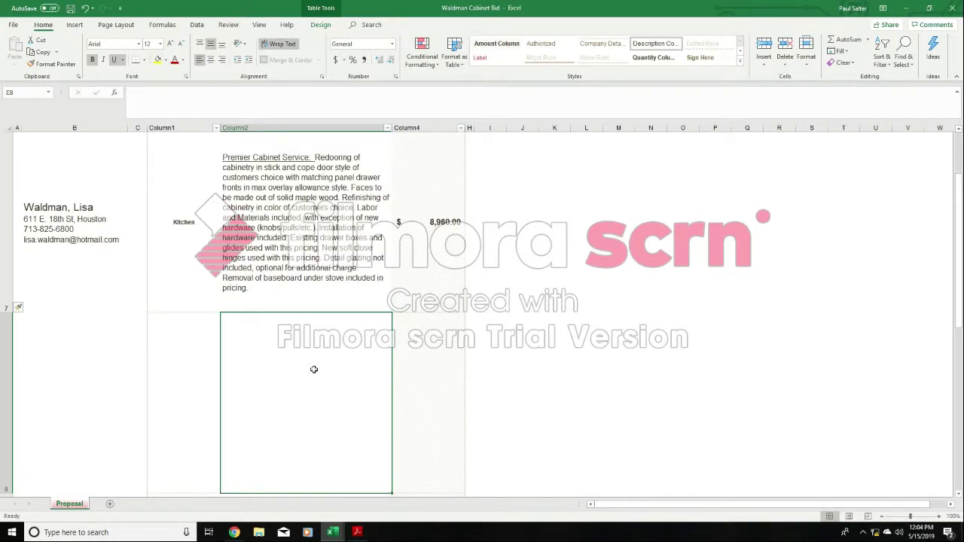
- Switch to the sample project pricing wording workbook and copy the Soft Close Drawers wording from E11
{"action": "left_click", "coordinate": [331, 532]}
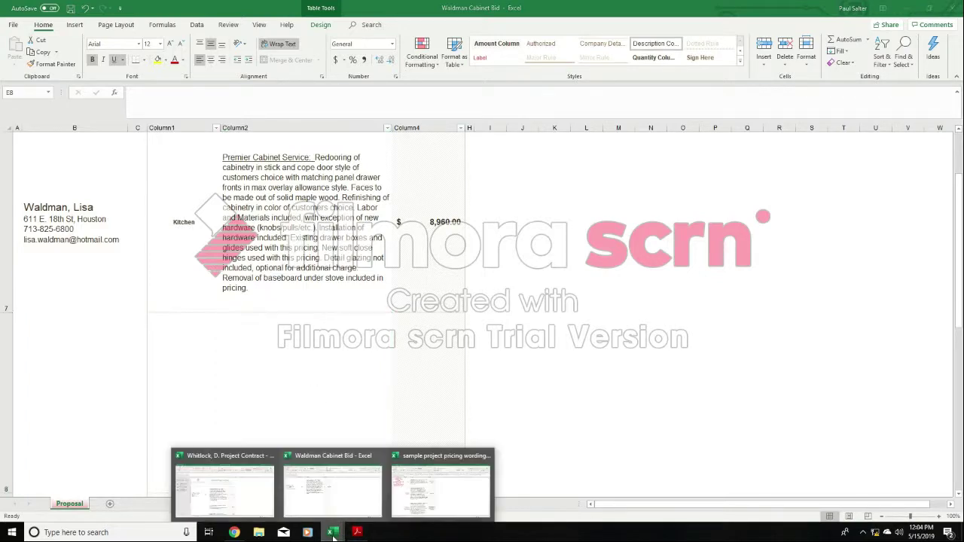
{"action": "left_click", "coordinate": [415, 503]}
{"action": "left_click", "coordinate": [612, 355]}
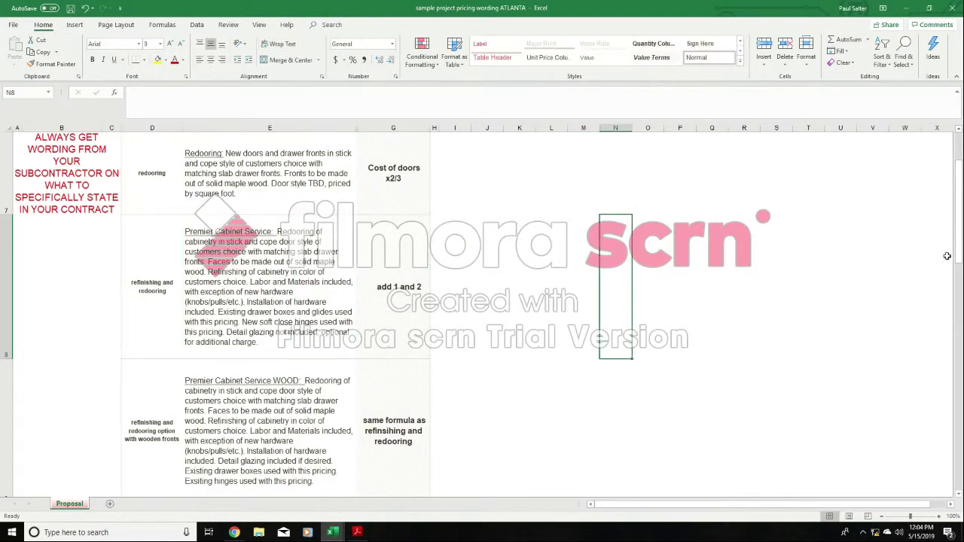
{"action": "left_click_drag", "start_coordinate": [959, 211], "coordinate": [960, 218]}
{"action": "left_click", "coordinate": [288, 337]}
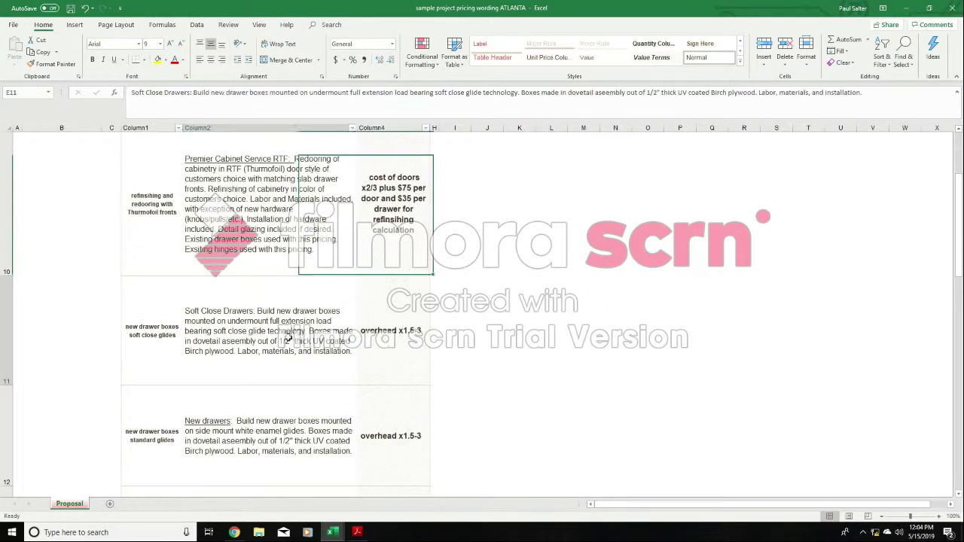
{"action": "right_click", "coordinate": [273, 311]}
{"action": "left_click", "coordinate": [288, 84]}
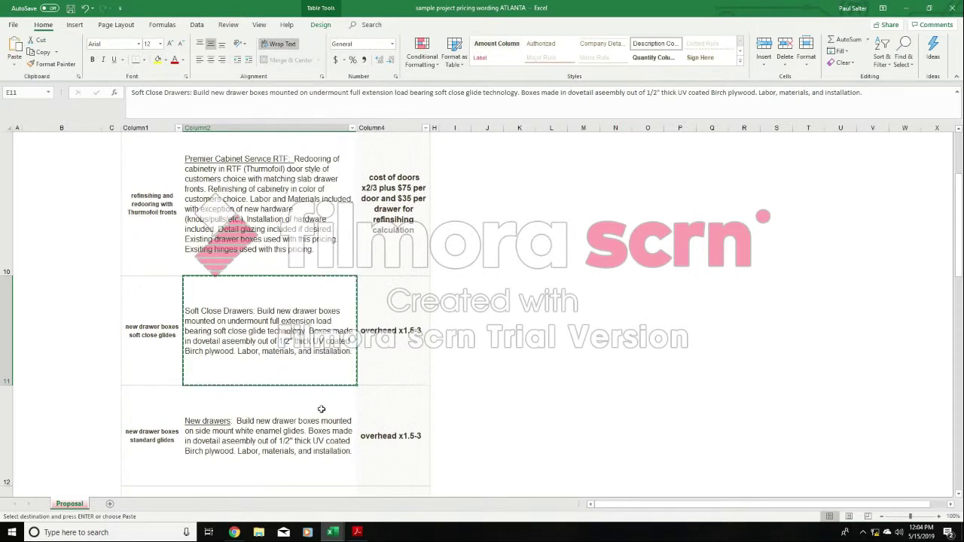
- Return to the customer's cabinet bid workbook and paste the copied Soft Close Drawers wording into description cell E8
{"action": "mouse_move", "coordinate": [332, 529]}
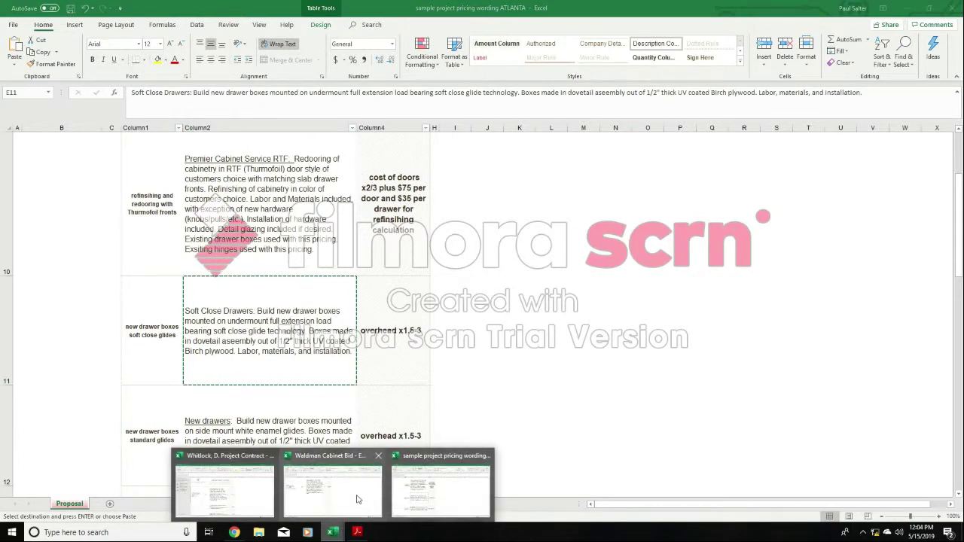
{"action": "left_click", "coordinate": [357, 499]}
{"action": "right_click", "coordinate": [319, 389]}
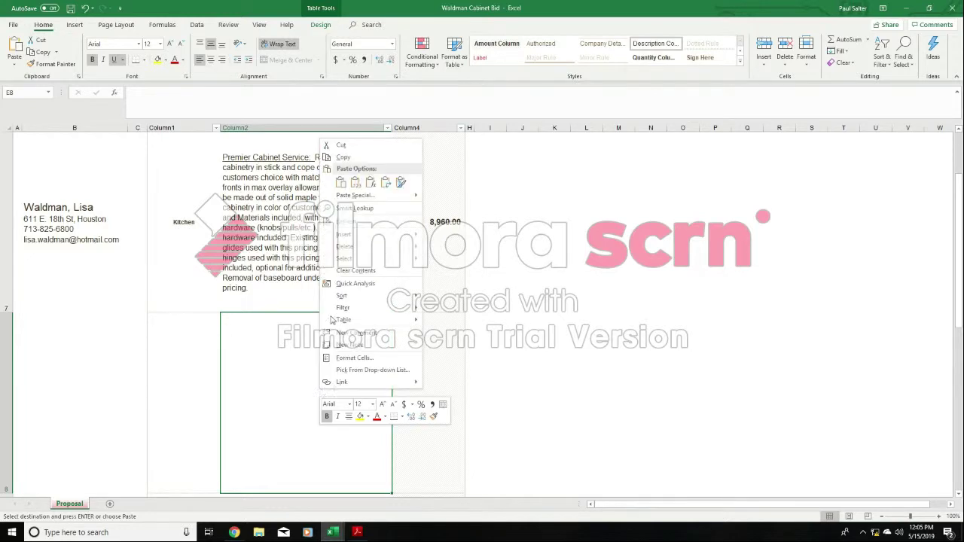
{"action": "left_click", "coordinate": [337, 184]}
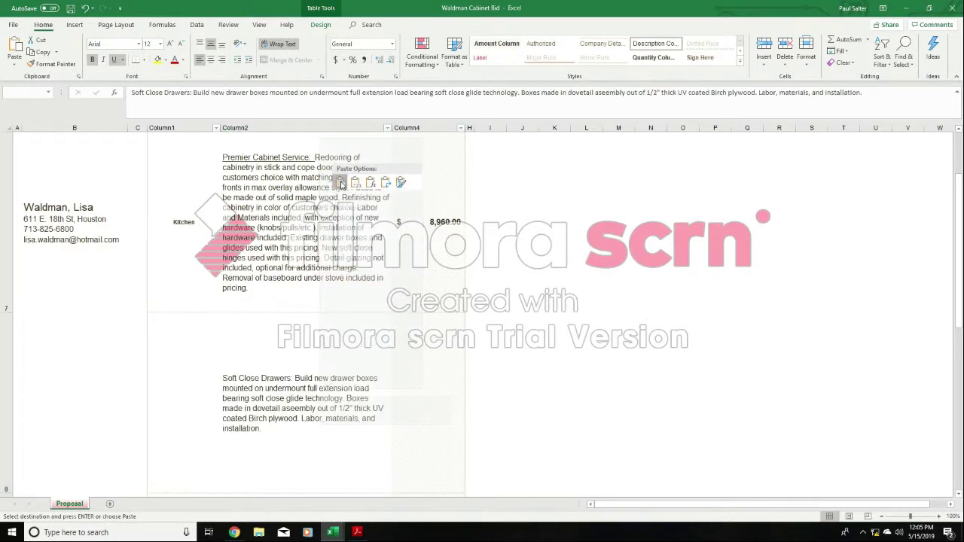
- Underline the Soft Close Drawers heading at the start of the description in E8
{"action": "double_click", "coordinate": [292, 380]}
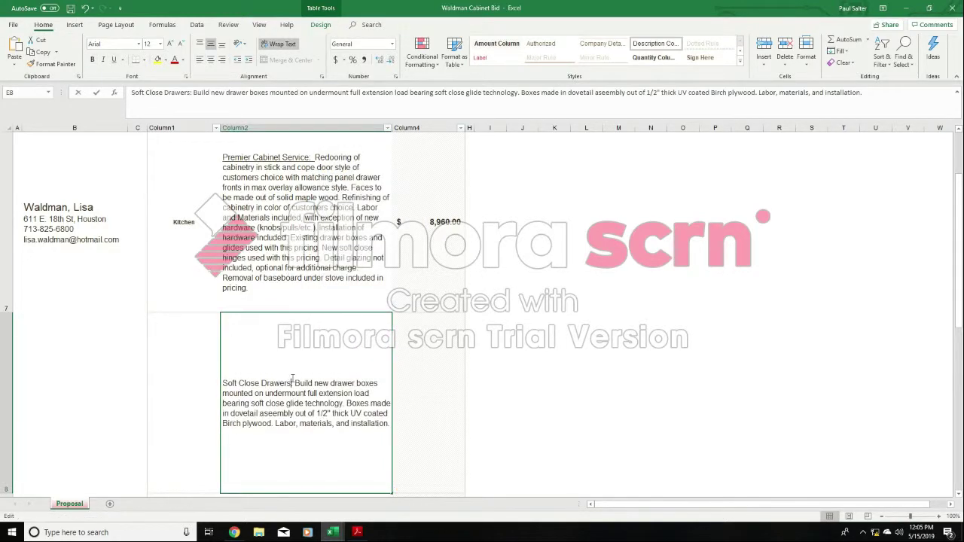
{"action": "left_click_drag", "start_coordinate": [292, 382], "coordinate": [189, 381]}
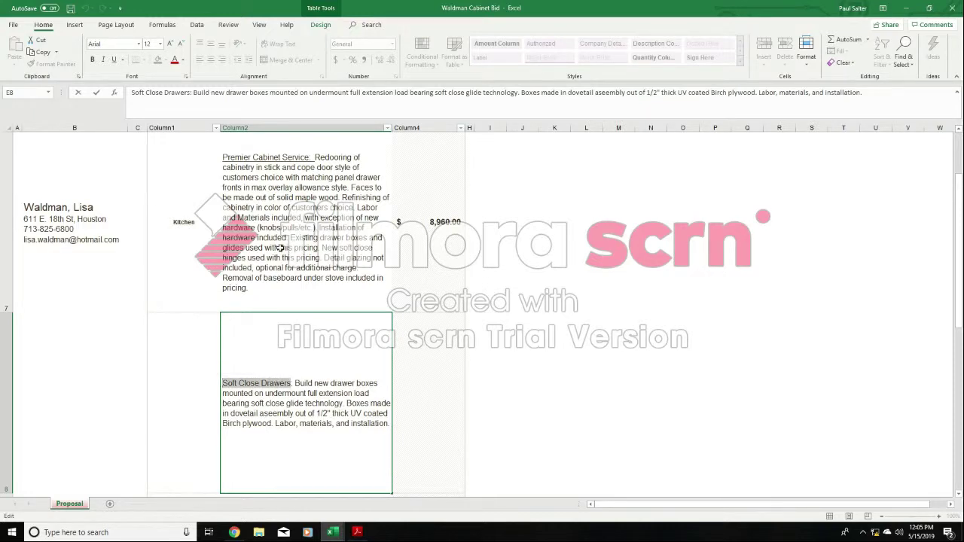
{"action": "left_click", "coordinate": [113, 60]}
{"action": "left_click", "coordinate": [636, 371]}
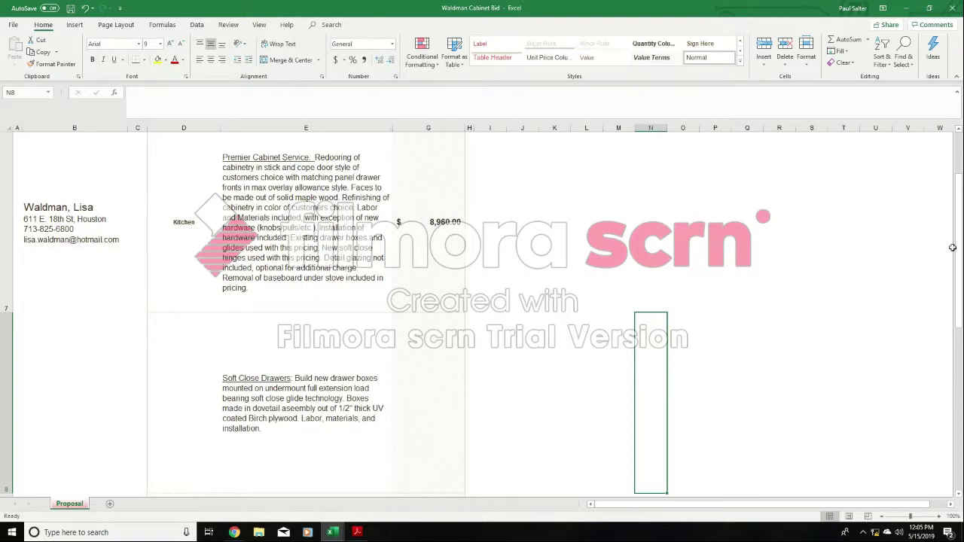
- Reduce the height of row 8 to fit its description text more closely
{"action": "scroll", "coordinate": [907, 260], "scroll_direction": "down", "scroll_amount": 2}
{"action": "scroll", "coordinate": [914, 252], "scroll_direction": "down", "scroll_amount": 1}
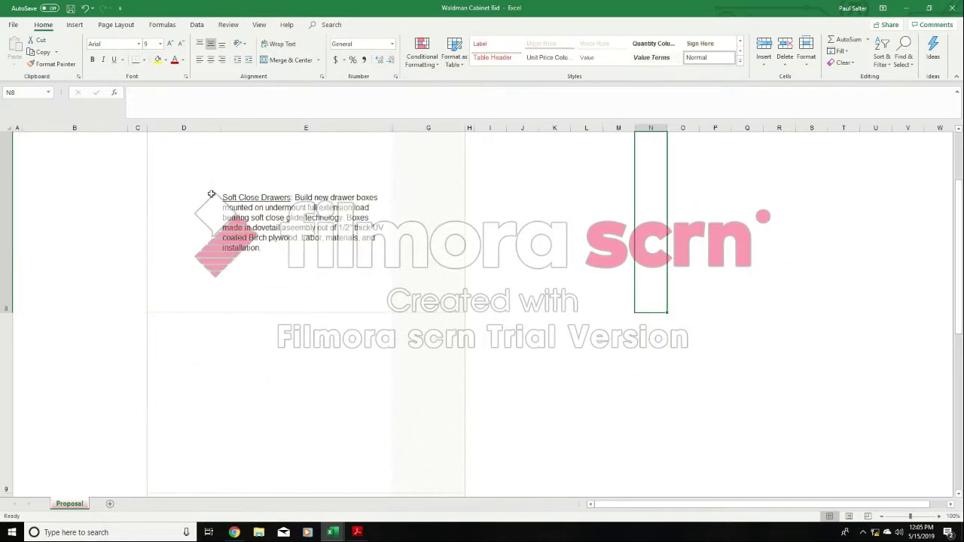
{"action": "left_click_drag", "start_coordinate": [959, 251], "coordinate": [958, 251]}
{"action": "left_click_drag", "start_coordinate": [6, 311], "coordinate": [8, 236]}
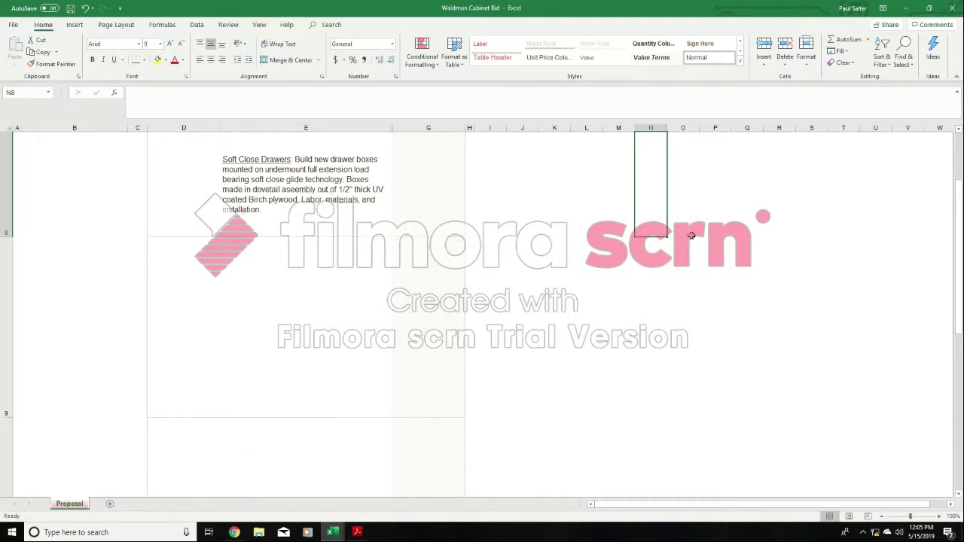
{"action": "left_click_drag", "start_coordinate": [959, 236], "coordinate": [948, 235]}
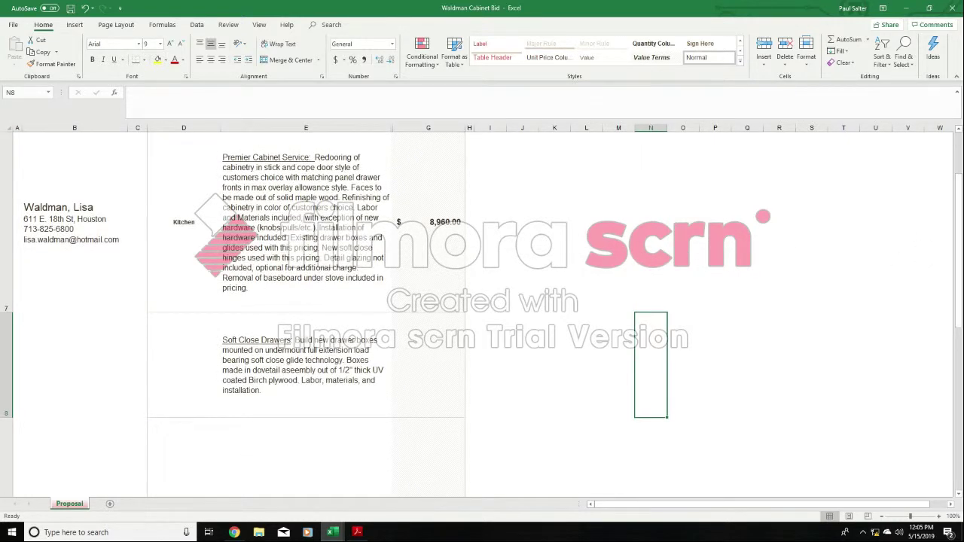
- Replace the underlined Soft Close Drawers heading in E8 with "Pullouts"
{"action": "left_click", "coordinate": [288, 339]}
{"action": "double_click", "coordinate": [290, 345]}
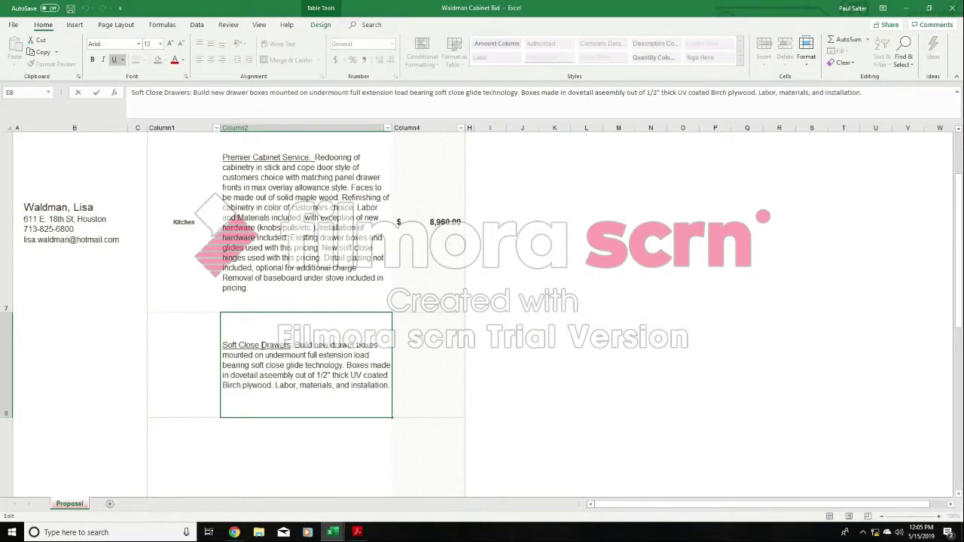
{"action": "left_click_drag", "start_coordinate": [291, 345], "coordinate": [221, 346]}
{"action": "type", "text": "Pullouts"}
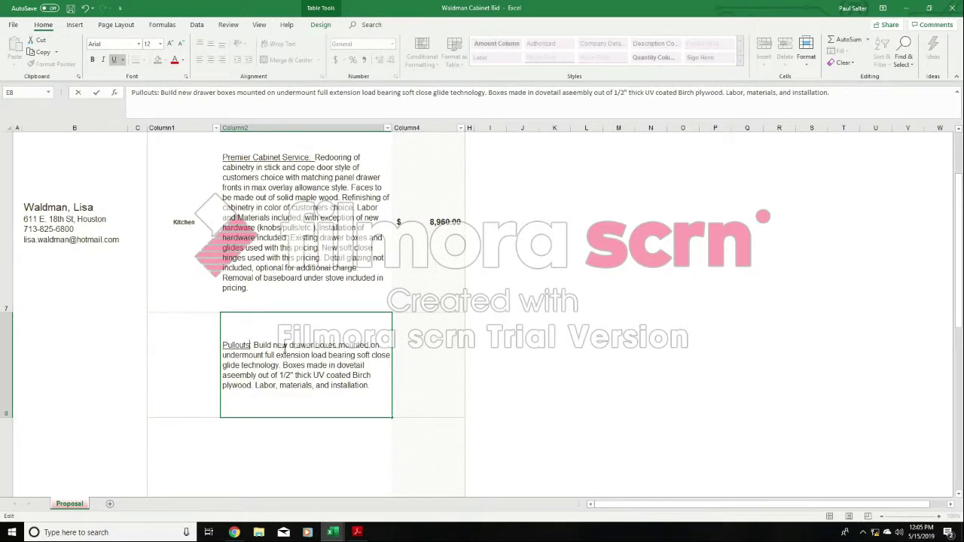
- Specify 4 new drawer boxes in the Pullouts description and append "(see attached picture for example)." to its end
{"action": "left_click", "coordinate": [338, 345]}
{"action": "type", "text": "4"}
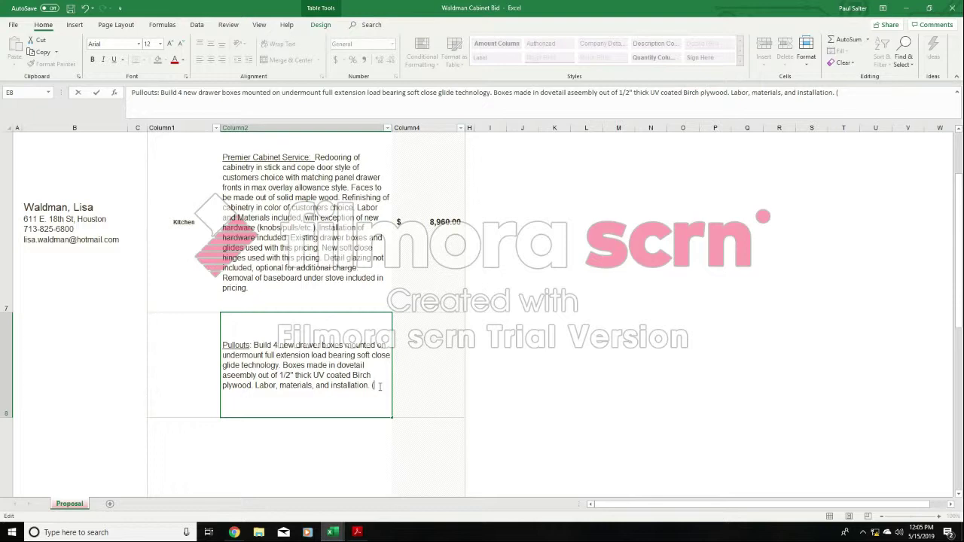
{"action": "type", "text": "ee attached"}
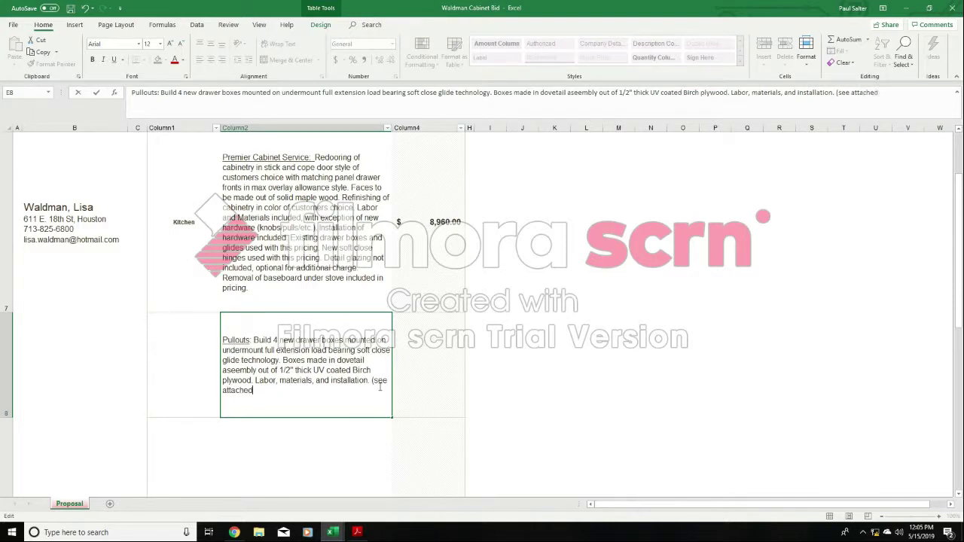
{"action": "type", "text": " picture for example)."}
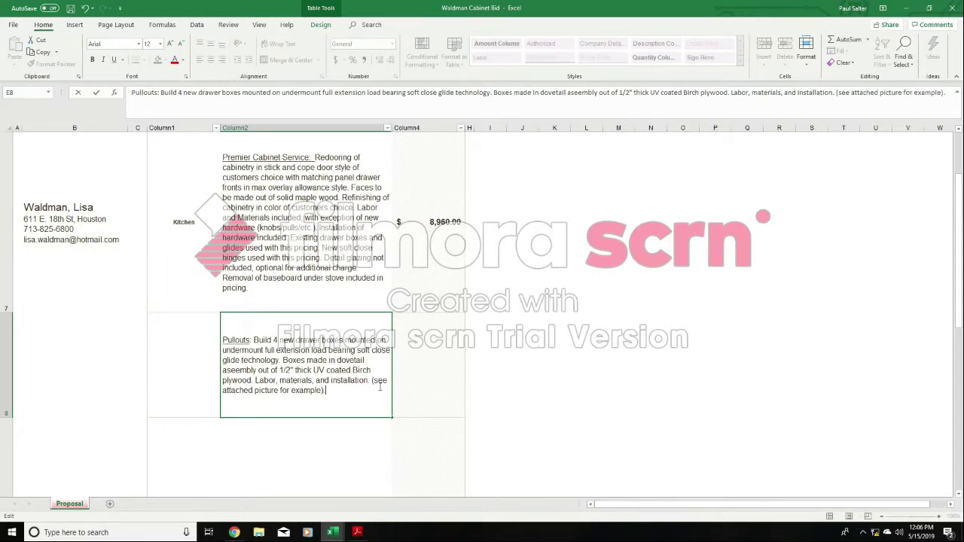
{"action": "left_click", "coordinate": [616, 370]}
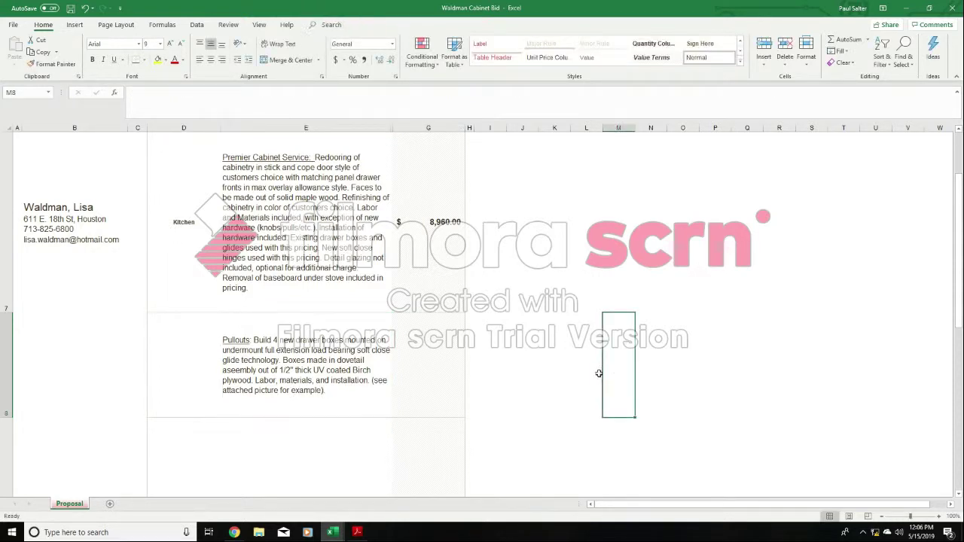
- Enter 490 as the Pullouts price in G8
{"action": "left_click", "coordinate": [419, 359]}
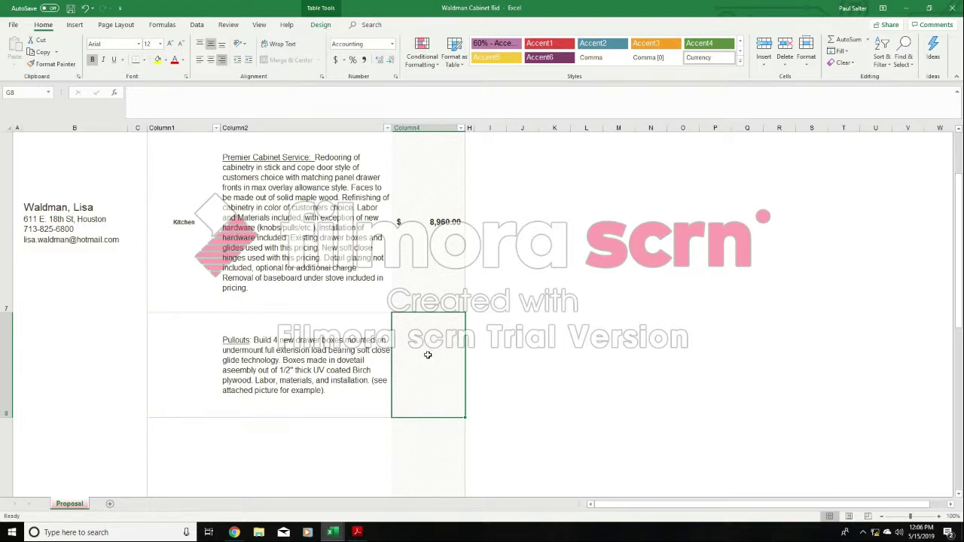
{"action": "double_click", "coordinate": [427, 354]}
{"action": "type", "text": "490"}
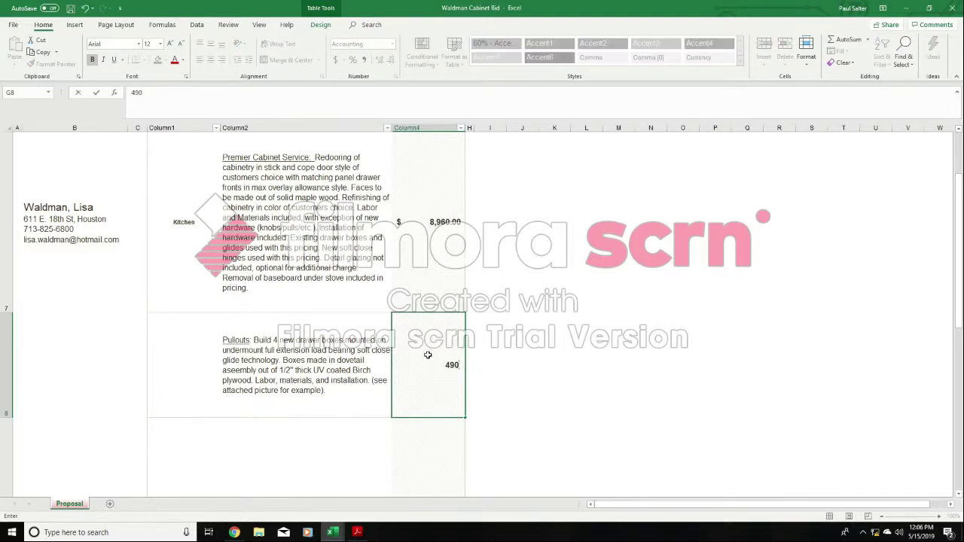
{"action": "left_click", "coordinate": [517, 341]}
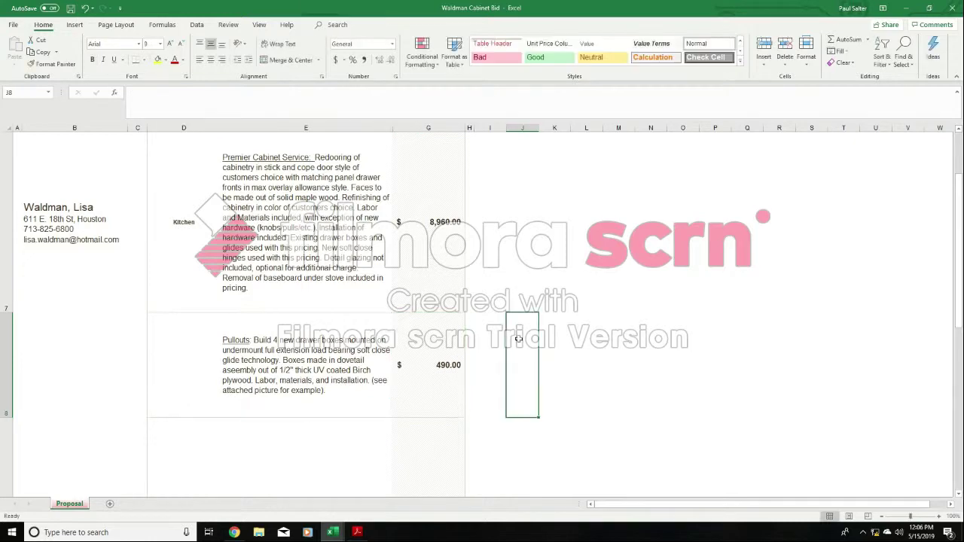
- Try the percent and comma number styles on the Pullouts price in G8 and restore its dollar accounting format
{"action": "left_click", "coordinate": [456, 356]}
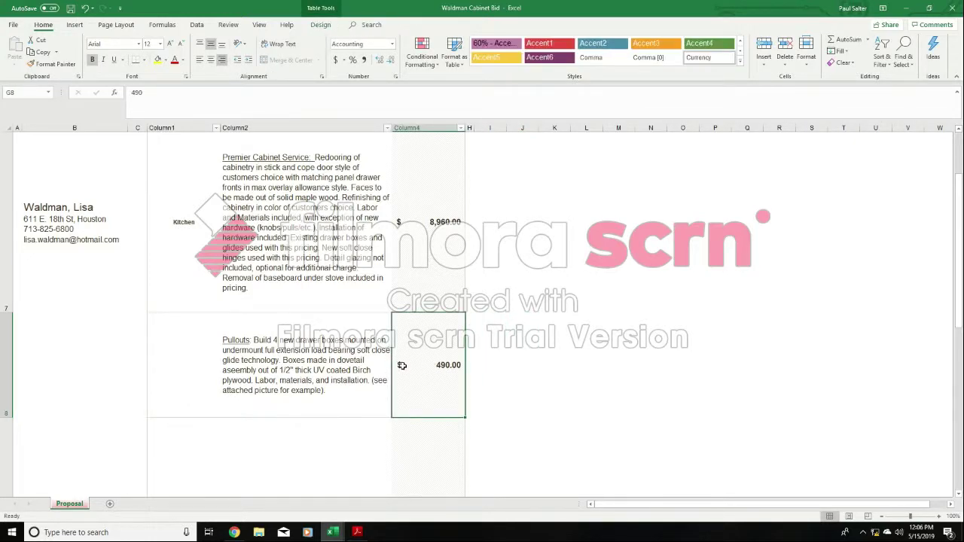
{"action": "left_click", "coordinate": [335, 63]}
{"action": "left_click", "coordinate": [354, 60]}
{"action": "left_click", "coordinate": [364, 60]}
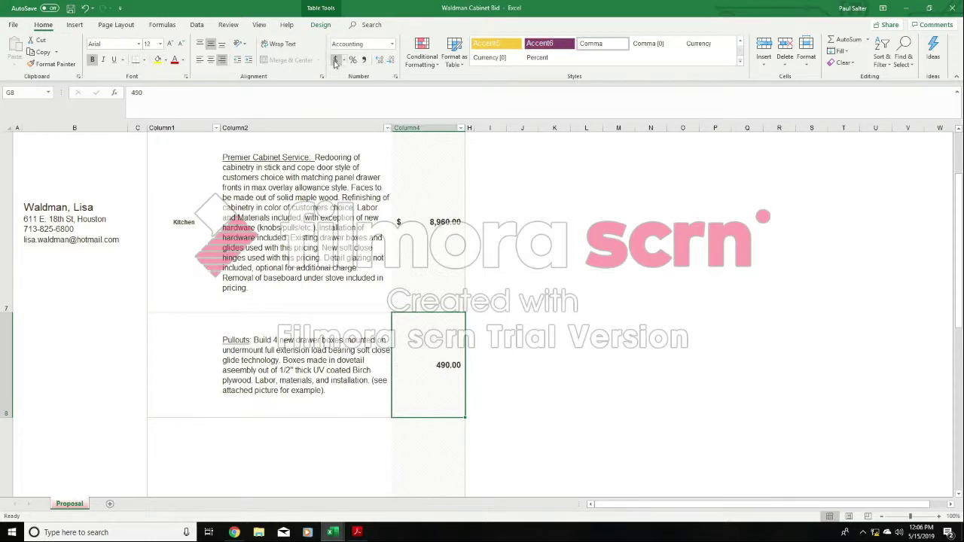
{"action": "left_click", "coordinate": [336, 61]}
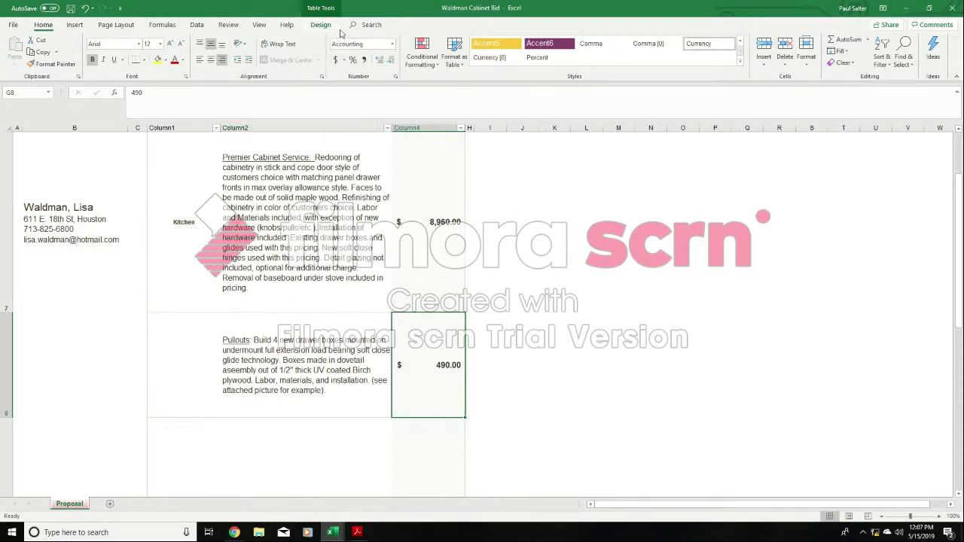
- Select description cell E9 in the bid, switch to the sample pricing wording workbook and copy the Soft Close Drawers wording from E11
{"action": "left_click_drag", "start_coordinate": [959, 256], "coordinate": [959, 260]}
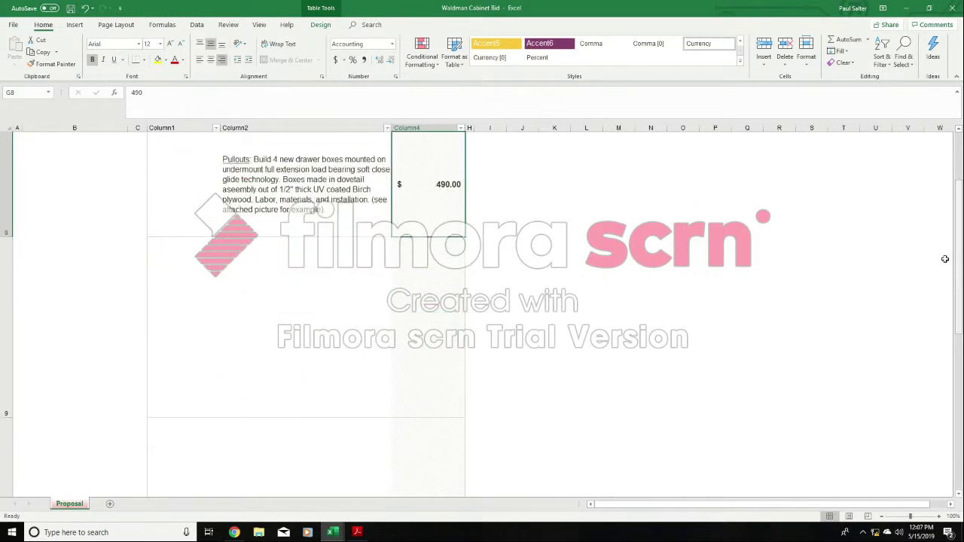
{"action": "left_click", "coordinate": [263, 322]}
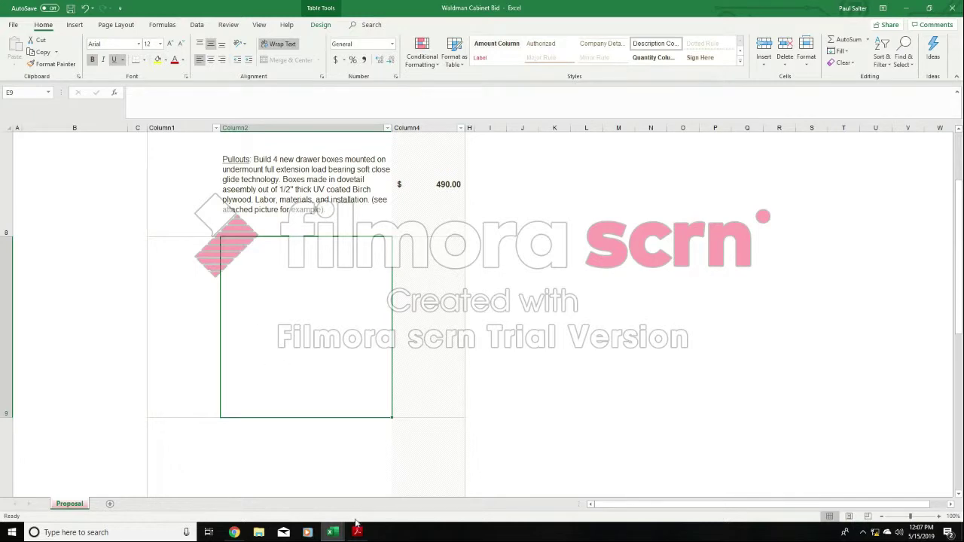
{"action": "mouse_move", "coordinate": [333, 533]}
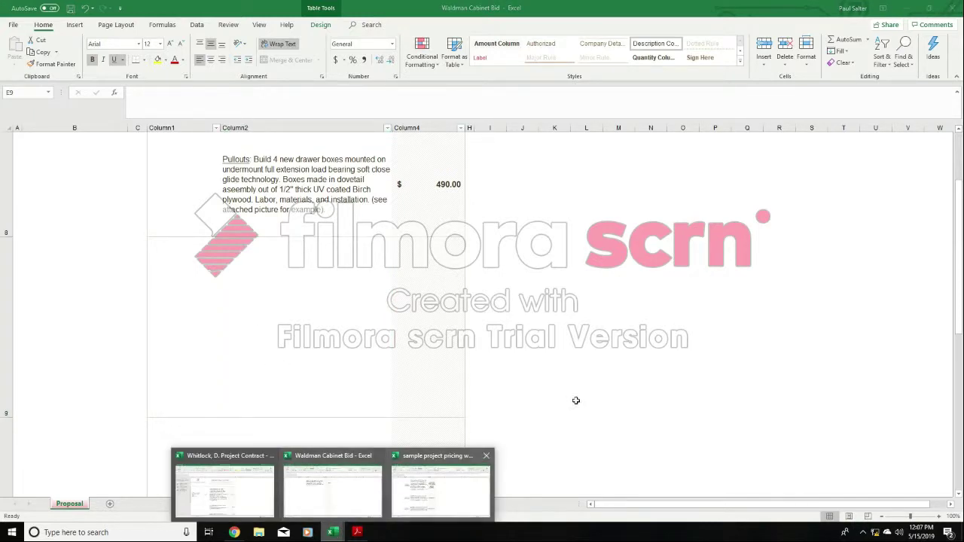
{"action": "left_click", "coordinate": [442, 486]}
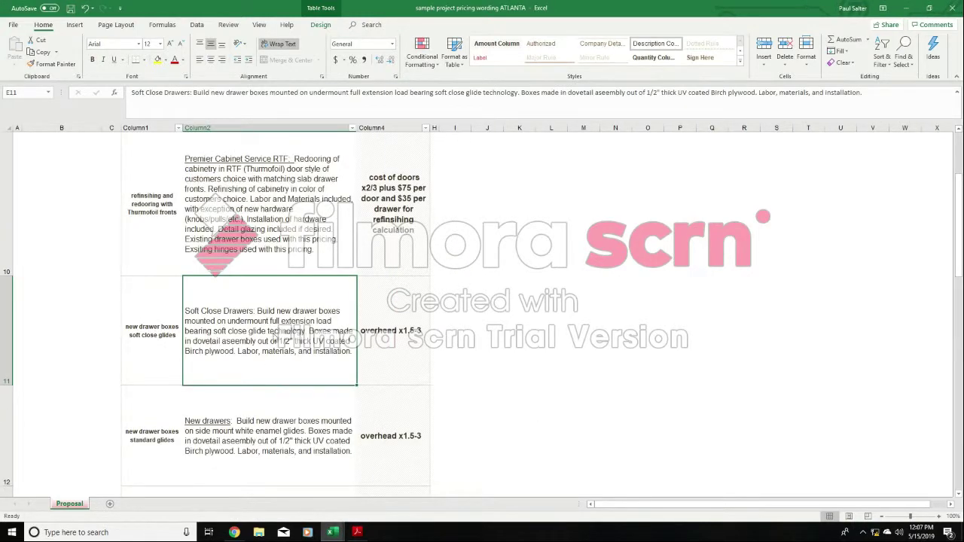
{"action": "right_click", "coordinate": [275, 333]}
{"action": "left_click", "coordinate": [300, 101]}
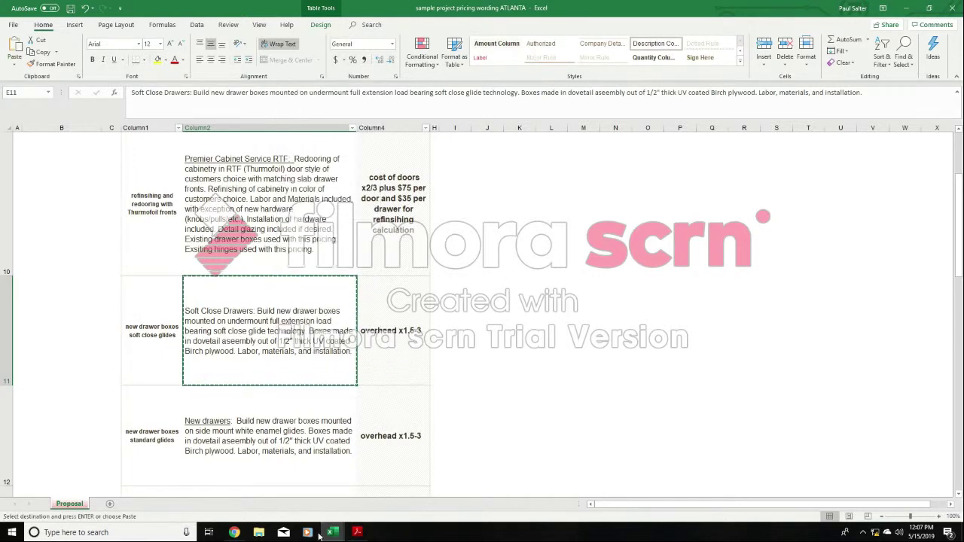
- Return to the customer's cabinet bid workbook and paste the Soft Close Drawers wording into description cell E9
{"action": "mouse_move", "coordinate": [336, 533]}
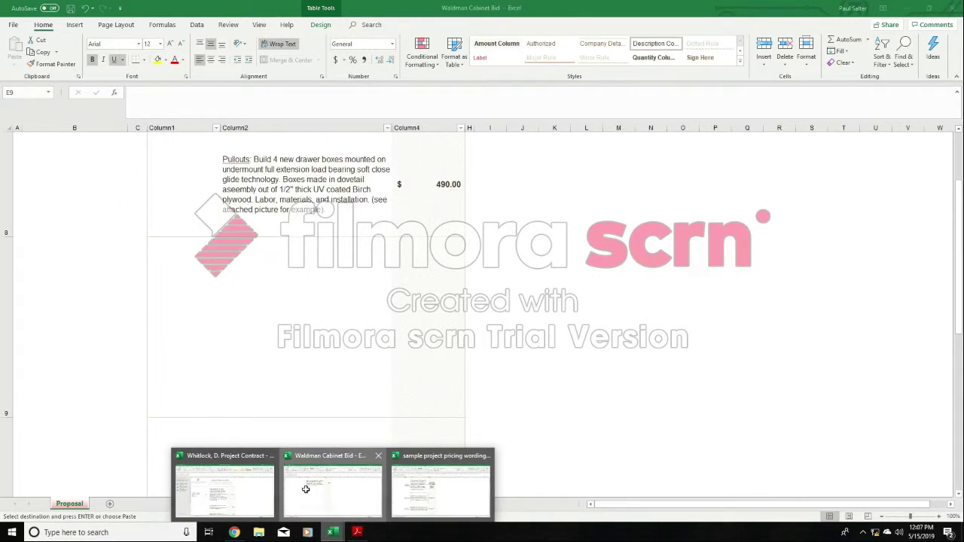
{"action": "left_click", "coordinate": [313, 505]}
{"action": "right_click", "coordinate": [309, 321]}
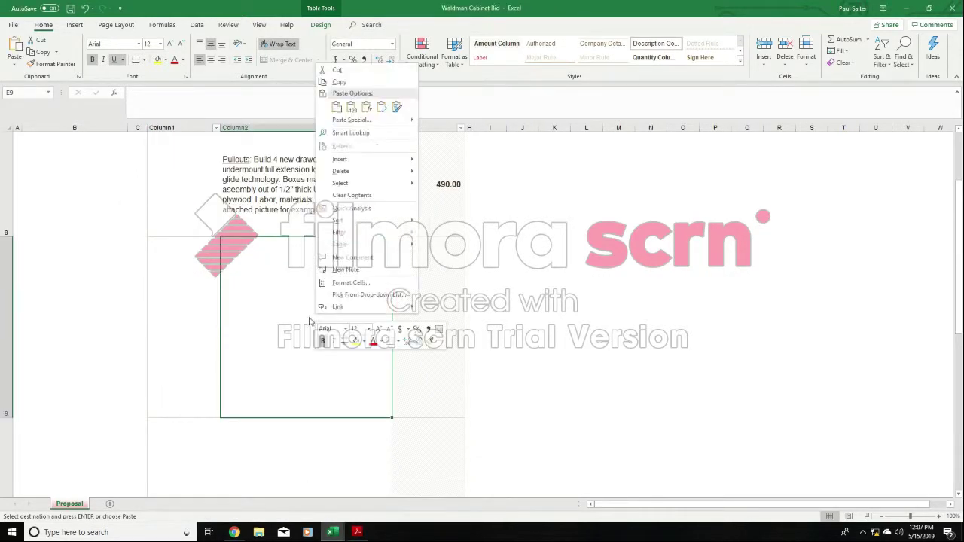
{"action": "left_click", "coordinate": [336, 107]}
{"action": "right_click", "coordinate": [296, 310]}
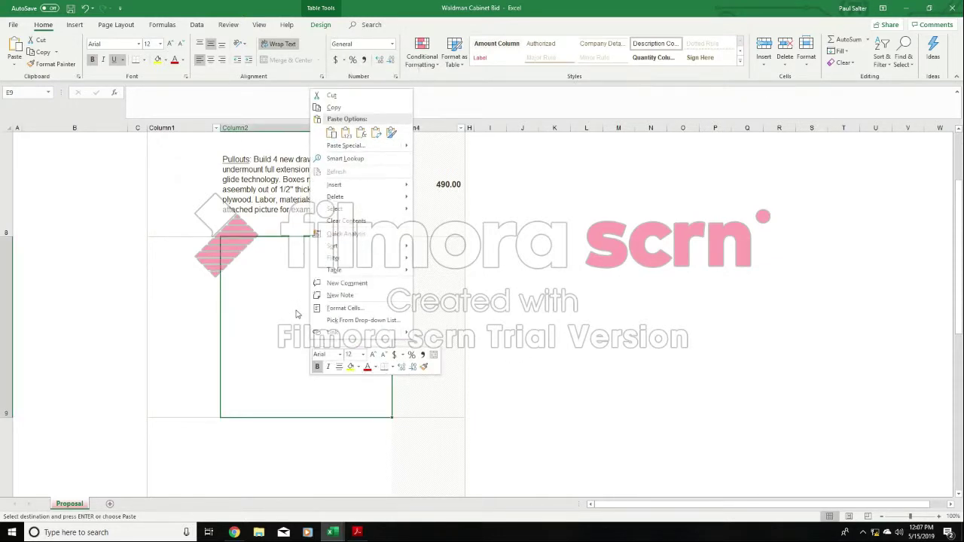
{"action": "left_click", "coordinate": [330, 132]}
- Underline the "Soft Close Drawers:" heading in E9 and reduce row 9's height to fit the description more closely
{"action": "double_click", "coordinate": [294, 303]}
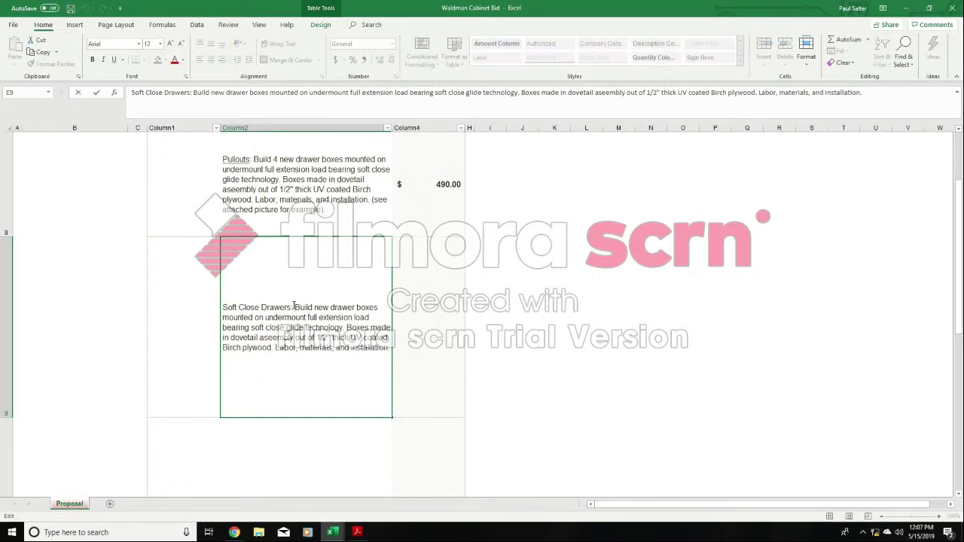
{"action": "left_click_drag", "start_coordinate": [293, 305], "coordinate": [209, 297]}
{"action": "left_click", "coordinate": [114, 60]}
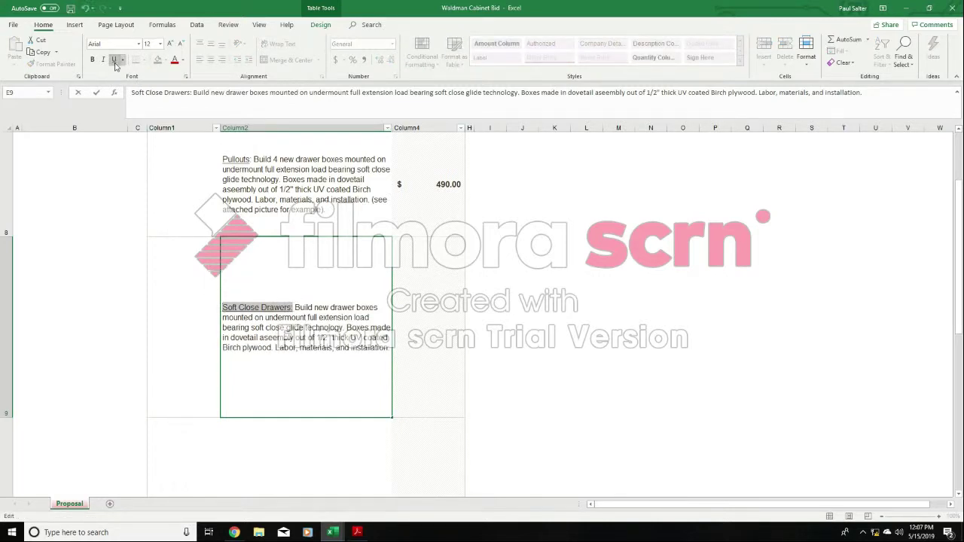
{"action": "left_click", "coordinate": [418, 370]}
{"action": "left_click", "coordinate": [285, 372]}
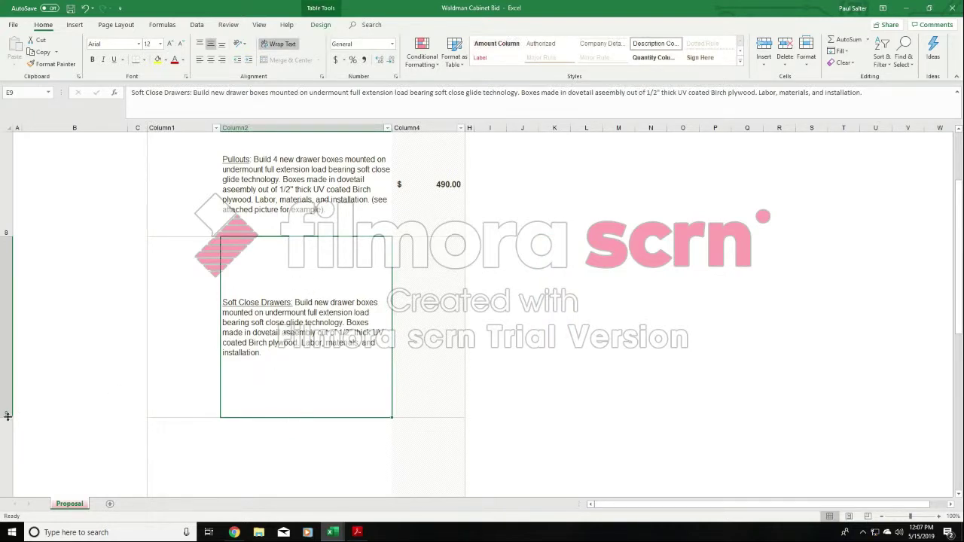
{"action": "left_click_drag", "start_coordinate": [6, 416], "coordinate": [16, 359]}
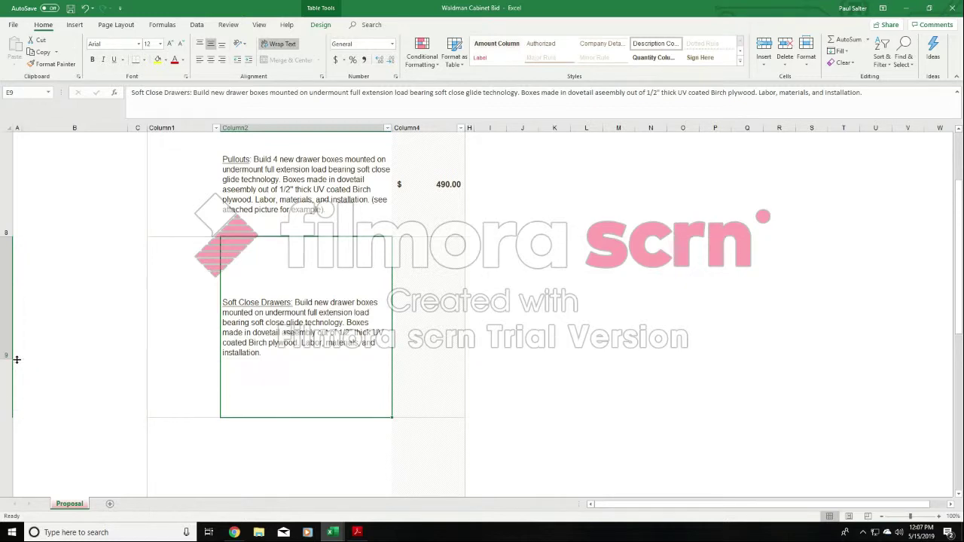
- Enter 1400 as the Soft Close Drawers price in G9
{"action": "left_click", "coordinate": [419, 286]}
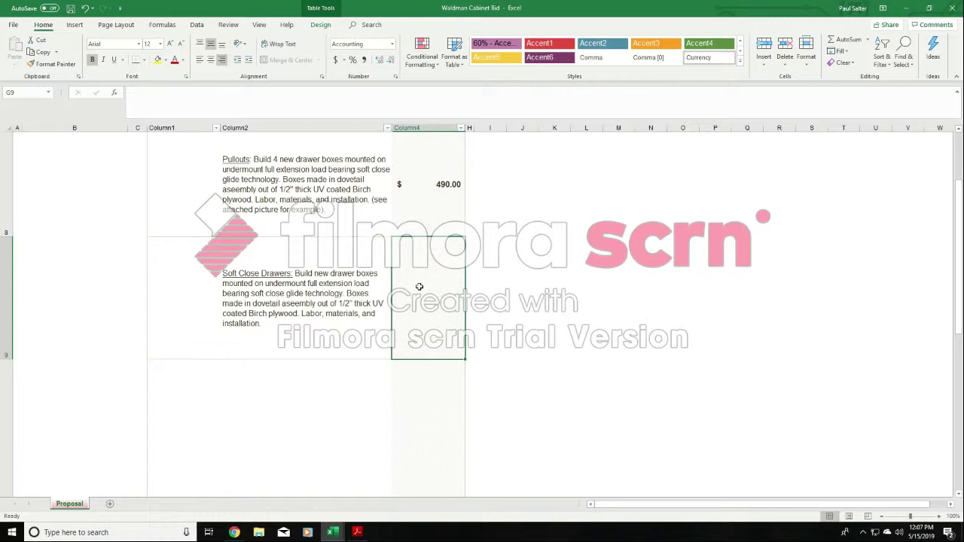
{"action": "type", "text": "1400"}
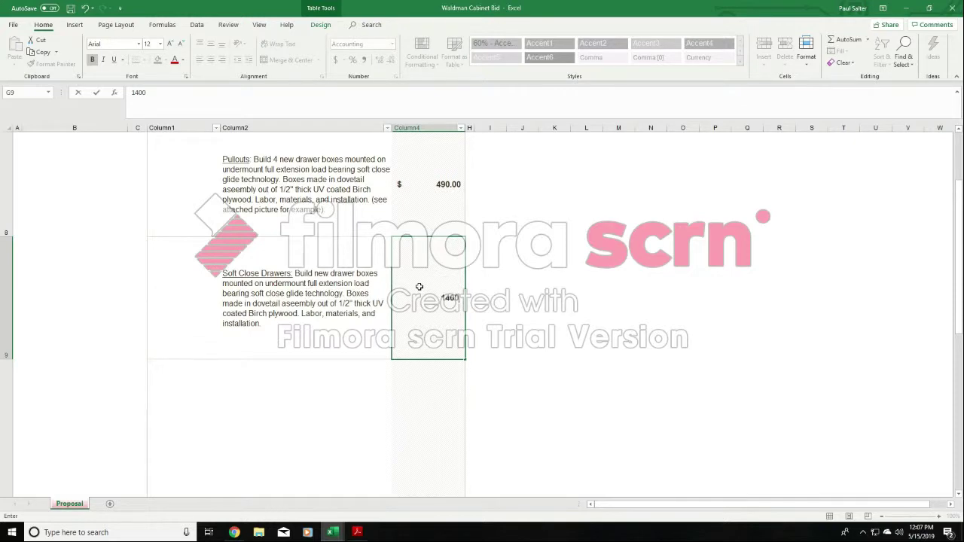
{"action": "left_click", "coordinate": [532, 291]}
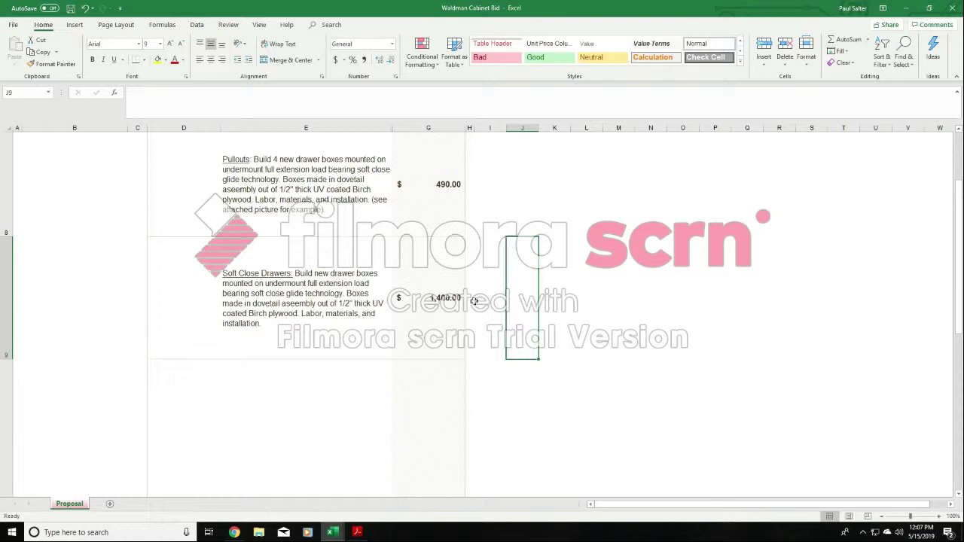
{"action": "left_click", "coordinate": [443, 289]}
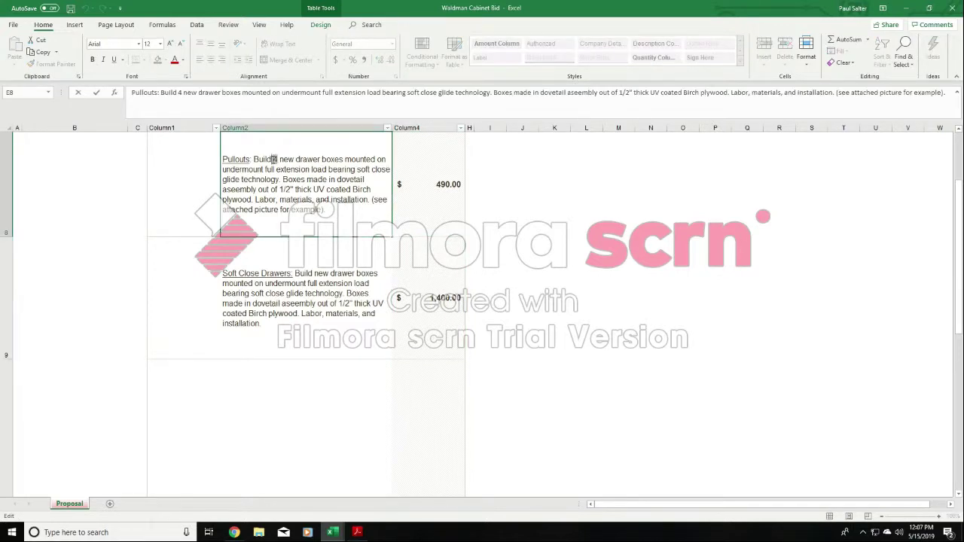
{"action": "left_click", "coordinate": [453, 183]}
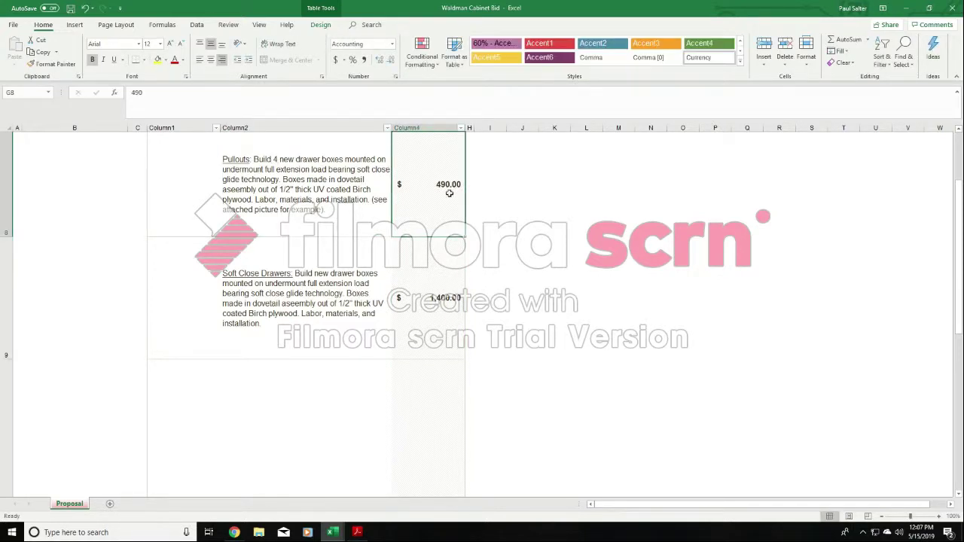
- Replace the Soft Close Drawers price in G9 with "$95 per drawer"
{"action": "left_click", "coordinate": [334, 298]}
{"action": "left_click", "coordinate": [424, 287]}
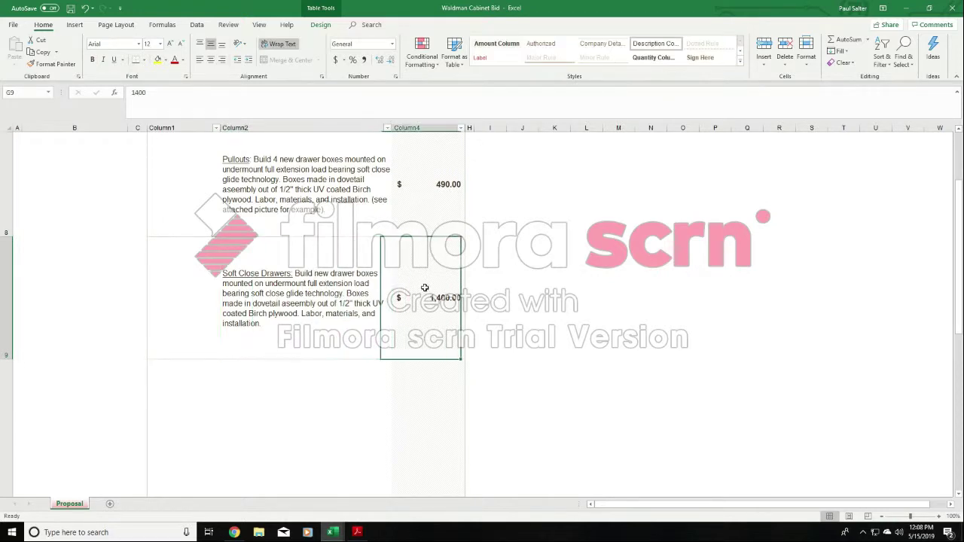
{"action": "type", "text": "$"}
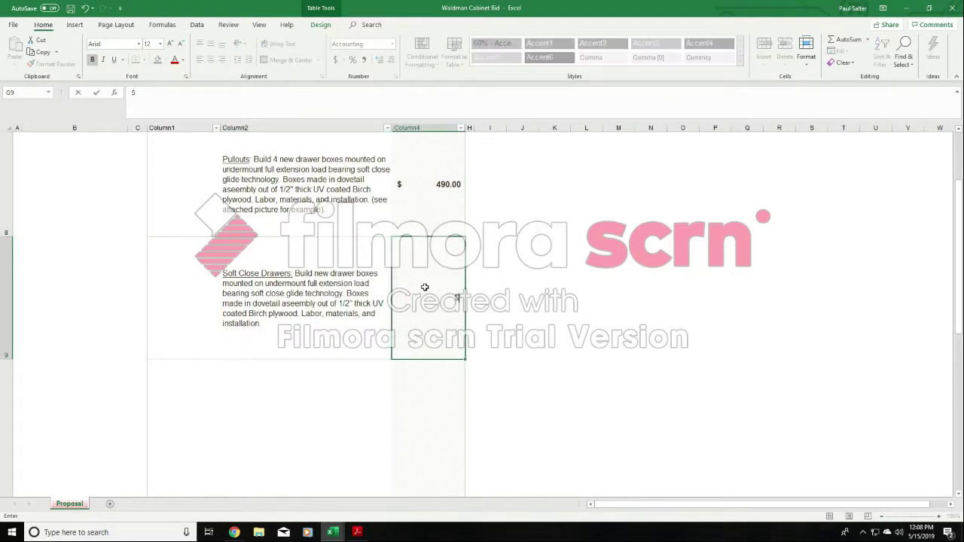
{"action": "type", "text": "95 per drawer"}
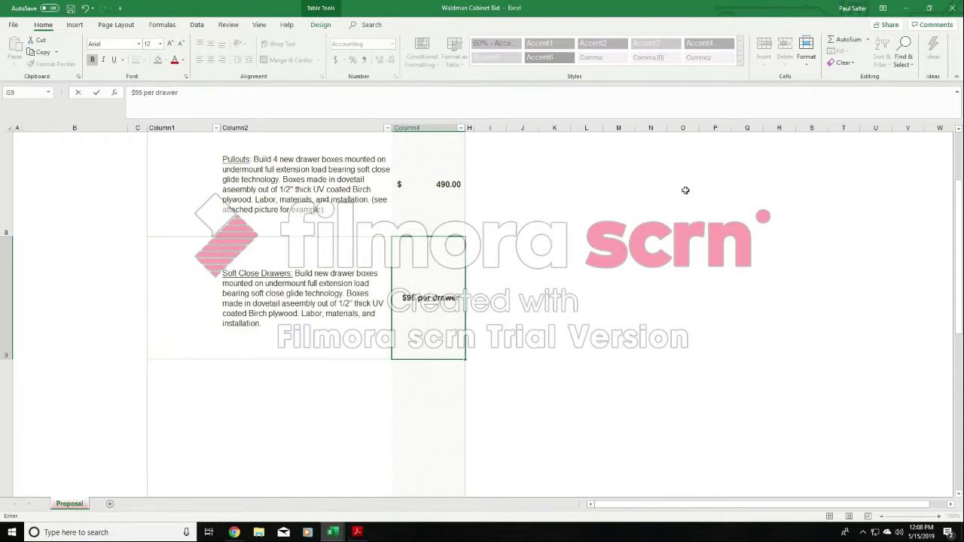
{"action": "left_click", "coordinate": [673, 283]}
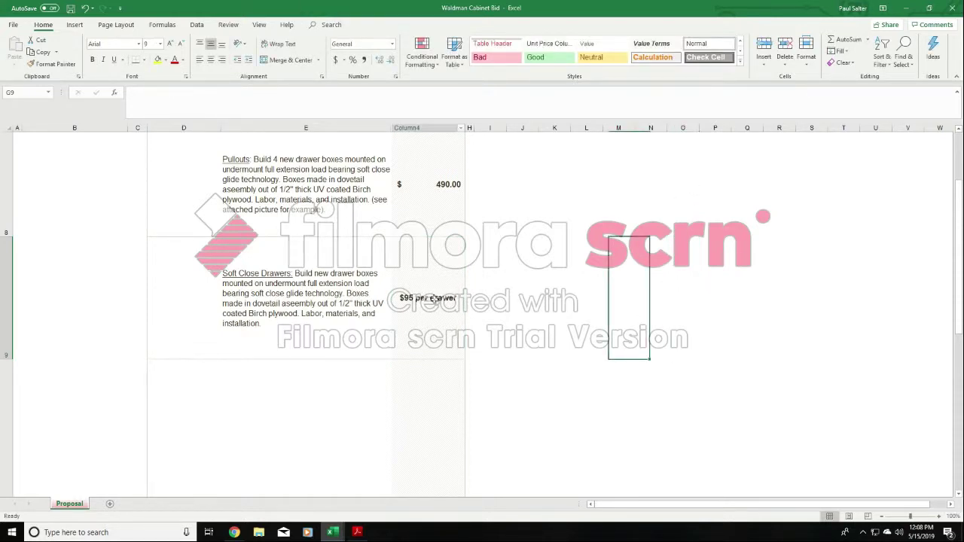
- Clear the per-drawer wording from G9 and set the Soft Close Drawers price back to 1400
{"action": "double_click", "coordinate": [449, 299]}
{"action": "key", "text": "shift+Home"}
{"action": "key", "text": "BackSpace"}
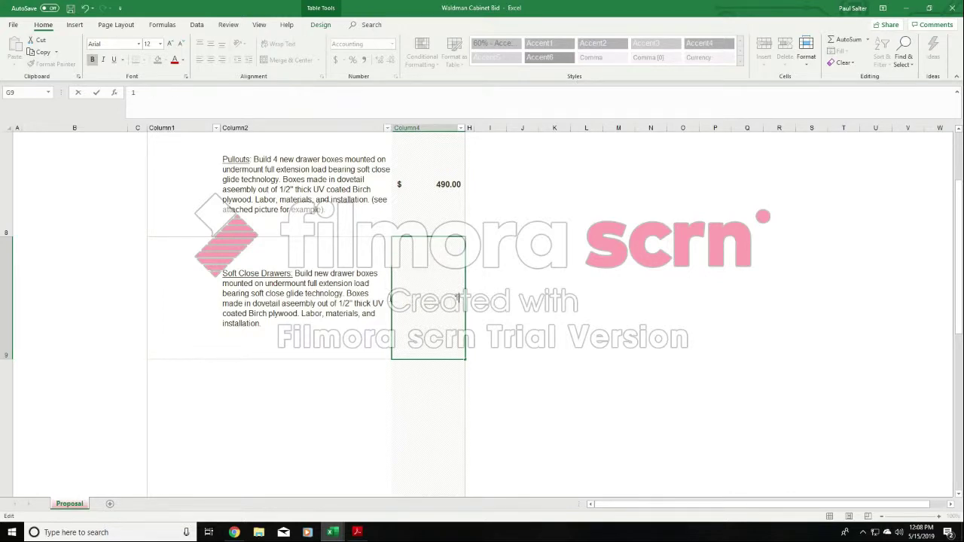
{"action": "type", "text": "1400"}
{"action": "left_click", "coordinate": [597, 317]}
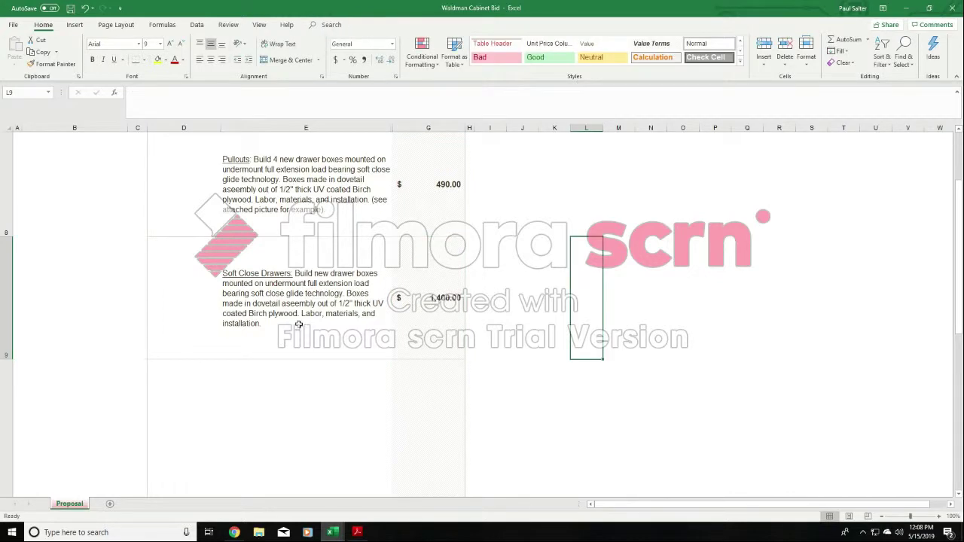
{"action": "left_click", "coordinate": [319, 300]}
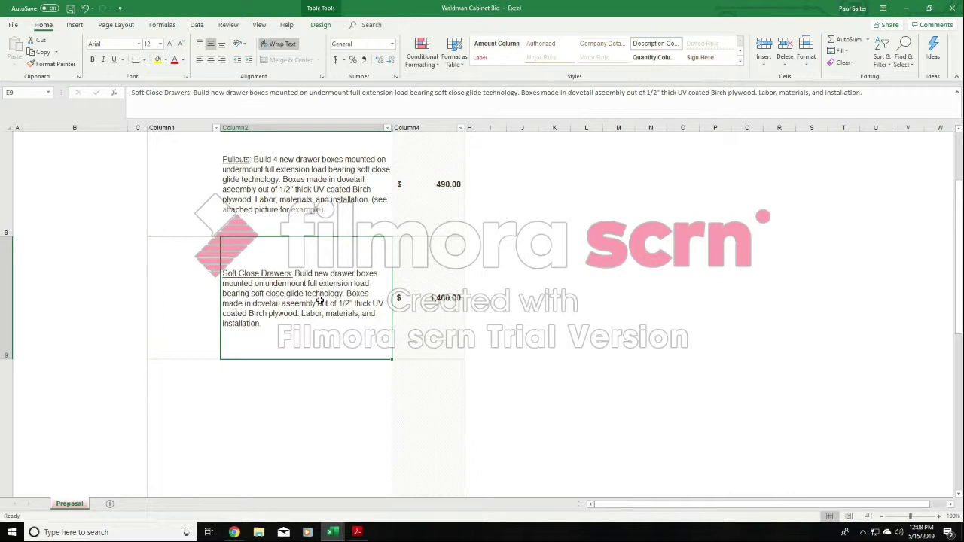
{"action": "double_click", "coordinate": [315, 272]}
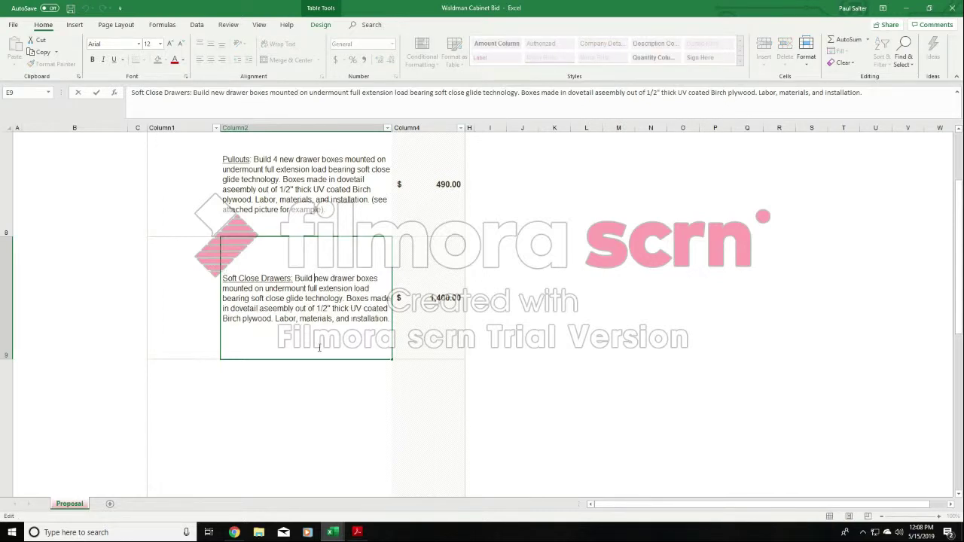
{"action": "type", "text": "14"}
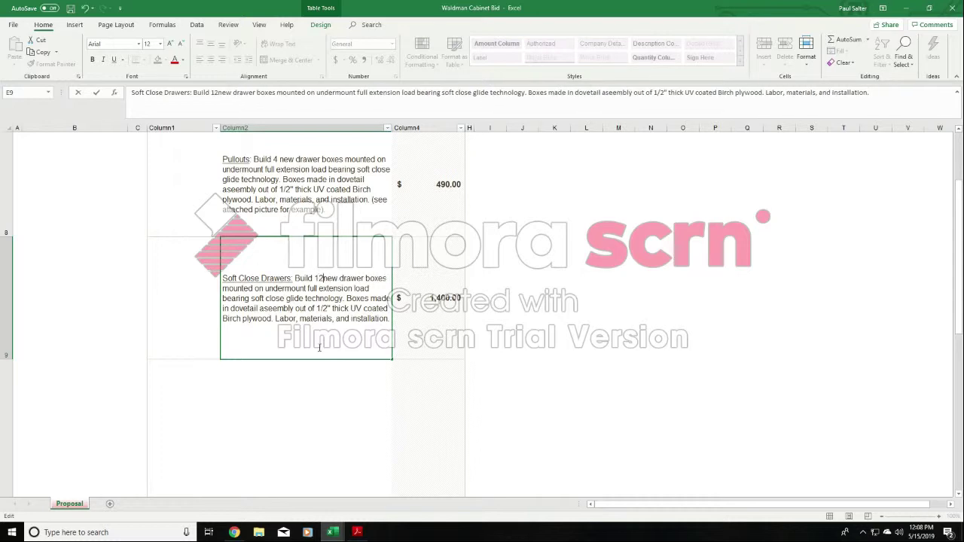
{"action": "key", "text": "BackSpace"}
{"action": "key", "text": "BackSpace"}
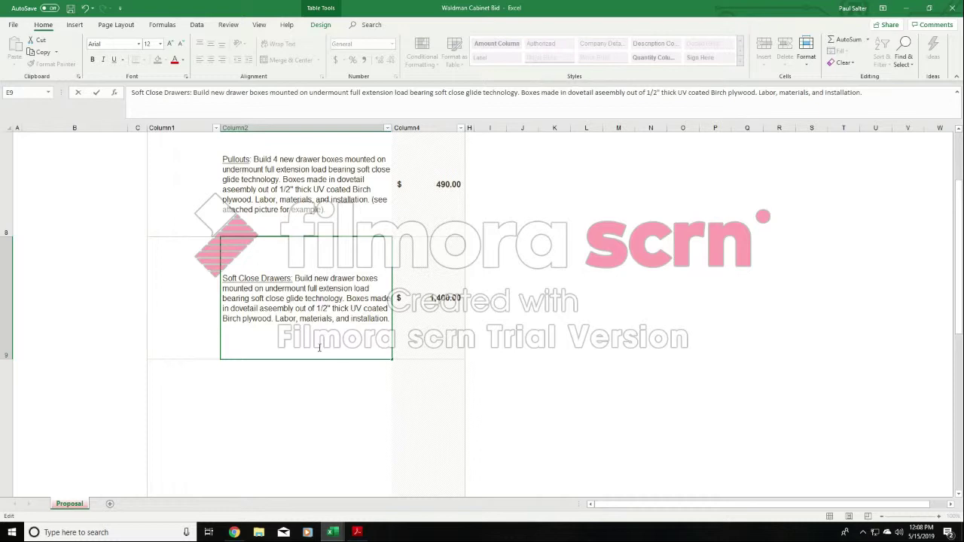
{"action": "left_click", "coordinate": [541, 307]}
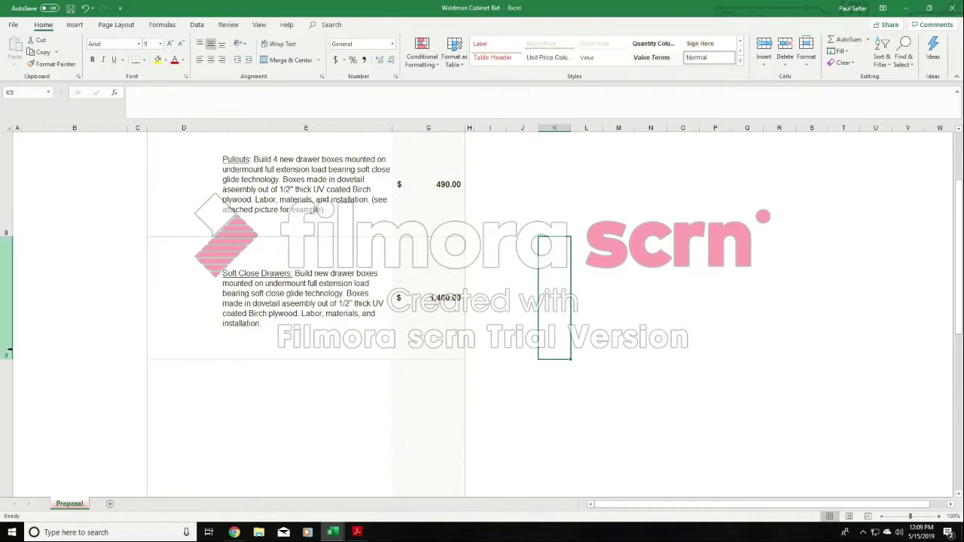
- Reduce row 9's height slightly to fit the Soft Close Drawers wording and select description cell E10 for the next item
{"action": "left_click_drag", "start_coordinate": [6, 358], "coordinate": [7, 341]}
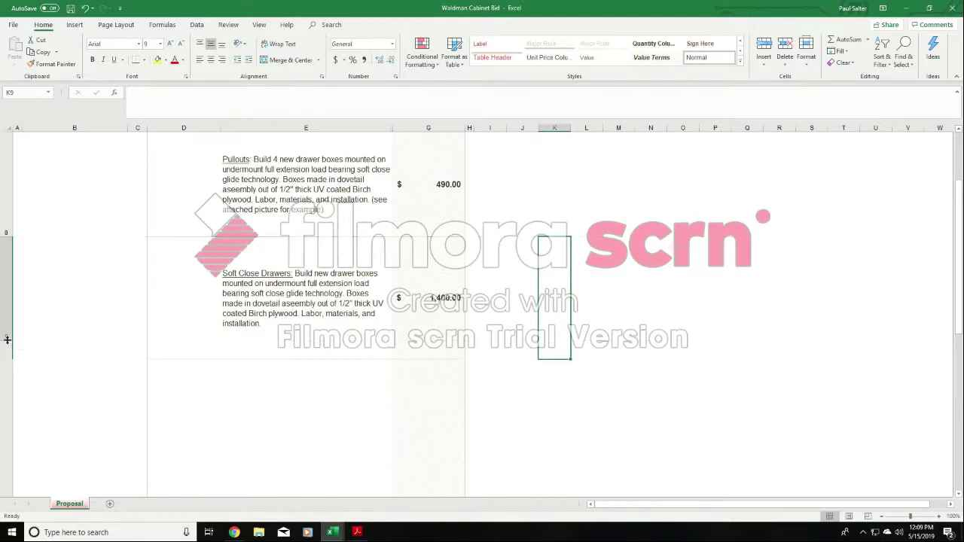
{"action": "left_click", "coordinate": [309, 395]}
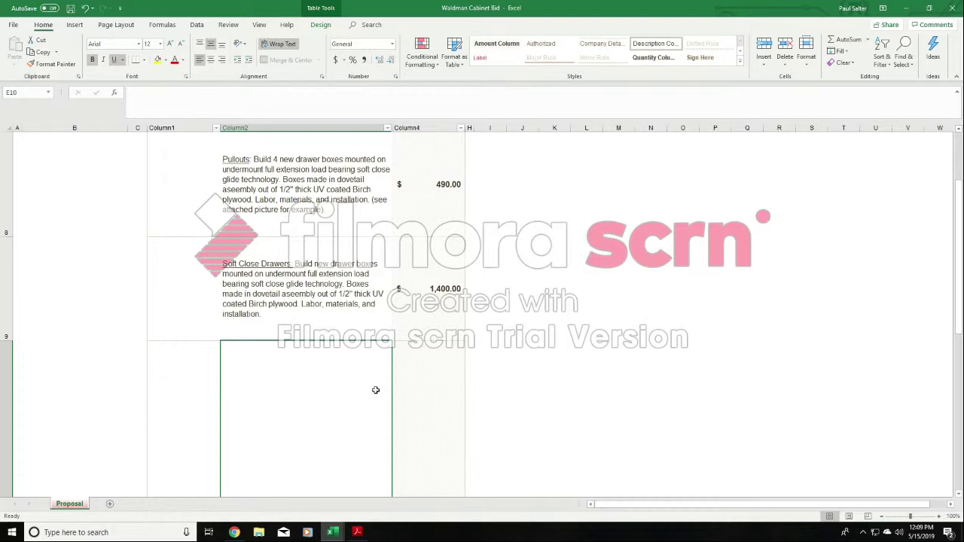
- Switch to the sample project pricing wording workbook and copy the Backsplash wording from E39
{"action": "left_click", "coordinate": [332, 533]}
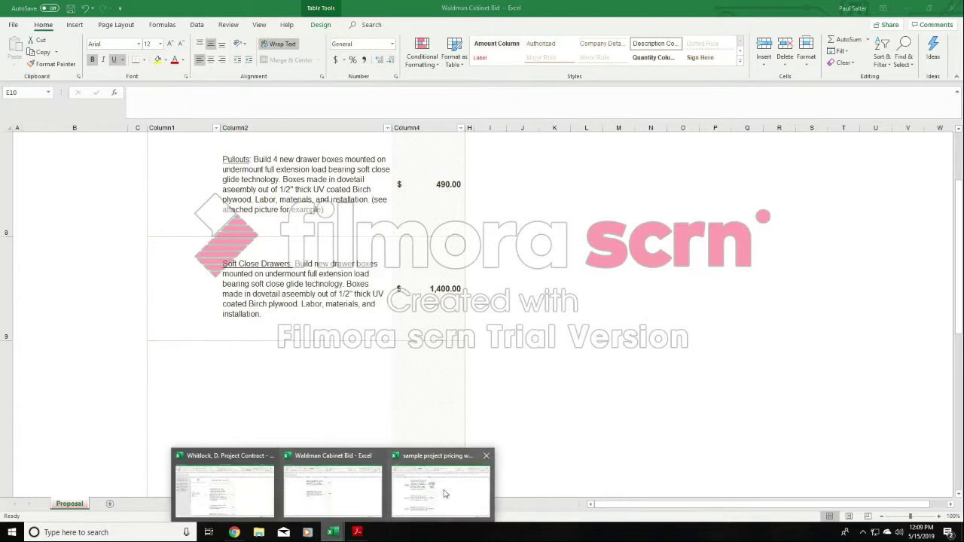
{"action": "left_click", "coordinate": [444, 493]}
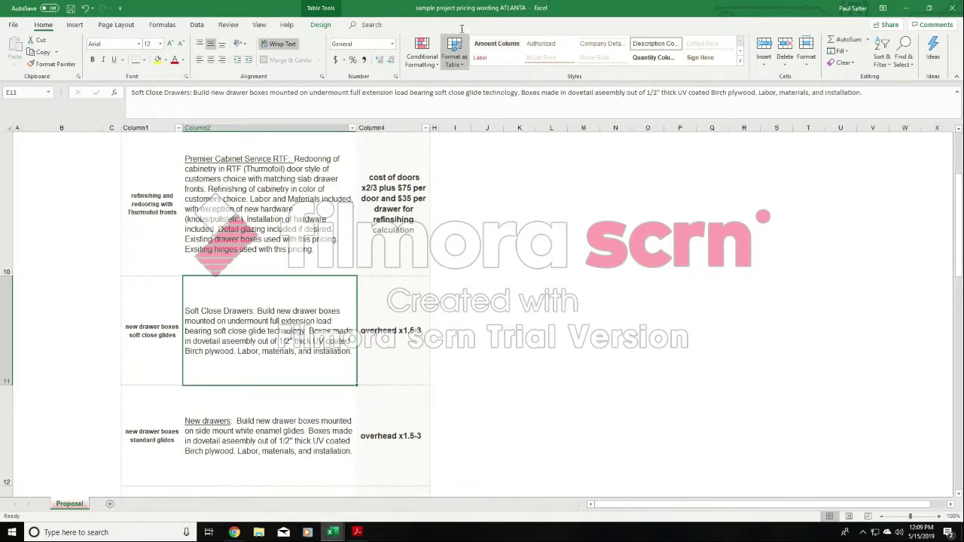
{"action": "scroll", "coordinate": [566, 320], "scroll_direction": "up", "scroll_amount": 3}
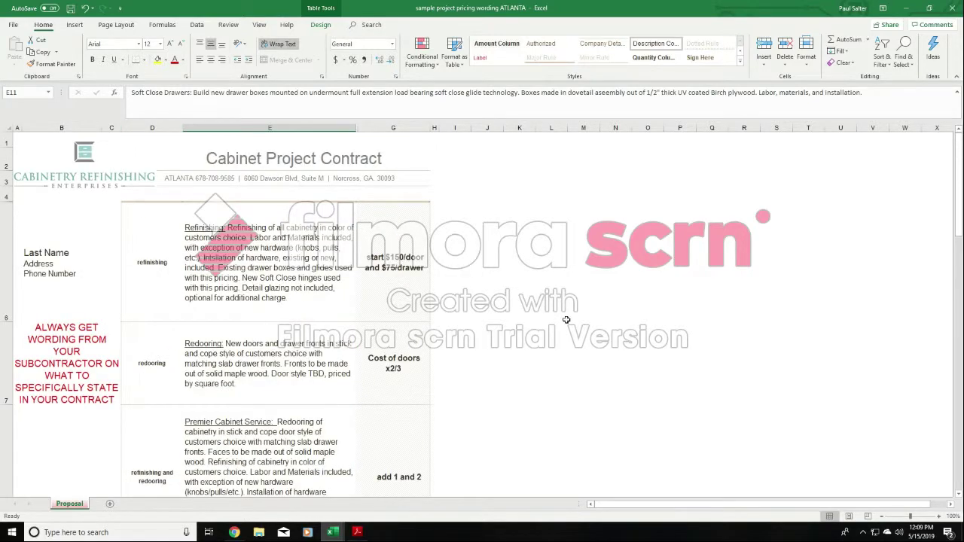
{"action": "scroll", "coordinate": [567, 320], "scroll_direction": "down", "scroll_amount": 4}
{"action": "left_click_drag", "start_coordinate": [957, 259], "coordinate": [958, 348]}
{"action": "left_click", "coordinate": [245, 355]}
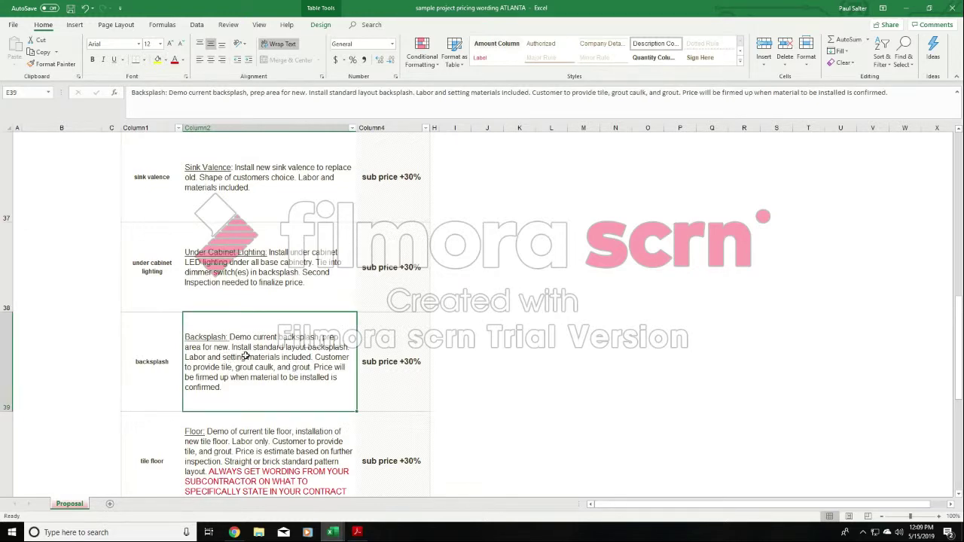
{"action": "right_click", "coordinate": [258, 346]}
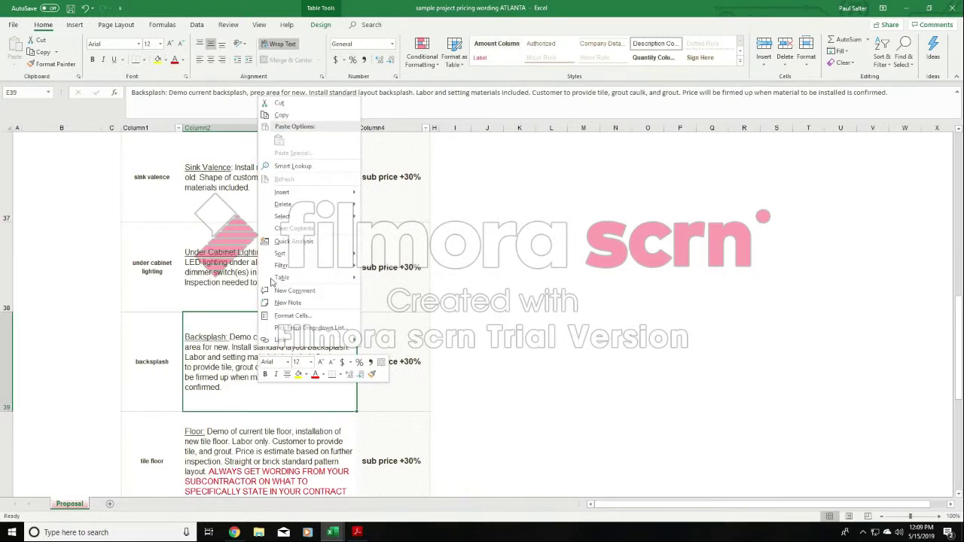
{"action": "left_click", "coordinate": [290, 115]}
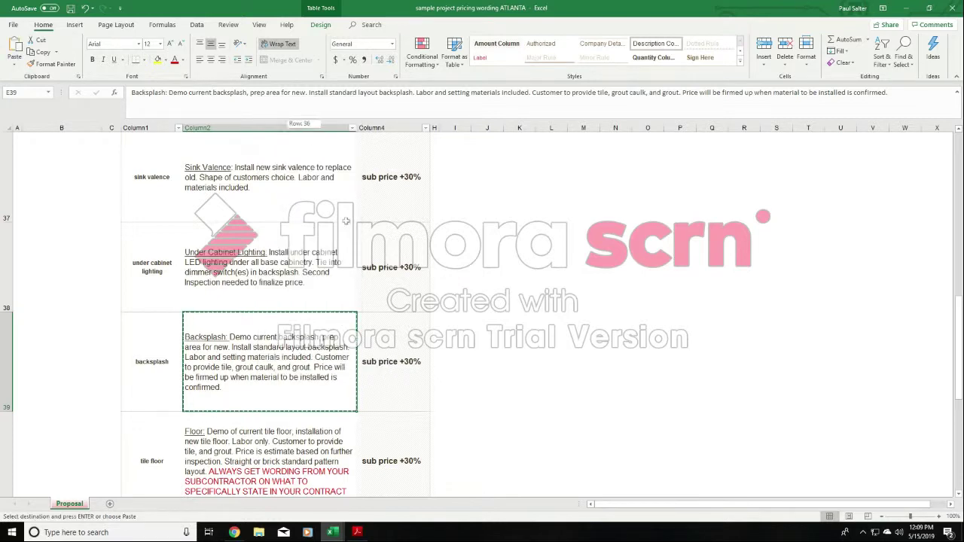
- Return to the customer's cabinet bid workbook and paste the Backsplash wording into description cell E10
{"action": "mouse_move", "coordinate": [335, 532]}
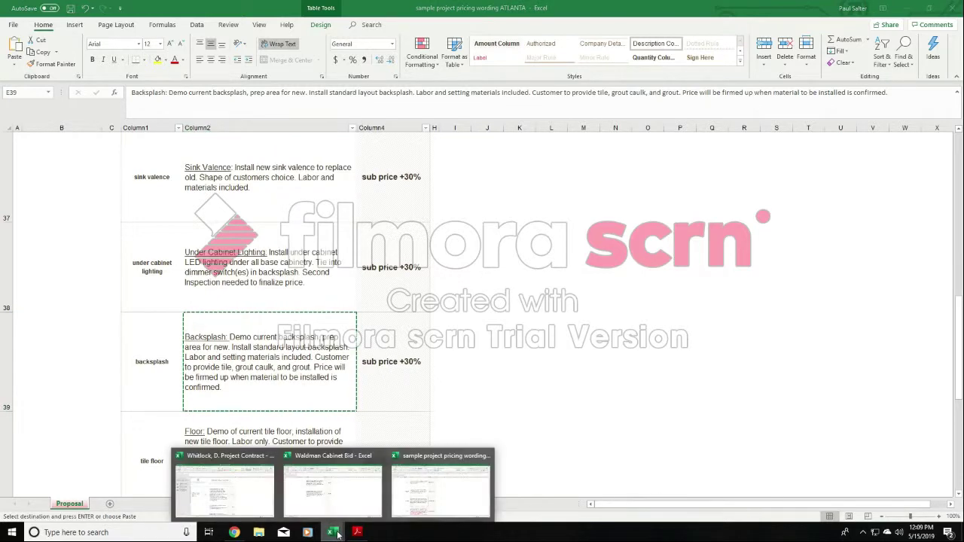
{"action": "left_click", "coordinate": [366, 502]}
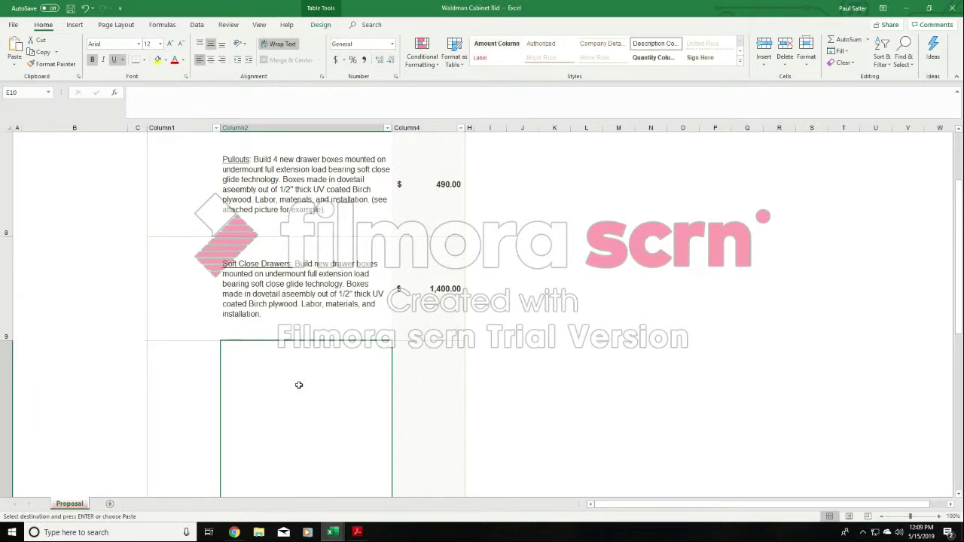
{"action": "scroll", "coordinate": [411, 351], "scroll_direction": "down", "scroll_amount": 2}
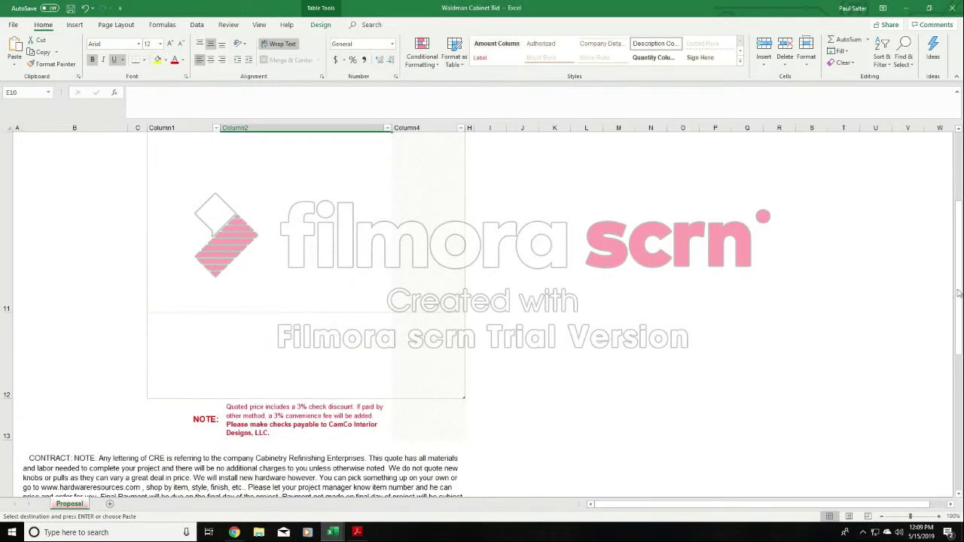
{"action": "scroll", "coordinate": [927, 281], "scroll_direction": "up", "scroll_amount": 3}
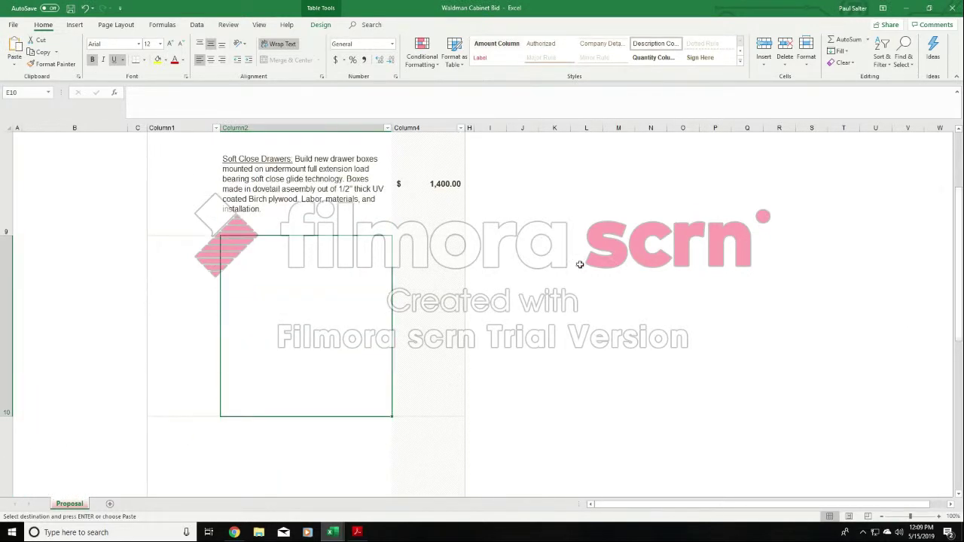
{"action": "left_click", "coordinate": [447, 284]}
{"action": "left_click", "coordinate": [200, 279]}
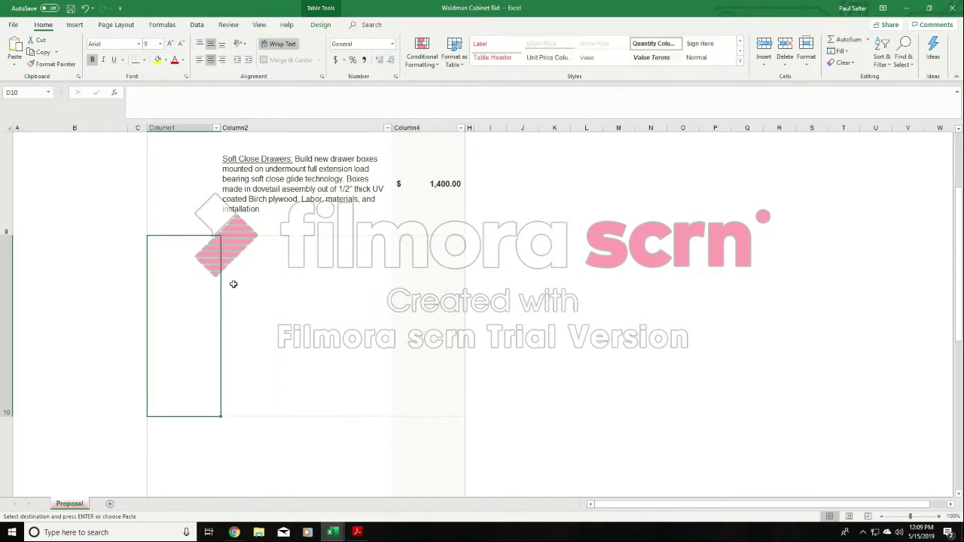
{"action": "left_click", "coordinate": [325, 287]}
{"action": "right_click", "coordinate": [312, 282]}
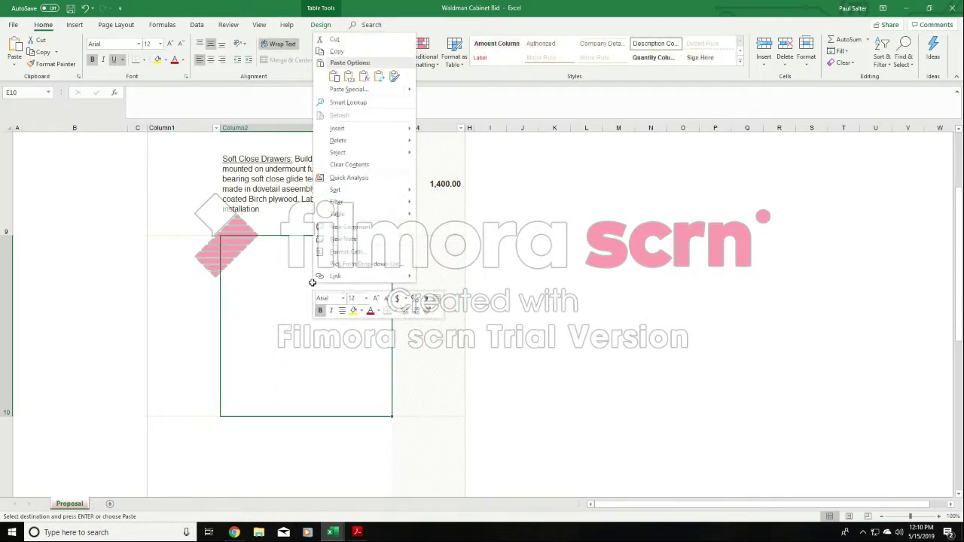
{"action": "left_click", "coordinate": [332, 77]}
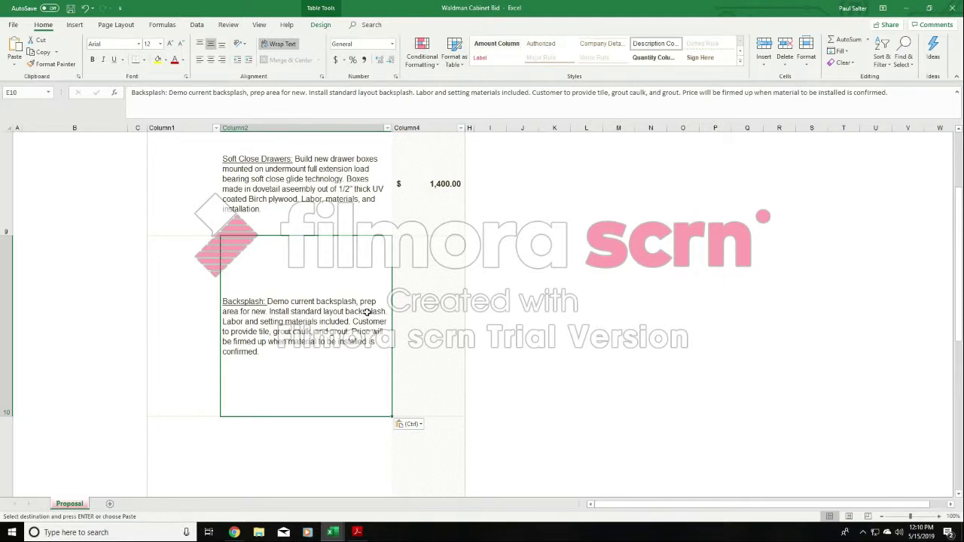
- In E10's Backsplash description, replace "standard layout backsplash" with "ceramic subway tile in brick pattern"
{"action": "double_click", "coordinate": [367, 311]}
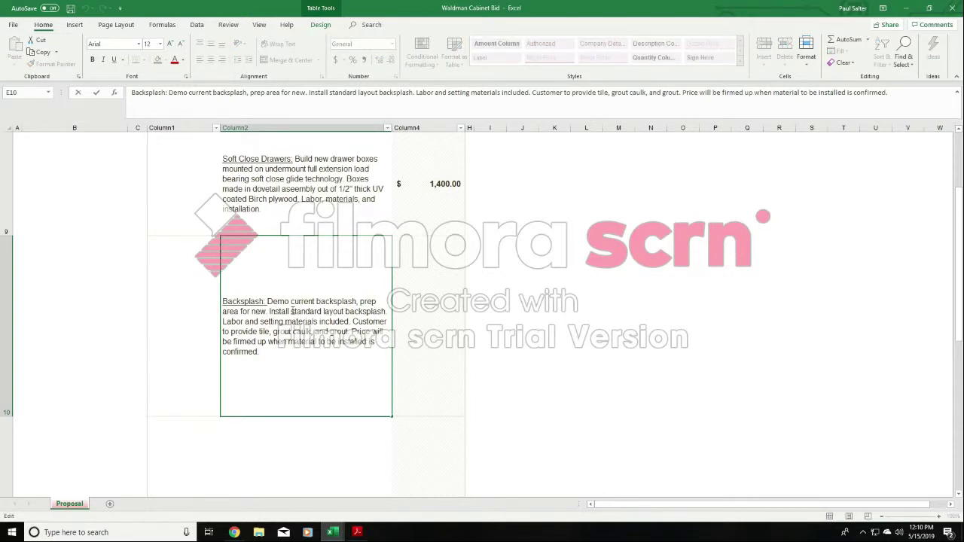
{"action": "left_click_drag", "start_coordinate": [291, 311], "coordinate": [387, 311]}
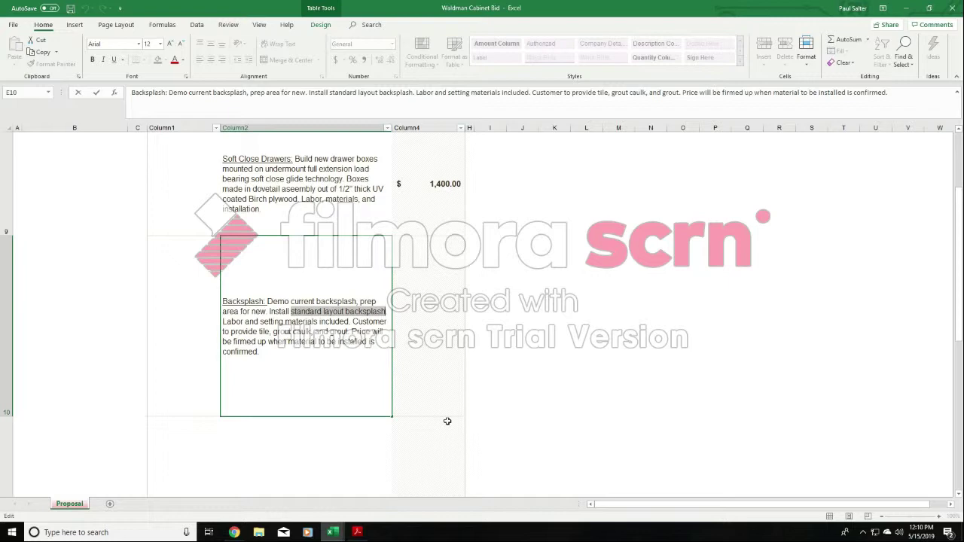
{"action": "type", "text": "ceramic s"}
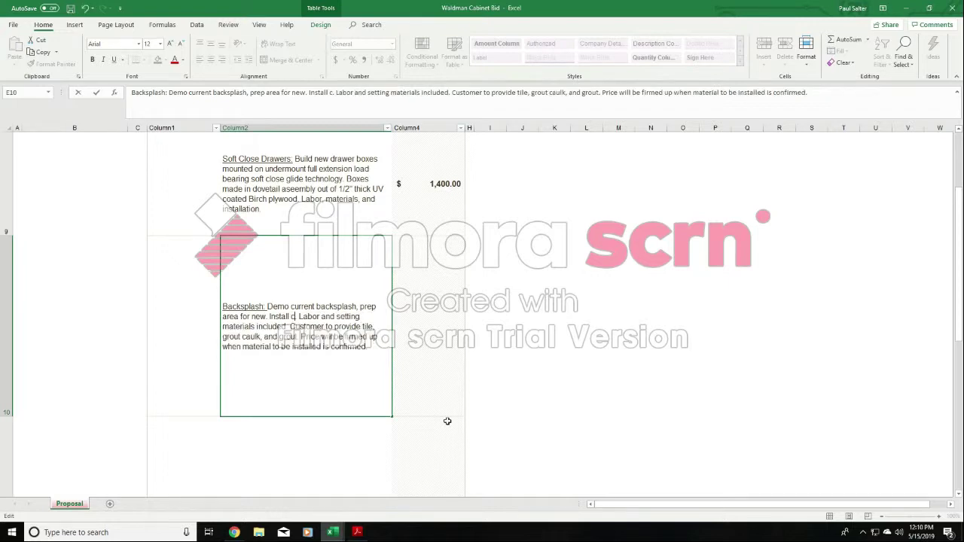
{"action": "type", "text": "ubway tile"}
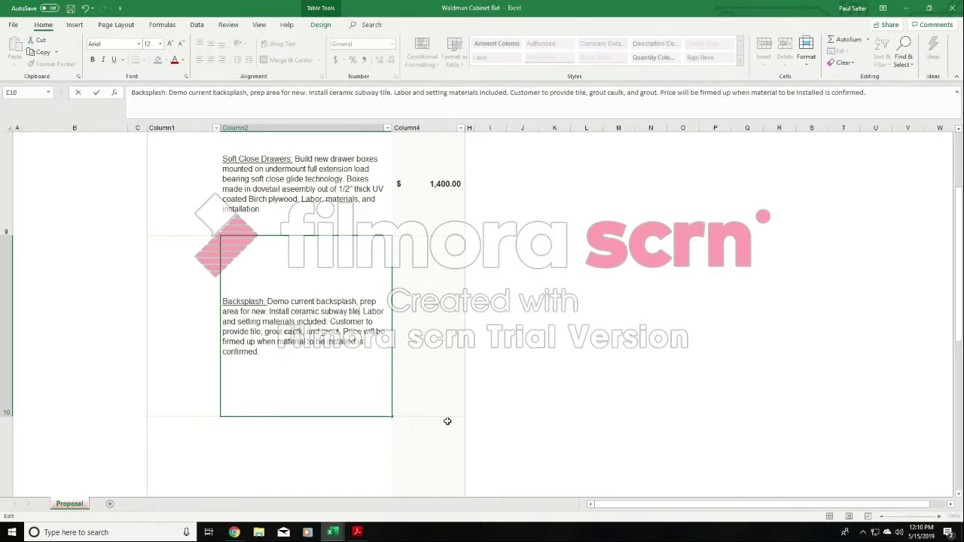
{"action": "type", "text": " in brick patte"}
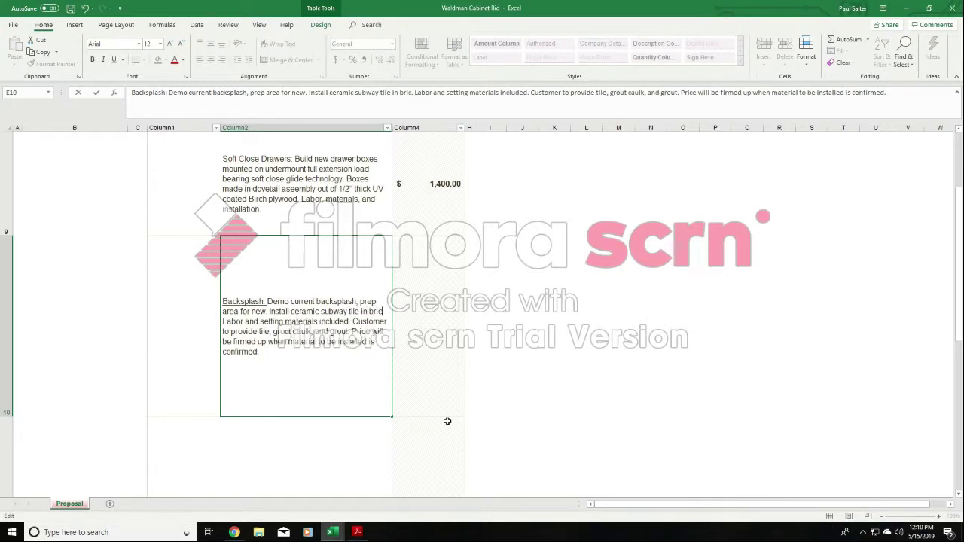
{"action": "type", "text": "rn"}
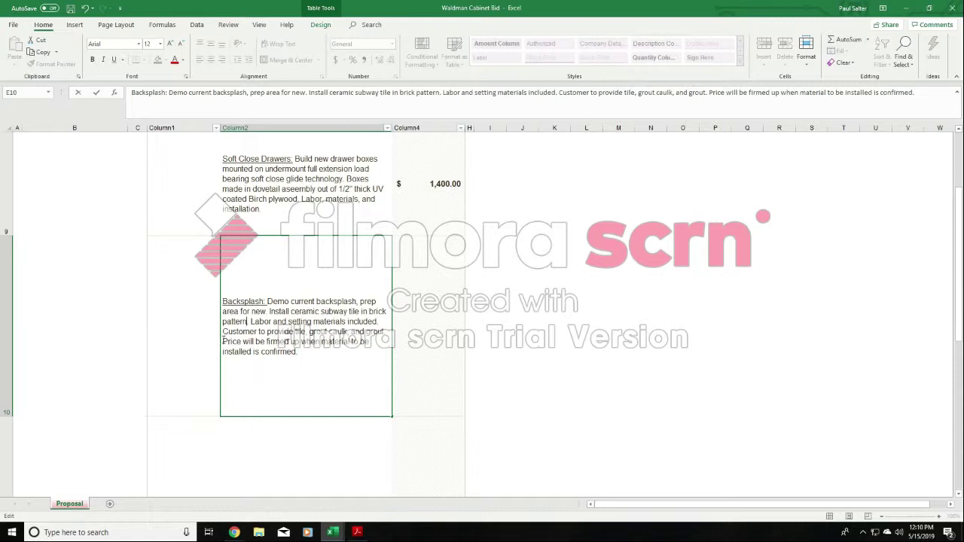
- Delete the closing sentence "Price will be firmed up when material to be installed is confirmed." from E10's Backsplash description
{"action": "left_click_drag", "start_coordinate": [223, 340], "coordinate": [307, 348]}
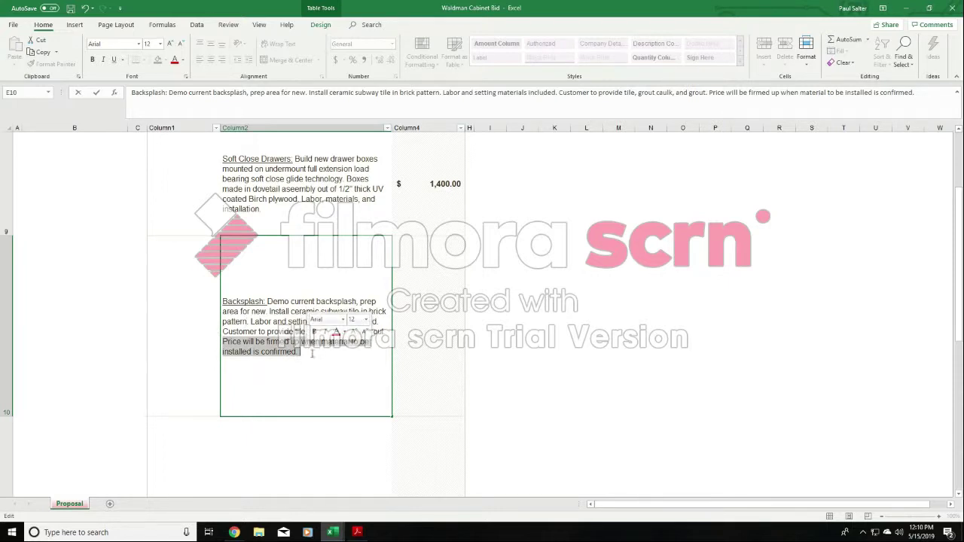
{"action": "left_click", "coordinate": [303, 350]}
{"action": "left_click_drag", "start_coordinate": [303, 349], "coordinate": [222, 340]}
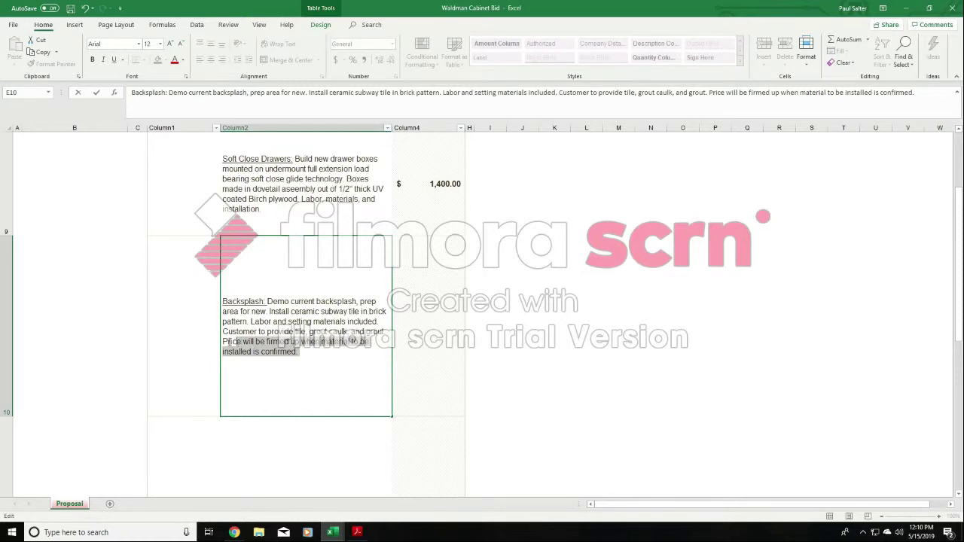
{"action": "key", "text": "BackSpace"}
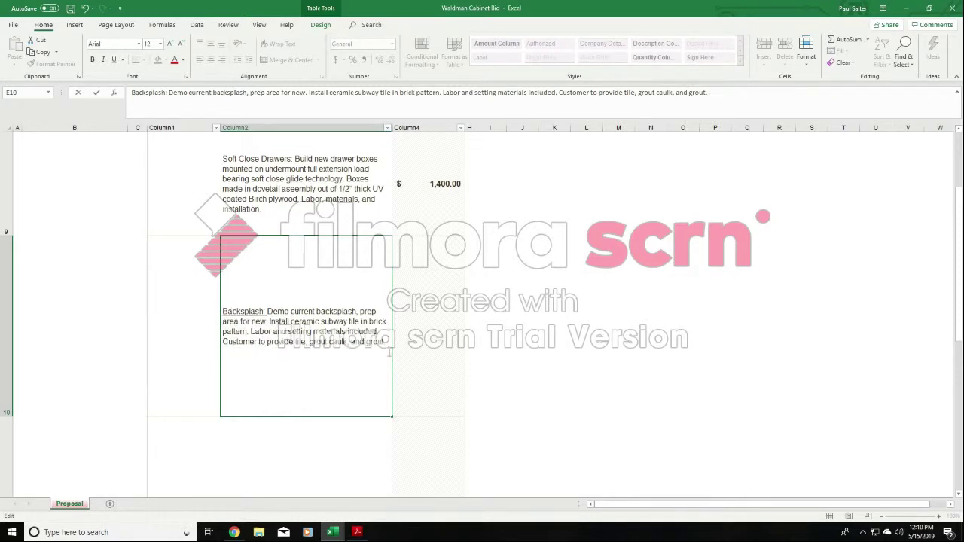
- Shorten row 10 to fit the Backsplash description and enter 800 as its price in G10
{"action": "left_click", "coordinate": [527, 300]}
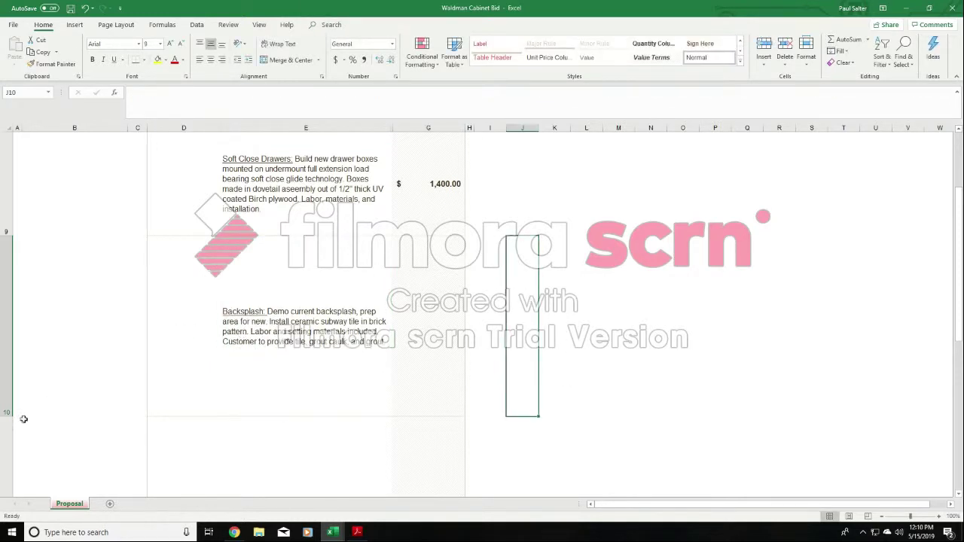
{"action": "left_click_drag", "start_coordinate": [12, 416], "coordinate": [11, 337]}
{"action": "left_click", "coordinate": [435, 281]}
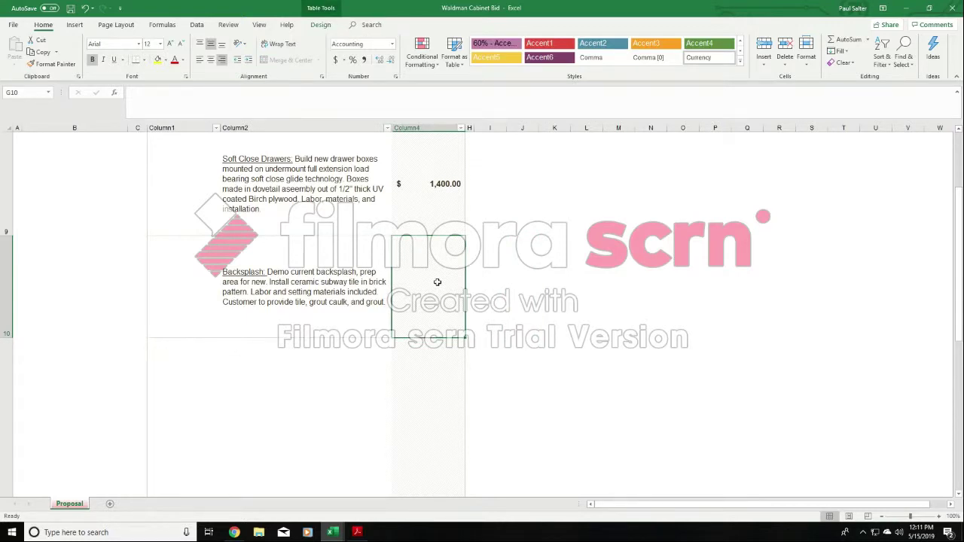
{"action": "type", "text": "800"}
{"action": "left_click", "coordinate": [566, 264]}
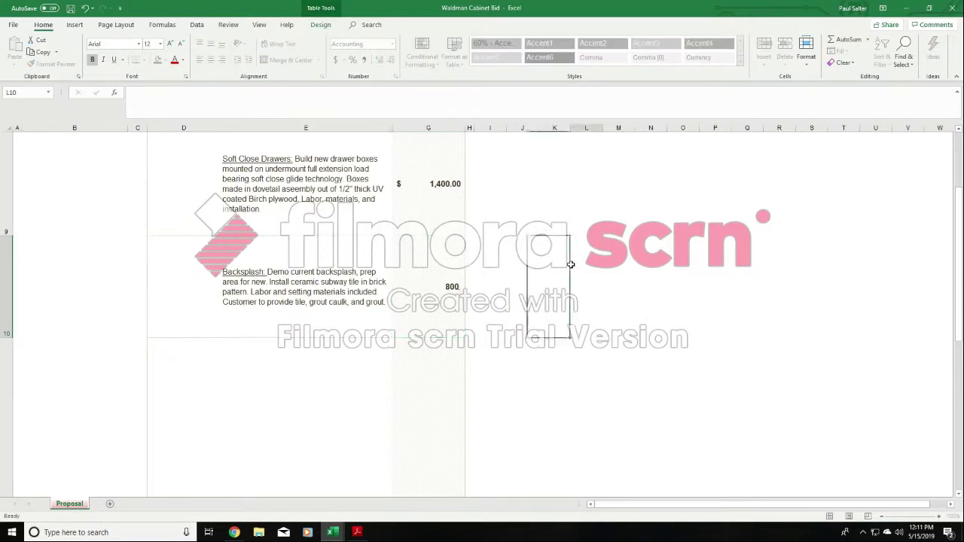
- Switch to the countertop quote PDF in Acrobat Reader and review its quote lines, color options, sink layouts and terms
{"action": "mouse_move", "coordinate": [357, 538]}
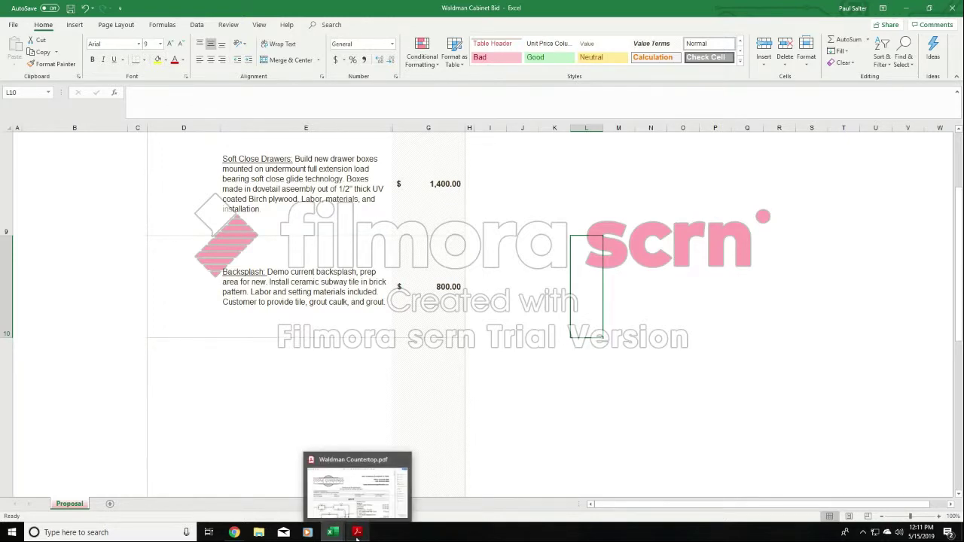
{"action": "left_click", "coordinate": [370, 489]}
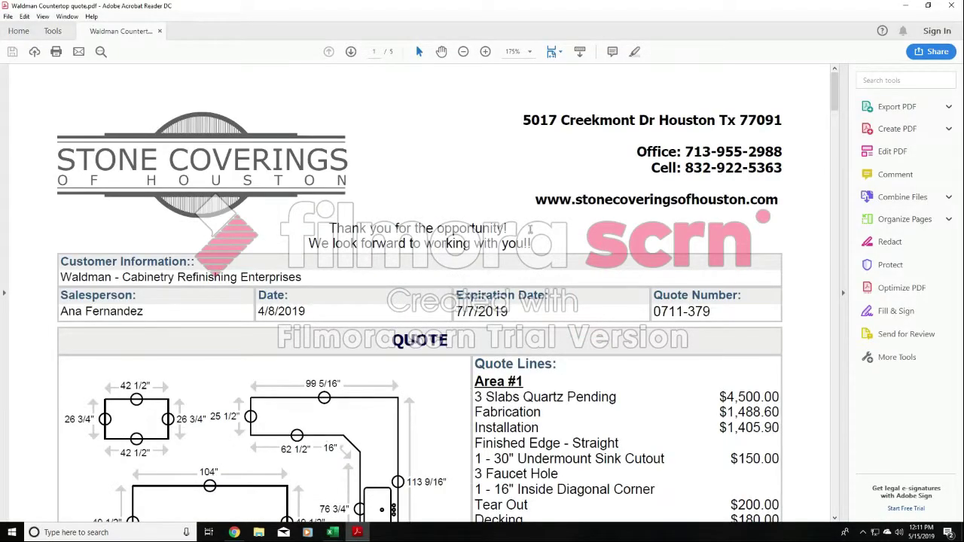
{"action": "scroll", "coordinate": [530, 229], "scroll_direction": "down", "scroll_amount": 2}
{"action": "scroll", "coordinate": [512, 268], "scroll_direction": "down", "scroll_amount": 2}
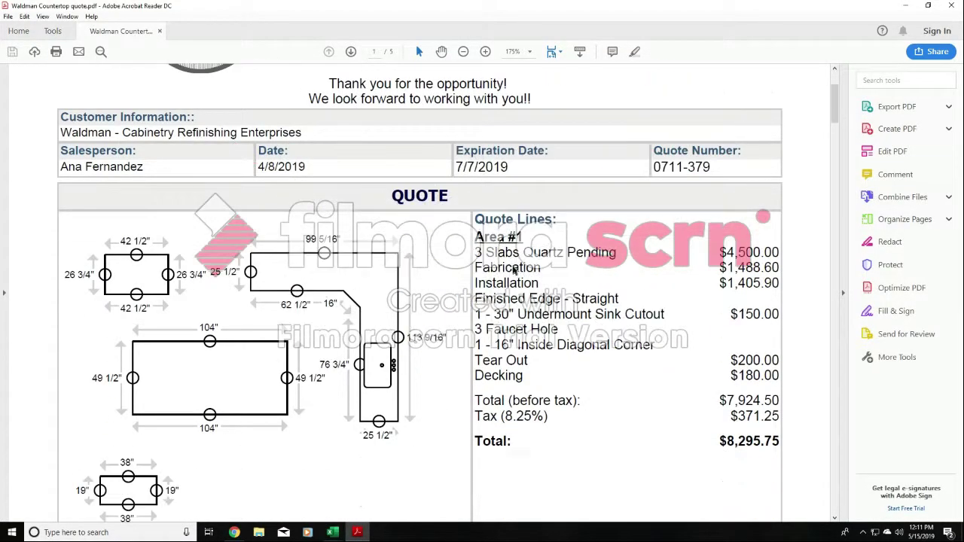
{"action": "scroll", "coordinate": [513, 269], "scroll_direction": "down", "scroll_amount": 16}
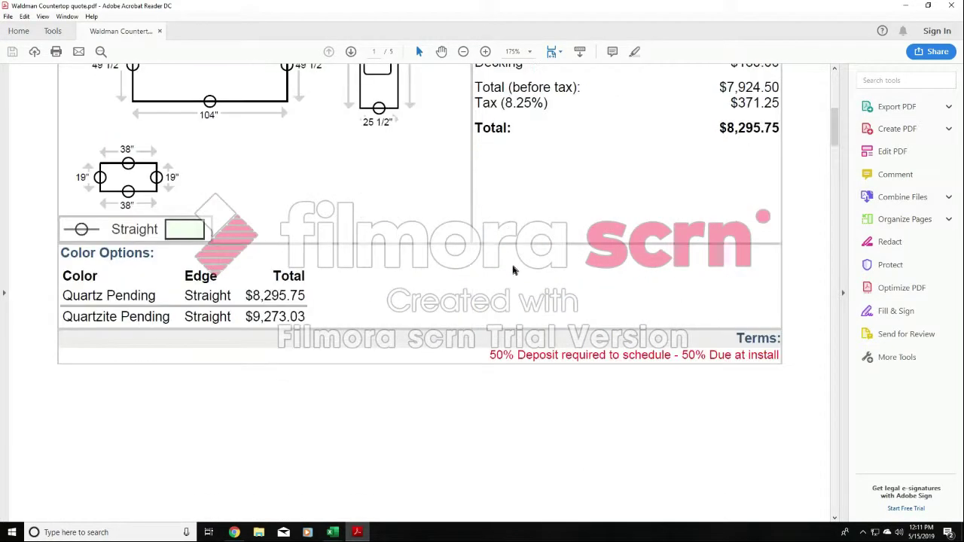
{"action": "scroll", "coordinate": [513, 269], "scroll_direction": "down", "scroll_amount": 20}
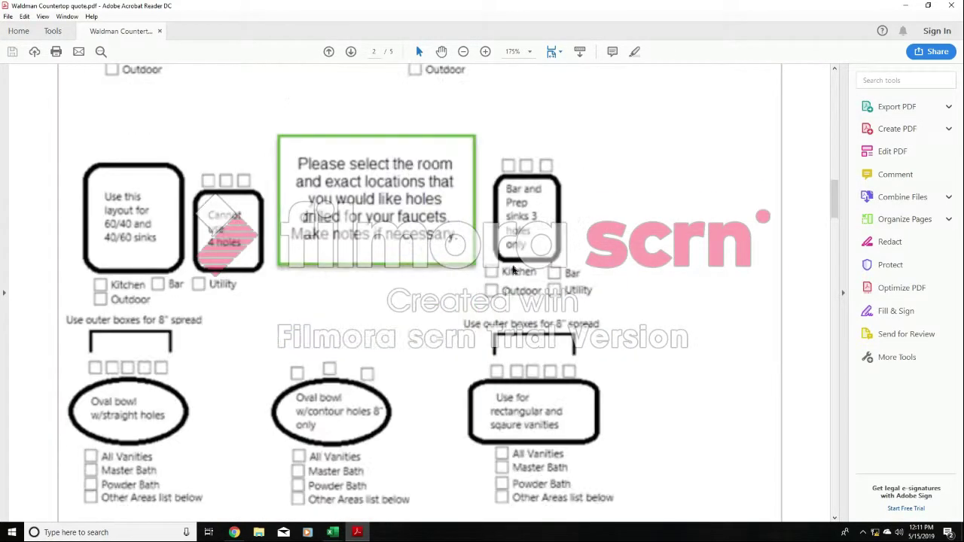
{"action": "scroll", "coordinate": [512, 269], "scroll_direction": "down", "scroll_amount": 20}
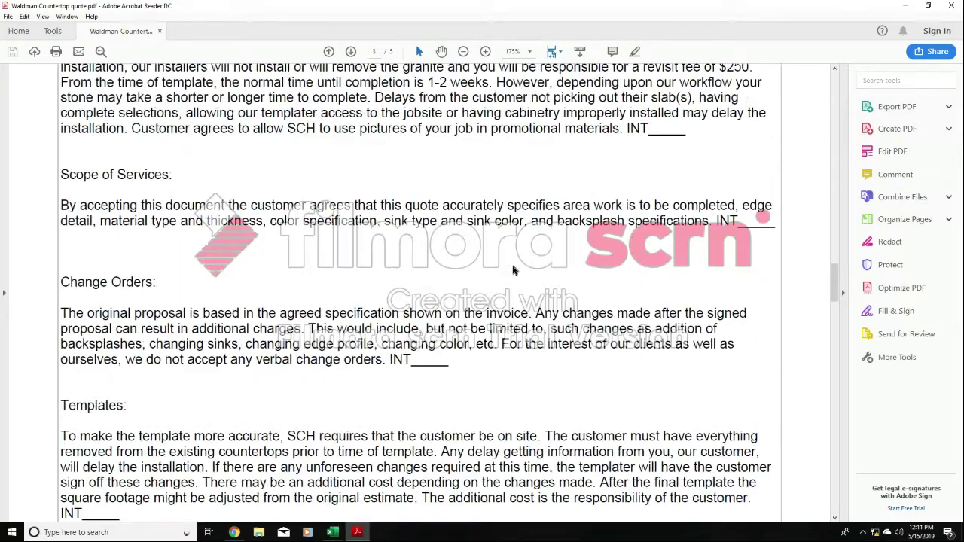
{"action": "mouse_move", "coordinate": [831, 398]}
{"action": "left_mouse_down"}
{"action": "mouse_move", "coordinate": [832, 497]}
{"action": "mouse_move", "coordinate": [834, 110]}
{"action": "left_mouse_up"}
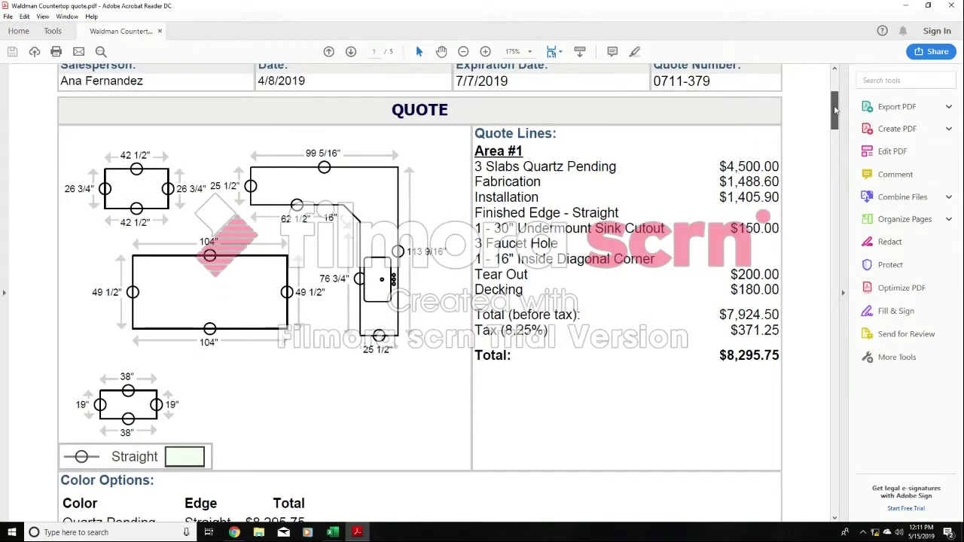
{"action": "mouse_move", "coordinate": [834, 110]}
{"action": "left_mouse_down"}
{"action": "mouse_move", "coordinate": [834, 96]}
{"action": "mouse_move", "coordinate": [834, 106]}
{"action": "left_mouse_up"}
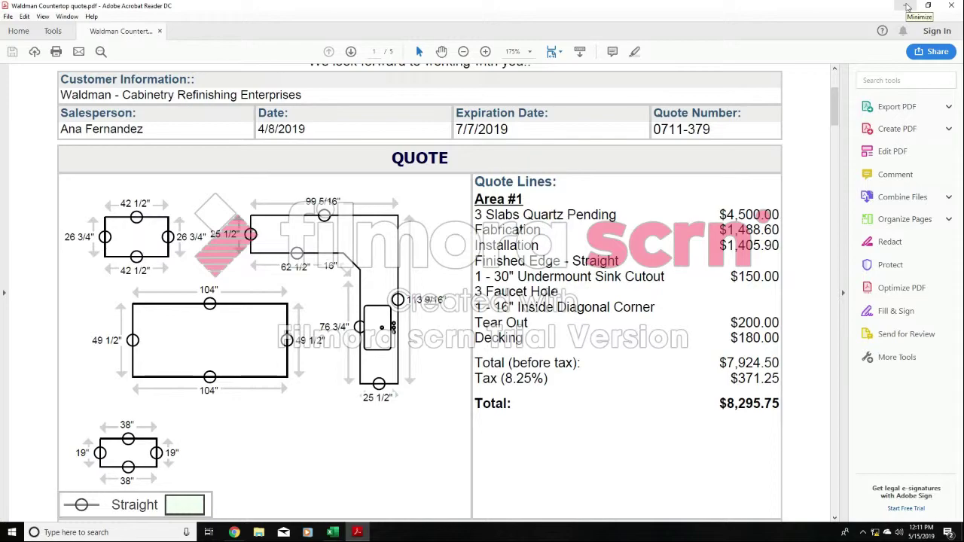
- Return to the customer's cabinet bid workbook and check the Backsplash price and description in row 10
{"action": "left_click", "coordinate": [907, 6]}
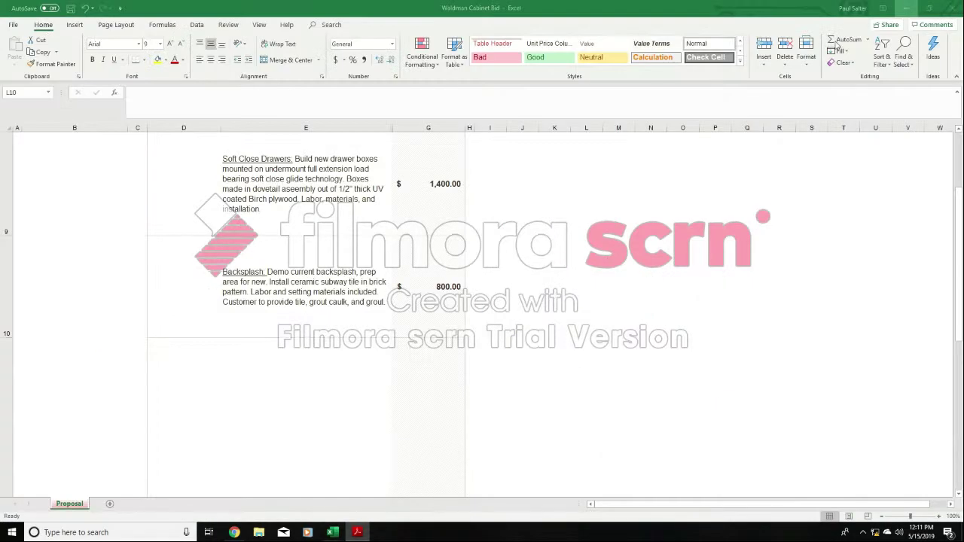
{"action": "left_click", "coordinate": [407, 290]}
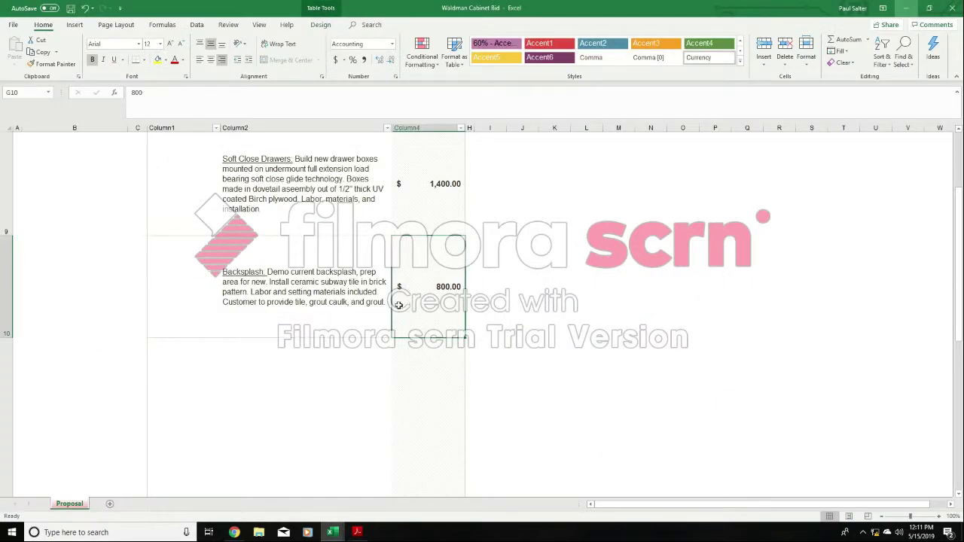
{"action": "left_click", "coordinate": [335, 355]}
{"action": "left_click", "coordinate": [339, 301]}
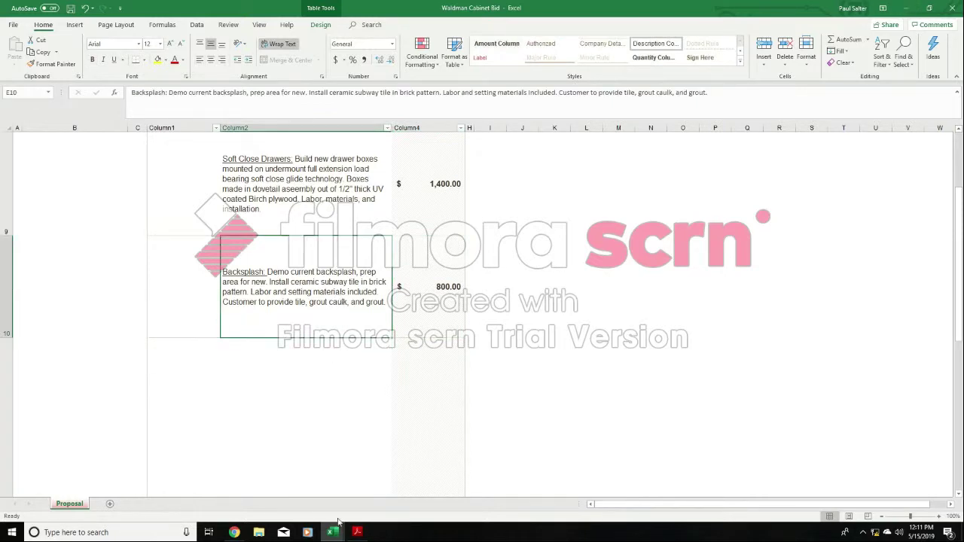
- Switch back to the countertop quote PDF and check the salesperson and quote details on its first page
{"action": "left_click", "coordinate": [356, 531]}
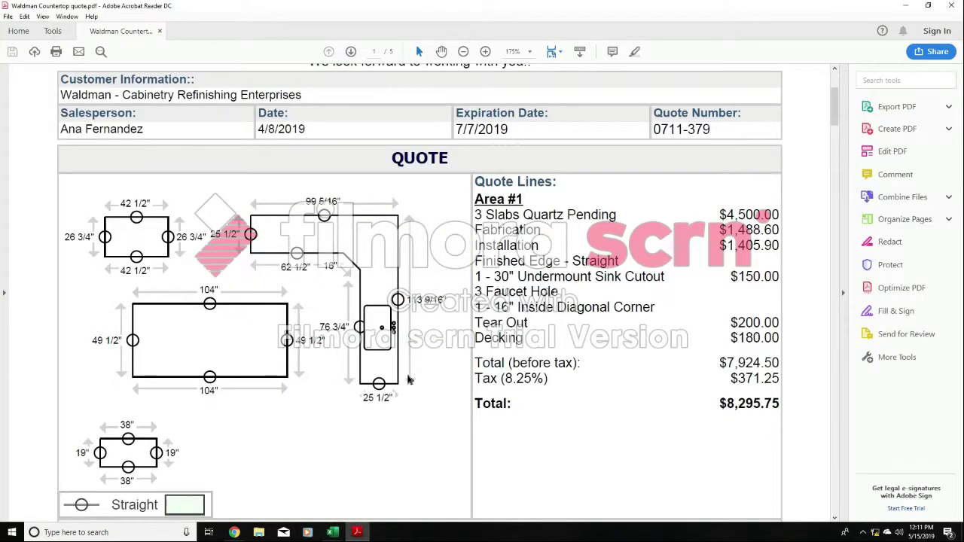
{"action": "scroll", "coordinate": [73, 197], "scroll_direction": "up", "scroll_amount": 2}
{"action": "left_click_drag", "start_coordinate": [63, 202], "coordinate": [119, 204]}
{"action": "left_click", "coordinate": [318, 325]}
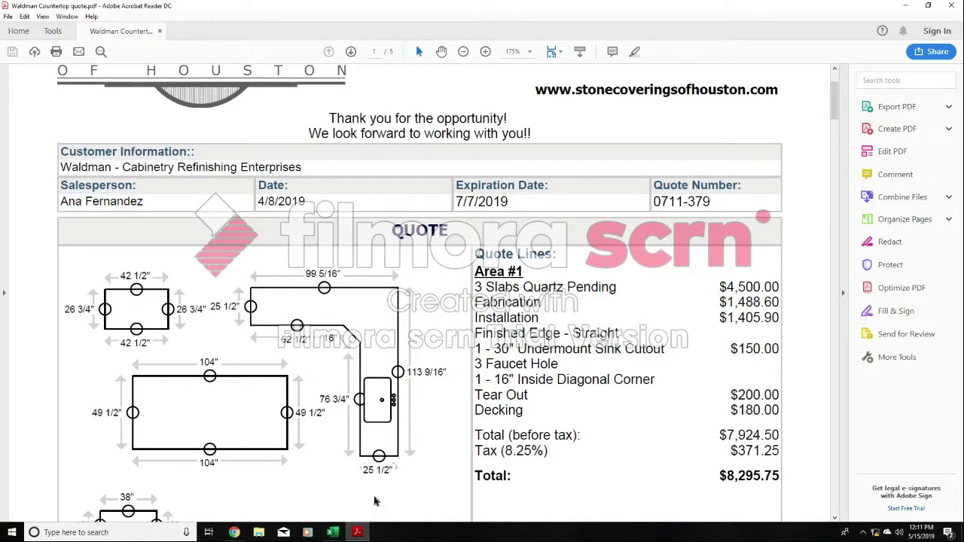
- Return to the cabinet bid workbook and review the ceramic subway tile wording in E10's Backsplash description
{"action": "left_click", "coordinate": [336, 531]}
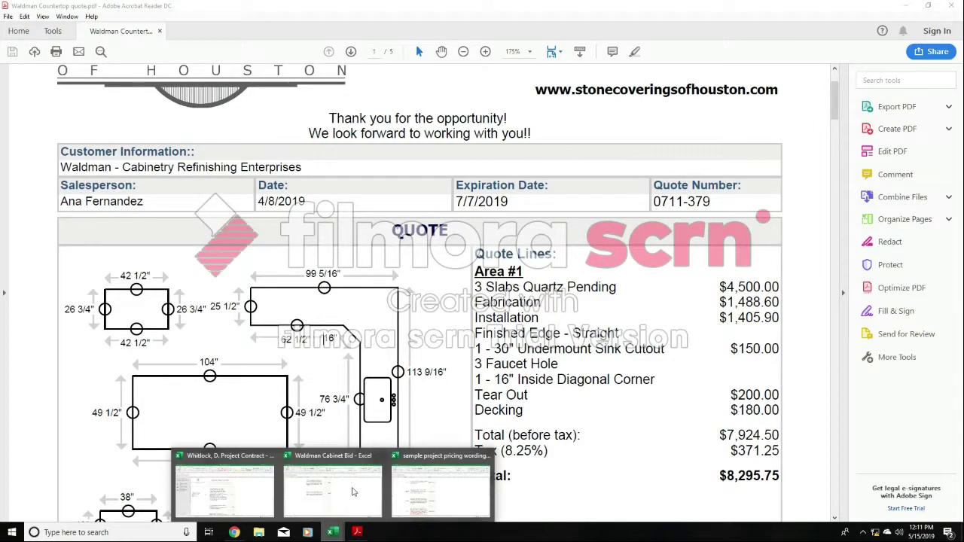
{"action": "left_click", "coordinate": [350, 491]}
{"action": "double_click", "coordinate": [346, 296]}
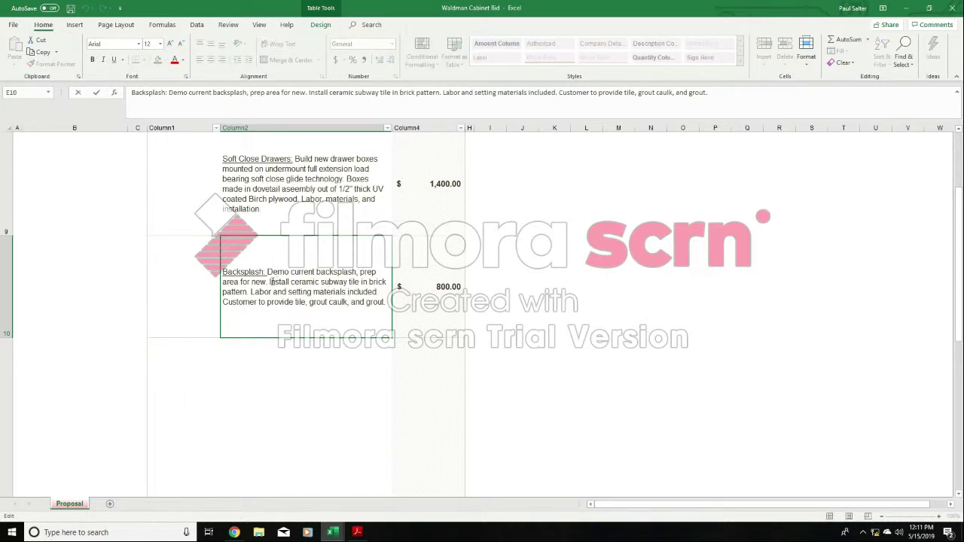
{"action": "left_click_drag", "start_coordinate": [269, 280], "coordinate": [386, 282]}
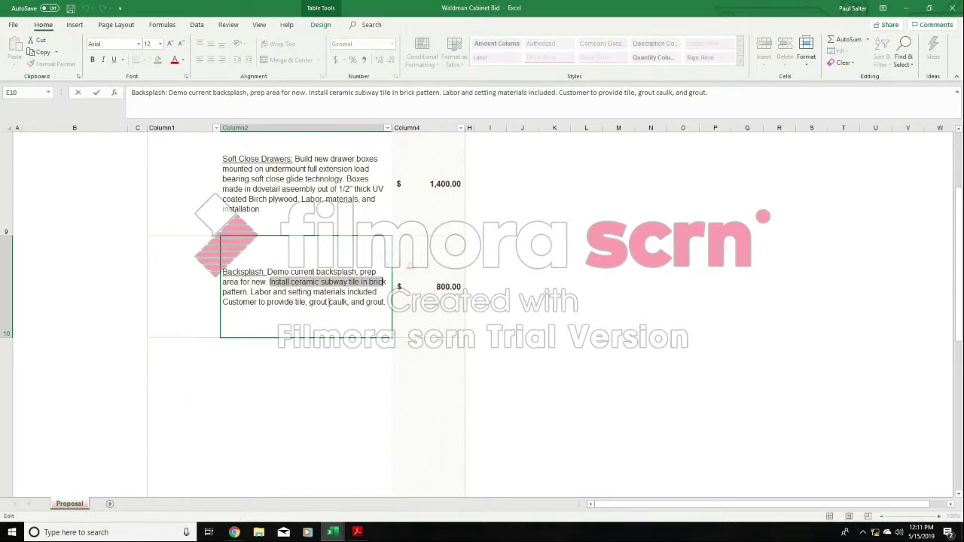
{"action": "left_click", "coordinate": [325, 302]}
- Switch to the cabinet and countertop bid email in Gmail and read its paragraph on backsplash cost
{"action": "left_click", "coordinate": [234, 532]}
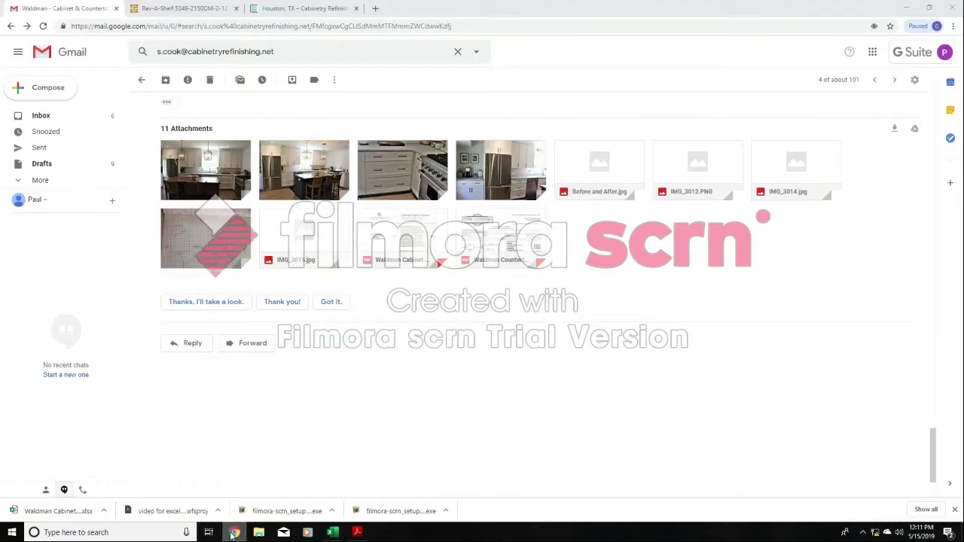
{"action": "scroll", "coordinate": [512, 371], "scroll_direction": "up", "scroll_amount": 15}
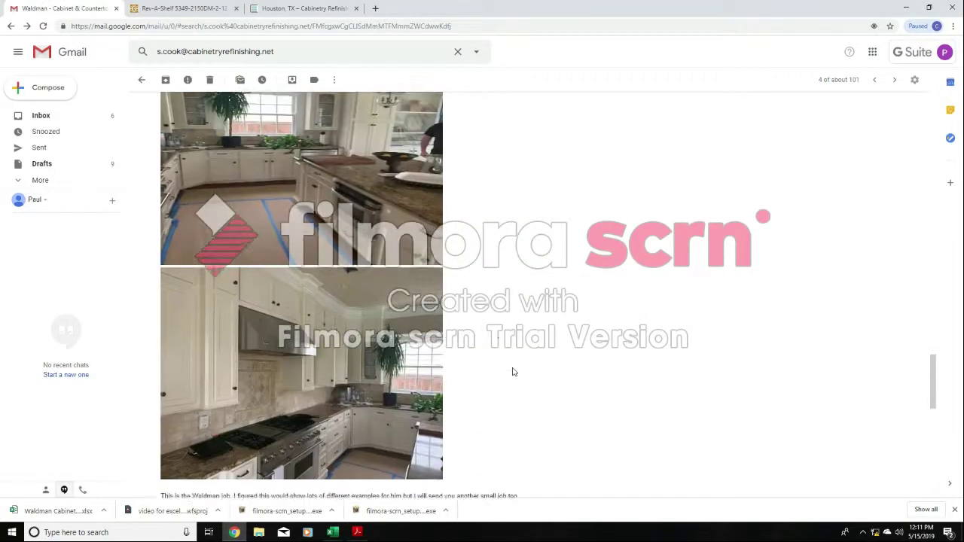
{"action": "scroll", "coordinate": [512, 371], "scroll_direction": "up", "scroll_amount": 15}
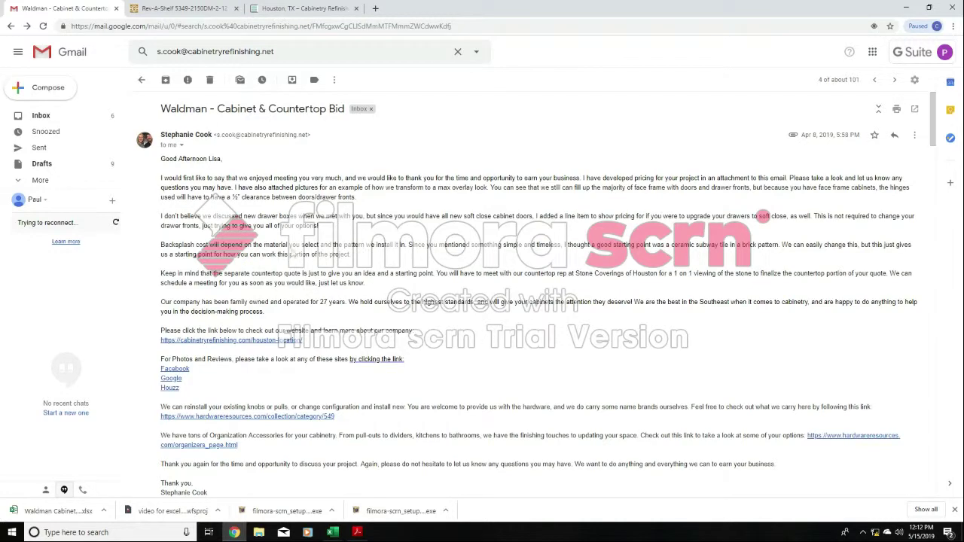
{"action": "left_click_drag", "start_coordinate": [161, 244], "coordinate": [769, 253]}
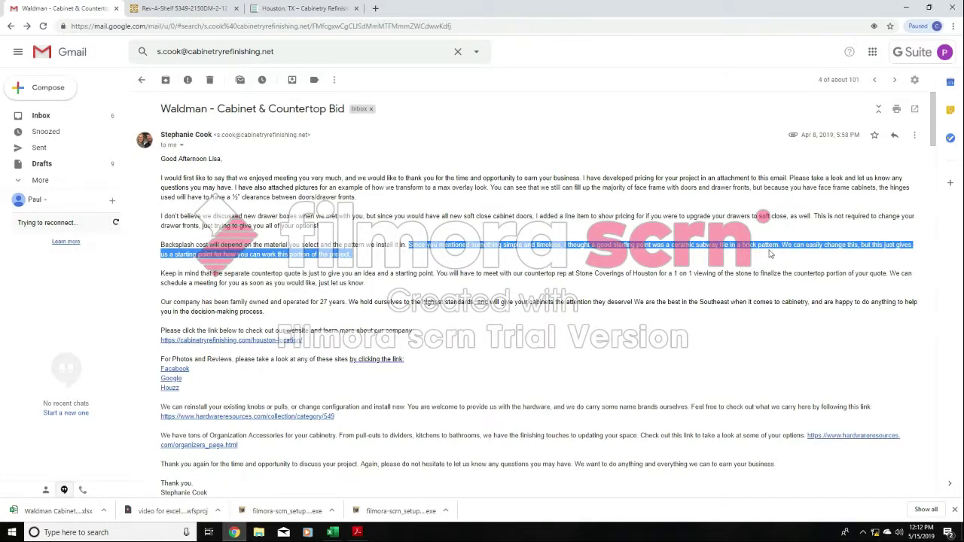
{"action": "left_click", "coordinate": [779, 247]}
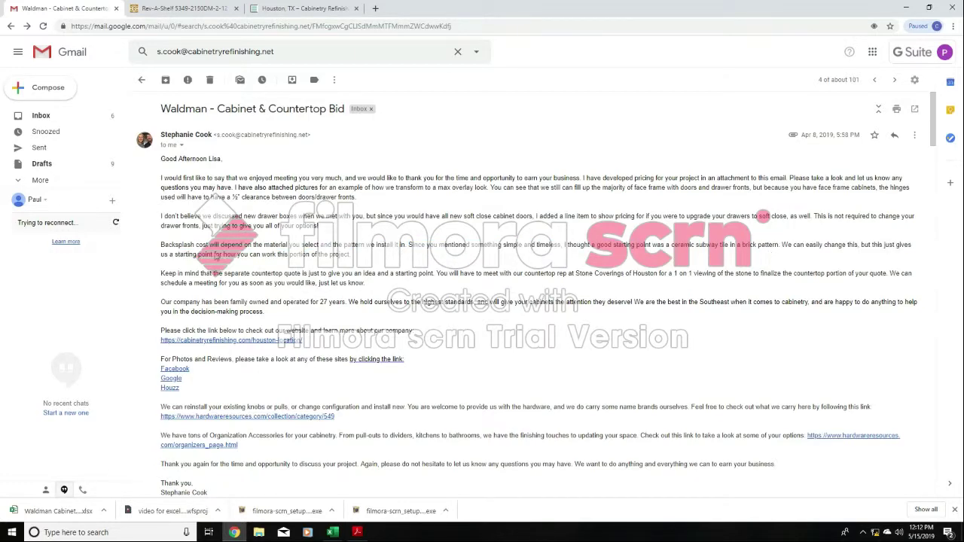
- Return to the cabinet bid workbook and review the full Backsplash description in E10, leaving its text as is
{"action": "left_click", "coordinate": [334, 532]}
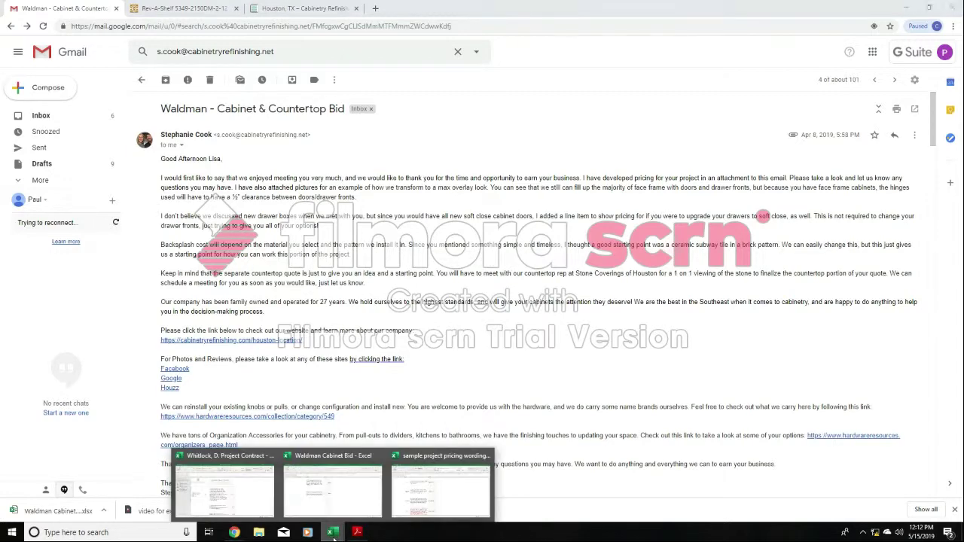
{"action": "left_click", "coordinate": [370, 499]}
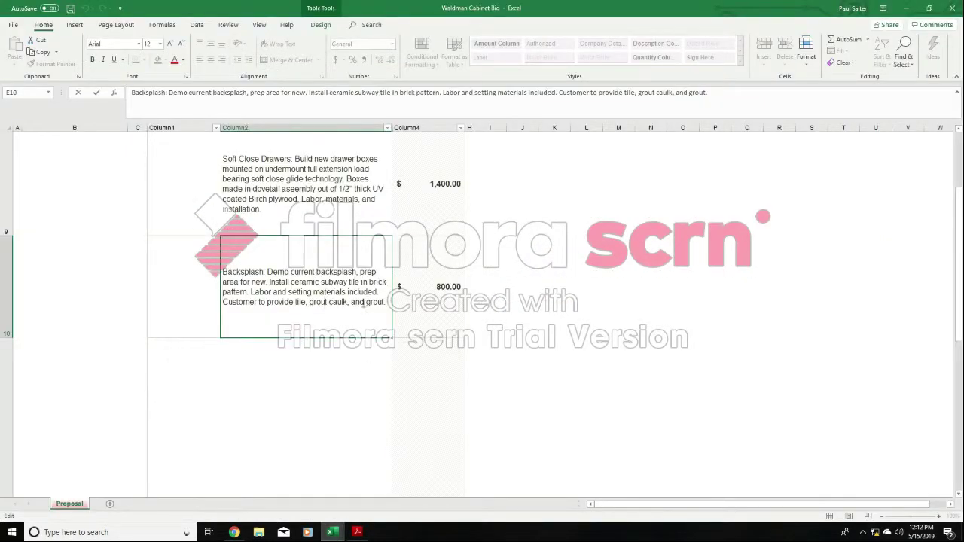
{"action": "left_click_drag", "start_coordinate": [386, 302], "coordinate": [223, 260]}
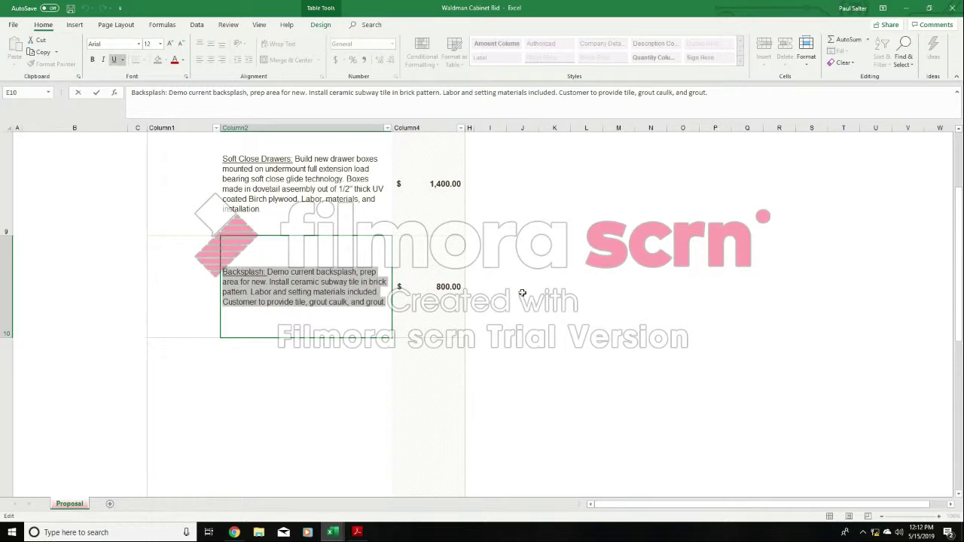
{"action": "left_click", "coordinate": [583, 295]}
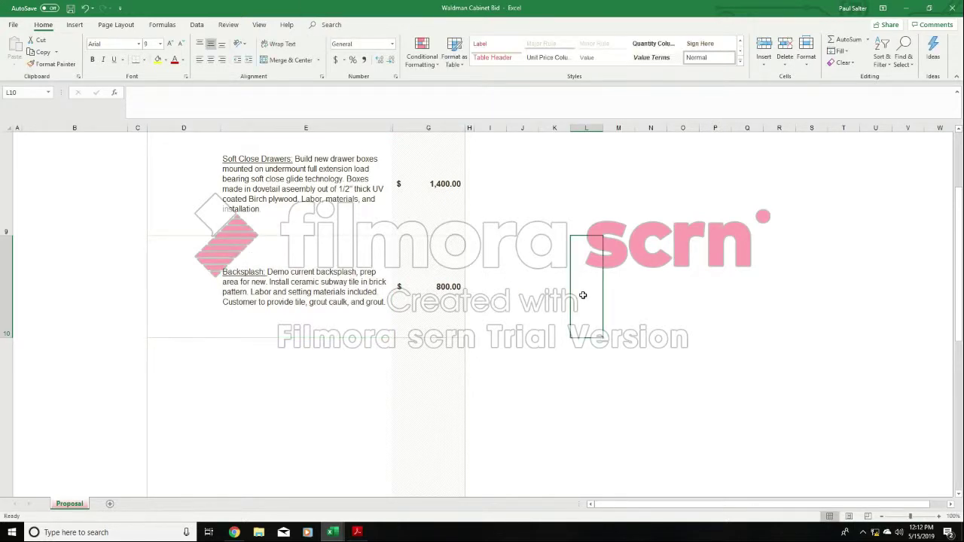
- Examine the empty row 11 cells below the Backsplash item and the Kitchen area label in D7
{"action": "left_click", "coordinate": [265, 390]}
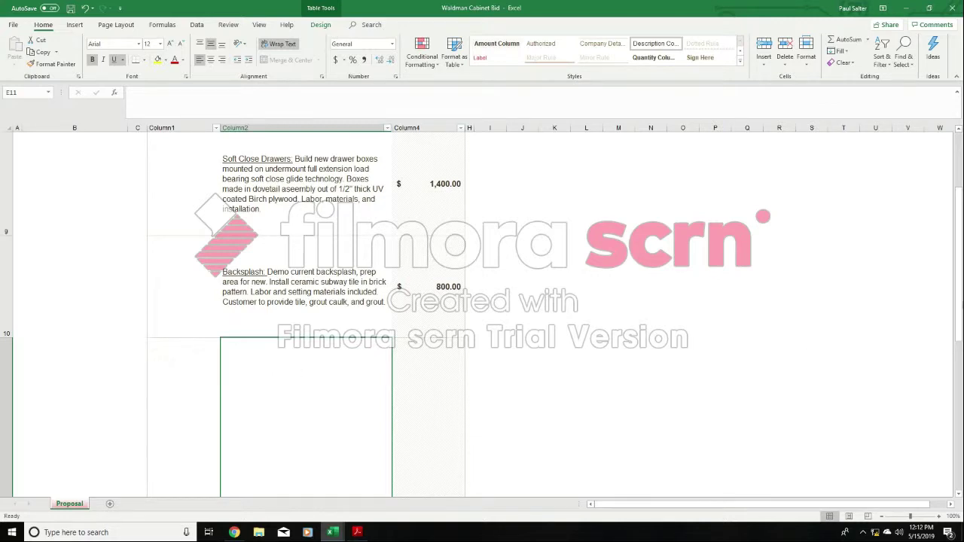
{"action": "left_click_drag", "start_coordinate": [959, 300], "coordinate": [959, 306]}
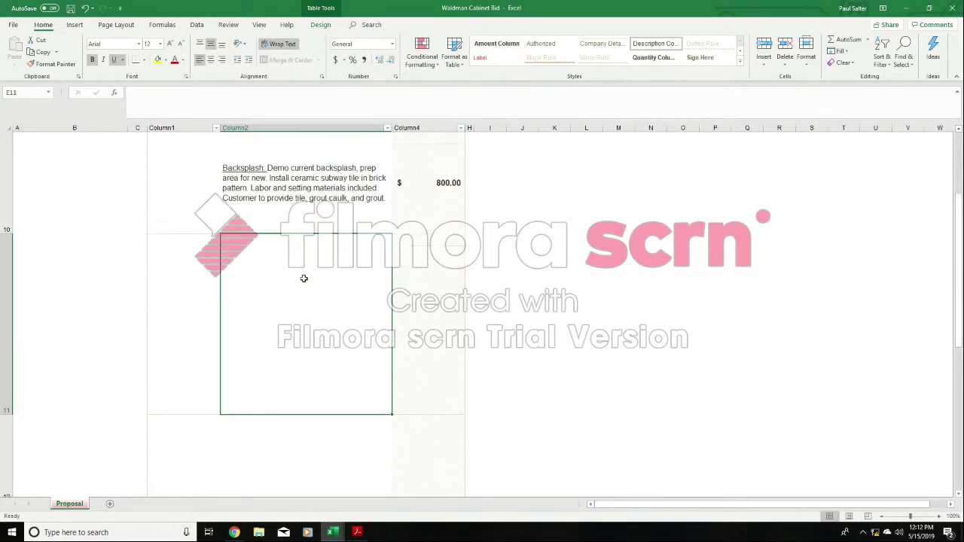
{"action": "left_click", "coordinate": [198, 297]}
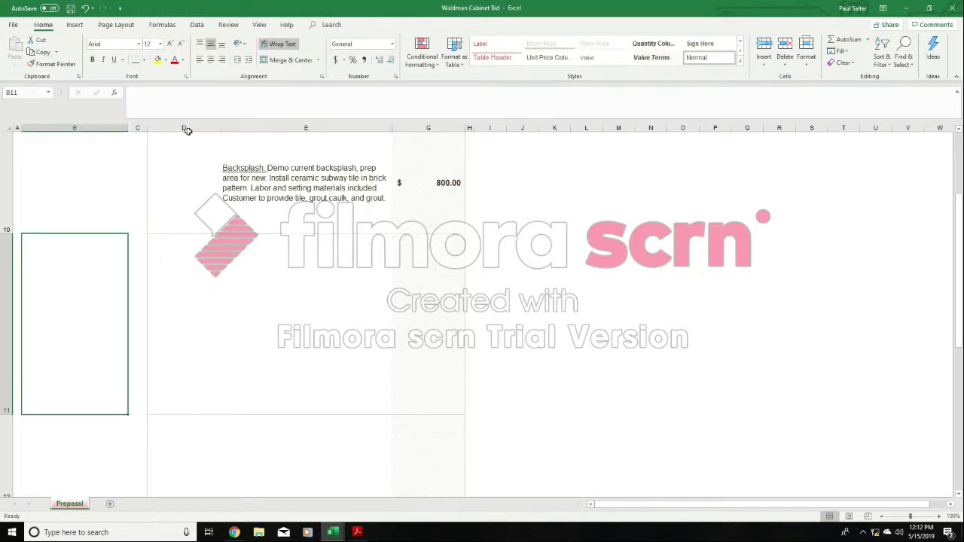
{"action": "left_click", "coordinate": [185, 129]}
{"action": "left_click", "coordinate": [200, 286]}
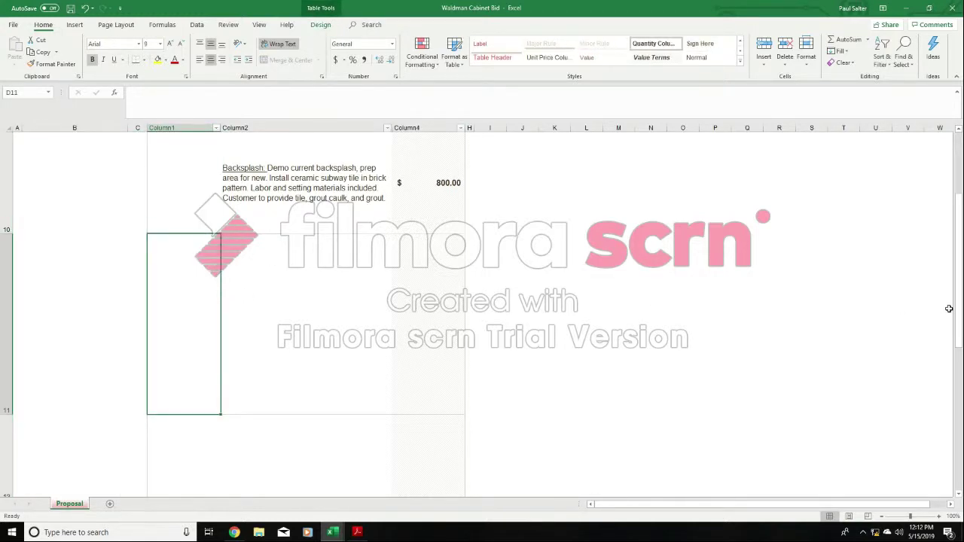
{"action": "left_click_drag", "start_coordinate": [959, 310], "coordinate": [959, 265]}
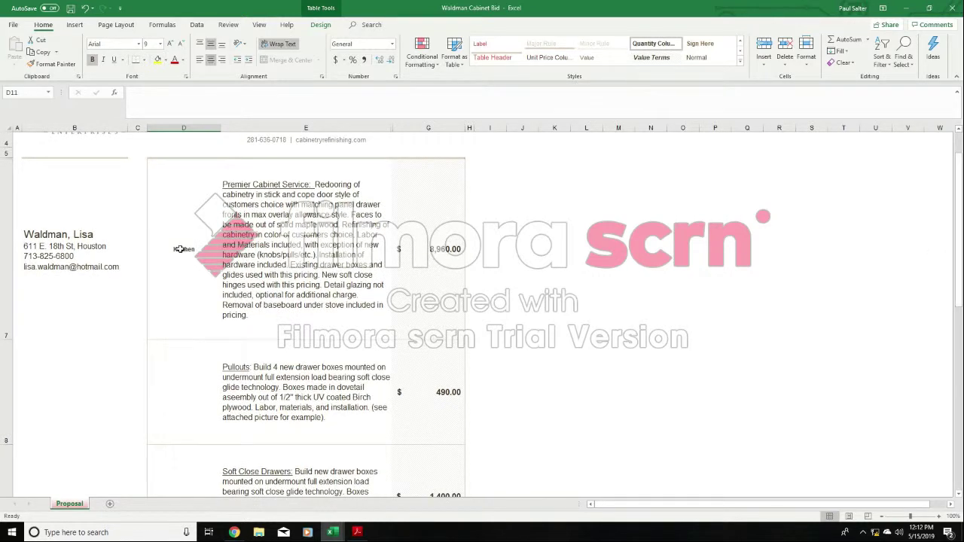
{"action": "left_click", "coordinate": [183, 248]}
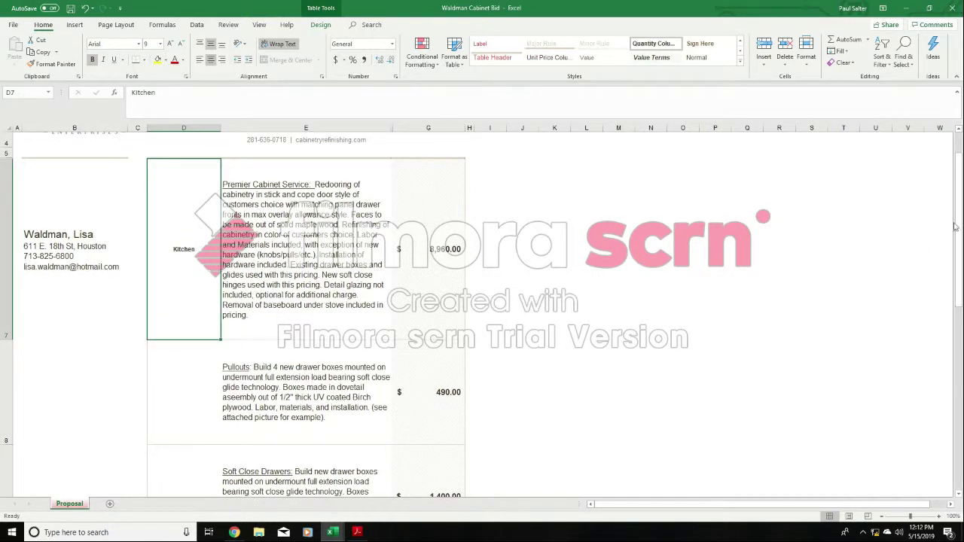
{"action": "left_click_drag", "start_coordinate": [957, 225], "coordinate": [959, 247]}
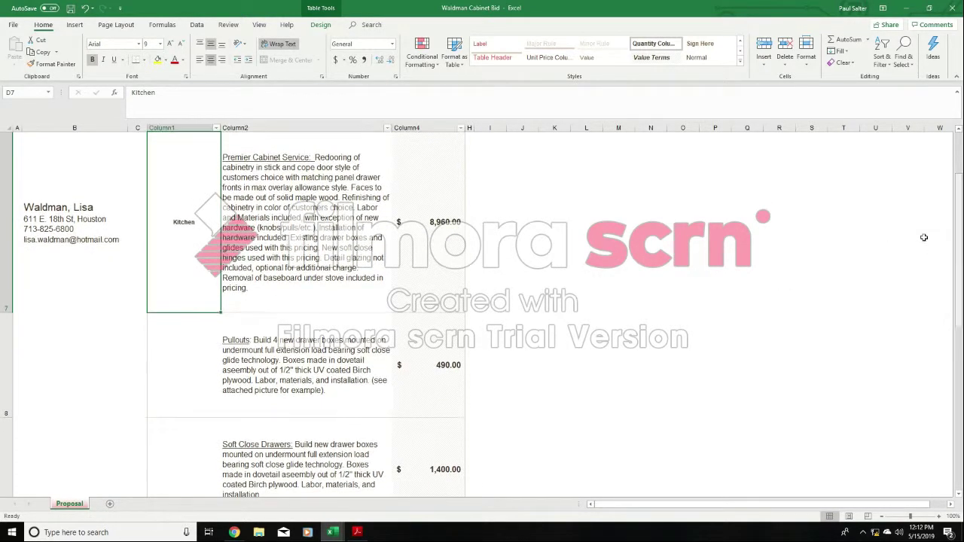
- Enter Built Ins as the area label in D11, in the row below the Backsplash item
{"action": "scroll", "coordinate": [291, 401], "scroll_direction": "down", "scroll_amount": 1}
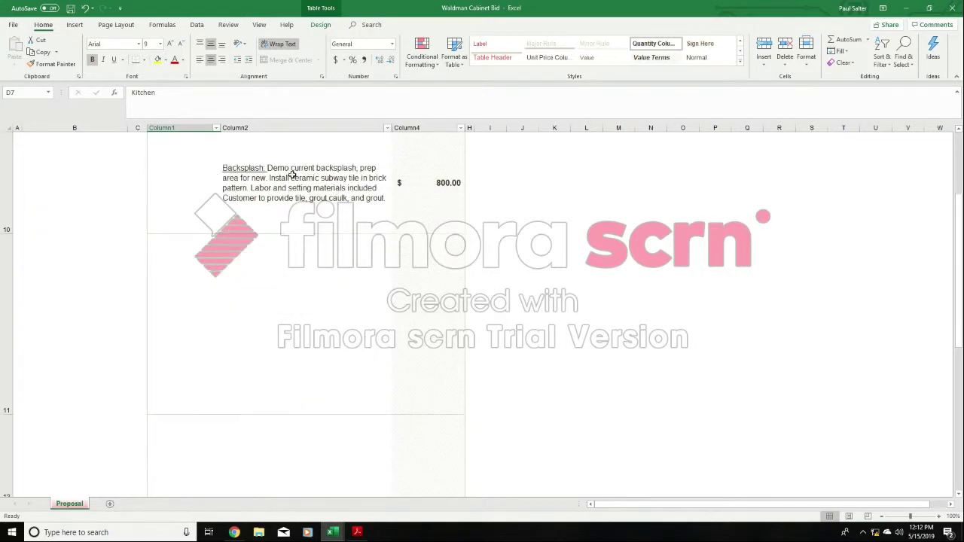
{"action": "left_click", "coordinate": [198, 311]}
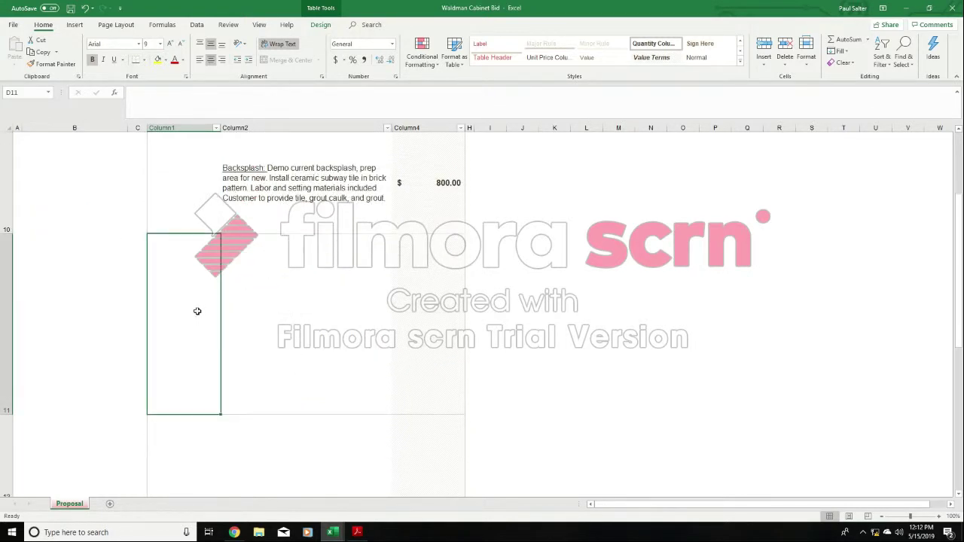
{"action": "type", "text": "Built Ins"}
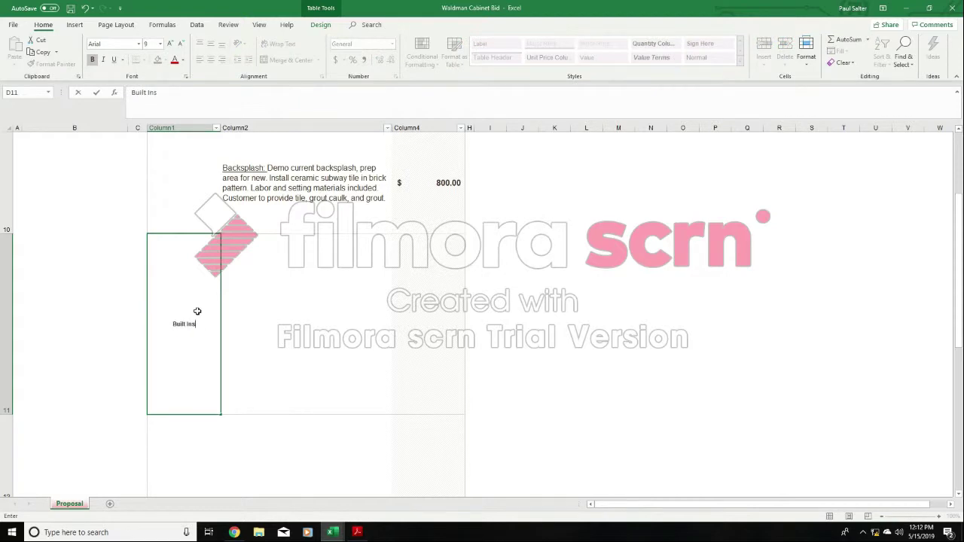
{"action": "left_click", "coordinate": [530, 307]}
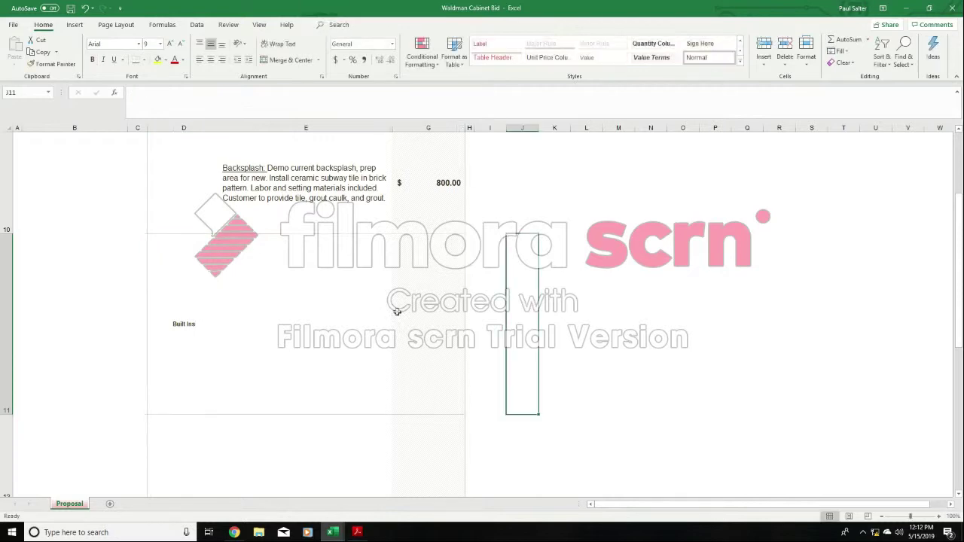
- Review the Premier Cabinet Service description in E7, and compare it with the wording in E8 of the sample project pricing wording workbook
{"action": "scroll", "coordinate": [267, 322], "scroll_direction": "up", "scroll_amount": 2}
{"action": "left_click", "coordinate": [316, 238]}
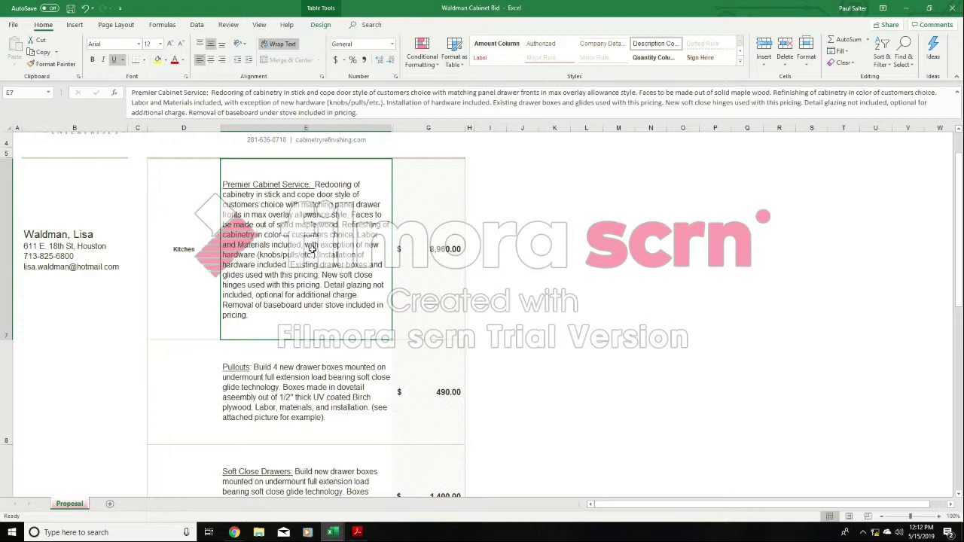
{"action": "mouse_move", "coordinate": [332, 532]}
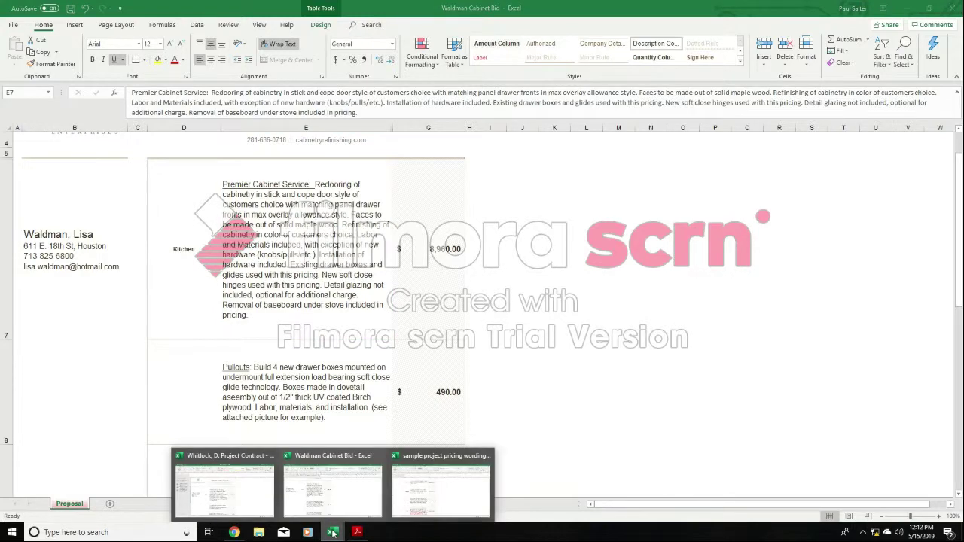
{"action": "left_click", "coordinate": [440, 482]}
{"action": "scroll", "coordinate": [467, 342], "scroll_direction": "up", "scroll_amount": 9}
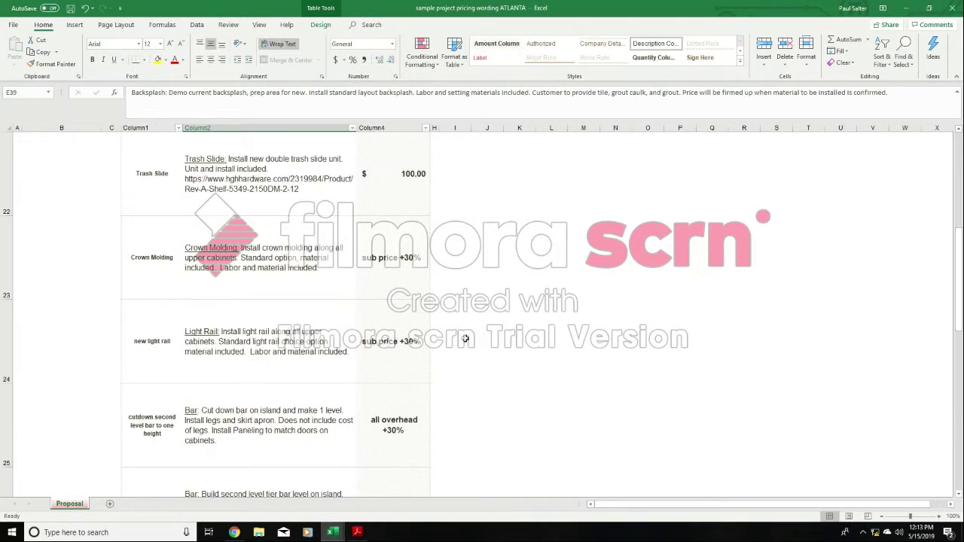
{"action": "scroll", "coordinate": [464, 339], "scroll_direction": "up", "scroll_amount": 3}
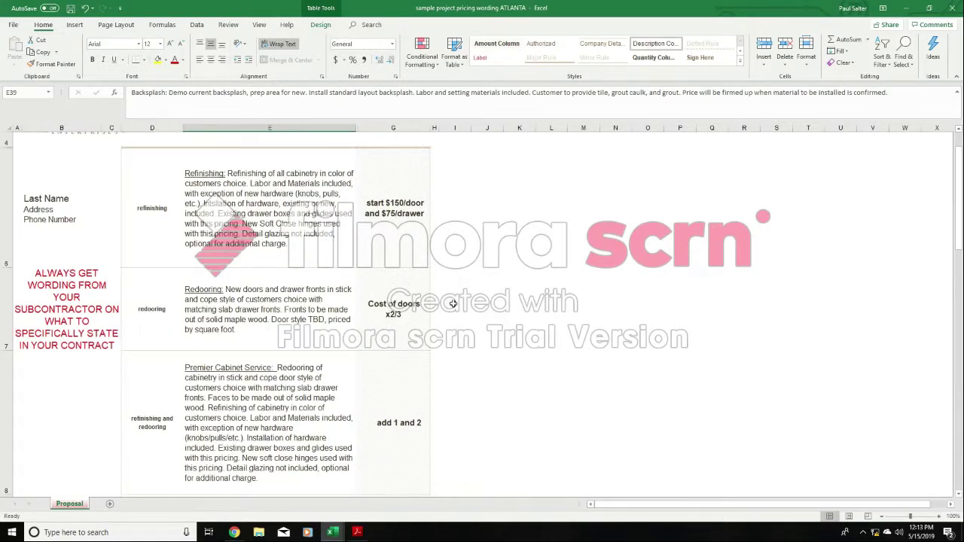
{"action": "left_click", "coordinate": [325, 369]}
{"action": "scroll", "coordinate": [325, 369], "scroll_direction": "down", "scroll_amount": 1}
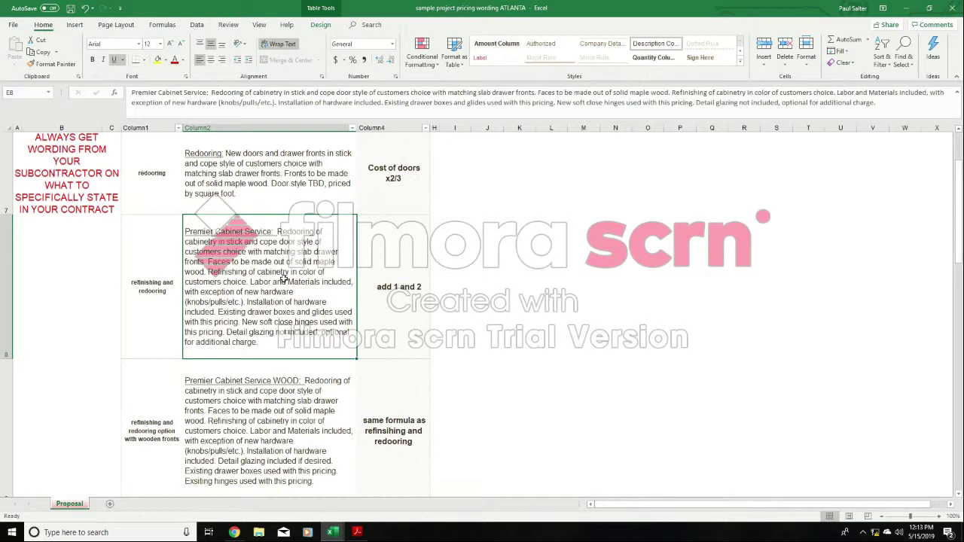
{"action": "mouse_move", "coordinate": [331, 531]}
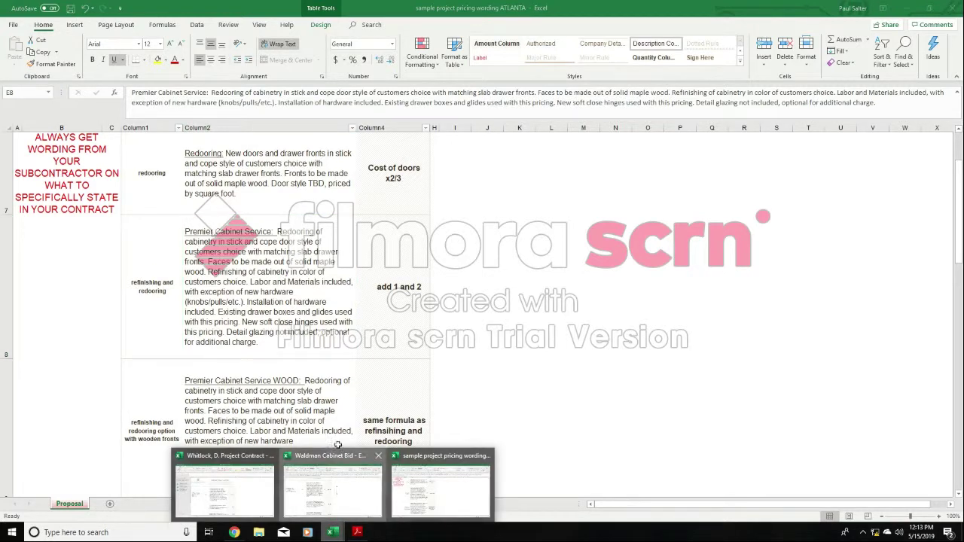
- Return to the cabinet bid workbook and copy the Premier Cabinet Service description from E7 into E11 beside Built Ins
{"action": "left_click", "coordinate": [337, 494]}
{"action": "right_click", "coordinate": [333, 227]}
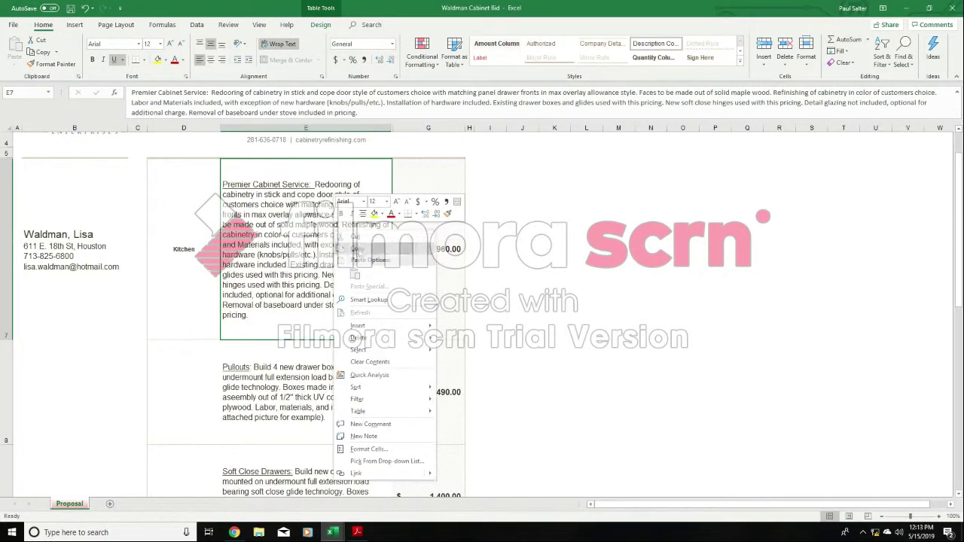
{"action": "left_click", "coordinate": [358, 249]}
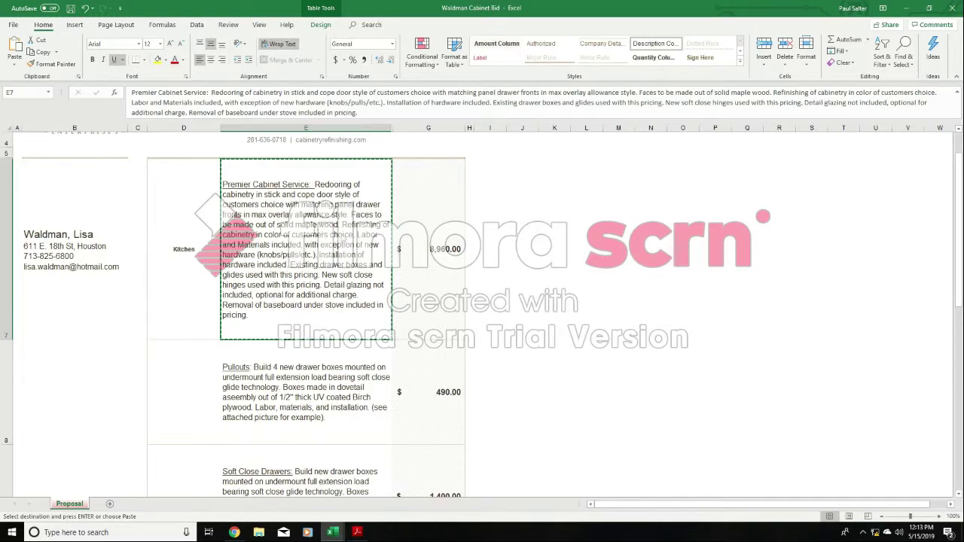
{"action": "right_click", "coordinate": [322, 228]}
{"action": "left_click", "coordinate": [482, 219]}
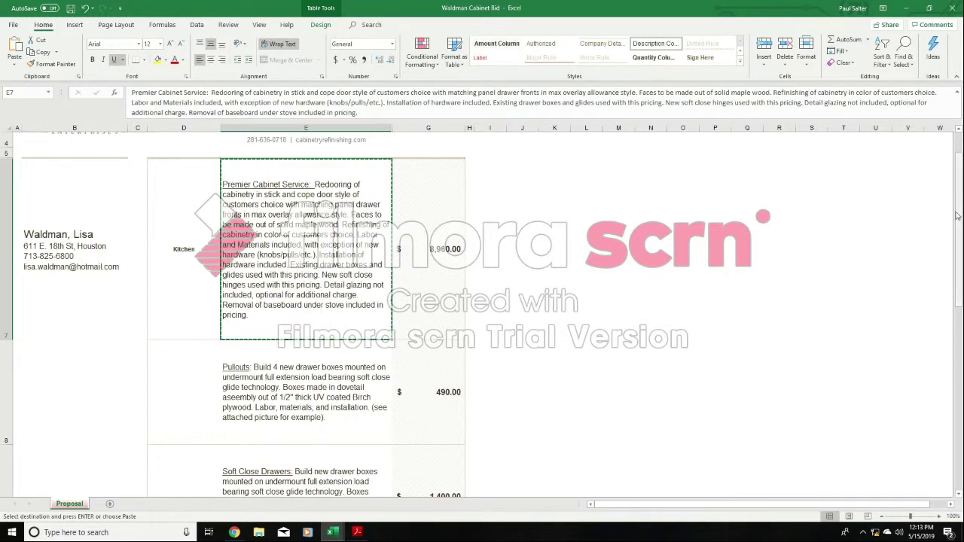
{"action": "left_click_drag", "start_coordinate": [958, 228], "coordinate": [959, 263]}
{"action": "left_click", "coordinate": [283, 367]}
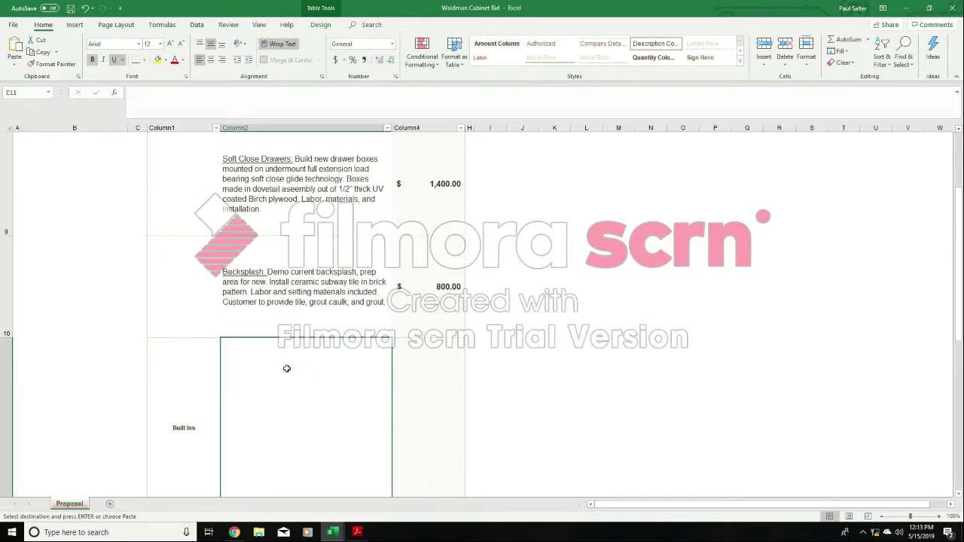
{"action": "right_click", "coordinate": [300, 373]}
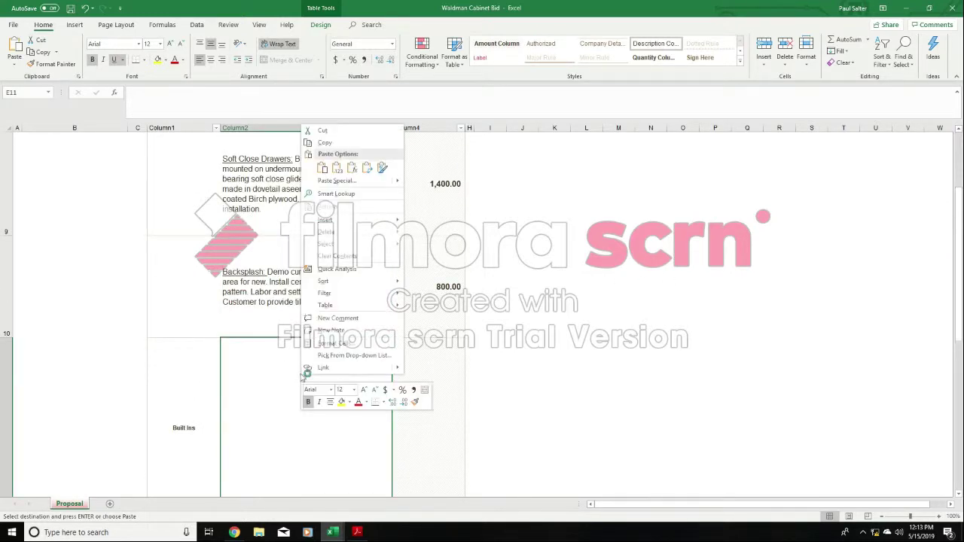
{"action": "left_click", "coordinate": [321, 169]}
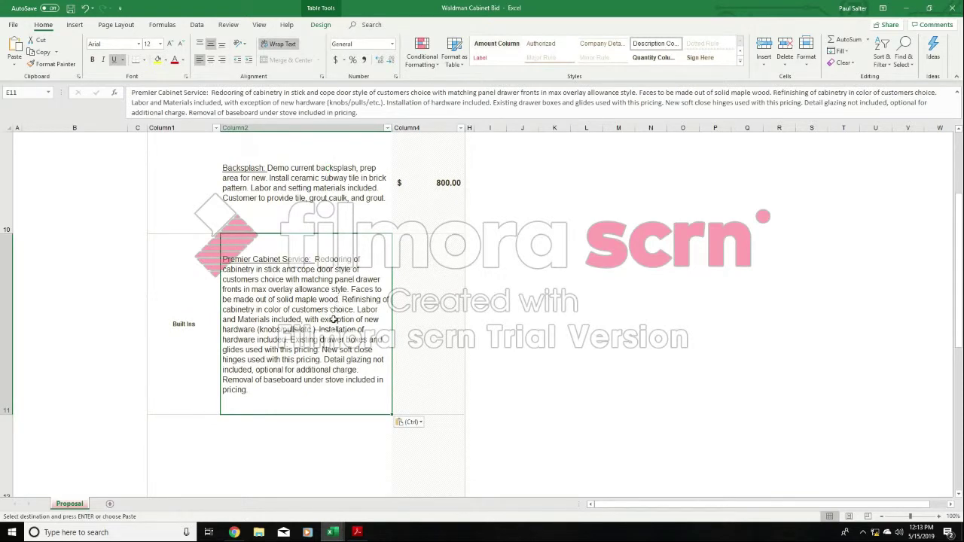
- Delete the sentence "Removal of baseboard under stove included in pricing." from the Built Ins description in E11
{"action": "double_click", "coordinate": [269, 390]}
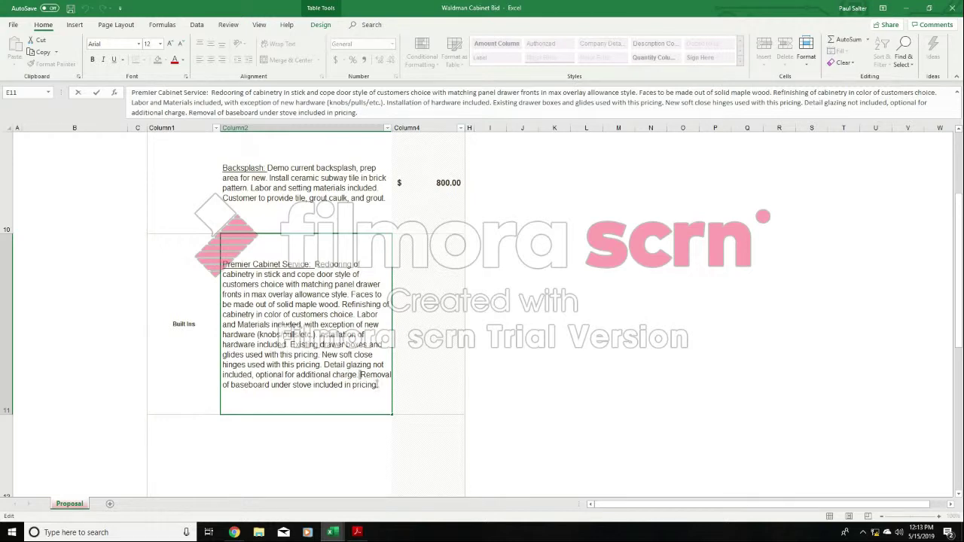
{"action": "left_click_drag", "start_coordinate": [360, 374], "coordinate": [384, 393]}
{"action": "key", "text": "BackSpace"}
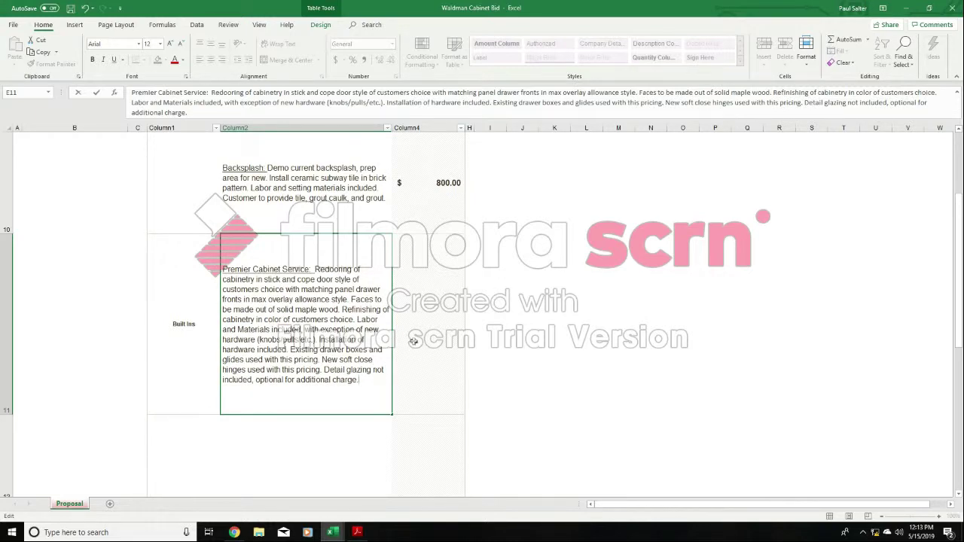
{"action": "left_click", "coordinate": [504, 326]}
- Delete the sentence "Existing drawer boxes and glides used with this pricing." from the Built Ins description in E11
{"action": "left_click", "coordinate": [310, 303]}
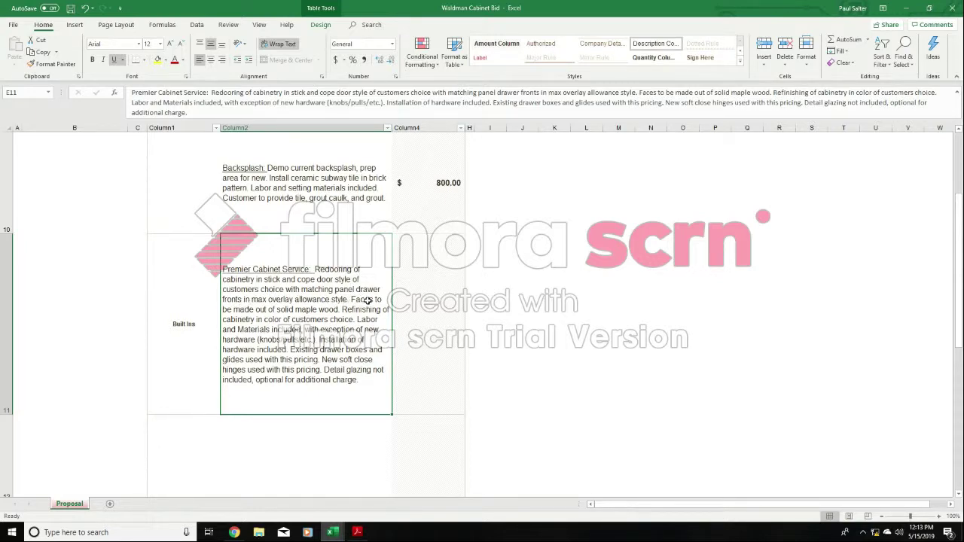
{"action": "double_click", "coordinate": [300, 350]}
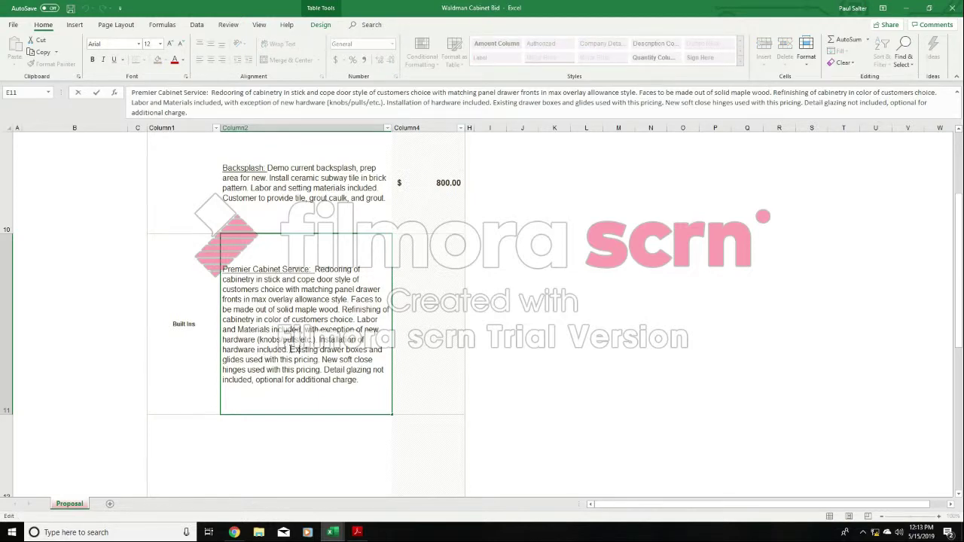
{"action": "left_click_drag", "start_coordinate": [290, 350], "coordinate": [319, 360]}
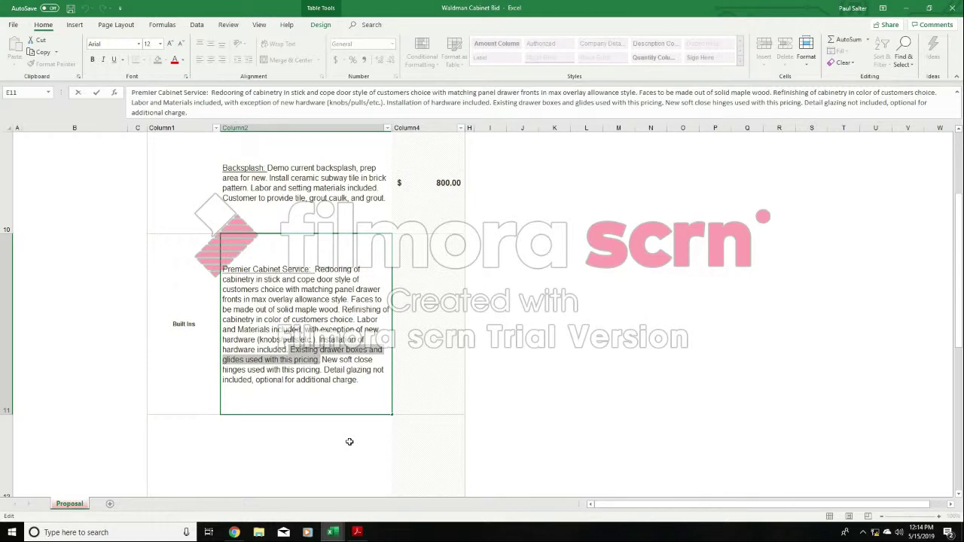
{"action": "key", "text": "Delete"}
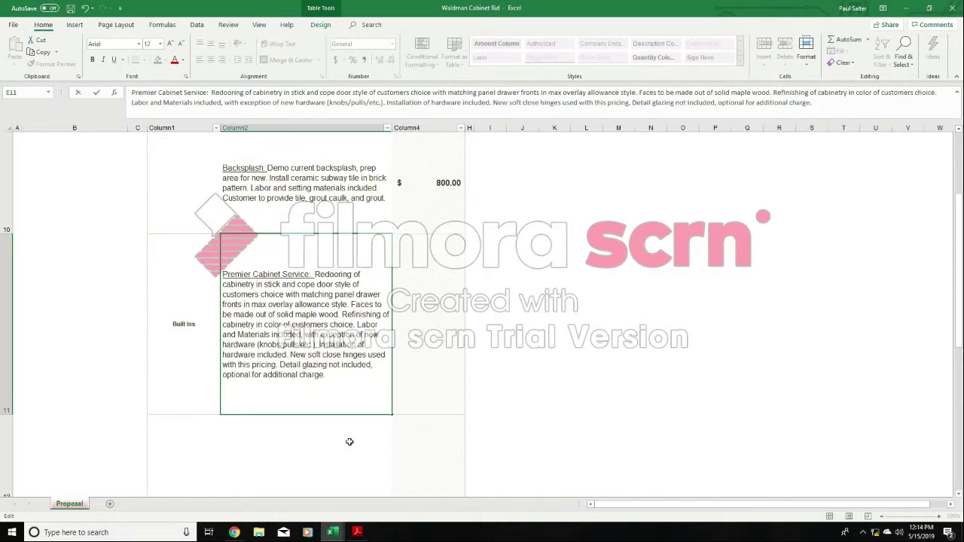
{"action": "left_click", "coordinate": [523, 317]}
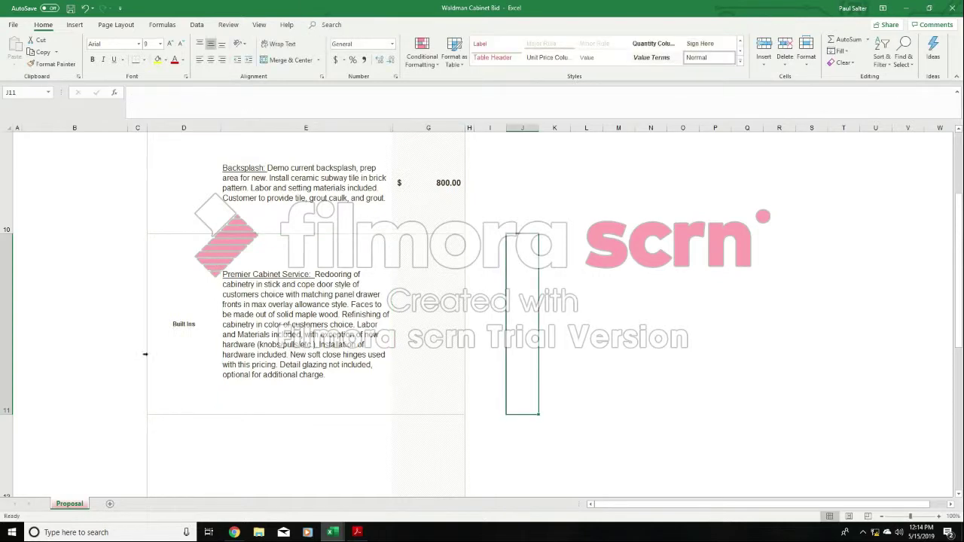
- Reduce the height of row 11 slightly and enter NO CHARGE as the Built Ins price in G11
{"action": "left_click_drag", "start_coordinate": [8, 414], "coordinate": [15, 394]}
{"action": "left_click", "coordinate": [436, 301]}
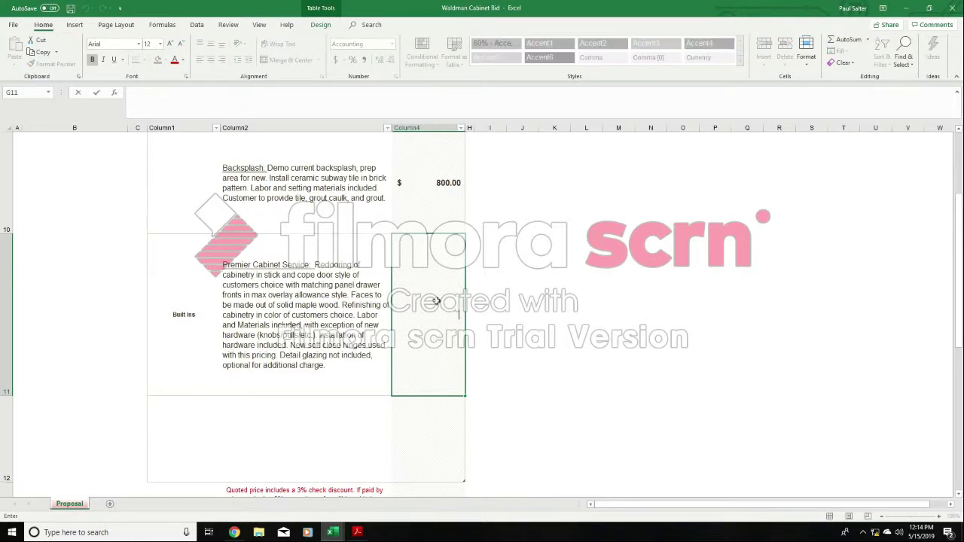
{"action": "type", "text": "NO CHARGE"}
{"action": "left_click", "coordinate": [564, 305]}
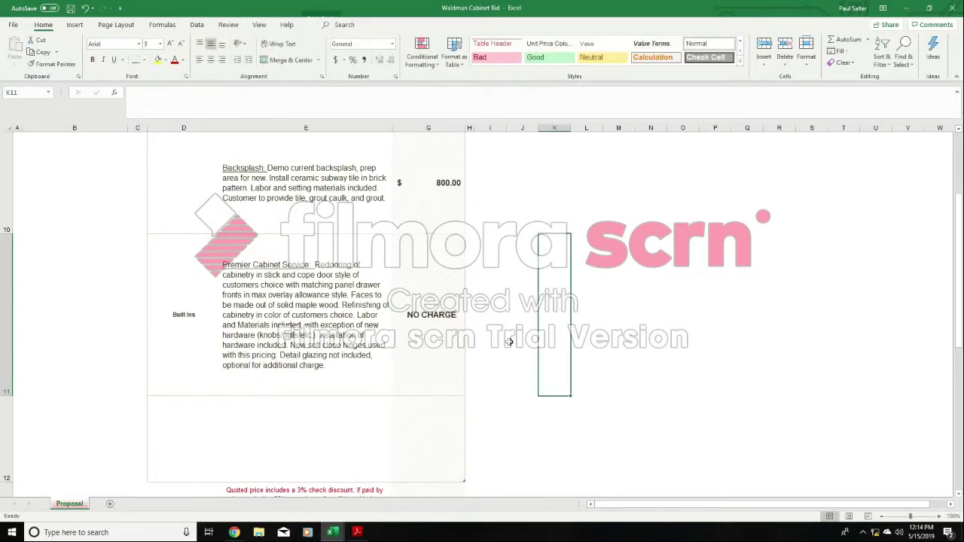
- Enter Interiors as the area label in D12 and make row 12 slightly taller
{"action": "left_click", "coordinate": [299, 431]}
{"action": "left_click", "coordinate": [201, 435]}
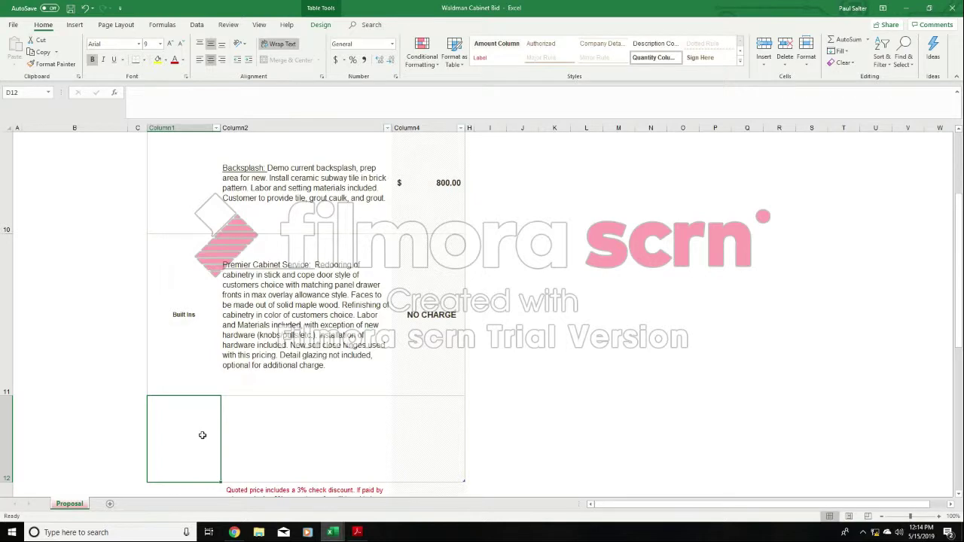
{"action": "type", "text": "Interiors"}
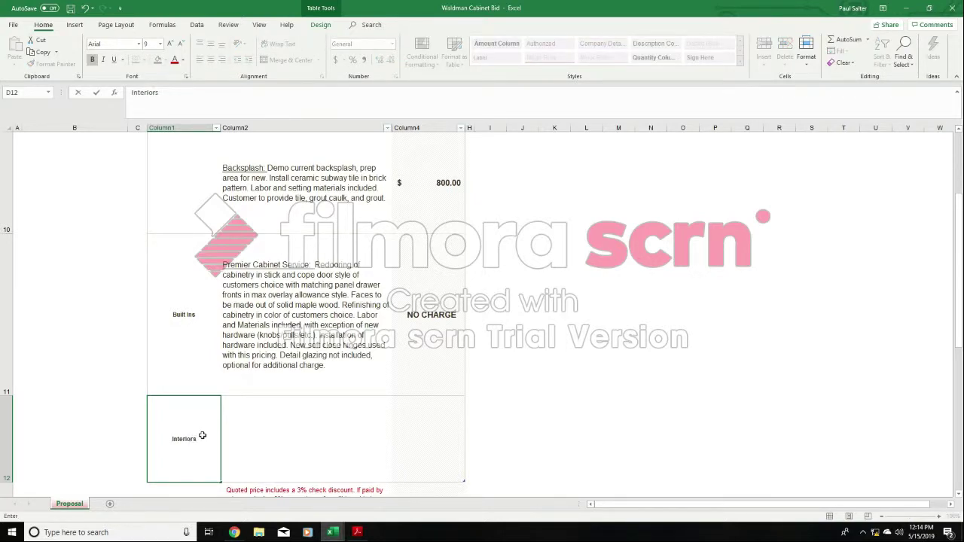
{"action": "left_click", "coordinate": [312, 418]}
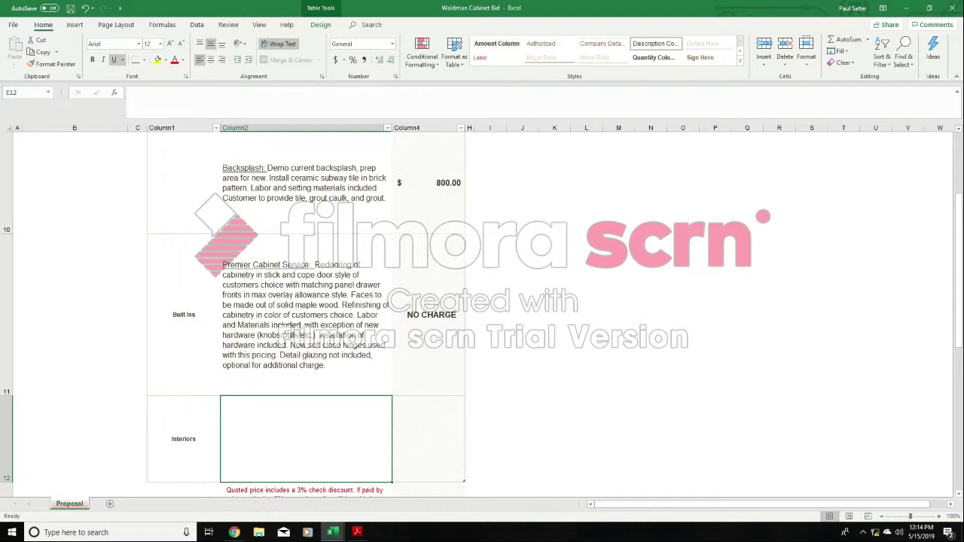
{"action": "scroll", "coordinate": [28, 387], "scroll_direction": "down", "scroll_amount": 3}
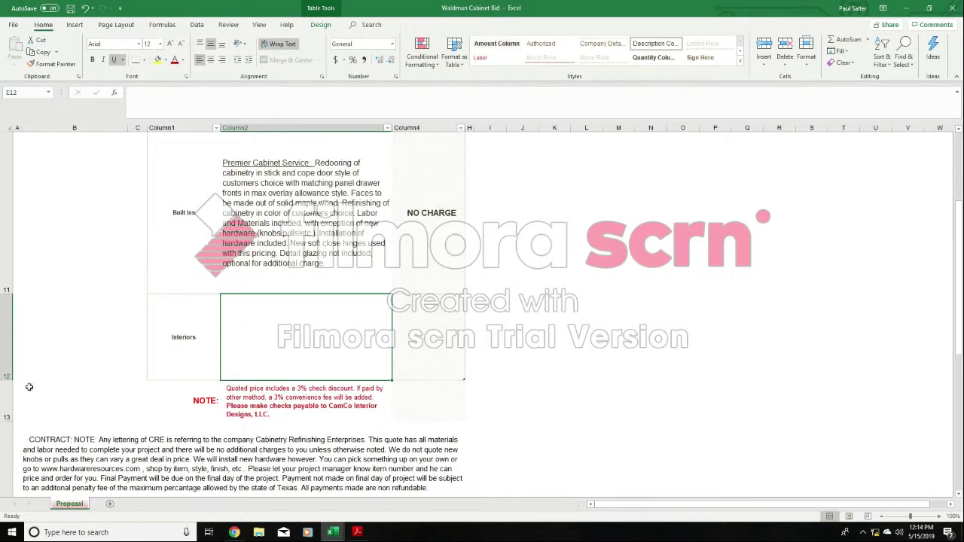
{"action": "left_click_drag", "start_coordinate": [9, 381], "coordinate": [9, 385]}
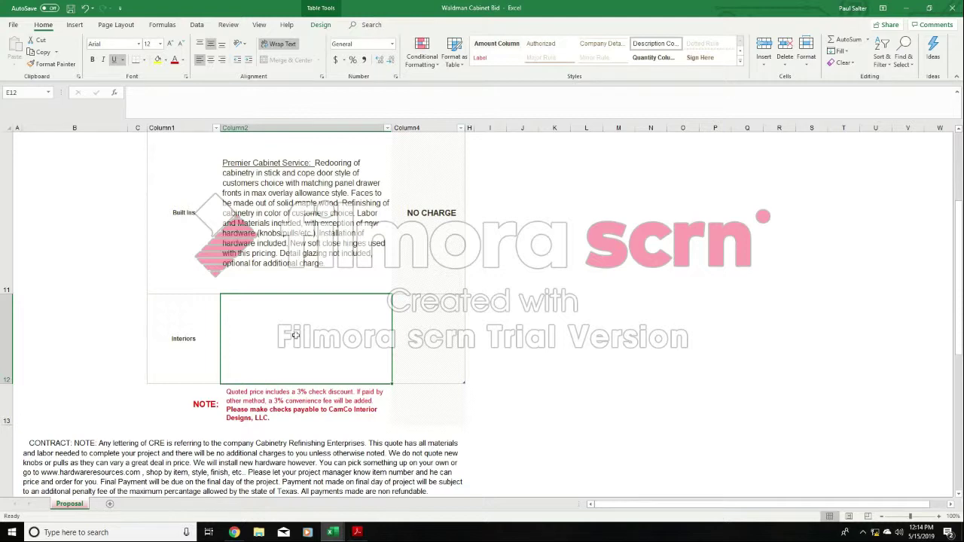
- Switch to the sample project pricing wording ATLANTA workbook and copy the Refinishing description in E6
{"action": "left_click", "coordinate": [333, 534]}
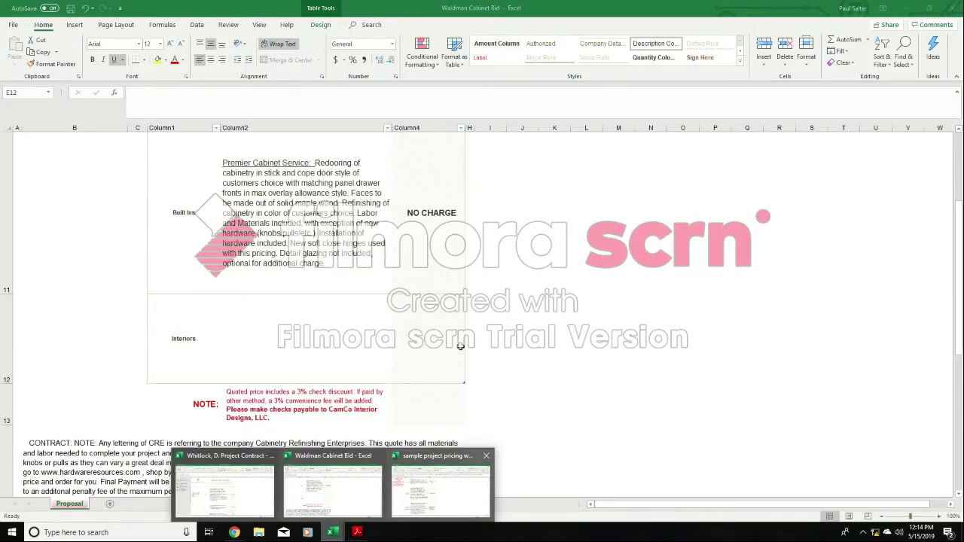
{"action": "left_click", "coordinate": [419, 491]}
{"action": "scroll", "coordinate": [298, 260], "scroll_direction": "up", "scroll_amount": 3}
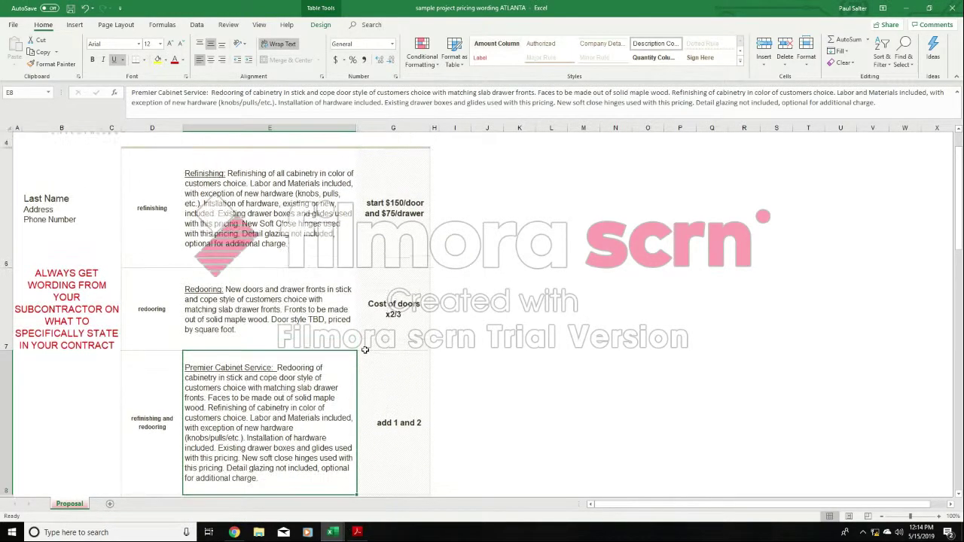
{"action": "left_click", "coordinate": [298, 260]}
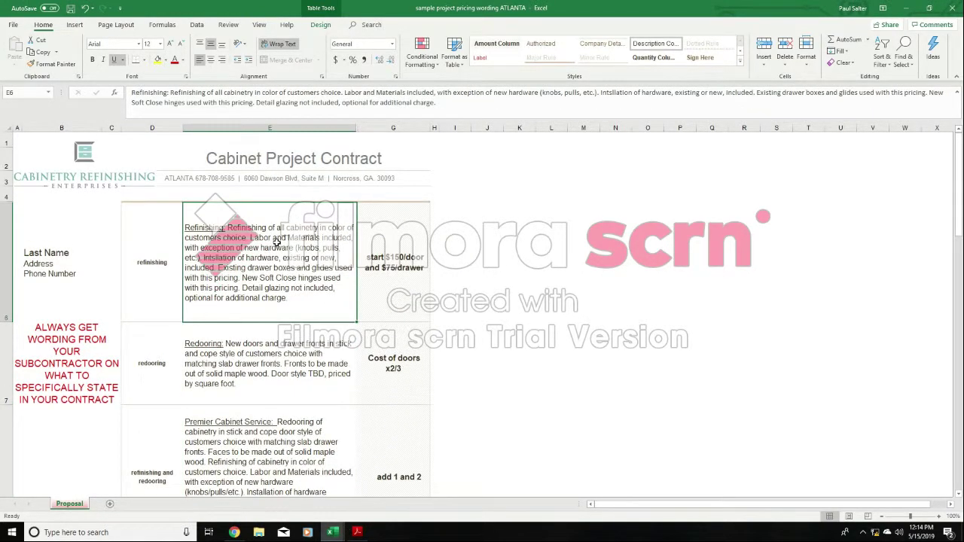
{"action": "right_click", "coordinate": [276, 240]}
{"action": "left_click", "coordinate": [303, 262]}
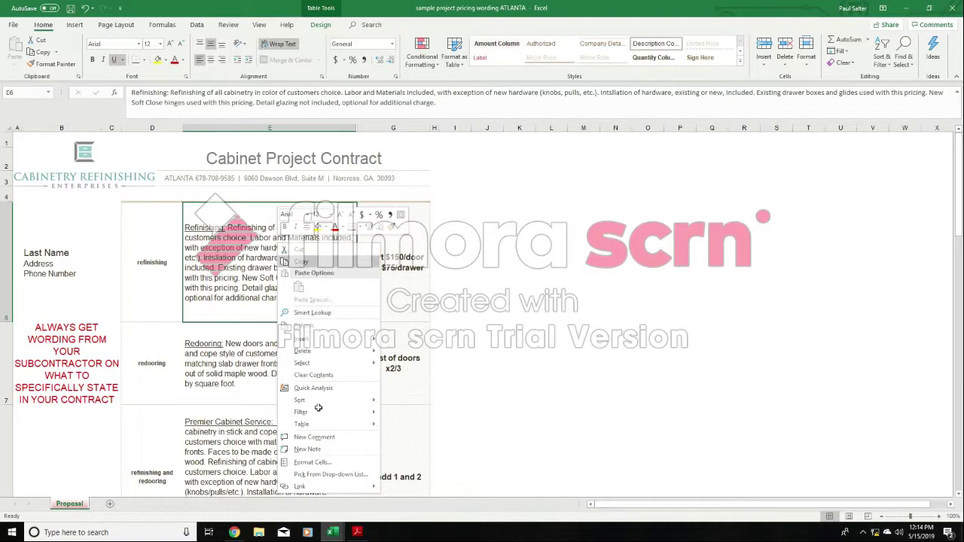
- Return to the customer's cabinet bid workbook and paste the copied Refinishing description into E12 as the Interiors description
{"action": "mouse_move", "coordinate": [335, 533]}
{"action": "left_click", "coordinate": [339, 501]}
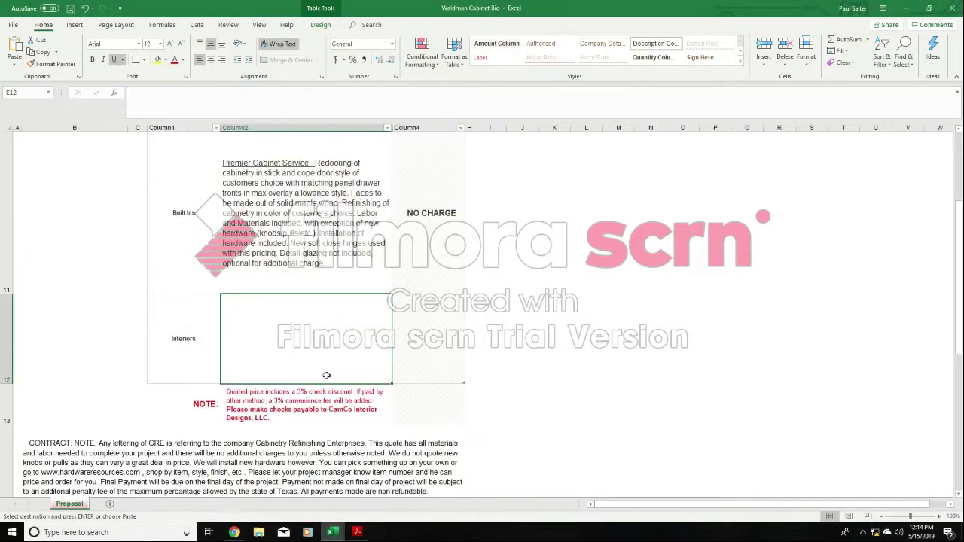
{"action": "left_click", "coordinate": [183, 327]}
{"action": "left_click", "coordinate": [279, 333]}
{"action": "right_click", "coordinate": [287, 333]}
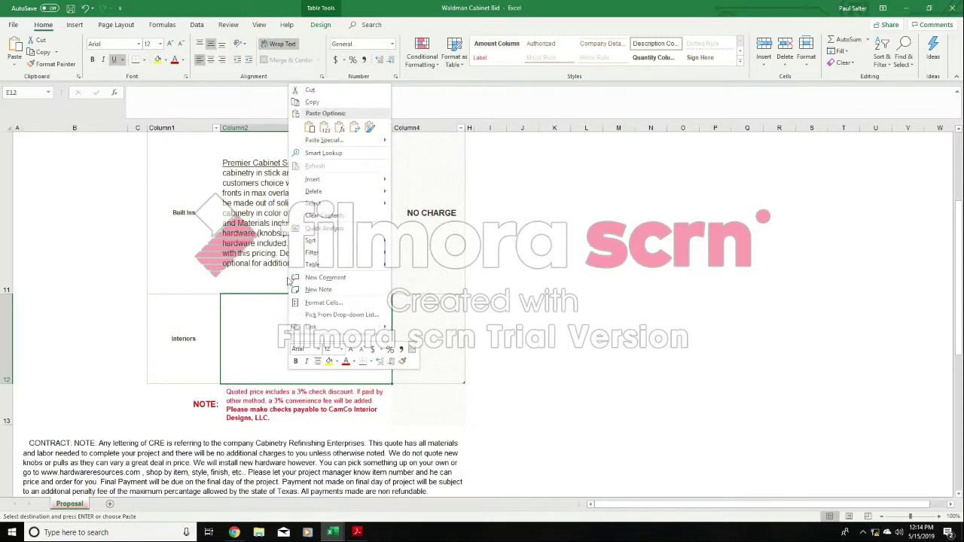
{"action": "left_click", "coordinate": [308, 128]}
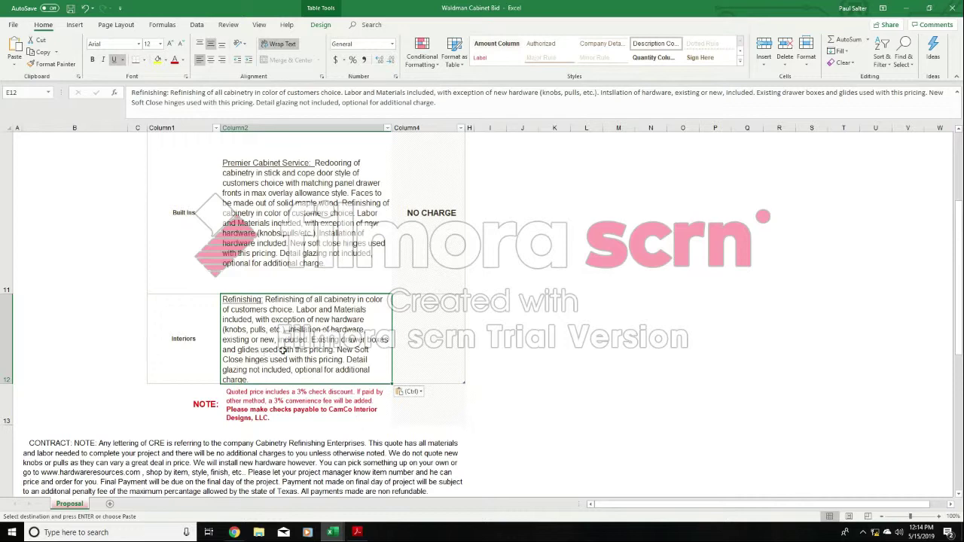
- Delete everything from "Labor and Materials included" to the end of the Interiors description in E12
{"action": "double_click", "coordinate": [323, 325]}
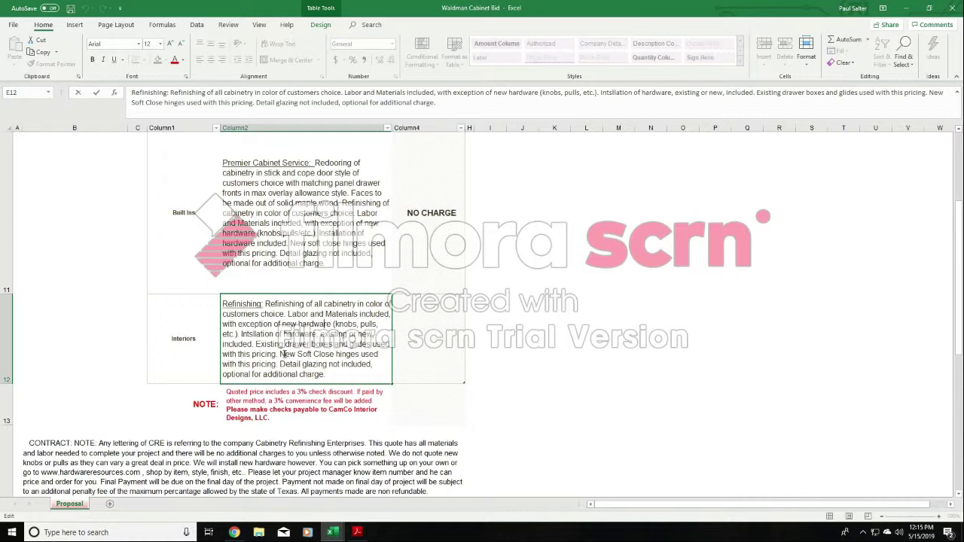
{"action": "left_click_drag", "start_coordinate": [280, 354], "coordinate": [324, 375]}
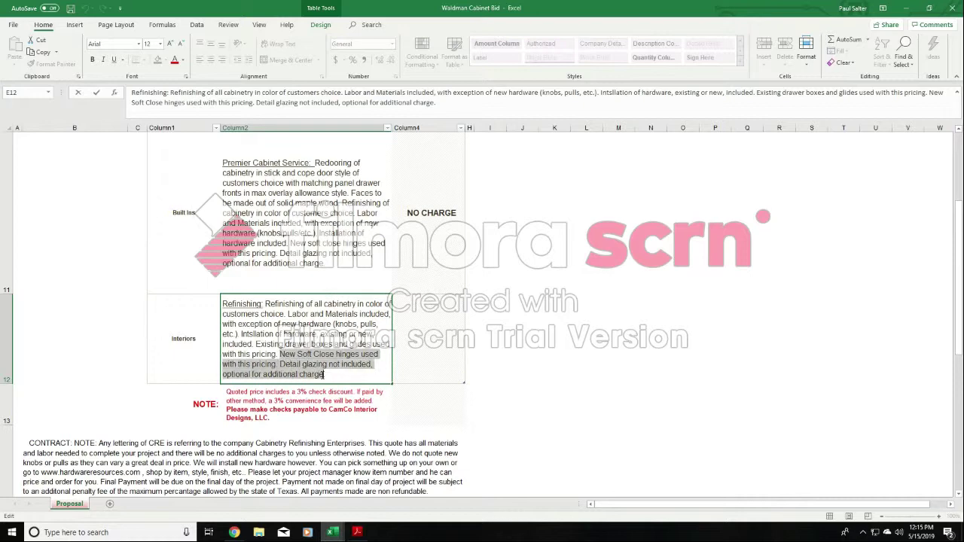
{"action": "left_click", "coordinate": [324, 374]}
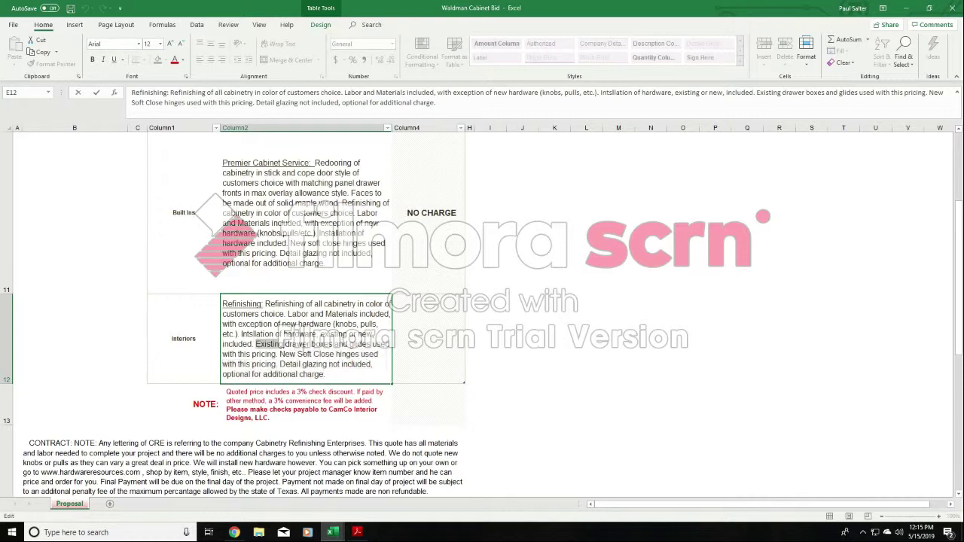
{"action": "left_click_drag", "start_coordinate": [255, 344], "coordinate": [324, 374]}
{"action": "left_click_drag", "start_coordinate": [241, 334], "coordinate": [276, 344]}
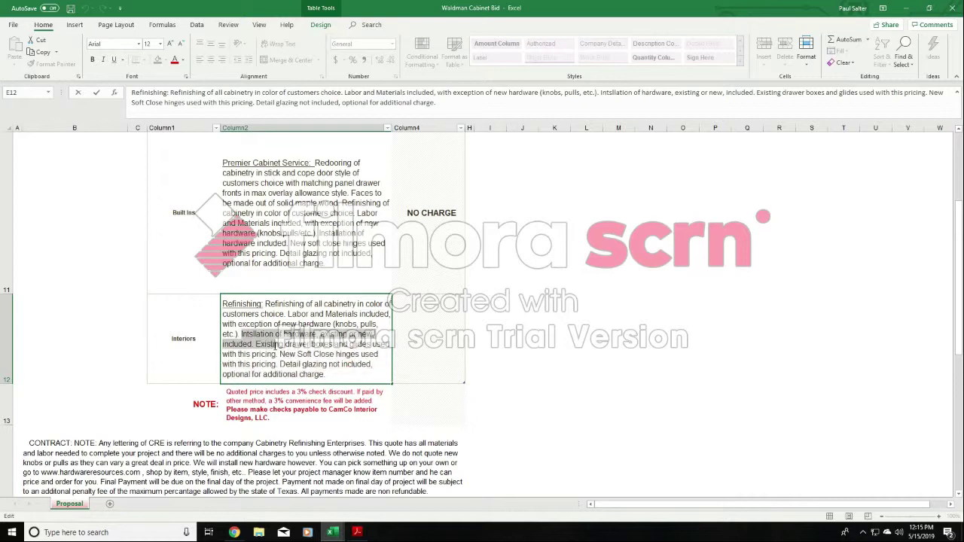
{"action": "left_click_drag", "start_coordinate": [326, 374], "coordinate": [327, 366]}
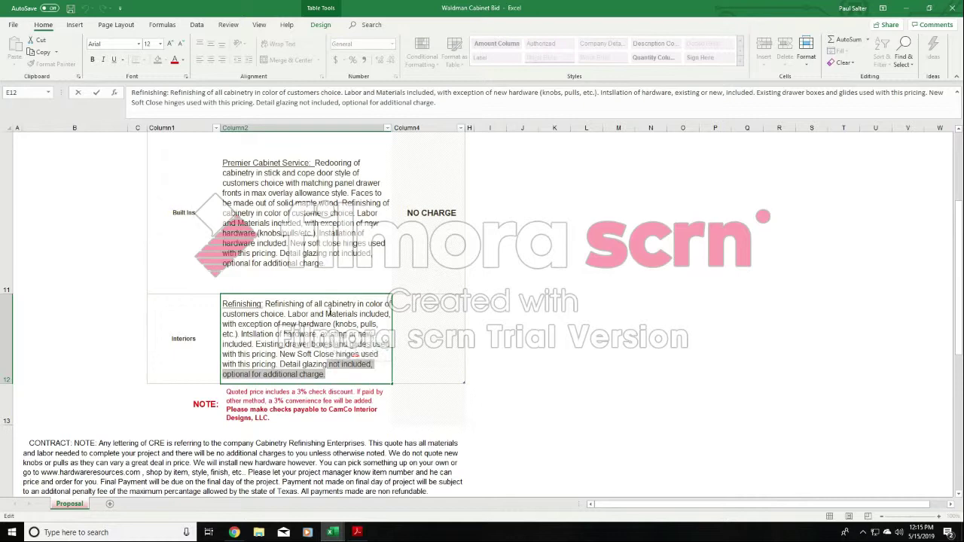
{"action": "left_click", "coordinate": [331, 314]}
{"action": "left_click_drag", "start_coordinate": [288, 313], "coordinate": [326, 374]}
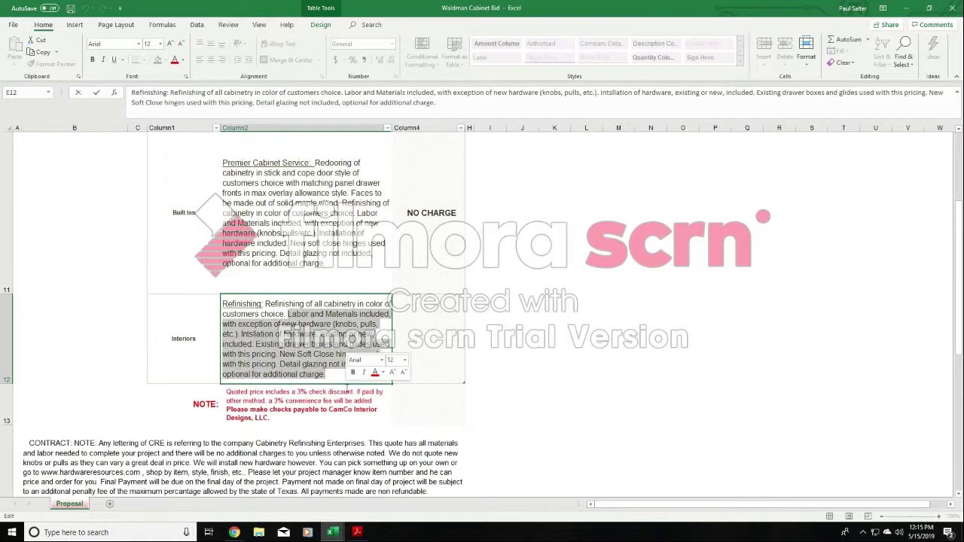
{"action": "key", "text": "BackSpace"}
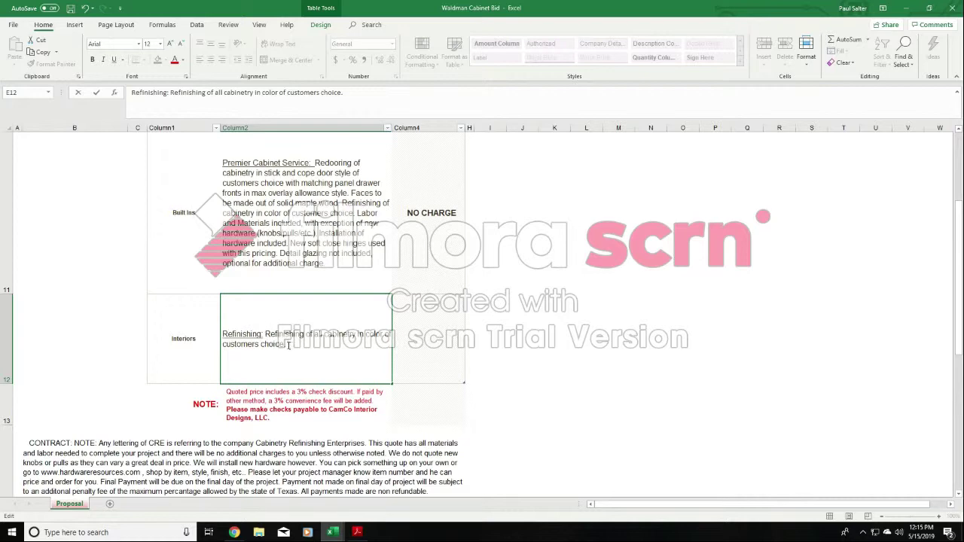
- Replace the text after E12's heading with "Refinishing of interior of all cabinetry (kitchen and built ins) to match new color of exterior of cabinets"
{"action": "left_click_drag", "start_coordinate": [288, 345], "coordinate": [265, 335]}
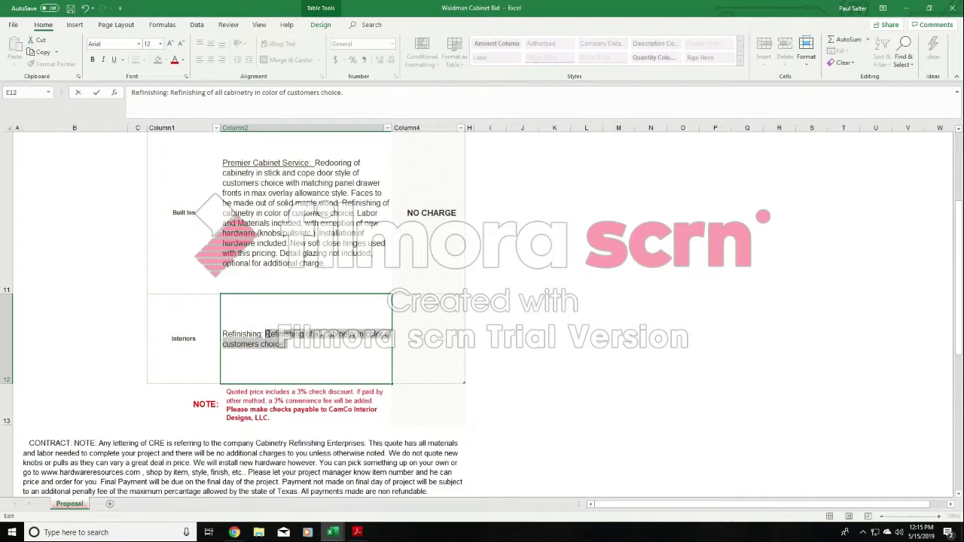
{"action": "type", "text": "Refin"}
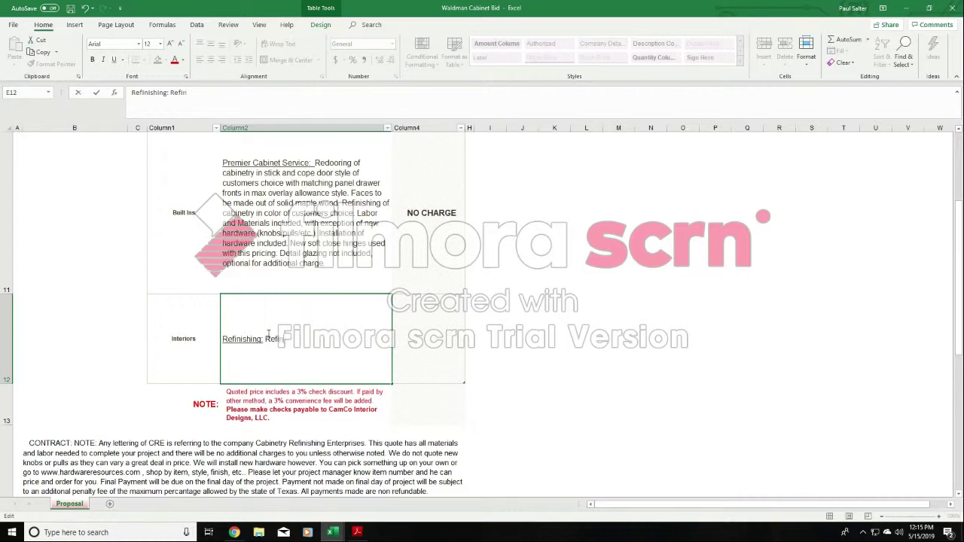
{"action": "type", "text": "ishing of ineerior of all cabinetry"}
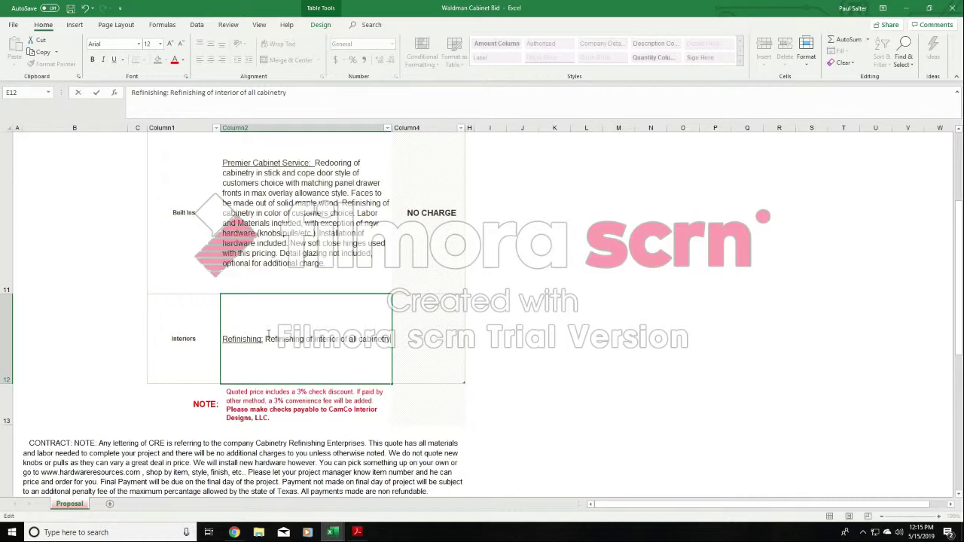
{"action": "type", "text": " (kitch"}
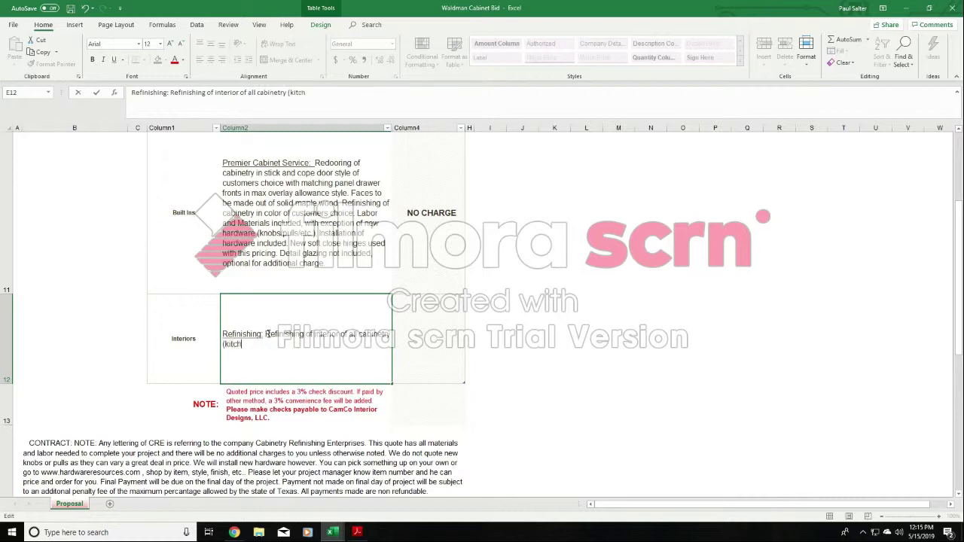
{"action": "type", "text": "en and built ins) to ma"}
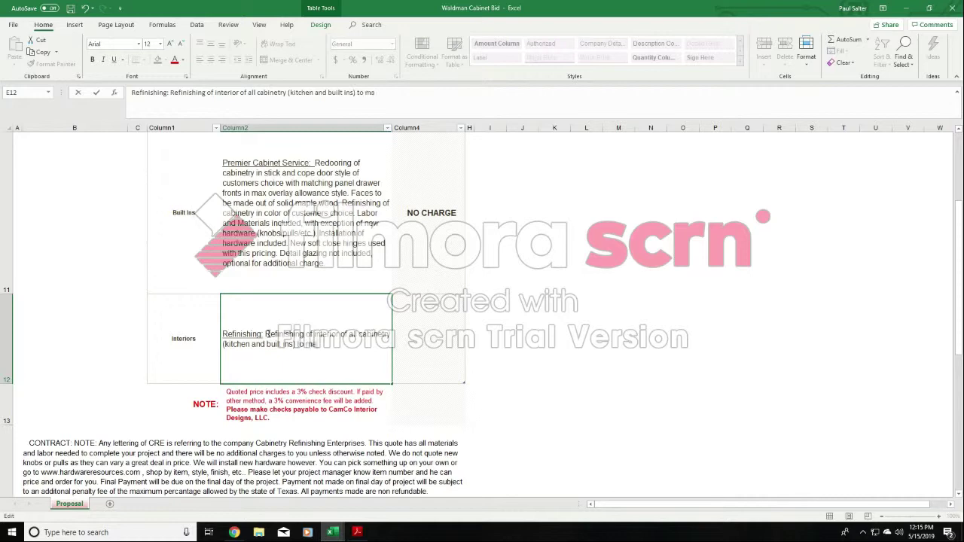
{"action": "type", "text": "tch new color of exterior of c"}
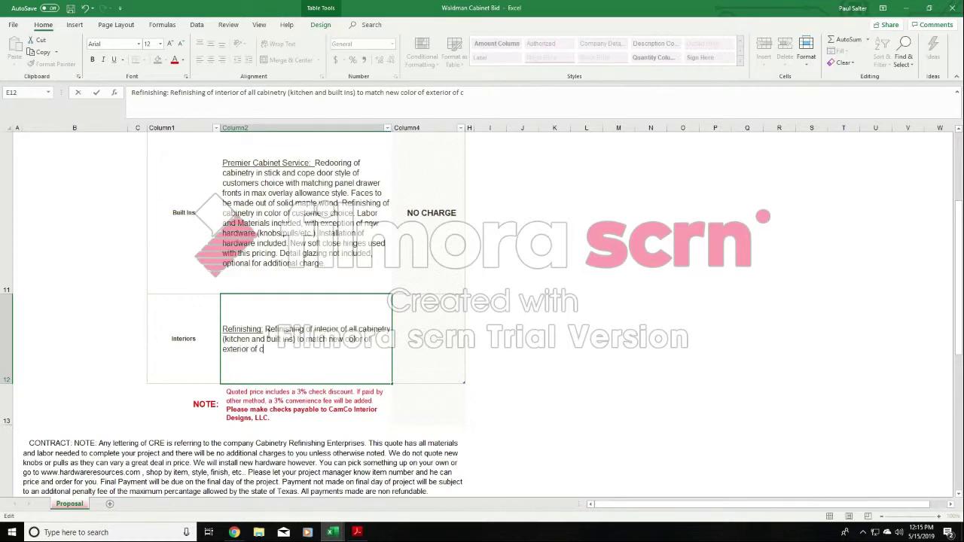
{"action": "type", "text": "abinets. Labor and materialsi nclu"}
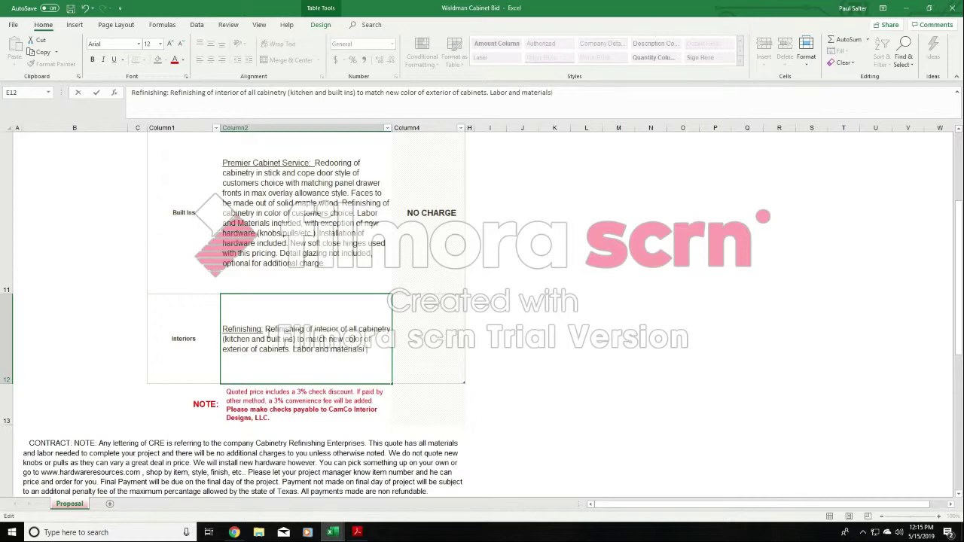
- Finish the Interiors description in E12 with the sentence "Labor and materials included."
{"action": "key", "text": "BackSpace"}
{"action": "key", "text": "BackSpace"}
{"action": "key", "text": "BackSpace"}
{"action": "key", "text": "BackSpace"}
{"action": "key", "text": "BackSpace"}
{"action": "type", "text": "included."}
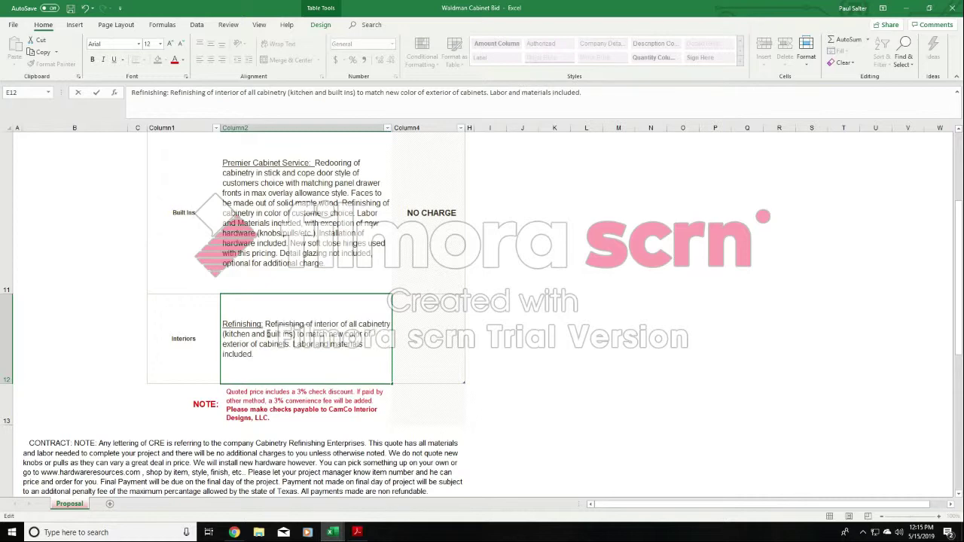
{"action": "left_click", "coordinate": [679, 321]}
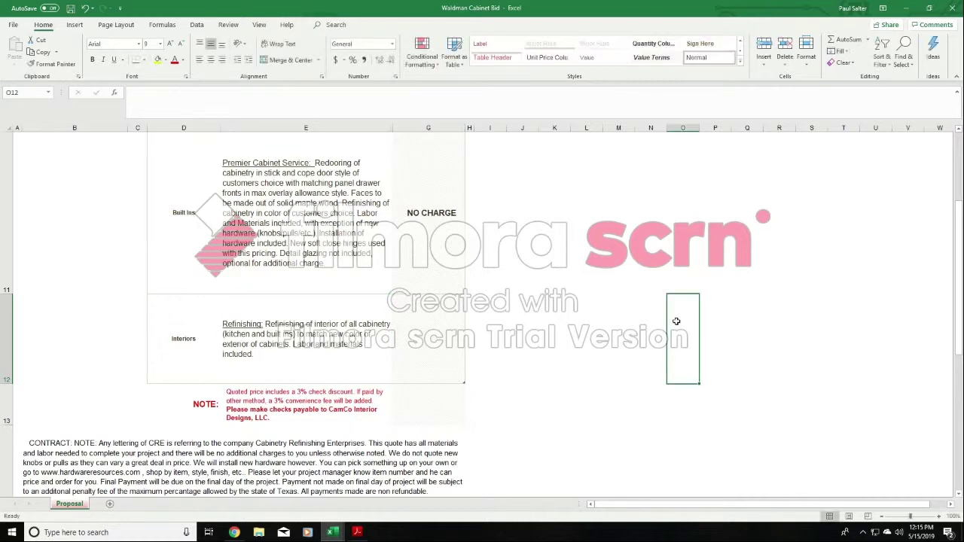
- Replace the word Refinishing with Painting in both the heading and the opening sentence of the Interiors description in E12
{"action": "left_click", "coordinate": [259, 325]}
{"action": "double_click", "coordinate": [260, 325]}
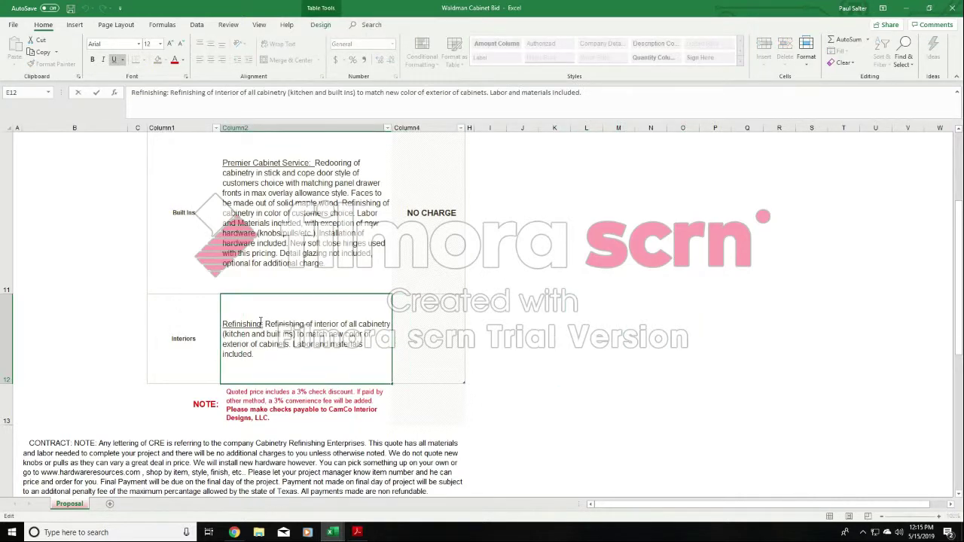
{"action": "left_click_drag", "start_coordinate": [262, 323], "coordinate": [186, 324]}
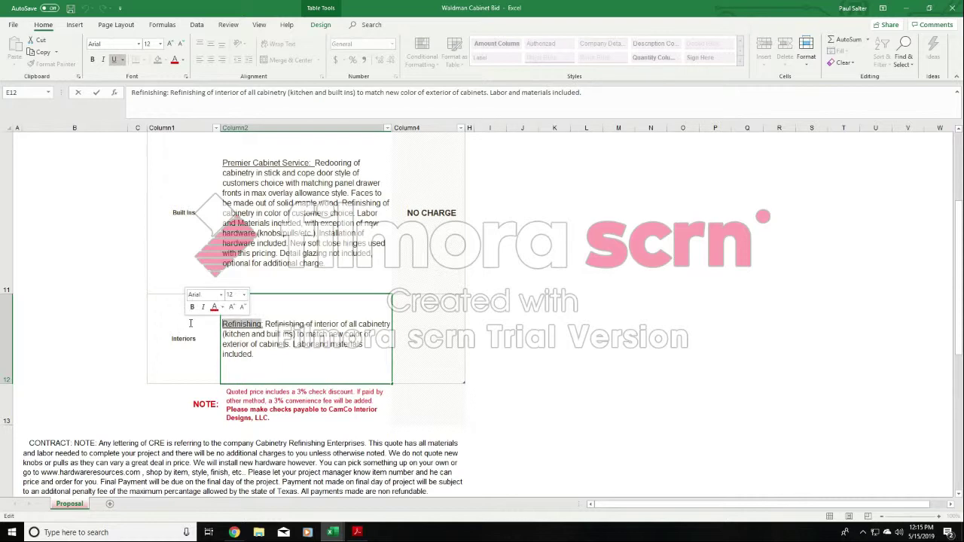
{"action": "type", "text": "Painting"}
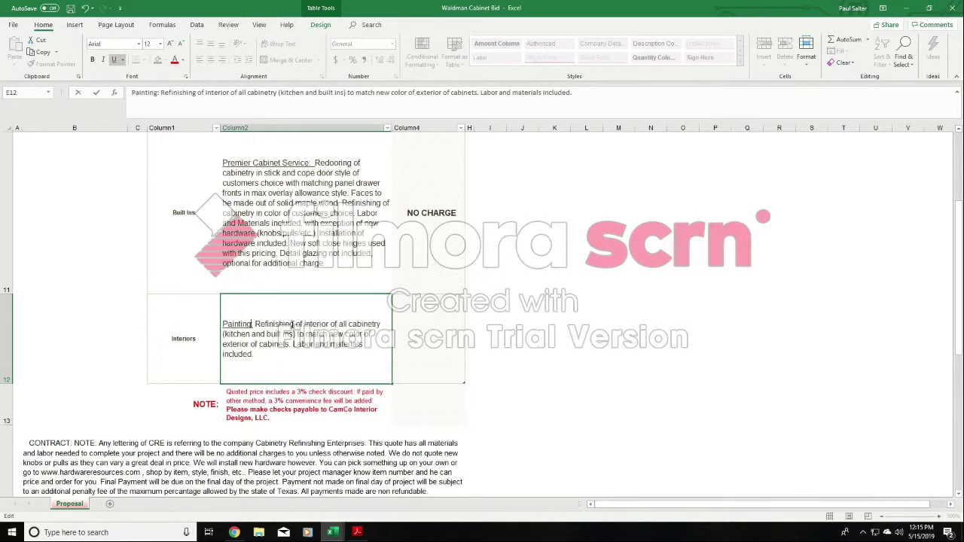
{"action": "left_click_drag", "start_coordinate": [295, 324], "coordinate": [256, 324]}
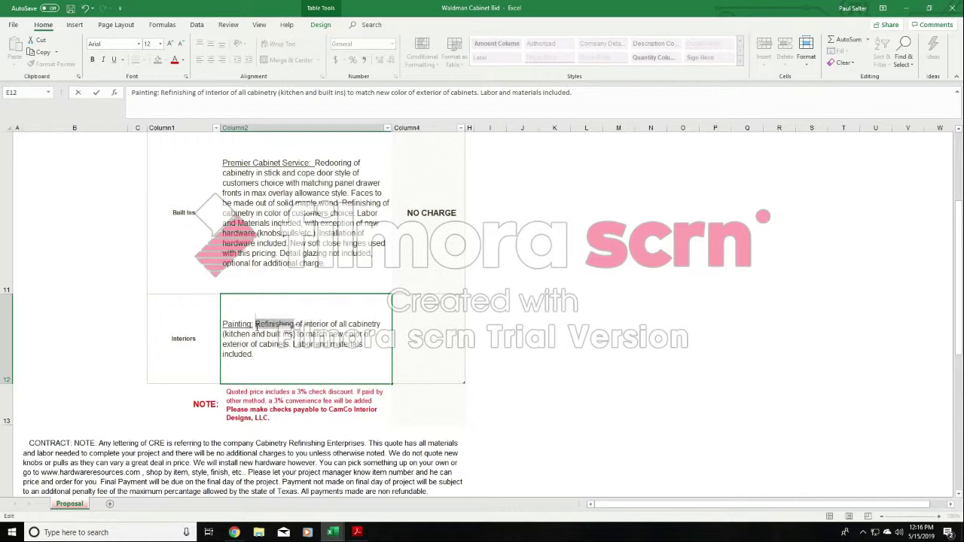
{"action": "type", "text": "Painting"}
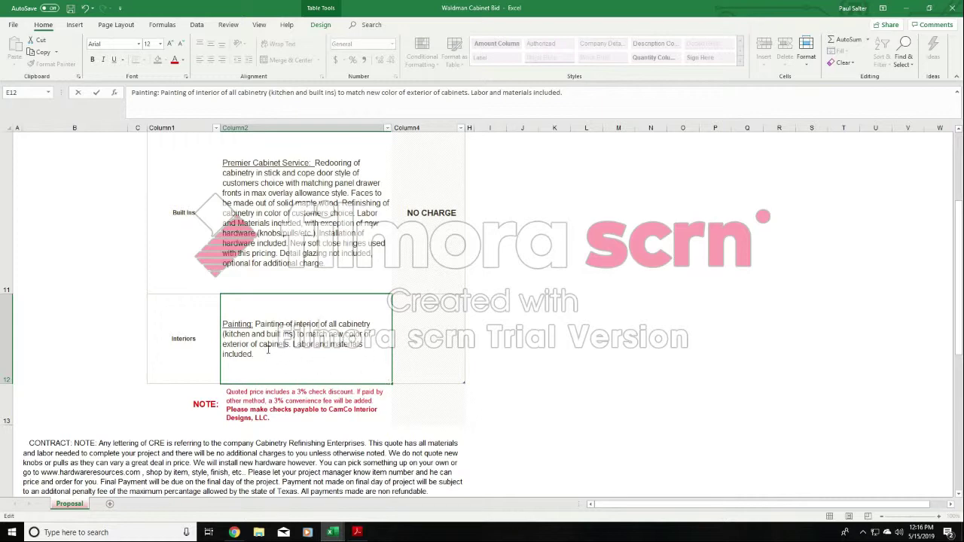
- Enter 4,250.00 as the Interiors price in G12
{"action": "left_click", "coordinate": [427, 336]}
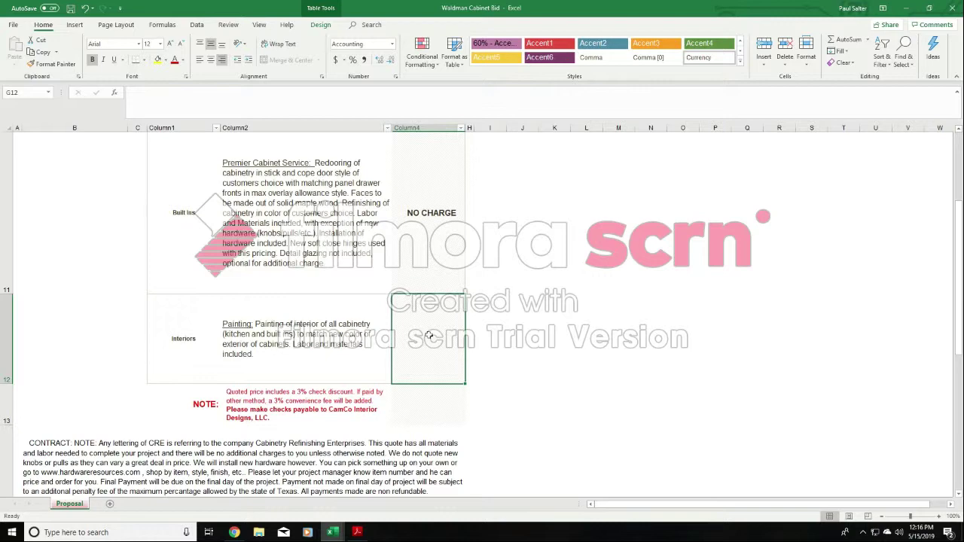
{"action": "type", "text": "4,2"}
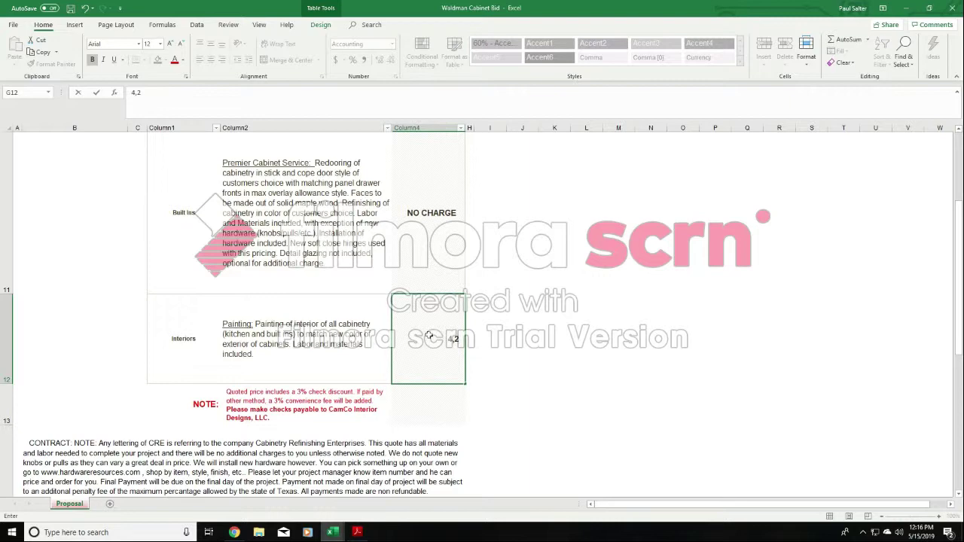
{"action": "type", "text": "50.00"}
{"action": "left_click", "coordinate": [515, 344]}
- Examine the company contact lines under the bid's title, and compare them with the header of the other open Project Contract workbook
{"action": "left_click_drag", "start_coordinate": [957, 258], "coordinate": [958, 188]}
{"action": "left_click", "coordinate": [252, 179]}
{"action": "left_click_drag", "start_coordinate": [251, 179], "coordinate": [349, 194]}
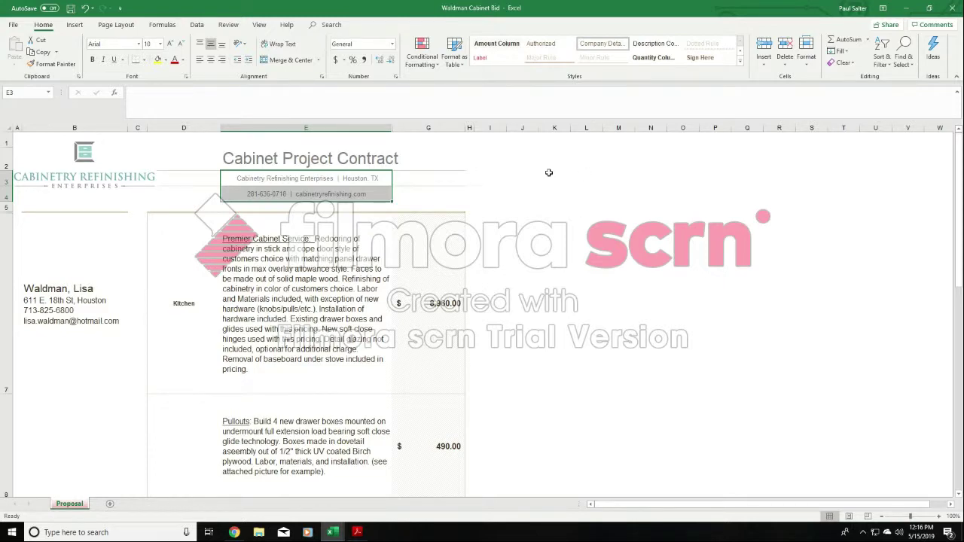
{"action": "left_click", "coordinate": [357, 186]}
{"action": "left_click", "coordinate": [354, 195]}
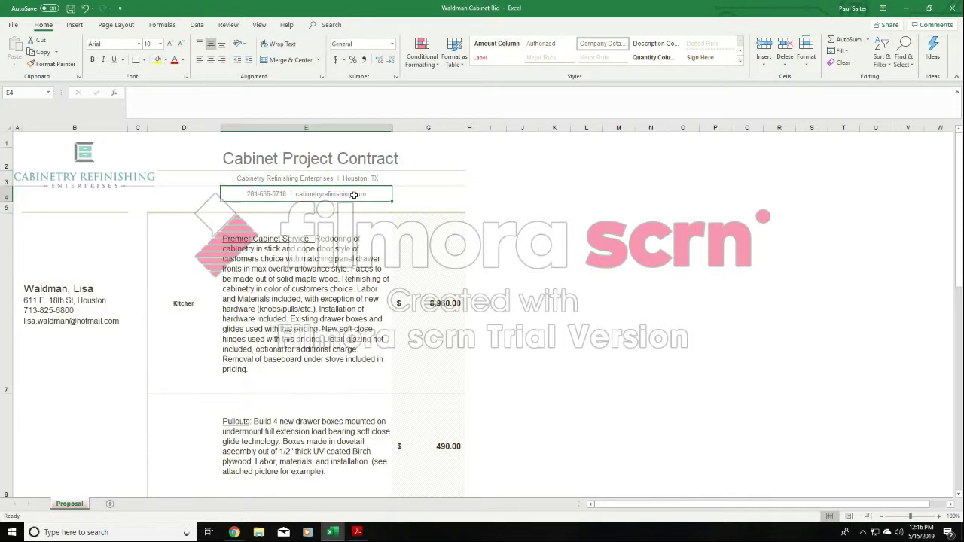
{"action": "left_click", "coordinate": [332, 531]}
{"action": "left_click", "coordinate": [244, 502]}
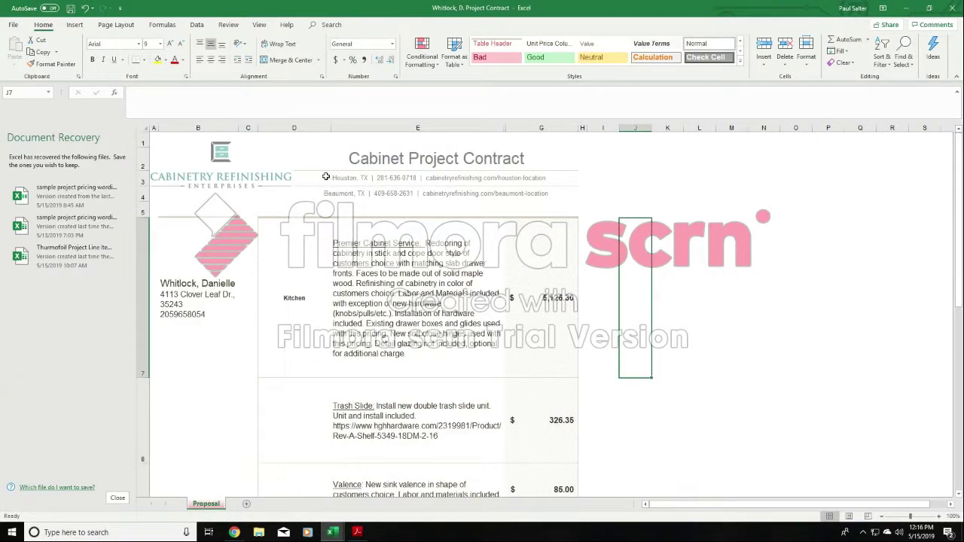
{"action": "left_click", "coordinate": [358, 179]}
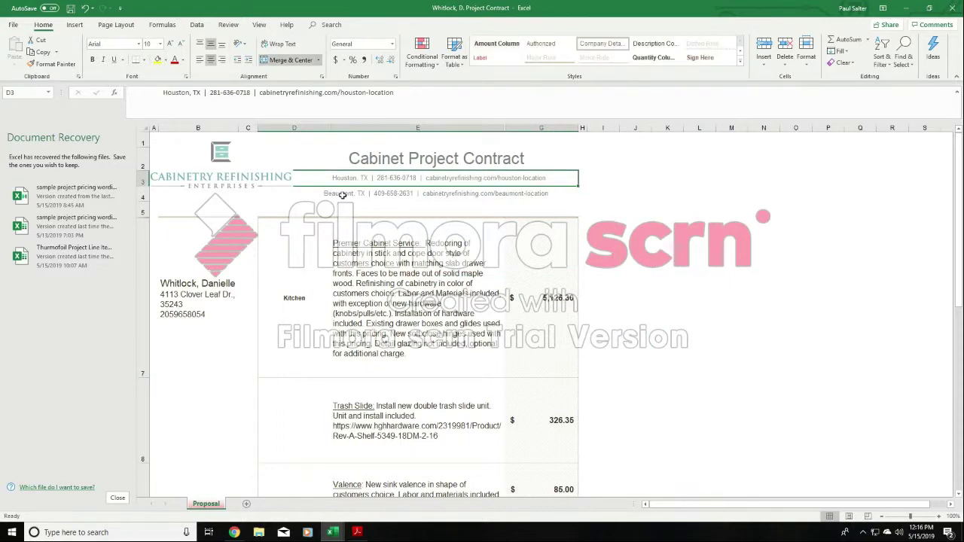
{"action": "left_click", "coordinate": [427, 195]}
{"action": "left_click", "coordinate": [727, 196]}
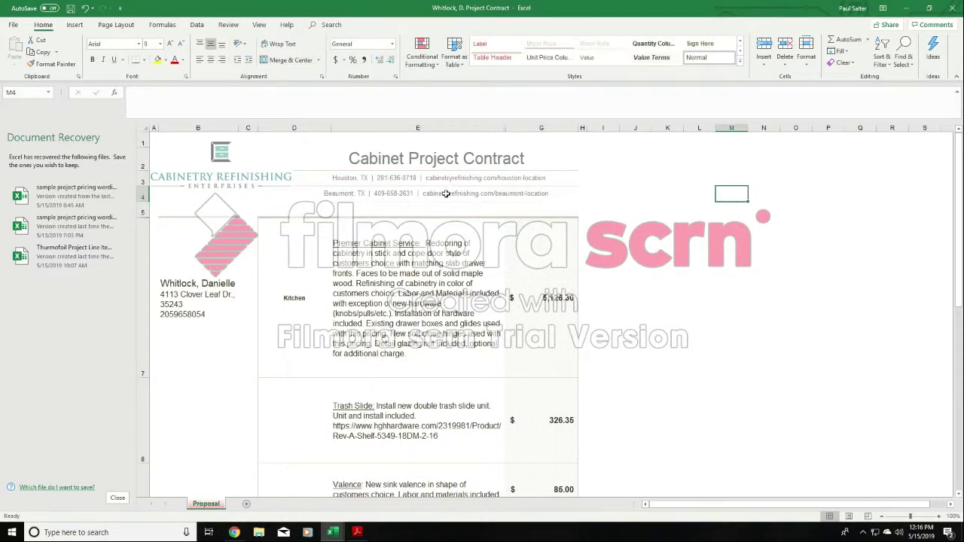
- Copy the Houston and Beaumont contact lines in rows 3 and 4 of the open Project Contract workbook
{"action": "left_click", "coordinate": [319, 177]}
{"action": "left_click_drag", "start_coordinate": [321, 177], "coordinate": [323, 189]}
{"action": "right_click", "coordinate": [323, 180]}
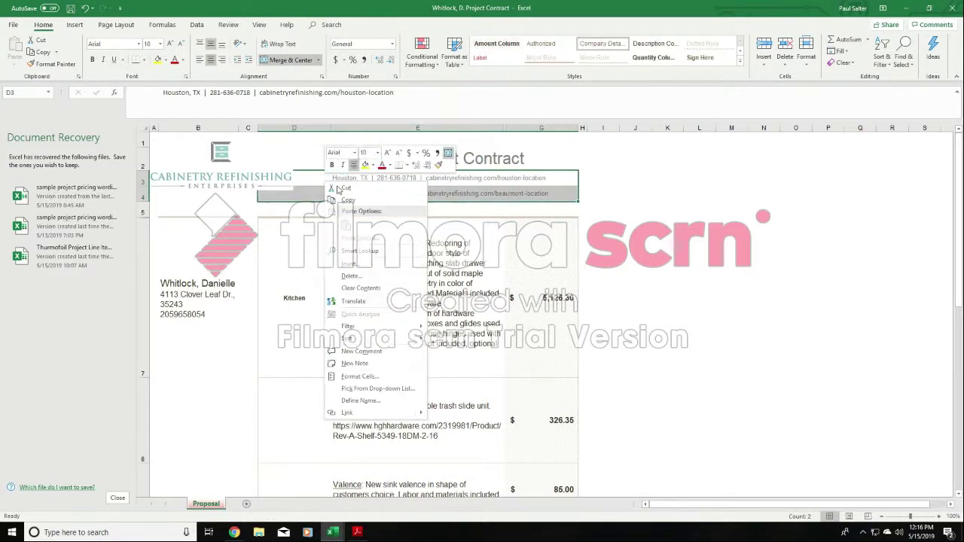
{"action": "left_click", "coordinate": [350, 202]}
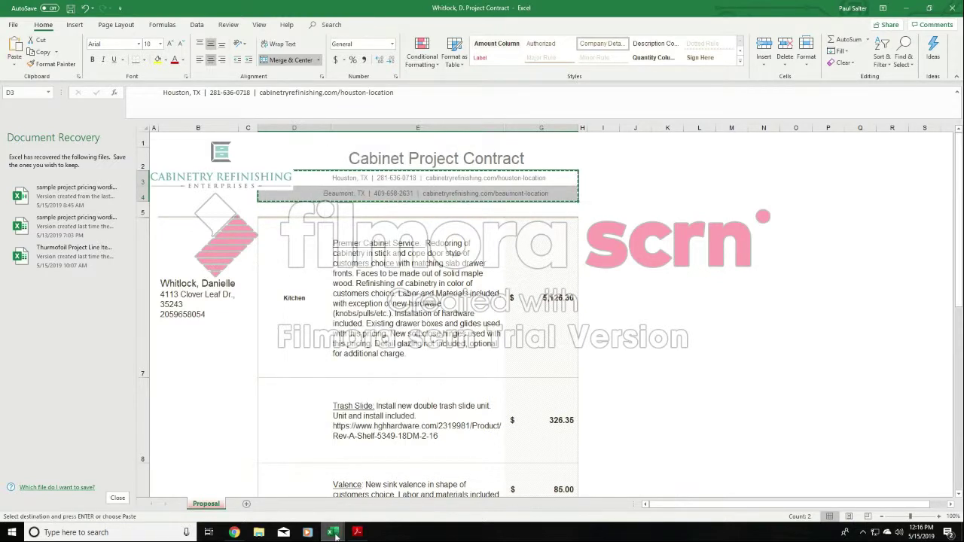
- In the customer's Cabinet Bid workbook, paste the copied Houston and Beaumont lines over the two contact rows under the title
{"action": "left_click", "coordinate": [337, 532]}
{"action": "left_click", "coordinate": [446, 494]}
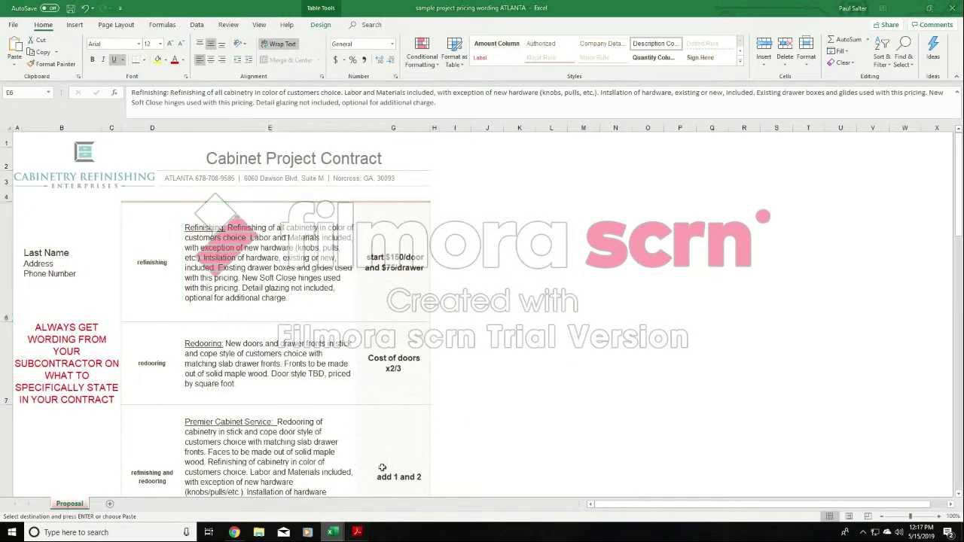
{"action": "left_click", "coordinate": [337, 532]}
{"action": "left_click", "coordinate": [249, 494]}
{"action": "left_click_drag", "start_coordinate": [196, 176], "coordinate": [422, 189]}
{"action": "right_click", "coordinate": [338, 189]}
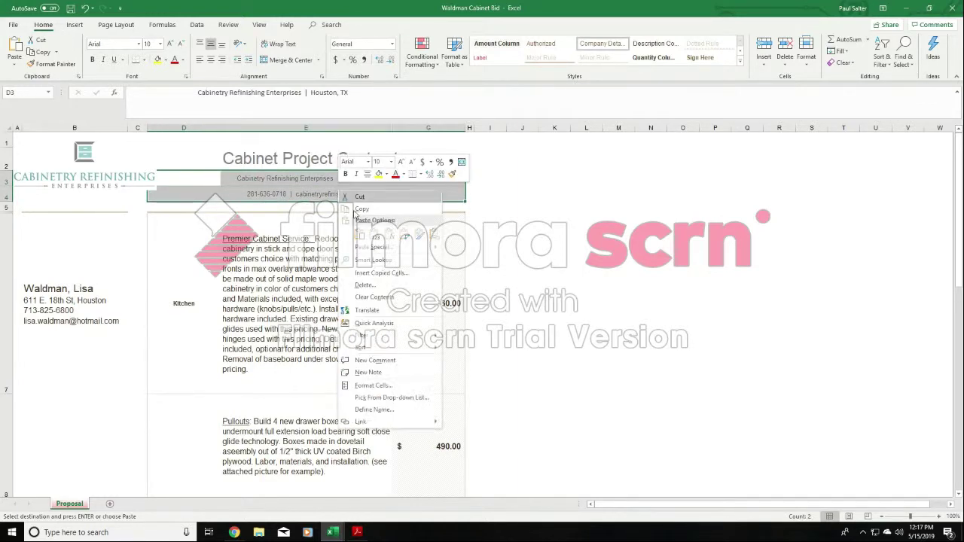
{"action": "left_click", "coordinate": [357, 232]}
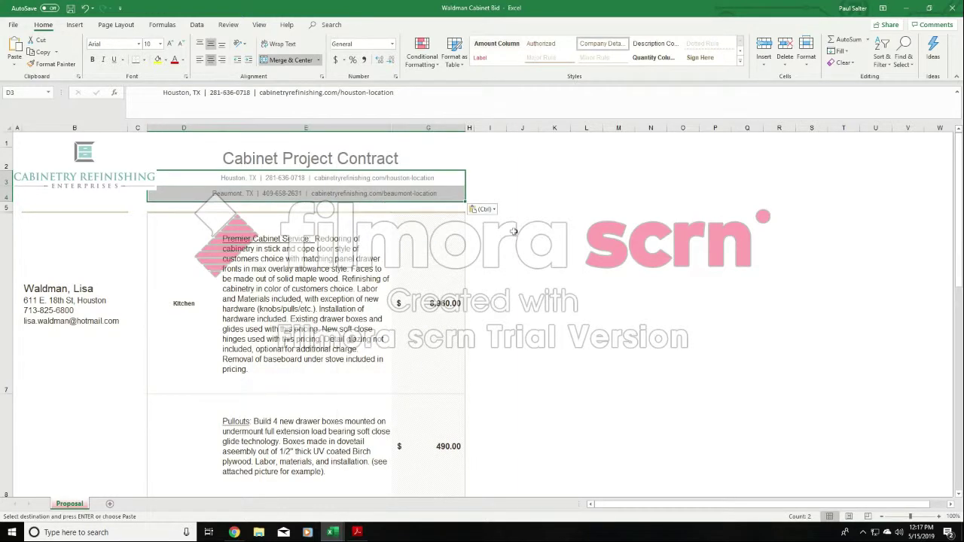
{"action": "left_click", "coordinate": [652, 245]}
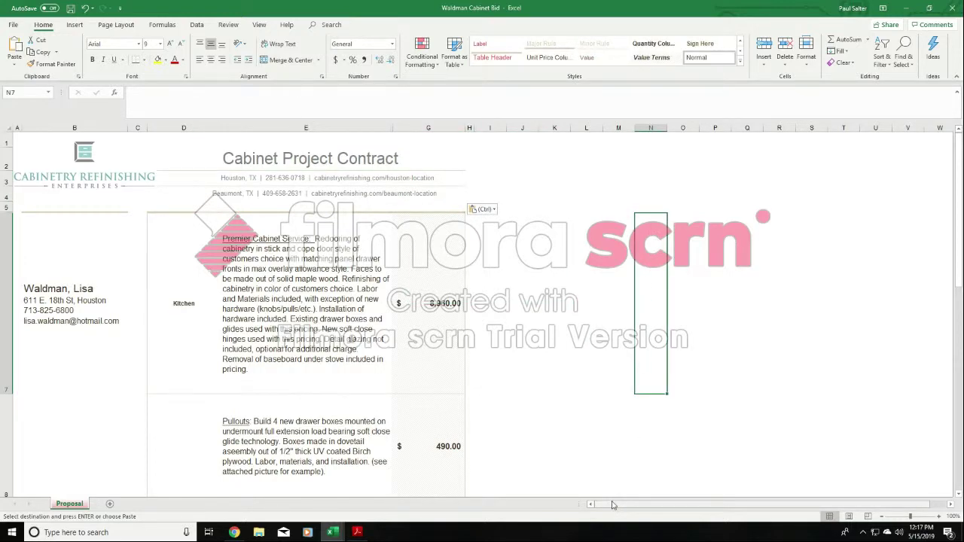
{"action": "left_click", "coordinate": [419, 177]}
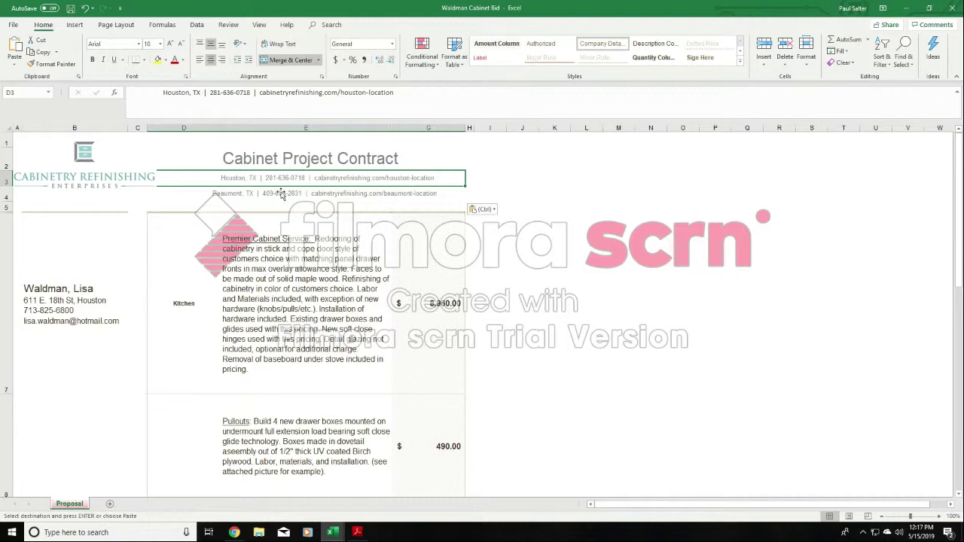
{"action": "left_click", "coordinate": [630, 228]}
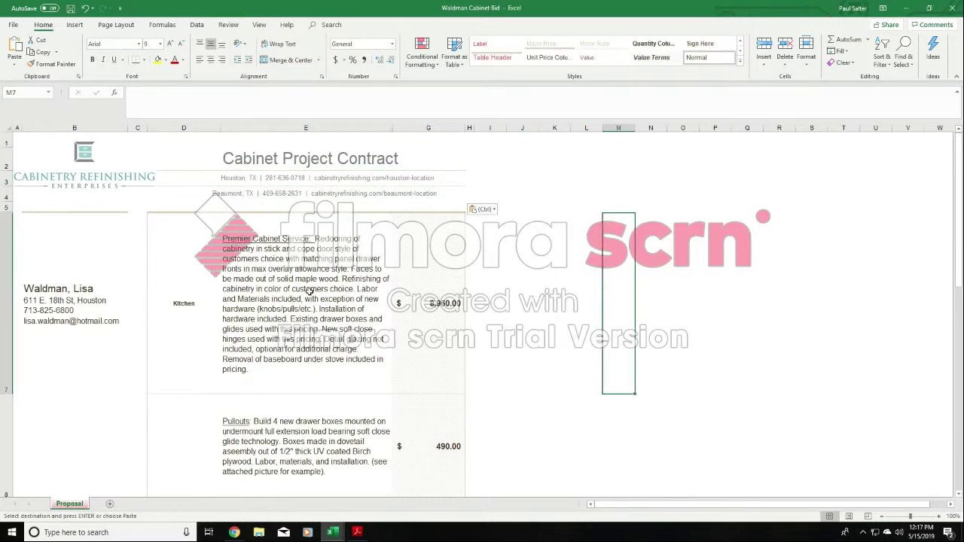
- Save the bid as an Excel workbook in Downloads, named with the customer's surname plus "Cabinet Bid", replacing the existing file
{"action": "left_click", "coordinate": [14, 26]}
{"action": "left_click", "coordinate": [30, 158]}
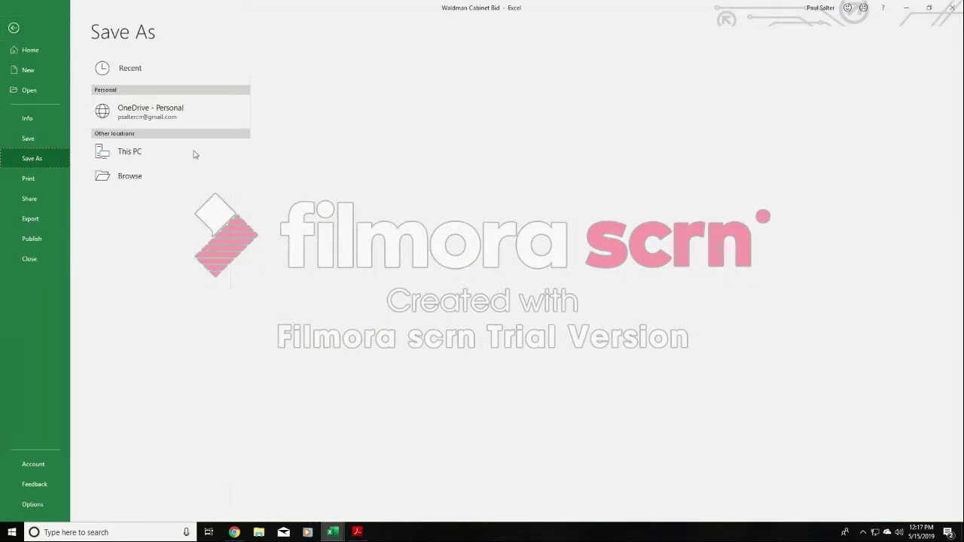
{"action": "left_click", "coordinate": [194, 153]}
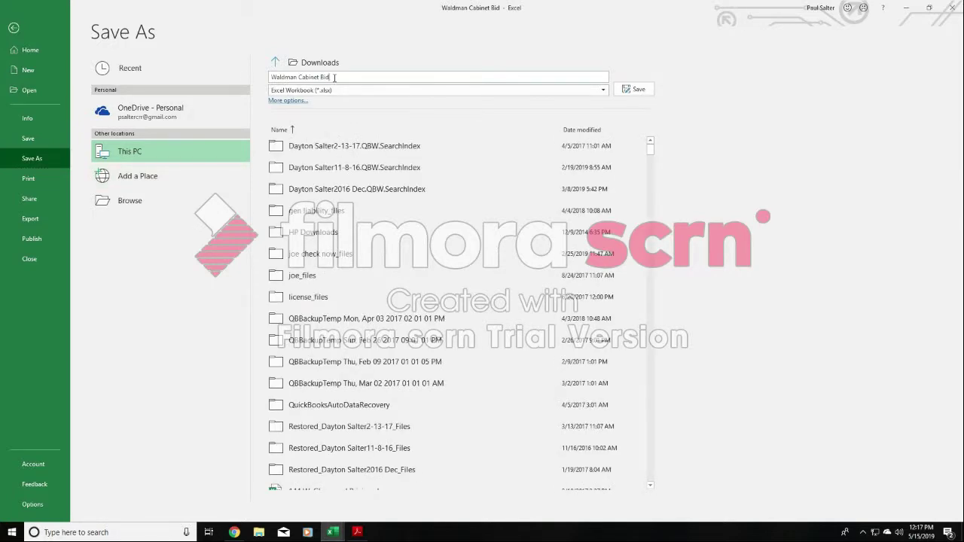
{"action": "left_click", "coordinate": [334, 78]}
{"action": "type", "text": "Wald"}
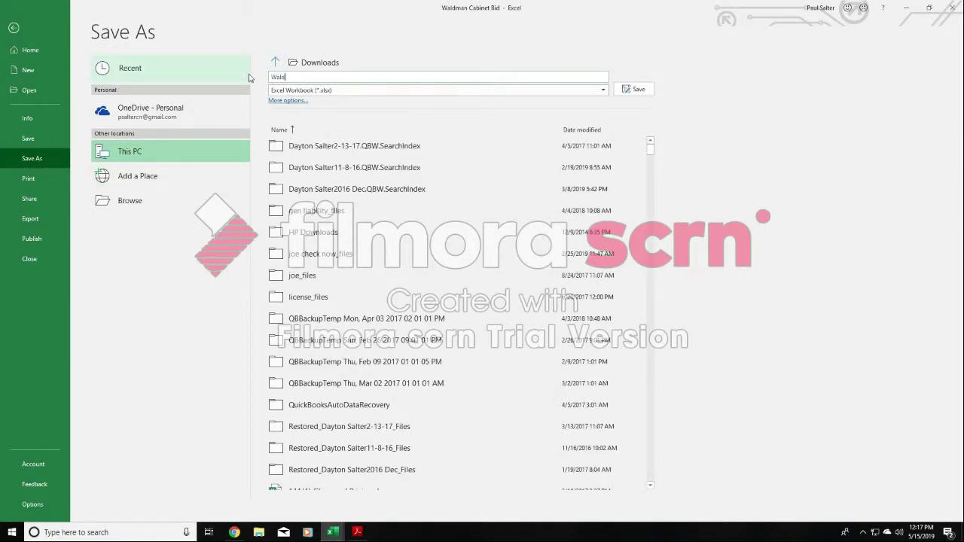
{"action": "type", "text": "man Cabinet Bid"}
{"action": "key", "text": "Return"}
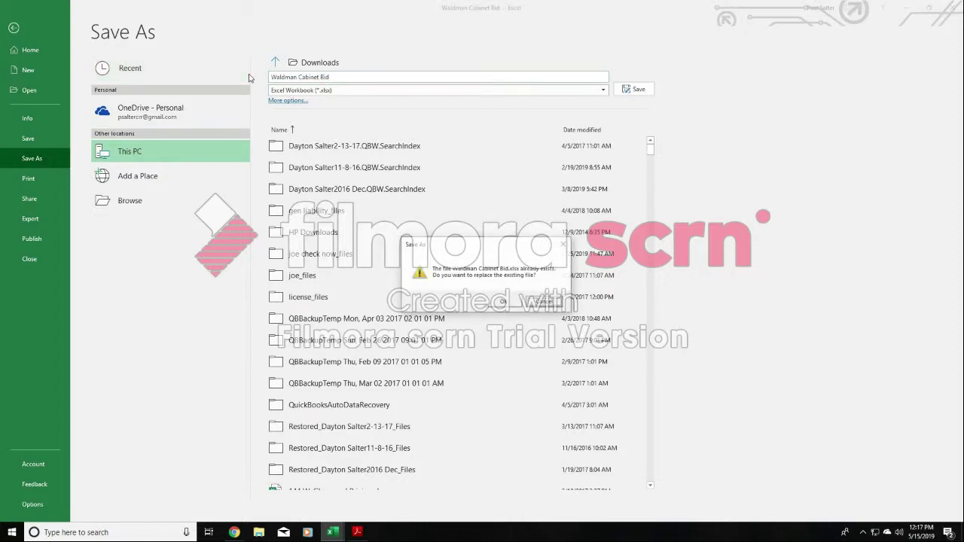
{"action": "left_click", "coordinate": [515, 301]}
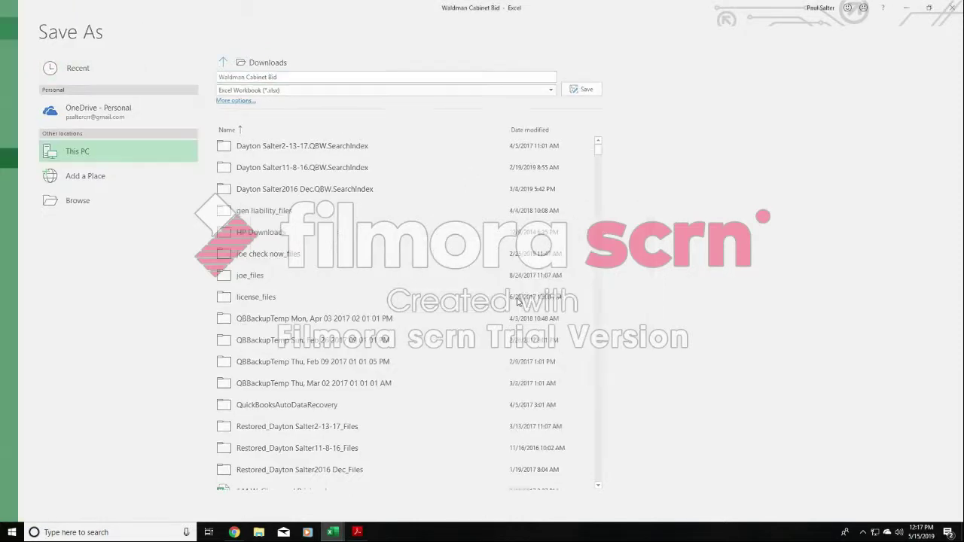
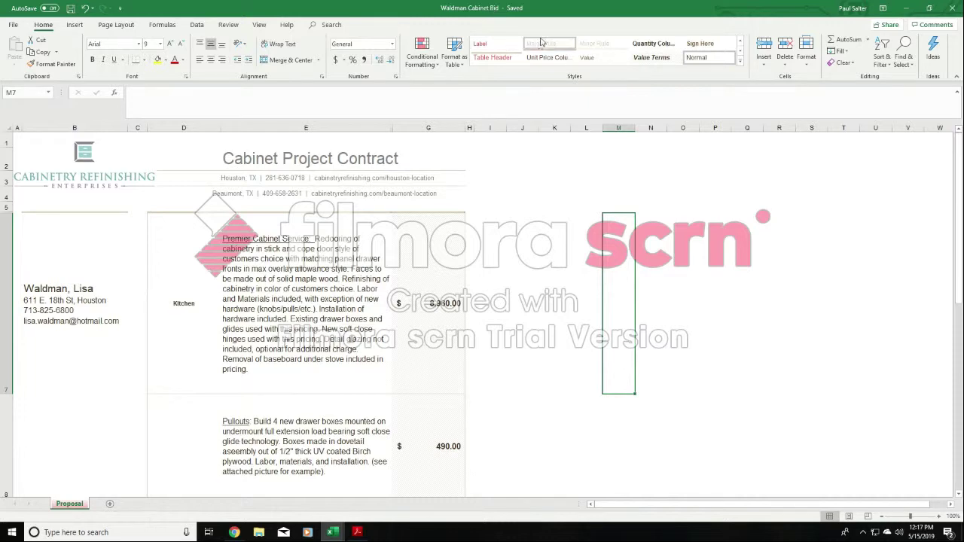
- Save the customer's Cabinet Bid as a PDF in Downloads under the same file name
{"action": "left_click", "coordinate": [14, 25]}
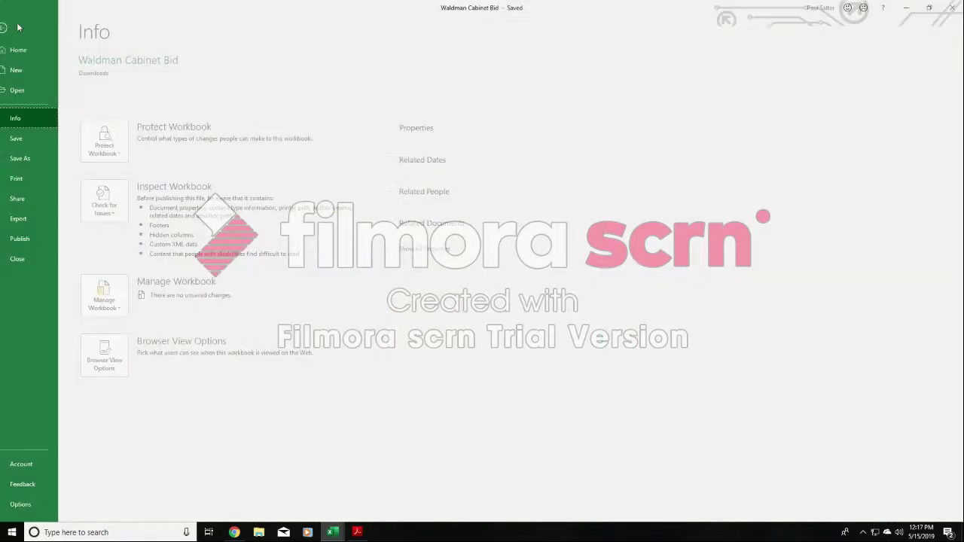
{"action": "left_click", "coordinate": [36, 159]}
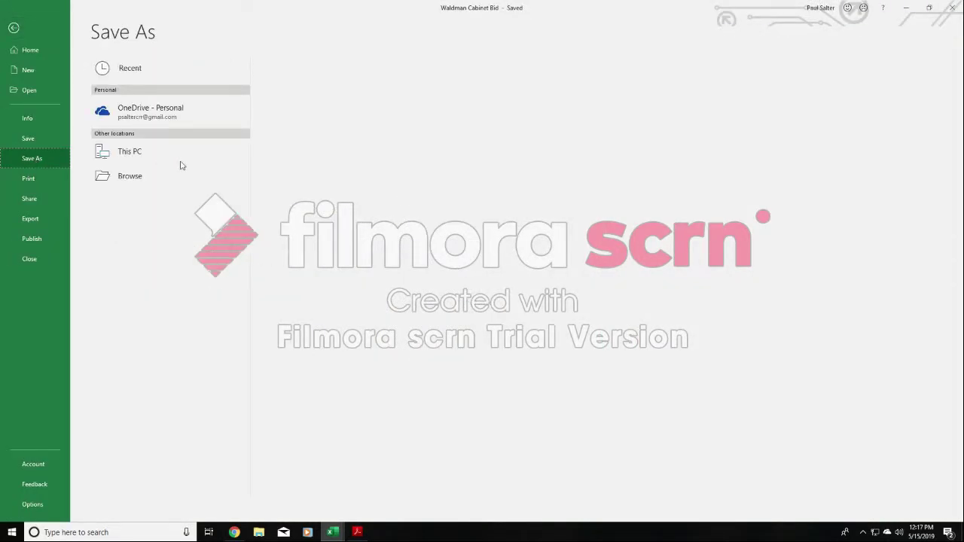
{"action": "left_click", "coordinate": [178, 160]}
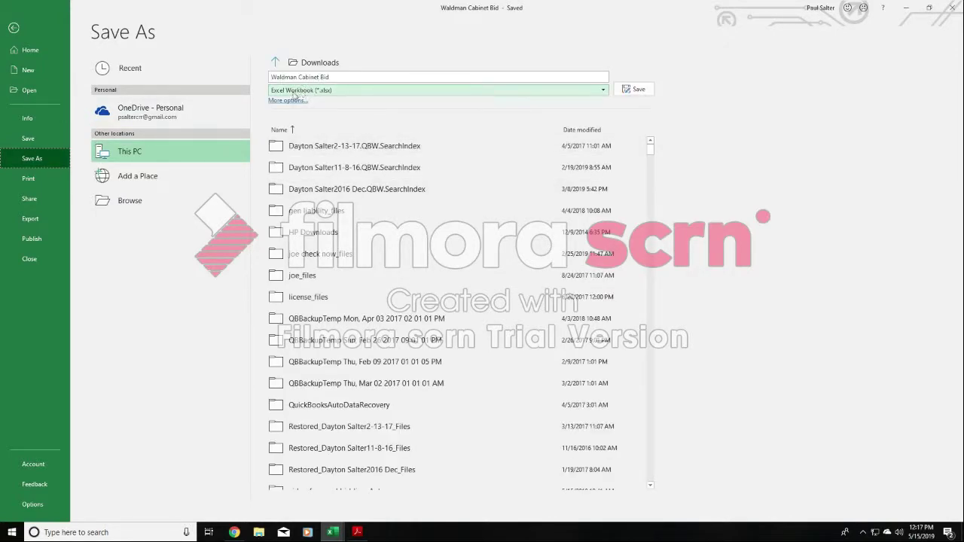
{"action": "left_click", "coordinate": [604, 92]}
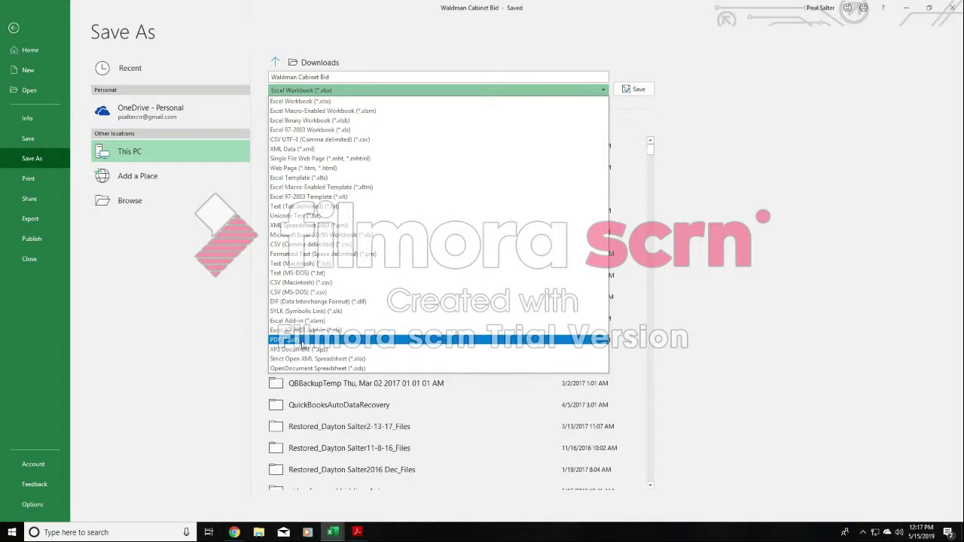
{"action": "left_click", "coordinate": [301, 340]}
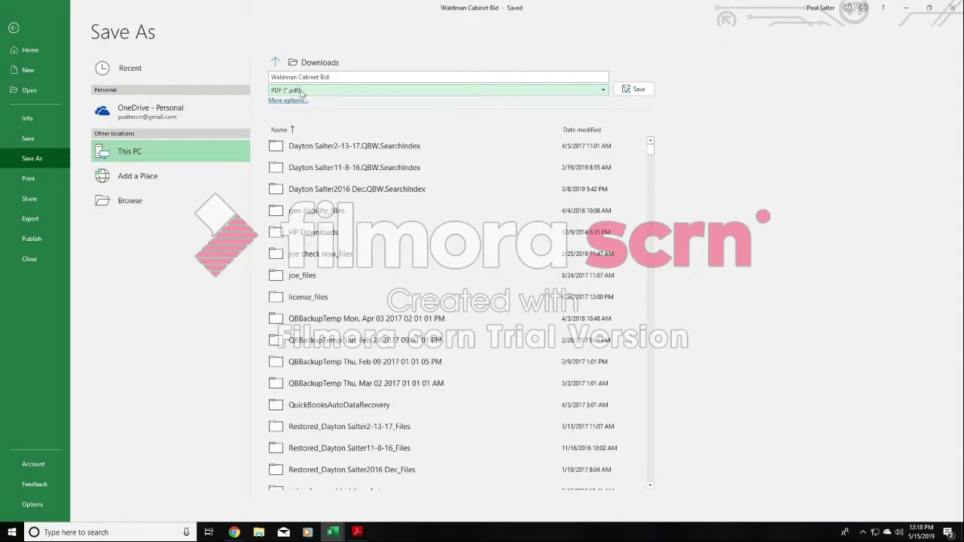
{"action": "left_click", "coordinate": [631, 89]}
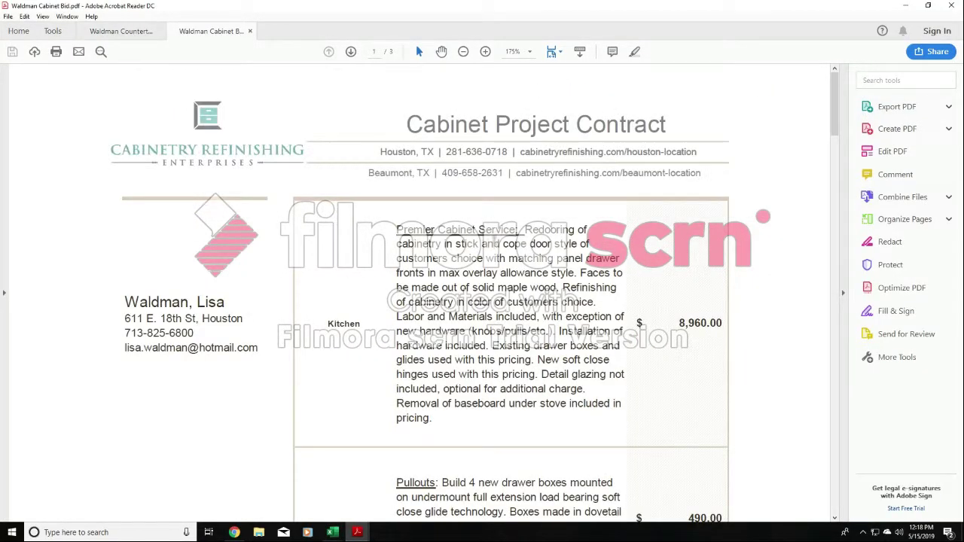
- Check the item layout on the first page of the exported bid PDF, close that PDF and return to the bid workbook
{"action": "scroll", "coordinate": [553, 178], "scroll_direction": "down", "scroll_amount": 1}
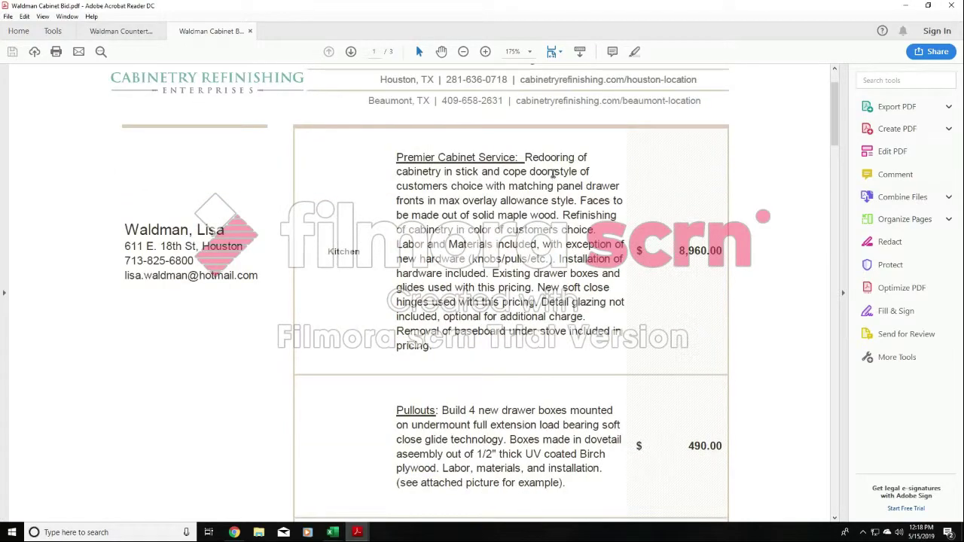
{"action": "mouse_move", "coordinate": [834, 113]}
{"action": "left_mouse_down"}
{"action": "mouse_move", "coordinate": [834, 104]}
{"action": "mouse_move", "coordinate": [834, 210]}
{"action": "mouse_move", "coordinate": [825, 106]}
{"action": "mouse_move", "coordinate": [823, 125]}
{"action": "left_mouse_up"}
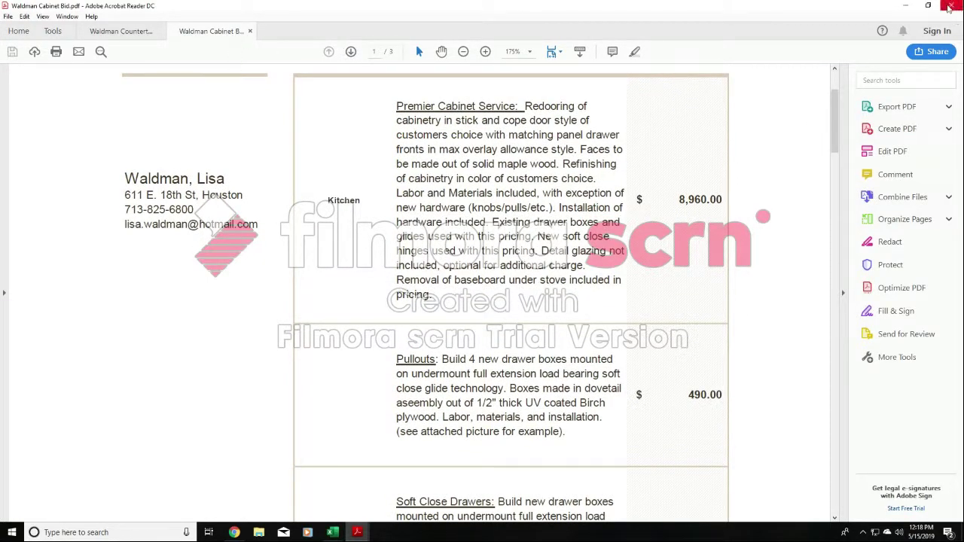
{"action": "left_click", "coordinate": [948, 5]}
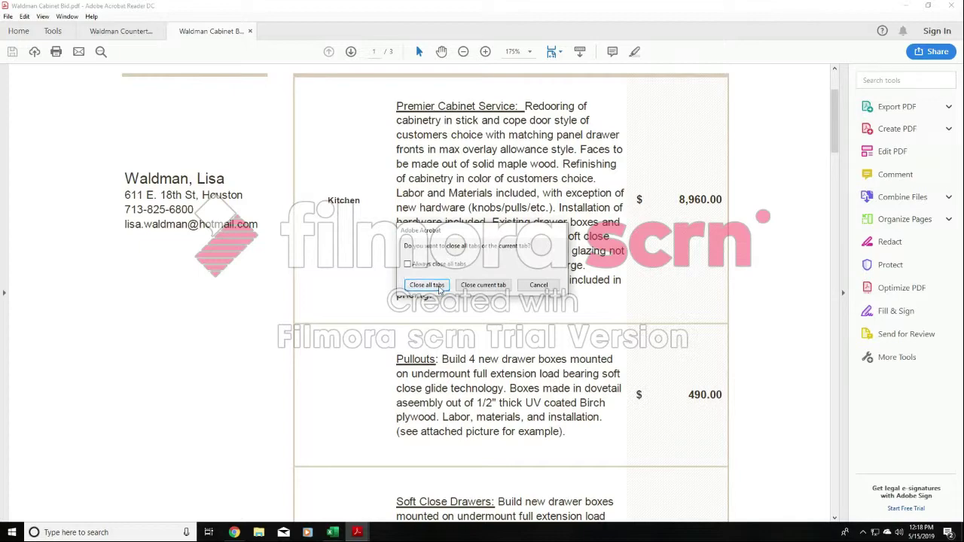
{"action": "left_click", "coordinate": [489, 287]}
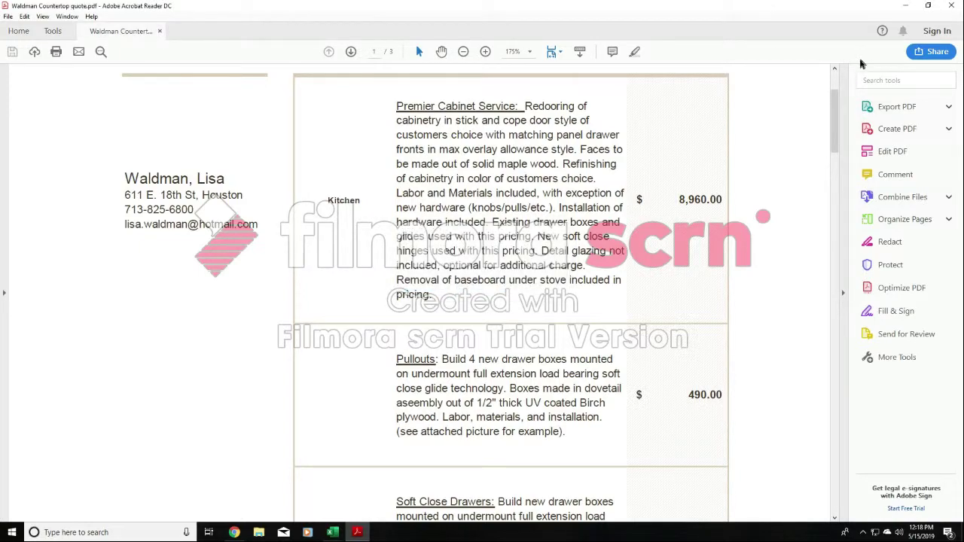
{"action": "left_click", "coordinate": [908, 6]}
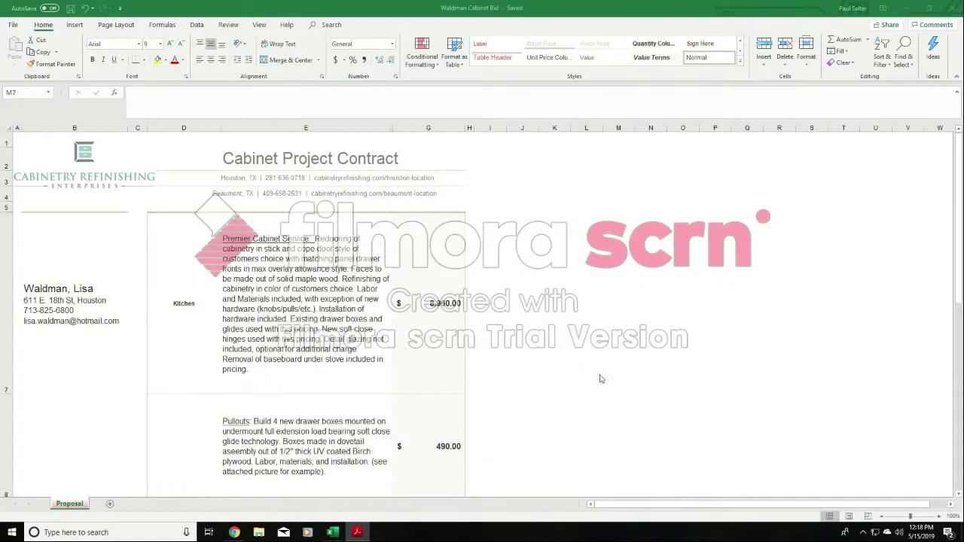
- Shorten row 7, the Premier Cabinet Service item, to fit closely around its description, and save the workbook
{"action": "left_click", "coordinate": [301, 329]}
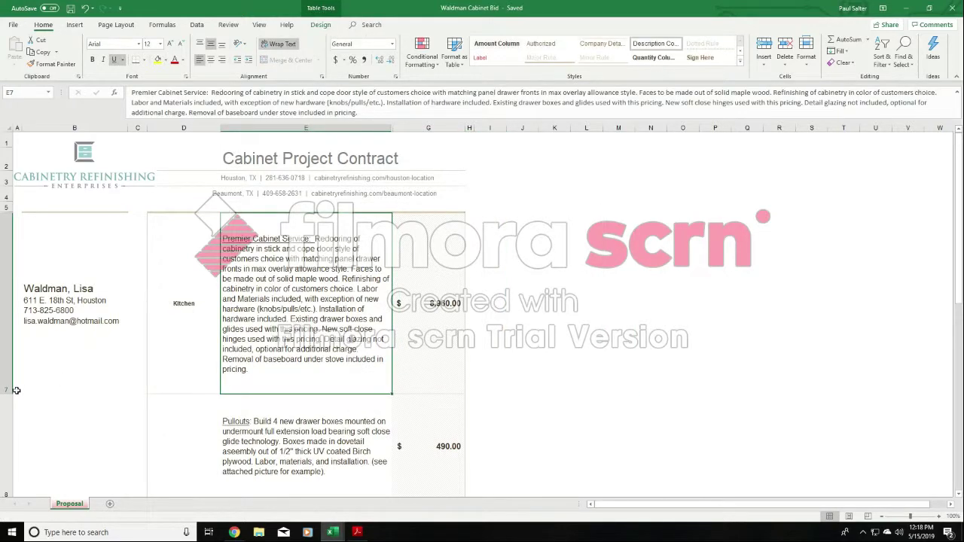
{"action": "left_click_drag", "start_coordinate": [6, 392], "coordinate": [13, 360]}
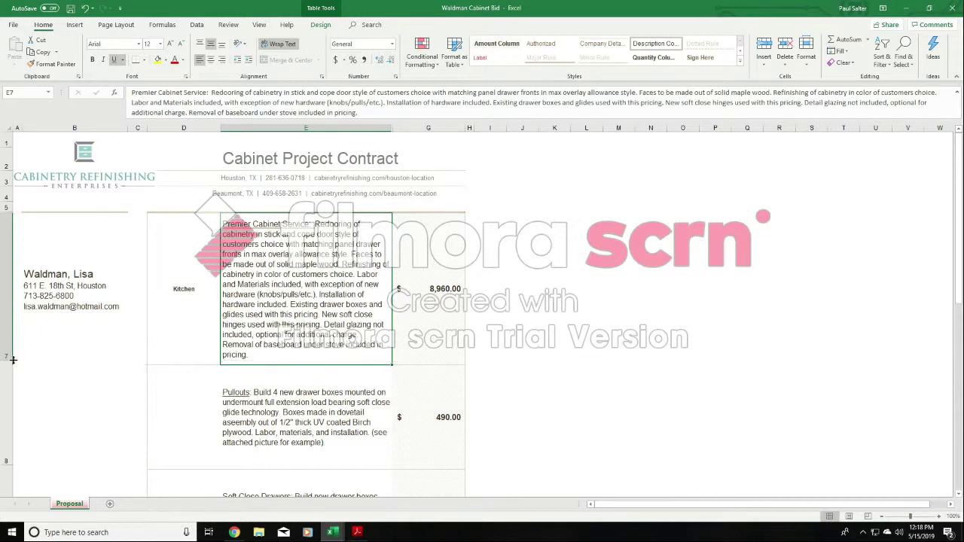
{"action": "left_click", "coordinate": [70, 8]}
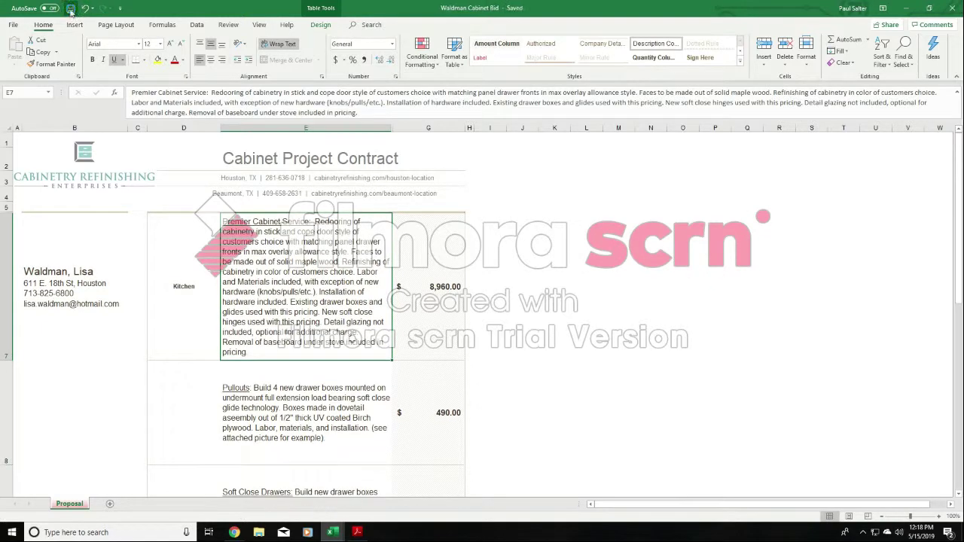
- Export the bid with the shortened row 7 to PDF in Downloads, replacing the existing Cabinet Bid PDF
{"action": "left_click", "coordinate": [15, 24]}
{"action": "left_click", "coordinate": [33, 158]}
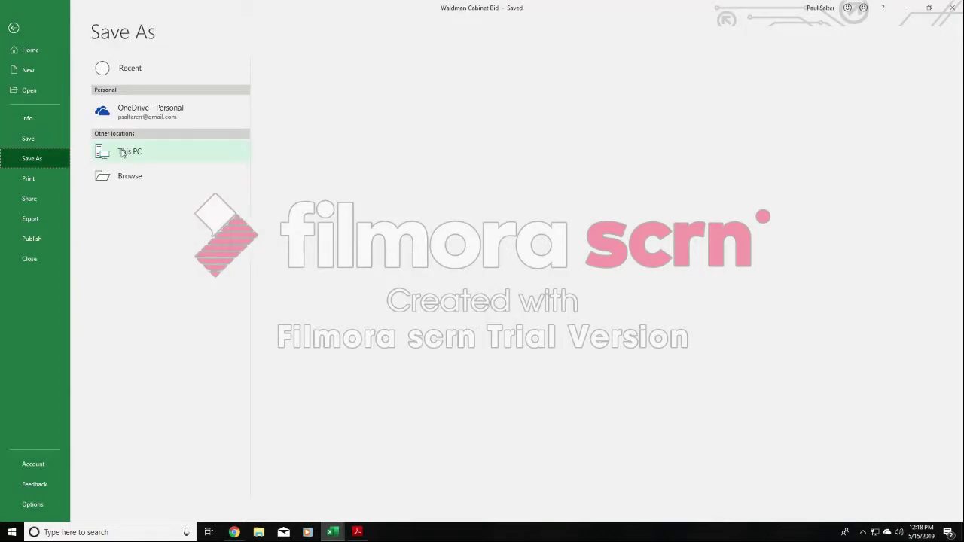
{"action": "left_click", "coordinate": [124, 152]}
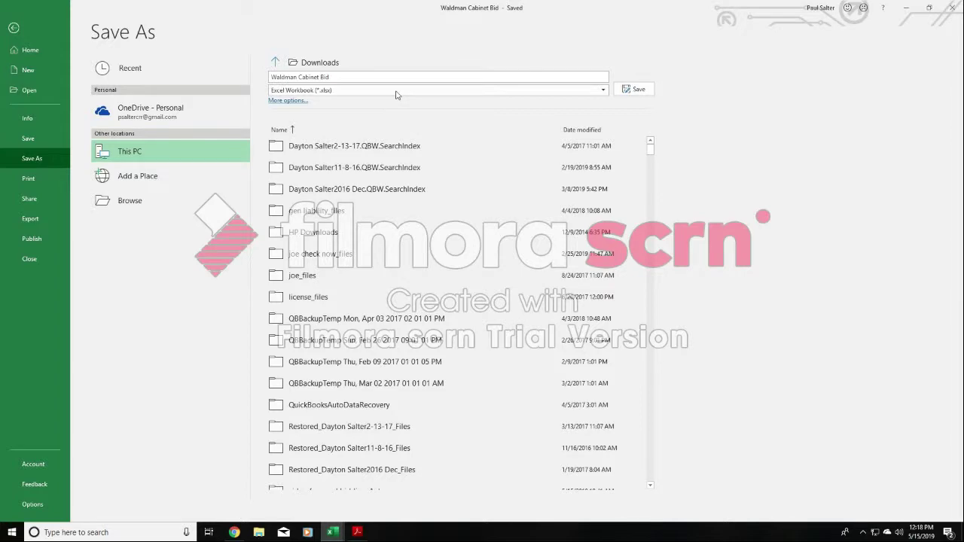
{"action": "left_click", "coordinate": [134, 201]}
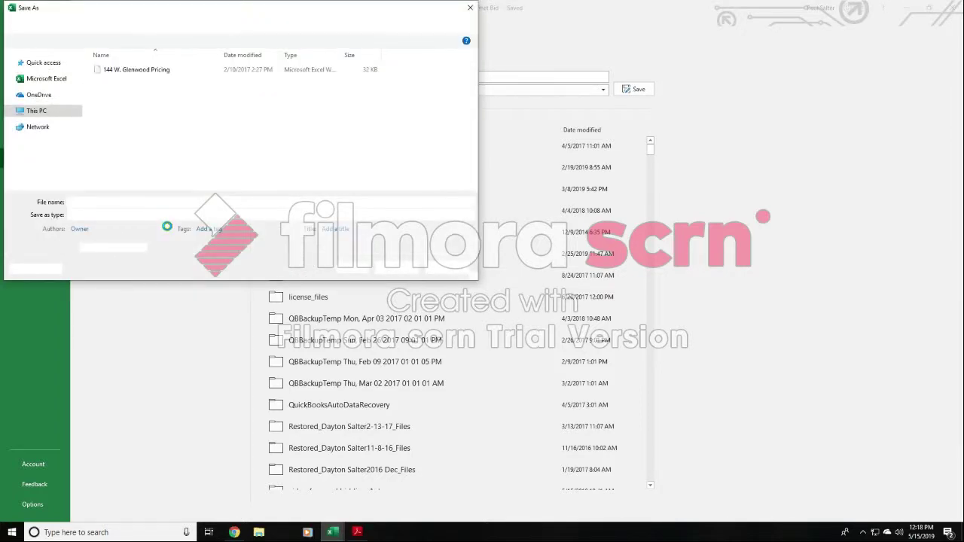
{"action": "left_click", "coordinate": [160, 217]}
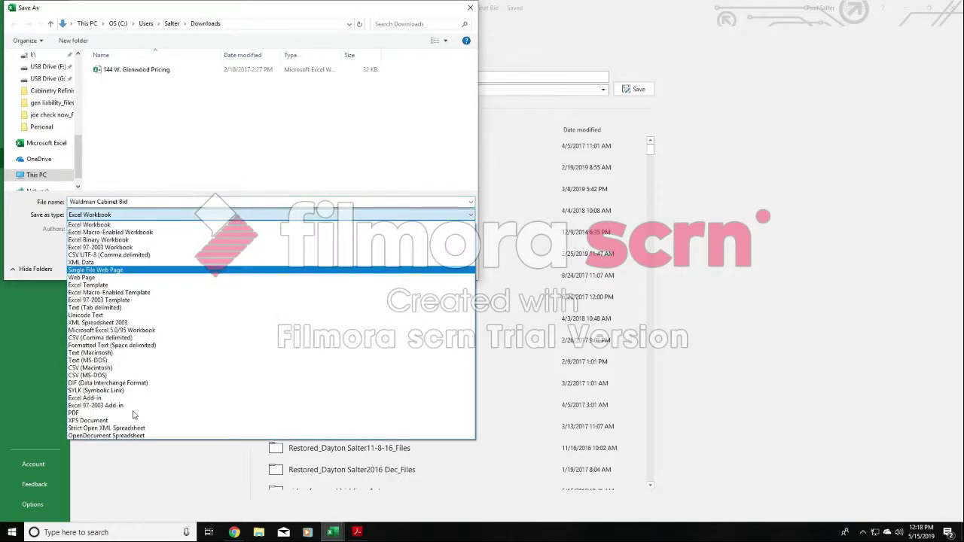
{"action": "key", "text": "Return"}
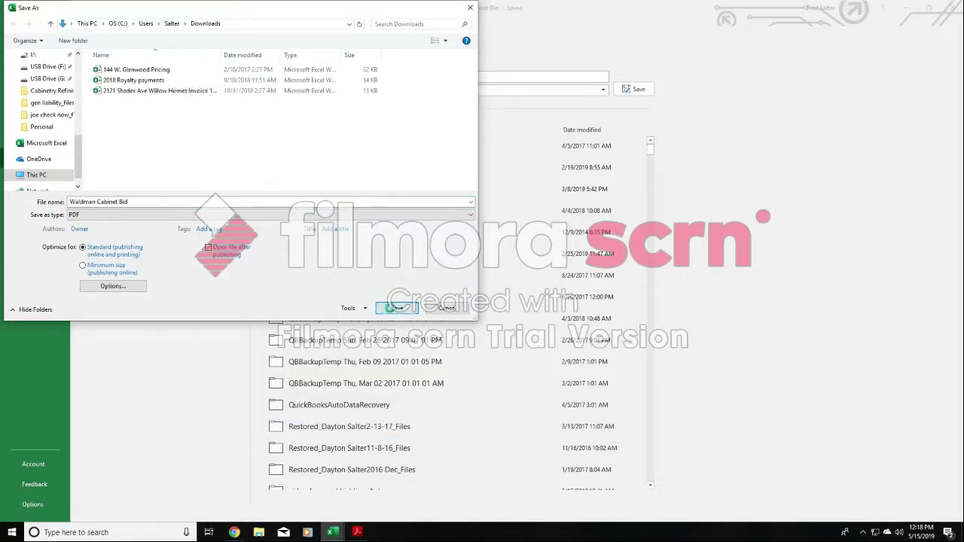
{"action": "left_click", "coordinate": [397, 308]}
{"action": "left_click", "coordinate": [502, 270]}
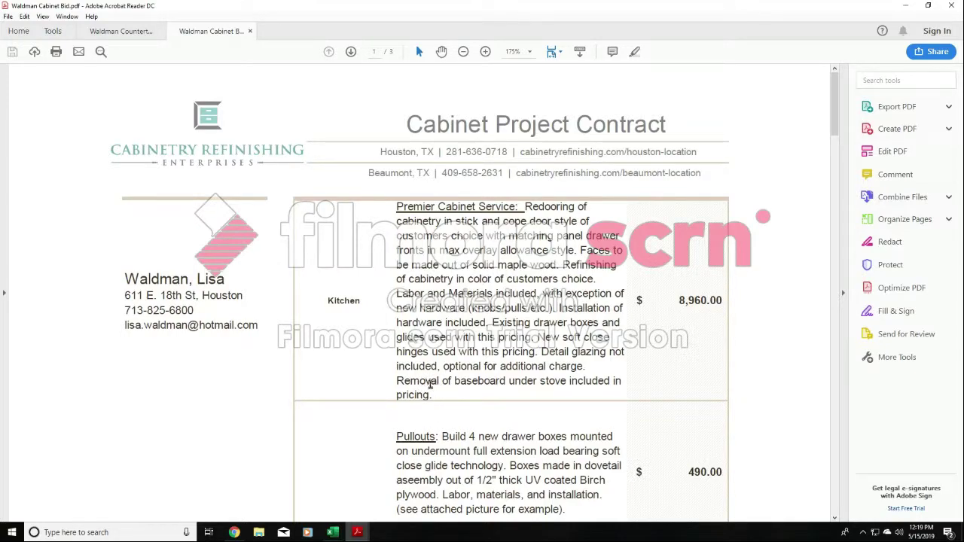
- Compare the spacing below the Premier Cabinet Service description in the bid workbook and the exported PDF, highlighting its baseboard removal line
{"action": "left_click", "coordinate": [329, 533]}
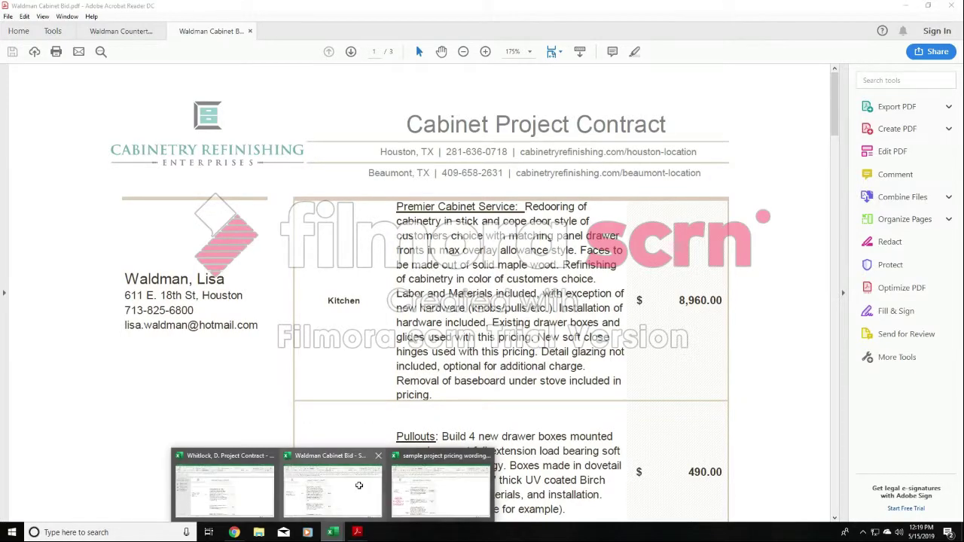
{"action": "left_click", "coordinate": [357, 486]}
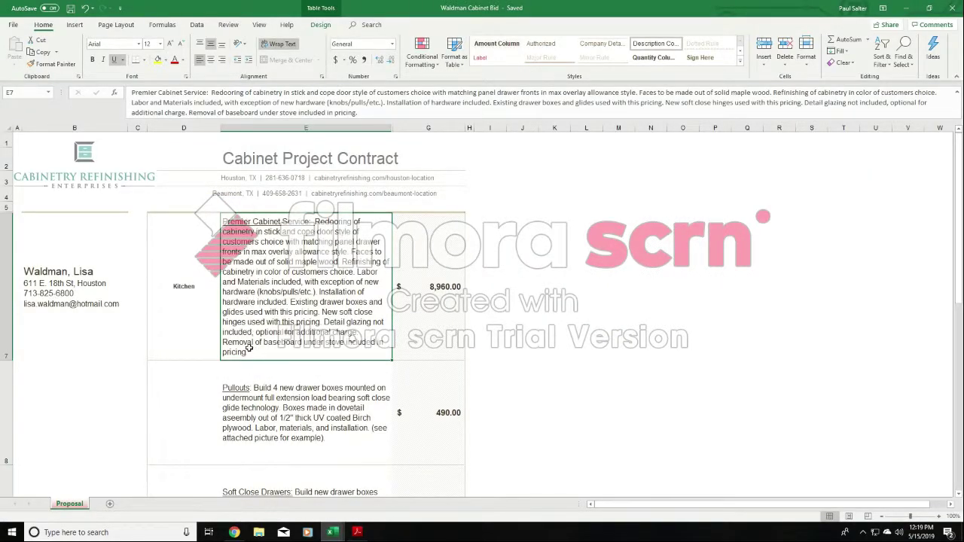
{"action": "mouse_move", "coordinate": [358, 531]}
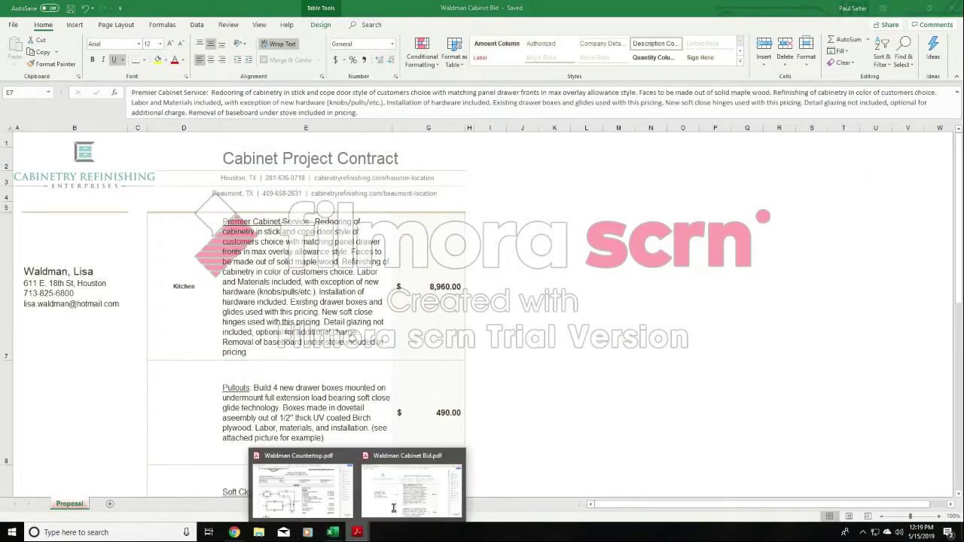
{"action": "left_click", "coordinate": [407, 490]}
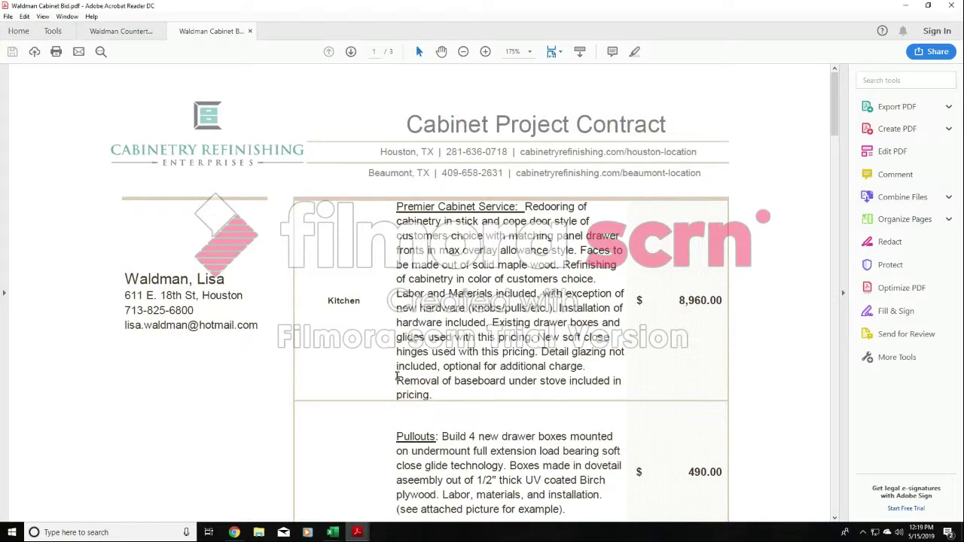
{"action": "left_click_drag", "start_coordinate": [407, 379], "coordinate": [610, 384]}
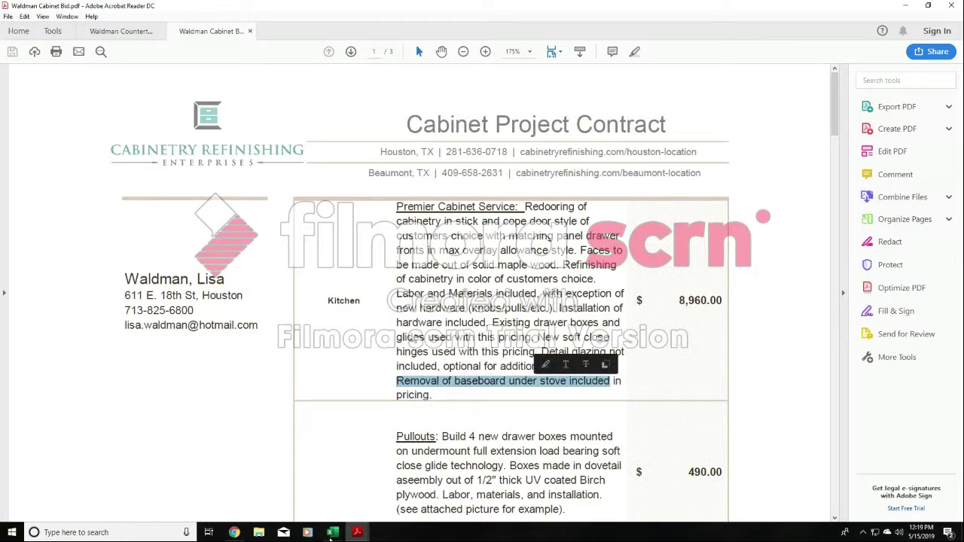
- In the Cabinet Bid workbook, increase the height of row 7 to leave space around the Premier Cabinet Service description, and save the workbook
{"action": "mouse_move", "coordinate": [335, 533]}
{"action": "left_click", "coordinate": [332, 486]}
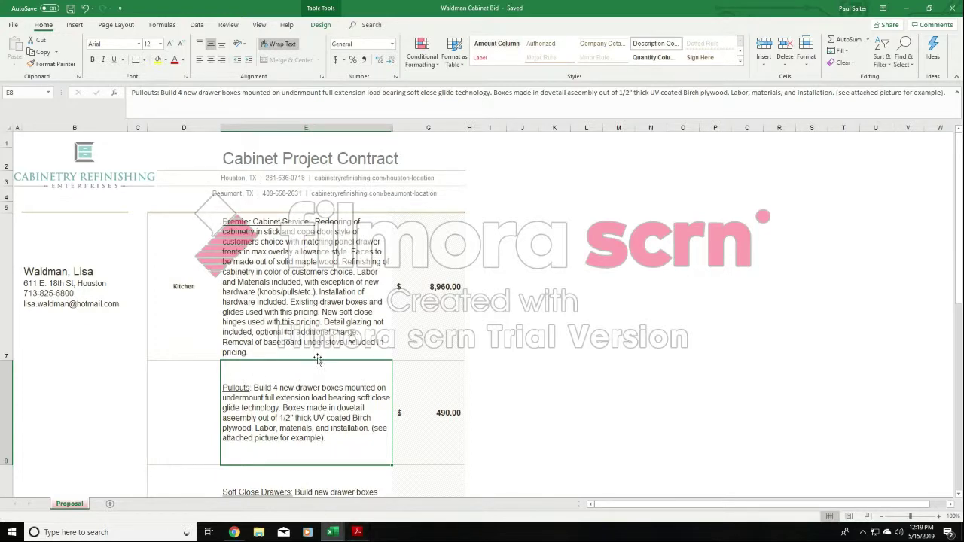
{"action": "left_click_drag", "start_coordinate": [8, 362], "coordinate": [4, 385]}
{"action": "left_click", "coordinate": [586, 194]}
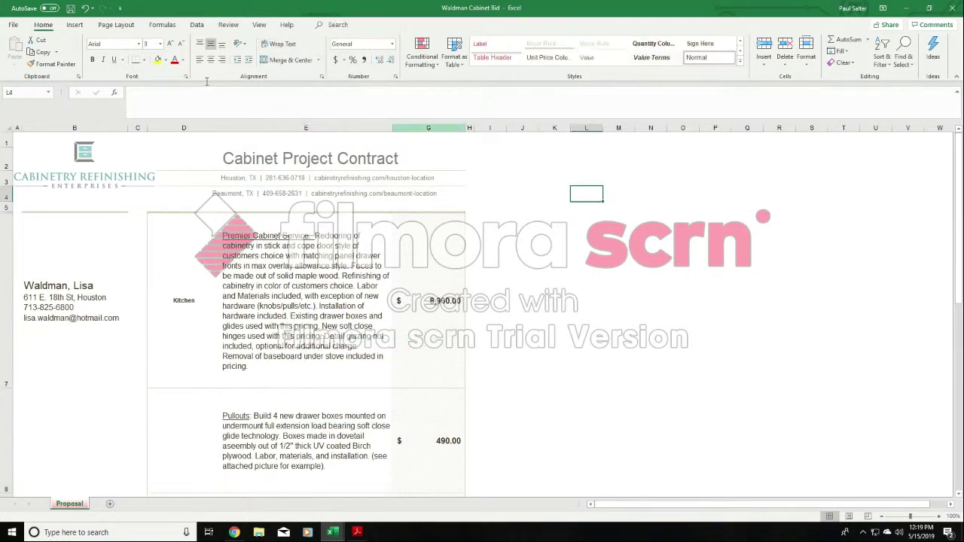
{"action": "left_click", "coordinate": [70, 9]}
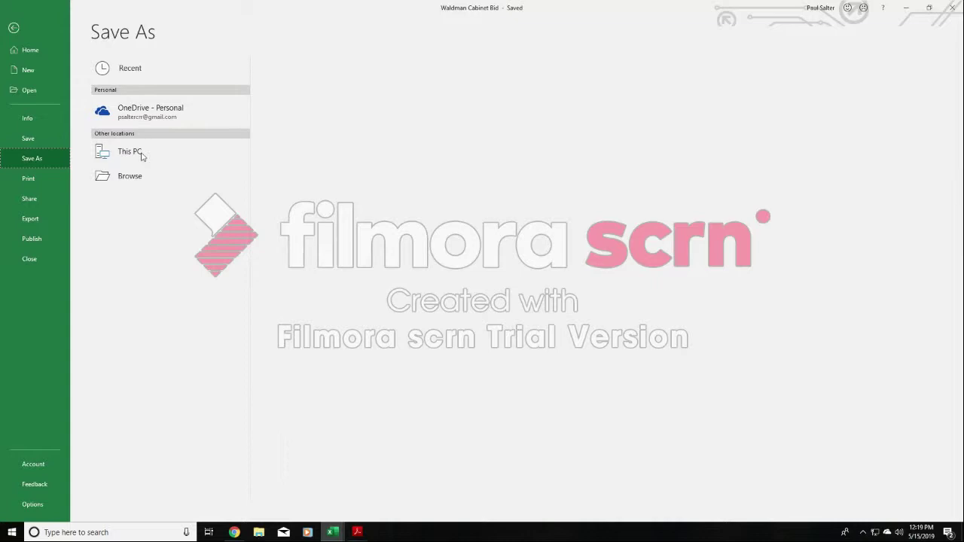
- Save the bid as a PDF in Downloads, closing the copy open in Acrobat Reader and replacing the existing Cabinet Bid PDF
{"action": "left_click", "coordinate": [142, 154]}
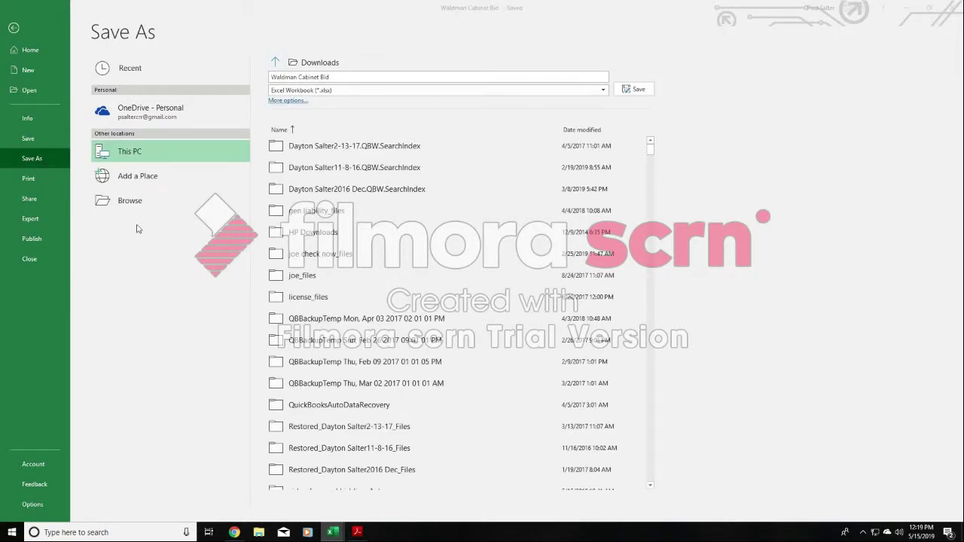
{"action": "left_click", "coordinate": [163, 216]}
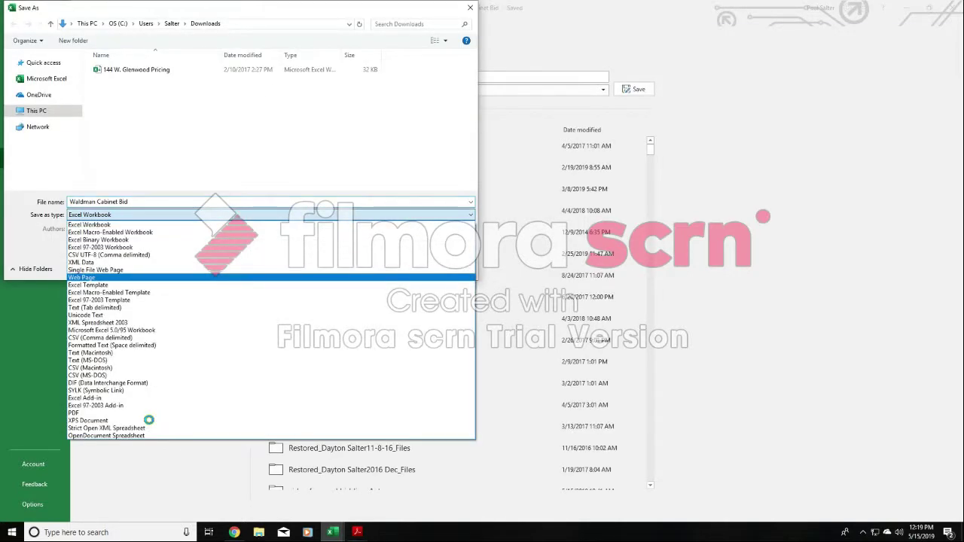
{"action": "left_click", "coordinate": [146, 413]}
{"action": "left_click", "coordinate": [396, 308]}
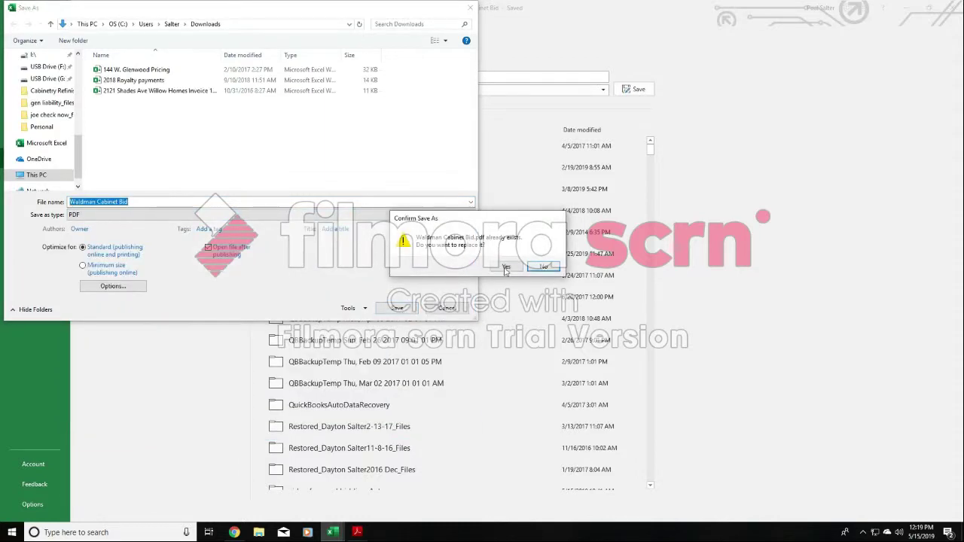
{"action": "left_click", "coordinate": [506, 269]}
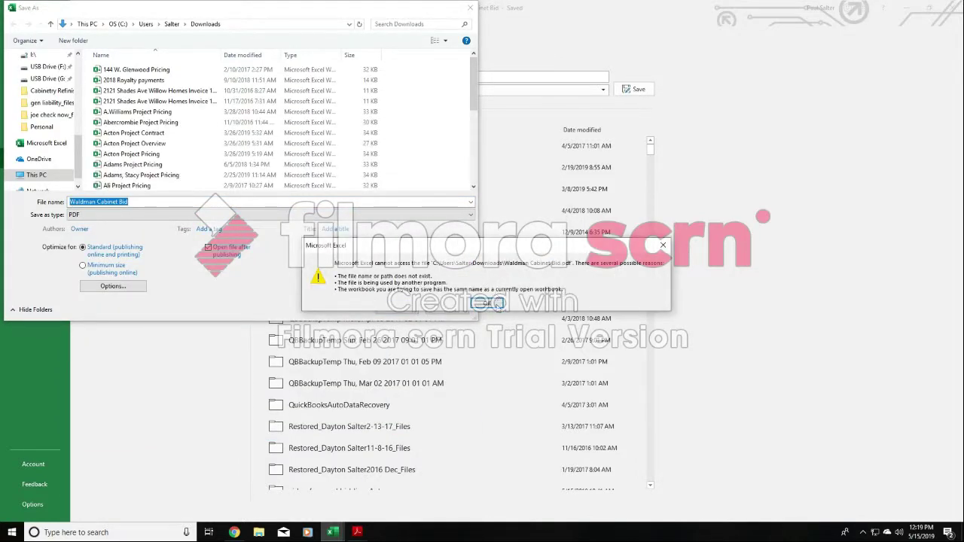
{"action": "left_click", "coordinate": [496, 302]}
{"action": "mouse_move", "coordinate": [356, 532]}
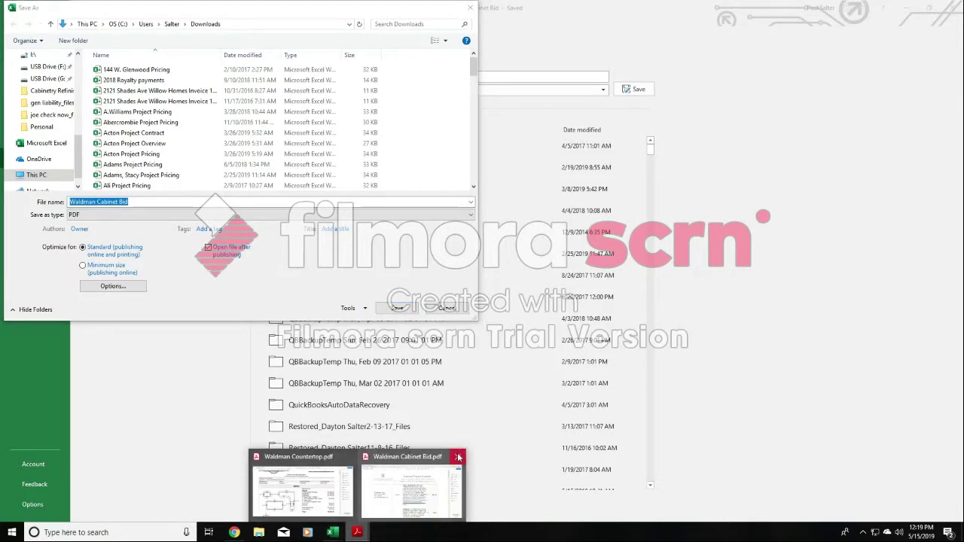
{"action": "left_click", "coordinate": [457, 457]}
{"action": "left_click", "coordinate": [397, 307]}
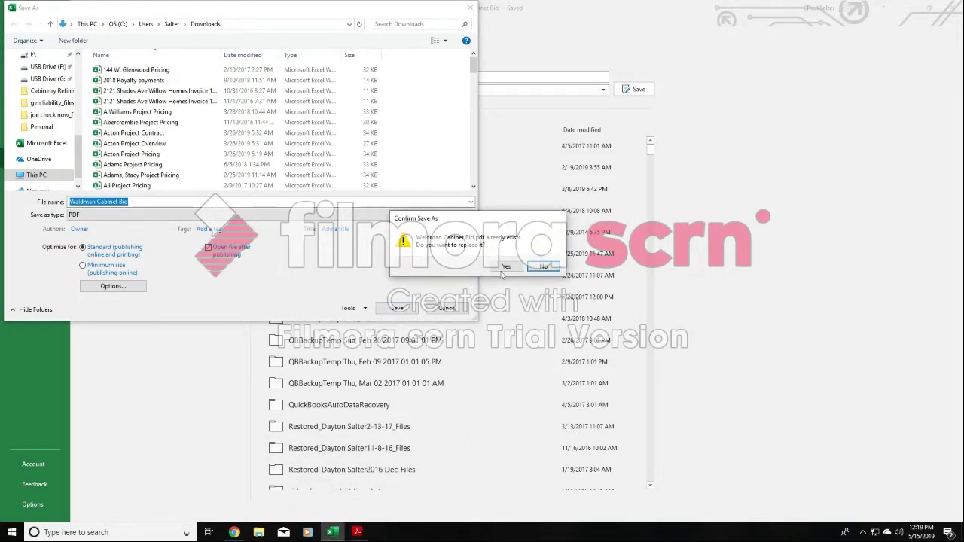
{"action": "left_click", "coordinate": [504, 268]}
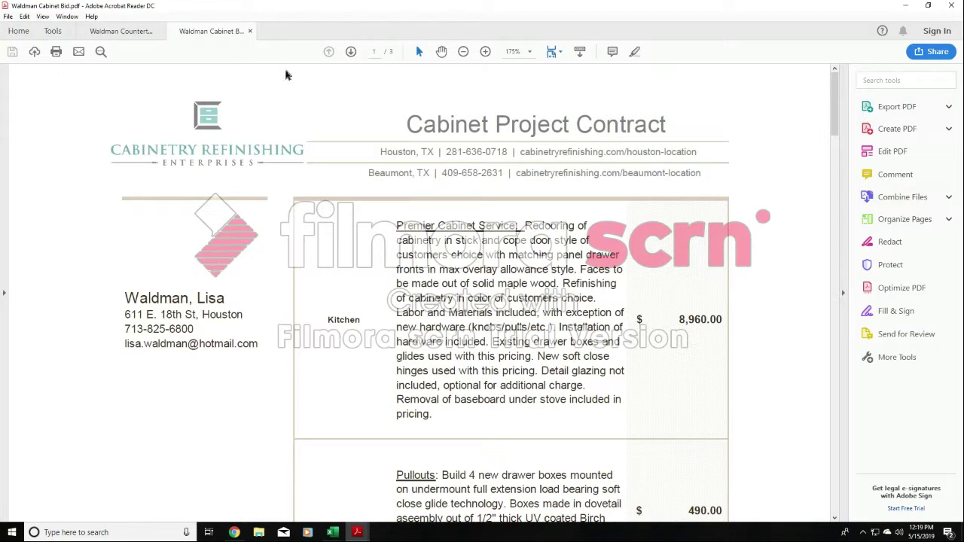
- Review the exported Cabinet Bid PDF, and switch to Gmail in Chrome to read through the earlier Cabinet & Countertop Bid email
{"action": "scroll", "coordinate": [490, 215], "scroll_direction": "down", "scroll_amount": 10}
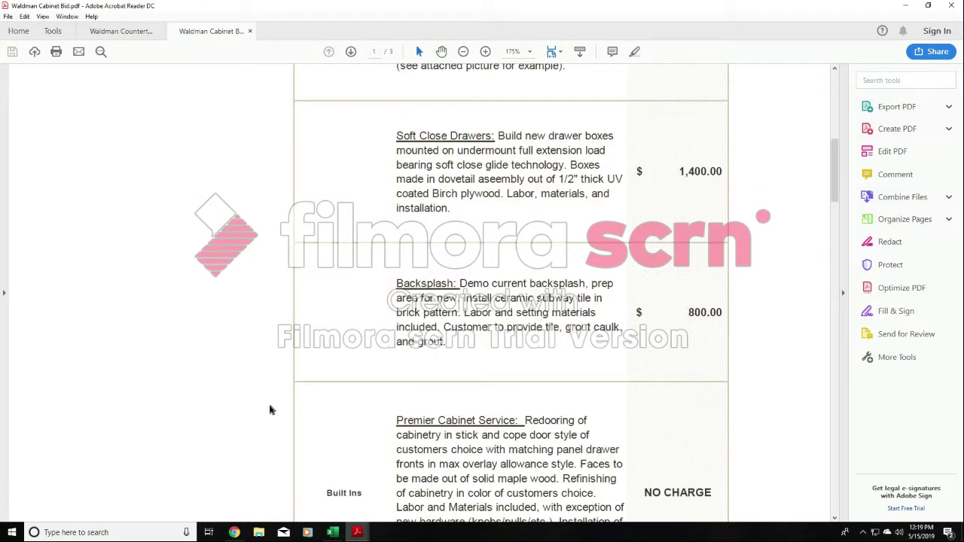
{"action": "left_click", "coordinate": [234, 532]}
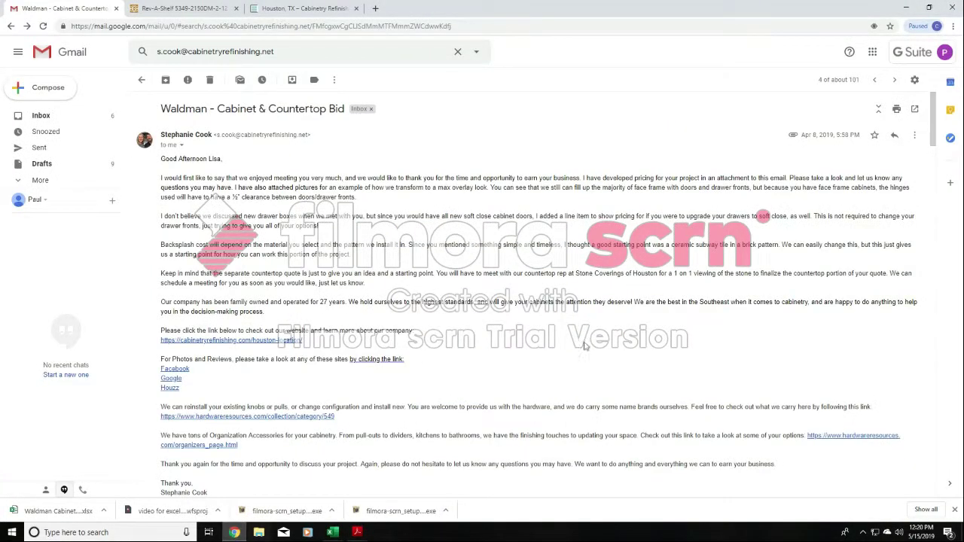
{"action": "scroll", "coordinate": [829, 279], "scroll_direction": "down", "scroll_amount": 2}
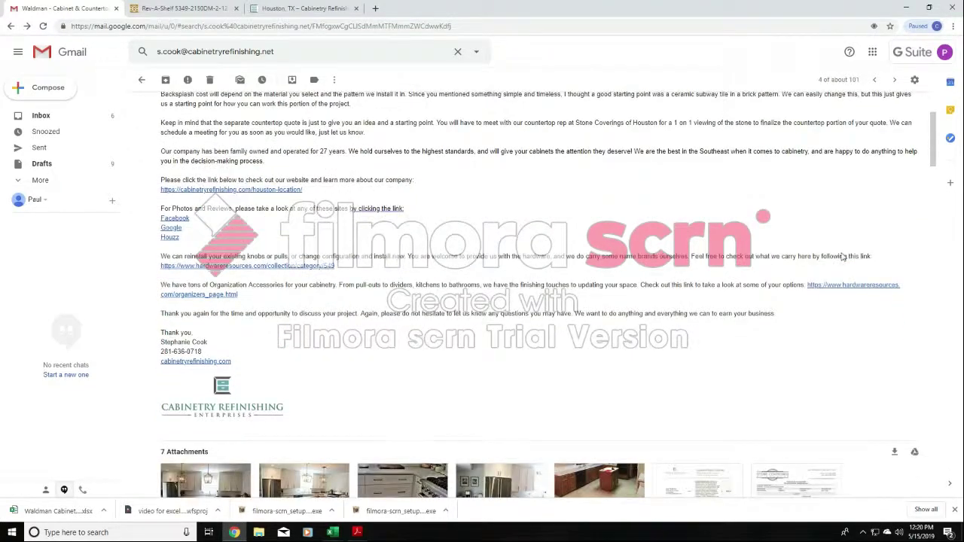
{"action": "scroll", "coordinate": [820, 255], "scroll_direction": "up", "scroll_amount": 2}
{"action": "scroll", "coordinate": [820, 255], "scroll_direction": "up", "scroll_amount": 1}
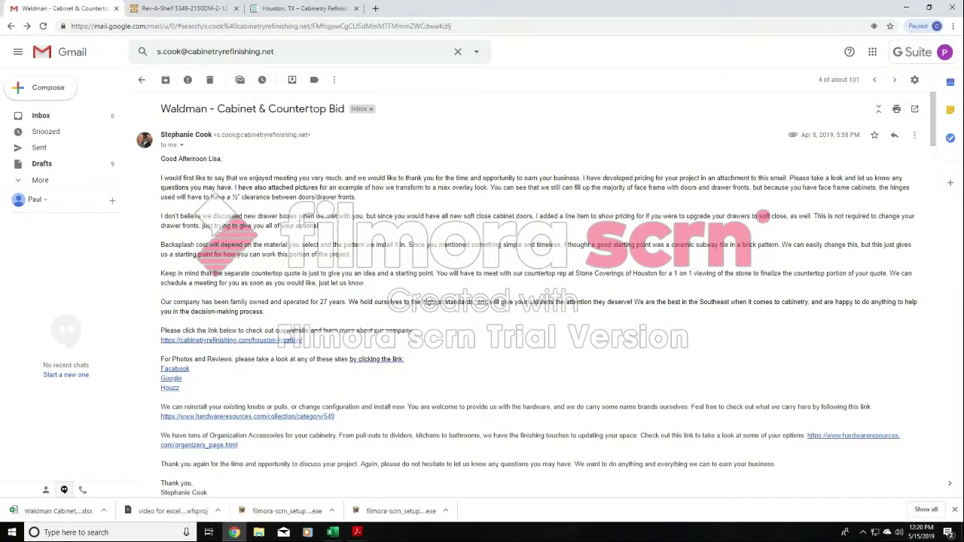
{"action": "scroll", "coordinate": [445, 219], "scroll_direction": "down", "scroll_amount": 1}
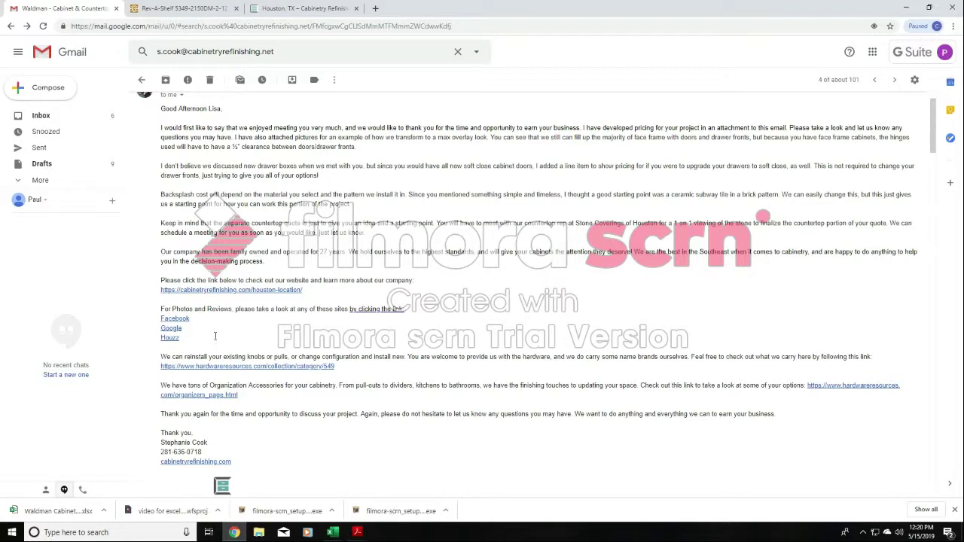
- Open the project pricing draft in full view and change its greeting to Mrs. with the customer's last name
{"action": "left_click", "coordinate": [47, 163]}
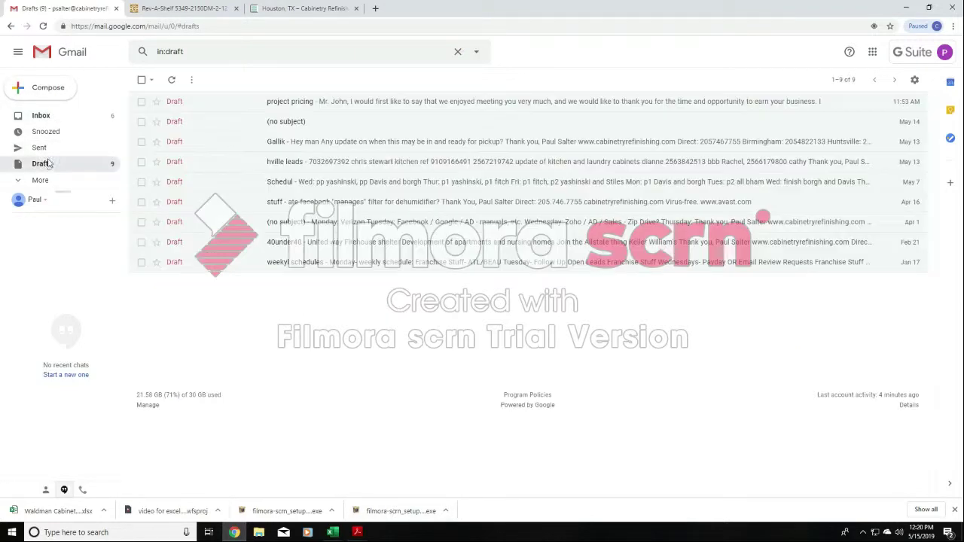
{"action": "left_click", "coordinate": [179, 105]}
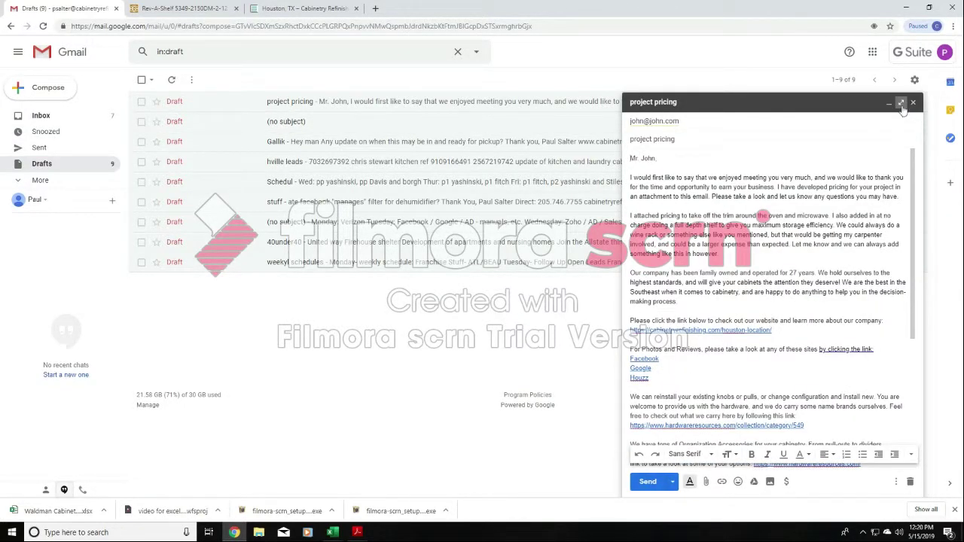
{"action": "left_click", "coordinate": [901, 104]}
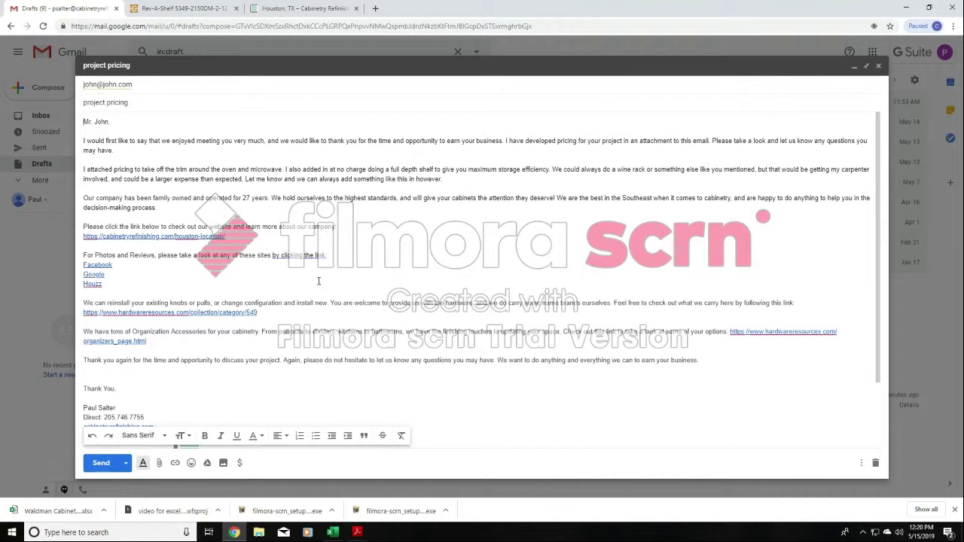
{"action": "triple_click", "coordinate": [89, 123]}
{"action": "type", "text": "Mr"}
- Delete the draft's paragraph about taking off the trim around the oven and microwave
{"action": "left_click_drag", "start_coordinate": [197, 168], "coordinate": [283, 176]}
{"action": "left_click", "coordinate": [305, 176]}
{"action": "left_click_drag", "start_coordinate": [429, 178], "coordinate": [81, 172]}
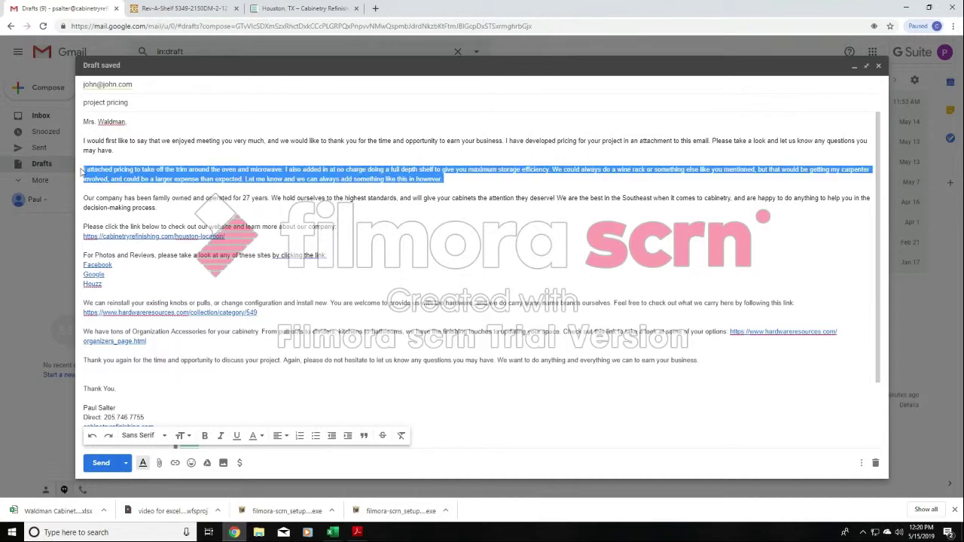
{"action": "key", "text": "BackSpace"}
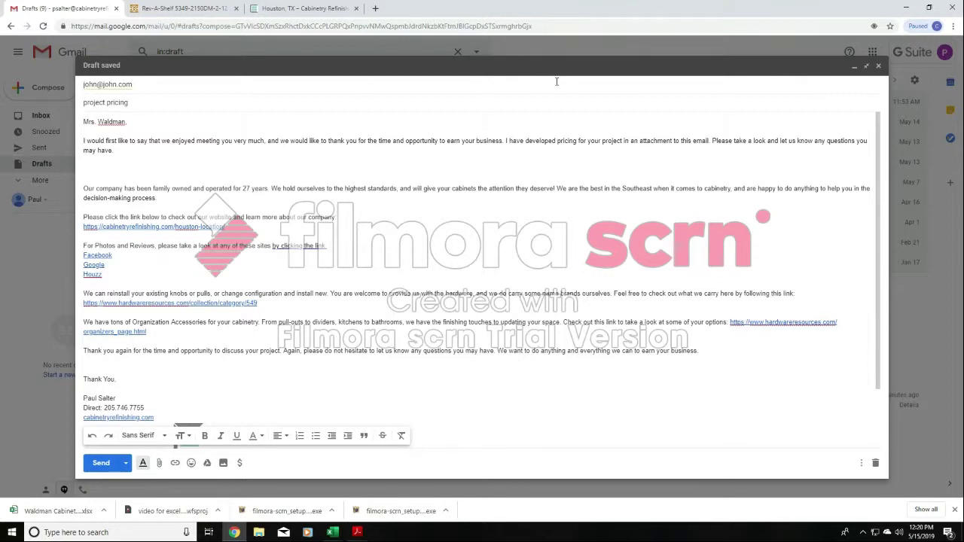
- Minimize the draft, search the mail for the colleague's address, and open her Cabinet & Countertop Bid email
{"action": "left_click", "coordinate": [853, 66]}
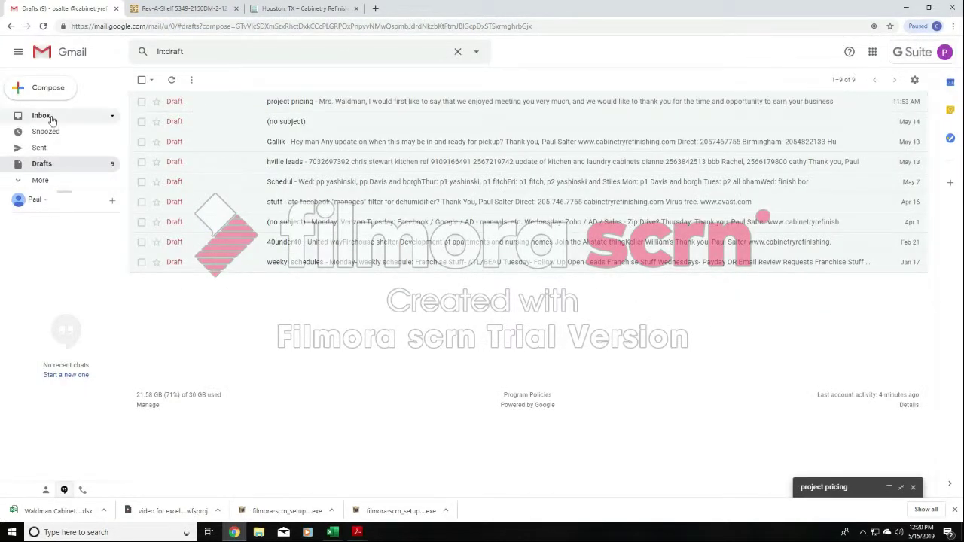
{"action": "left_click", "coordinate": [45, 118]}
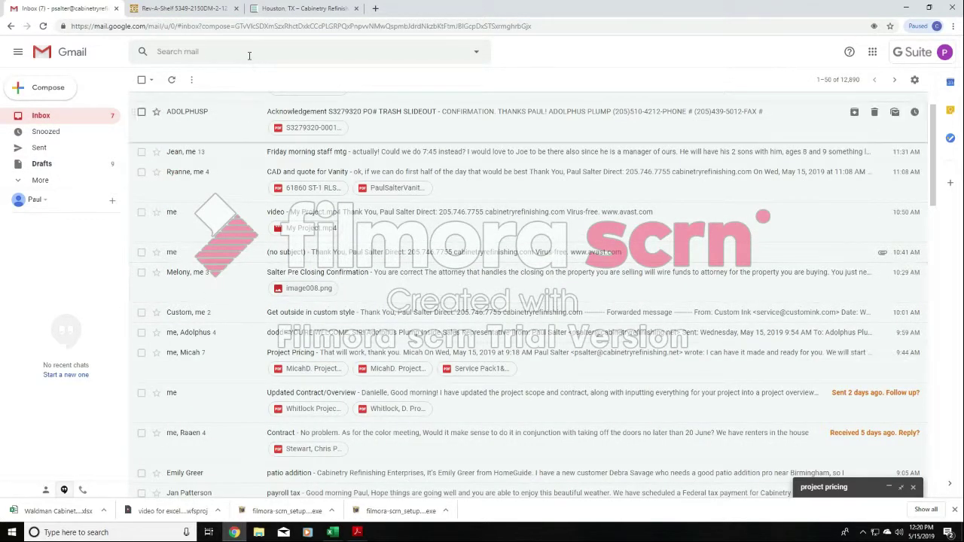
{"action": "left_click", "coordinate": [249, 56]}
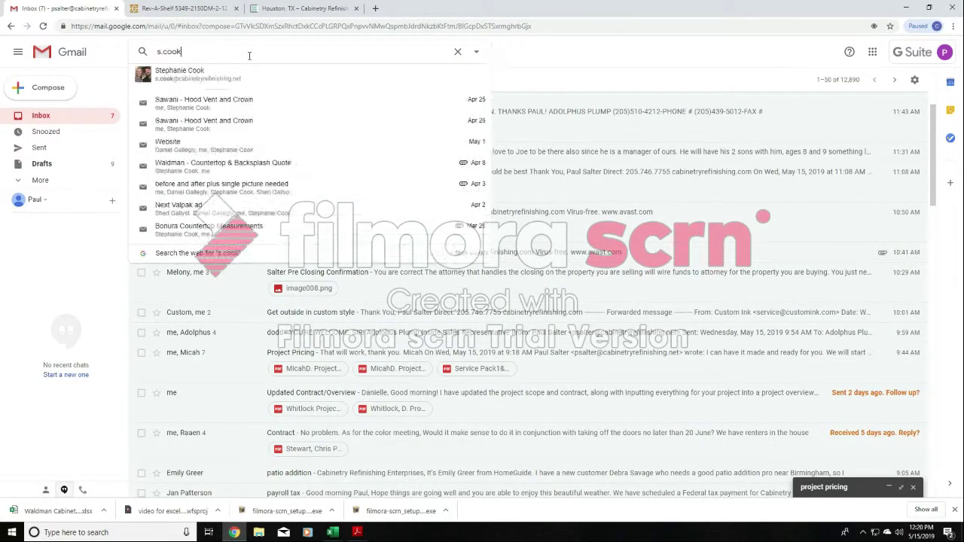
{"action": "key", "text": "Down"}
{"action": "key", "text": "Return"}
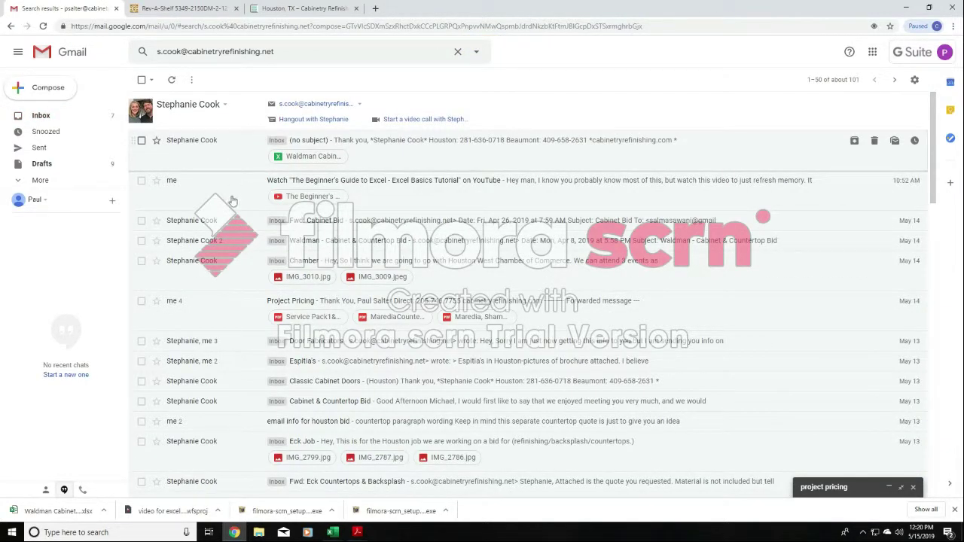
{"action": "left_click", "coordinate": [230, 248]}
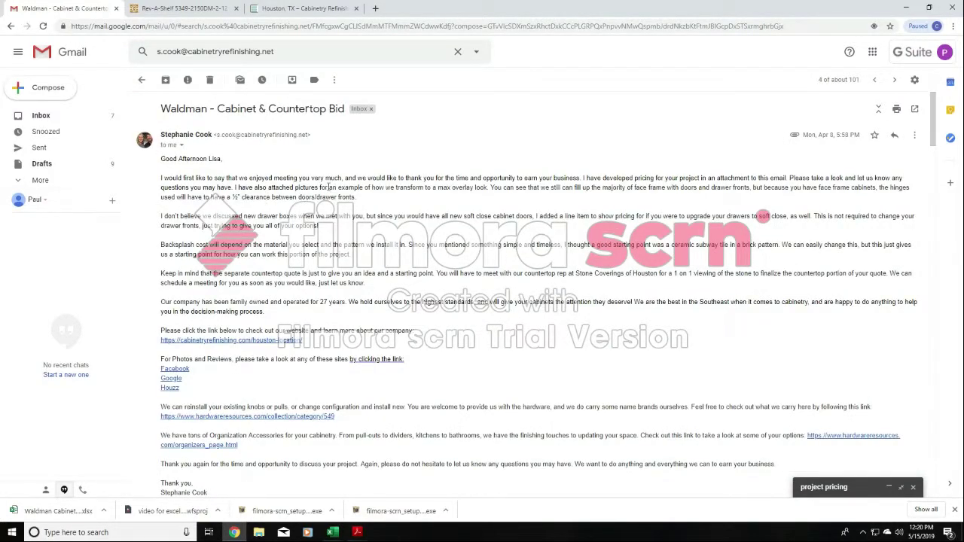
- Examine the project-specific wording on max overlay pictures, drawer boxes, backsplash and countertop quote, highlighting each passage in turn
{"action": "left_click_drag", "start_coordinate": [235, 187], "coordinate": [361, 202]}
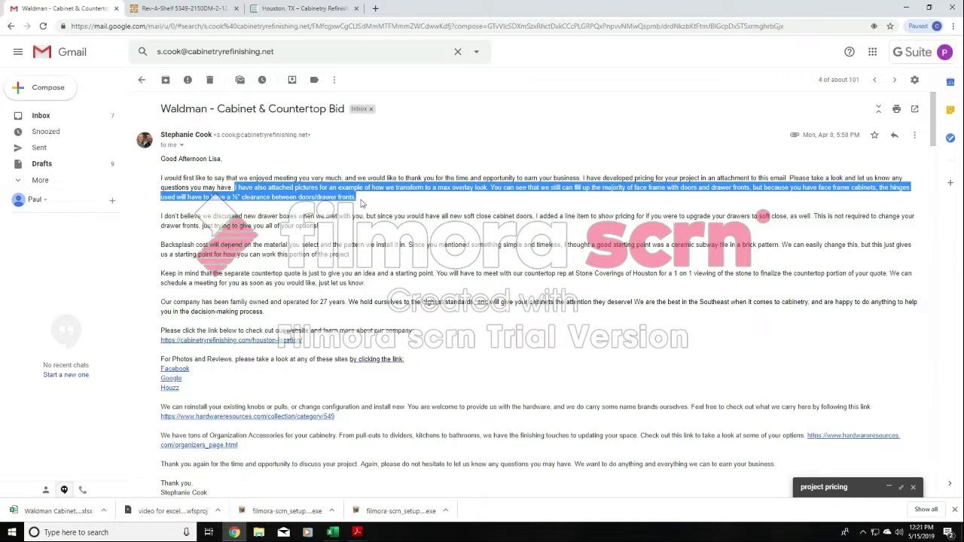
{"action": "left_click", "coordinate": [162, 215]}
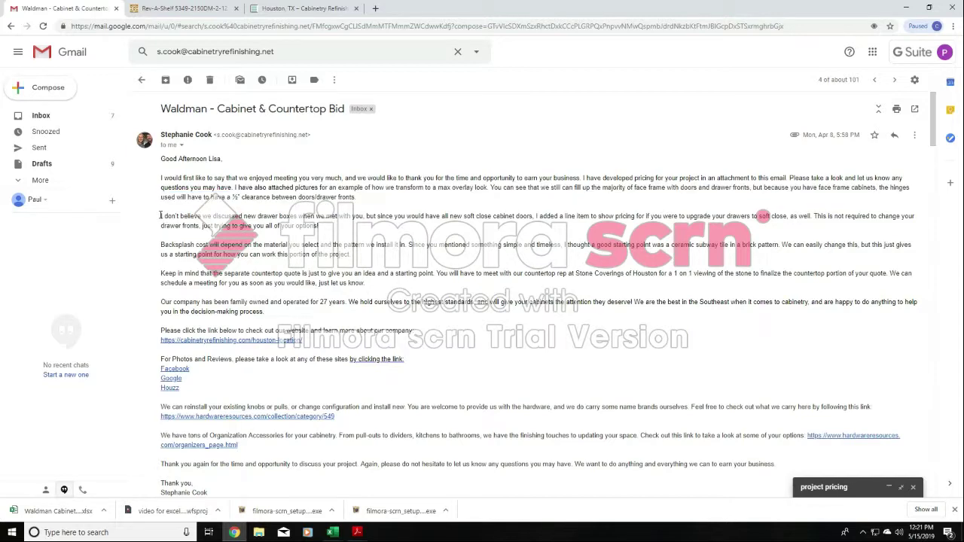
{"action": "left_click_drag", "start_coordinate": [161, 216], "coordinate": [377, 236]}
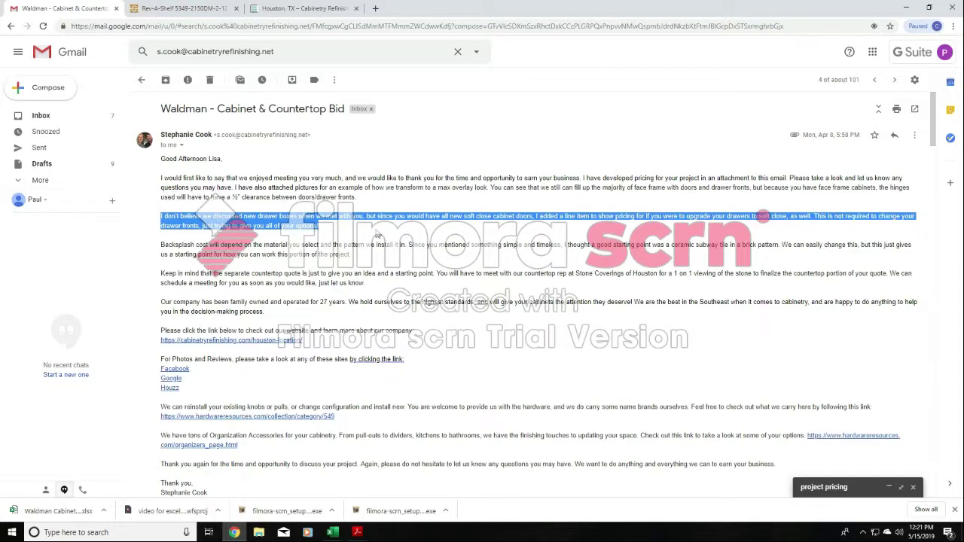
{"action": "left_click", "coordinate": [271, 262]}
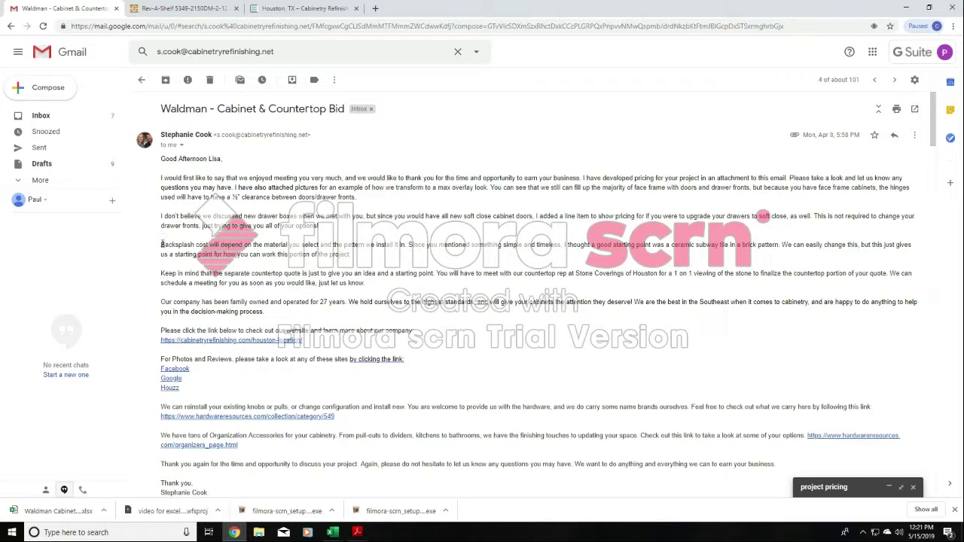
{"action": "left_click_drag", "start_coordinate": [161, 245], "coordinate": [364, 262]}
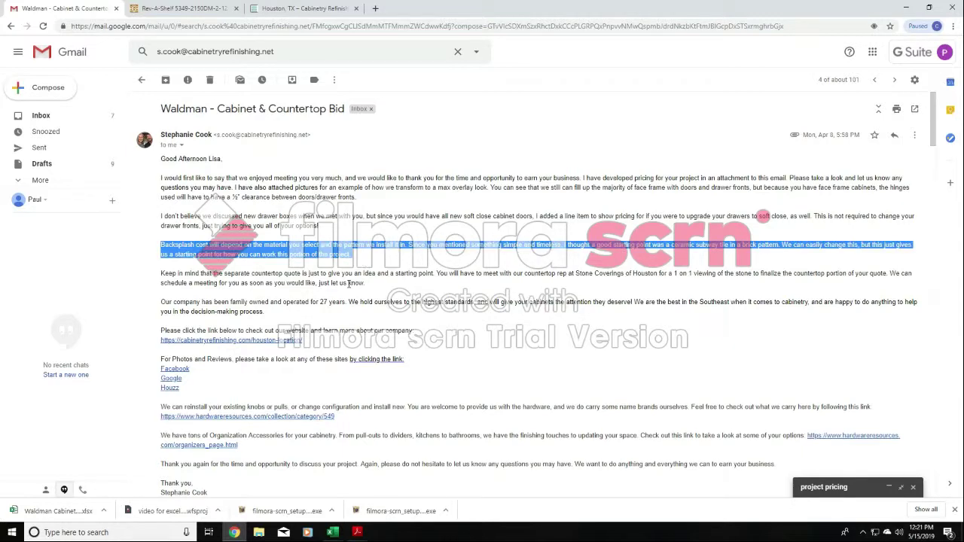
{"action": "left_click", "coordinate": [349, 283]}
{"action": "left_click_drag", "start_coordinate": [161, 272], "coordinate": [380, 287]}
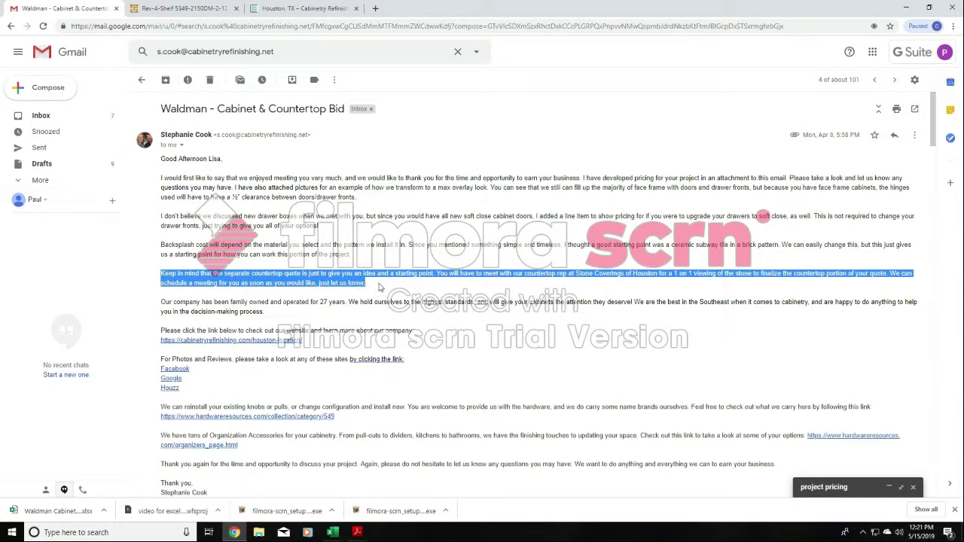
{"action": "left_click", "coordinate": [247, 201]}
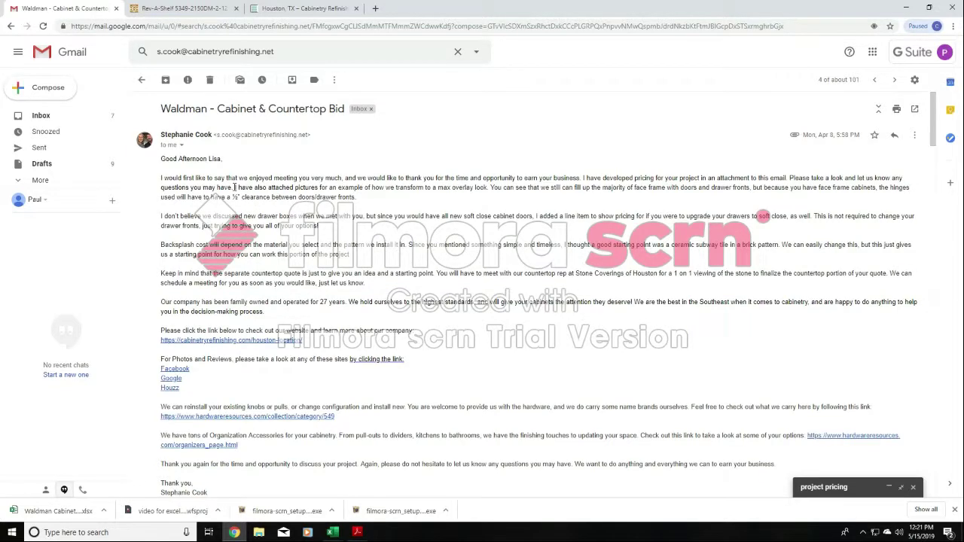
- Copy the text from the attached-pictures sentence through the countertop quote paragraph into the project pricing draft, after its opening paragraph
{"action": "left_click_drag", "start_coordinate": [234, 187], "coordinate": [378, 272]}
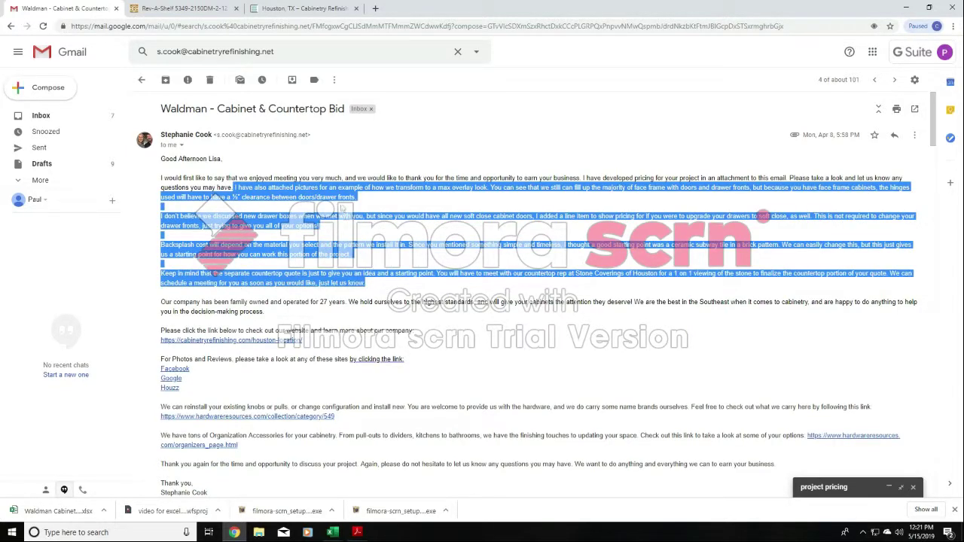
{"action": "right_click", "coordinate": [338, 197]}
{"action": "left_click", "coordinate": [359, 203]}
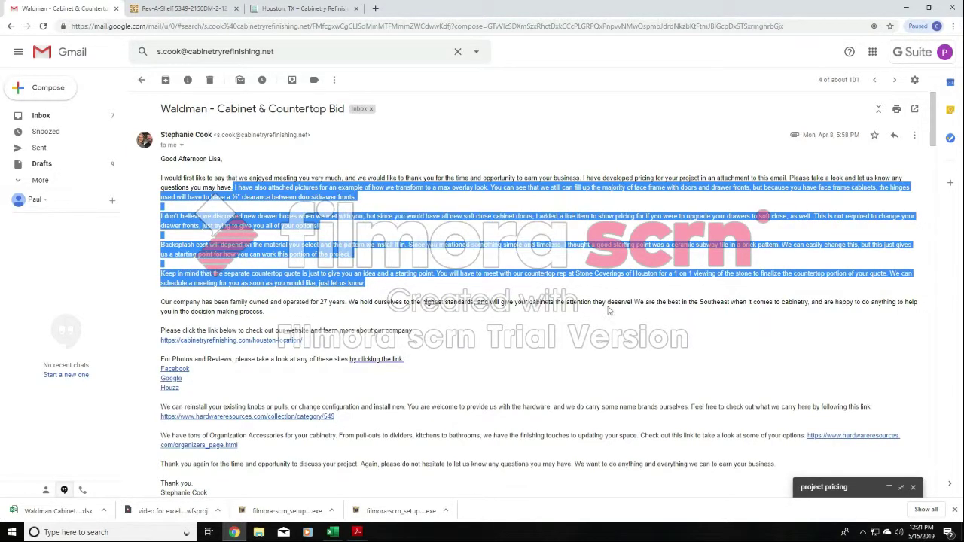
{"action": "left_click", "coordinate": [901, 487]}
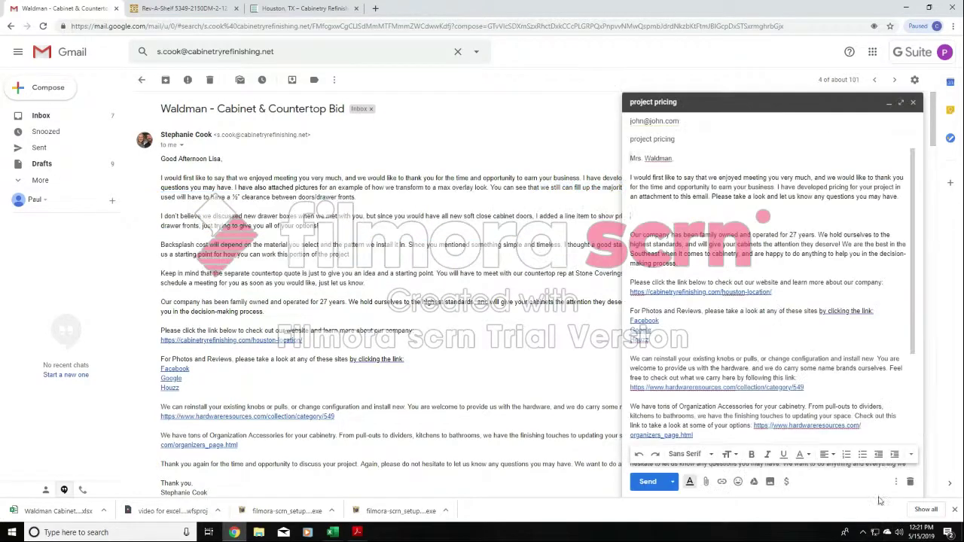
{"action": "left_click", "coordinate": [901, 102]}
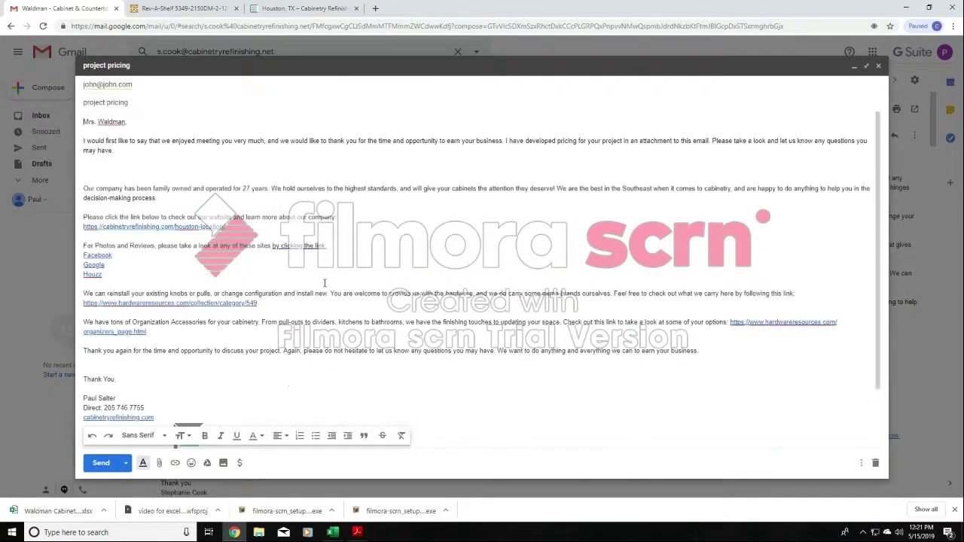
{"action": "right_click", "coordinate": [128, 152]}
{"action": "left_click", "coordinate": [151, 231]}
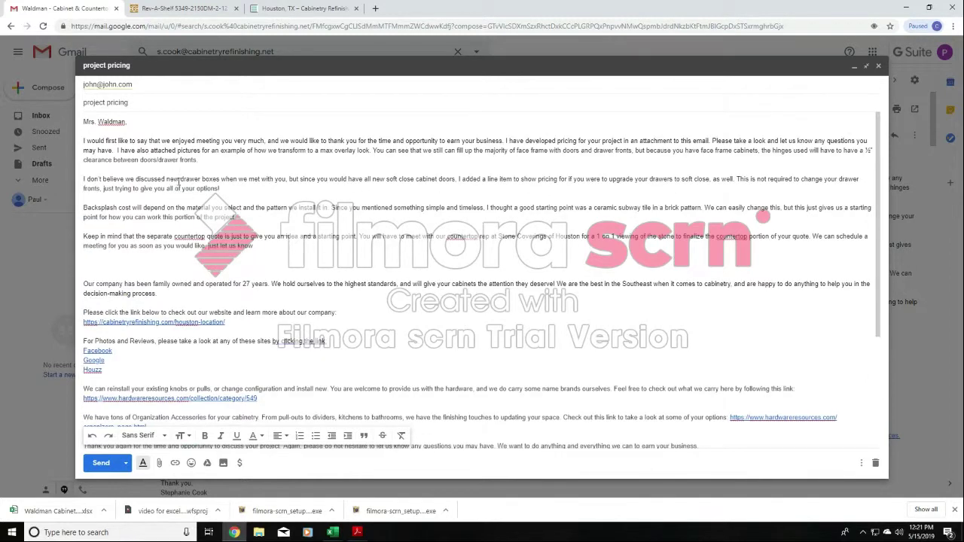
- Remove the extra blank lines above the draft's "Our company has been family owned" paragraph
{"action": "left_click", "coordinate": [84, 283]}
{"action": "key", "text": "BackSpace"}
{"action": "key", "text": "BackSpace"}
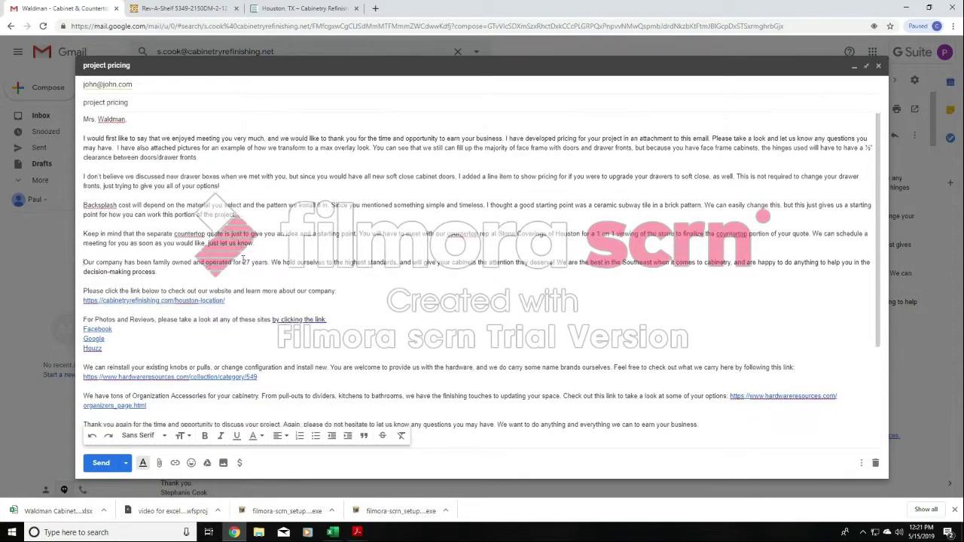
- Attach the Cabinet Bid PDF from the recent files to the project pricing draft
{"action": "scroll", "coordinate": [250, 254], "scroll_direction": "down", "scroll_amount": 3}
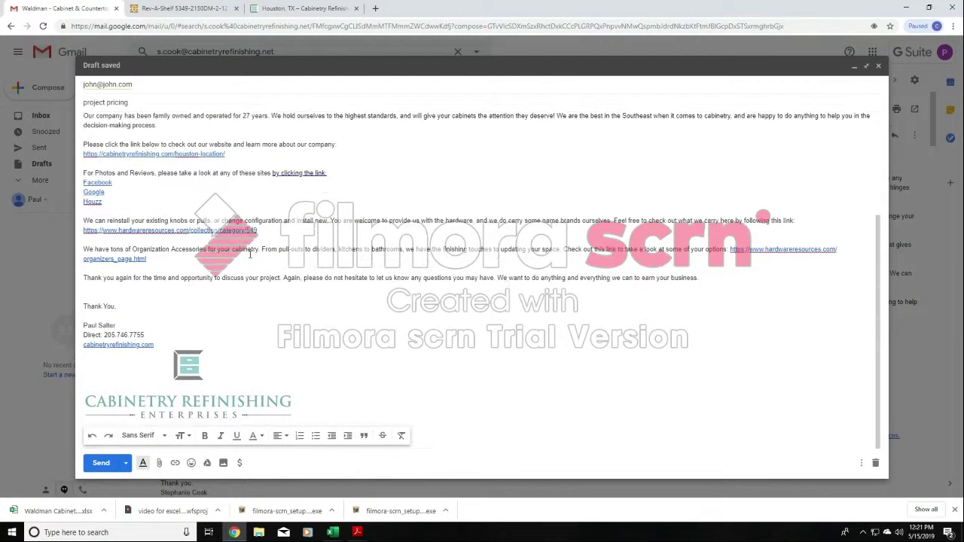
{"action": "left_click", "coordinate": [158, 462]}
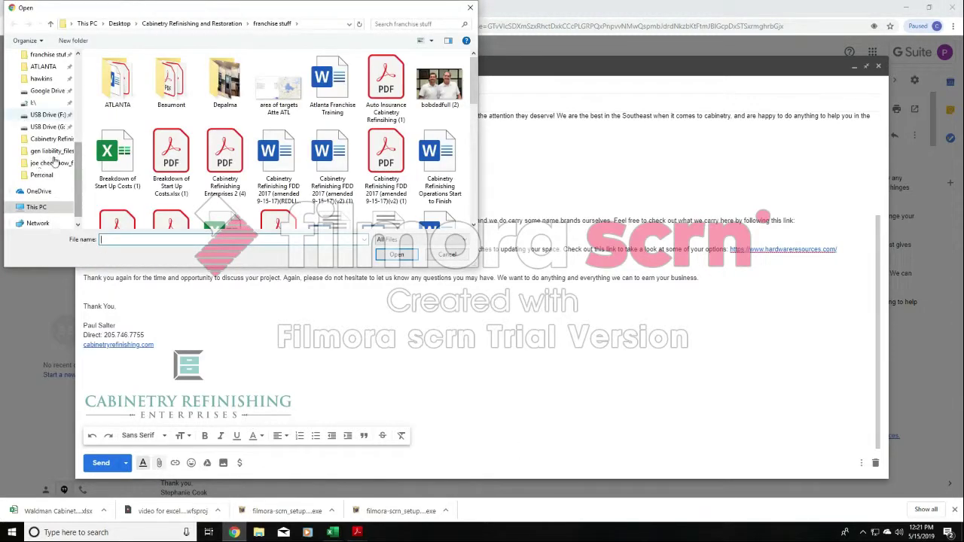
{"action": "left_click_drag", "start_coordinate": [77, 170], "coordinate": [80, 60]}
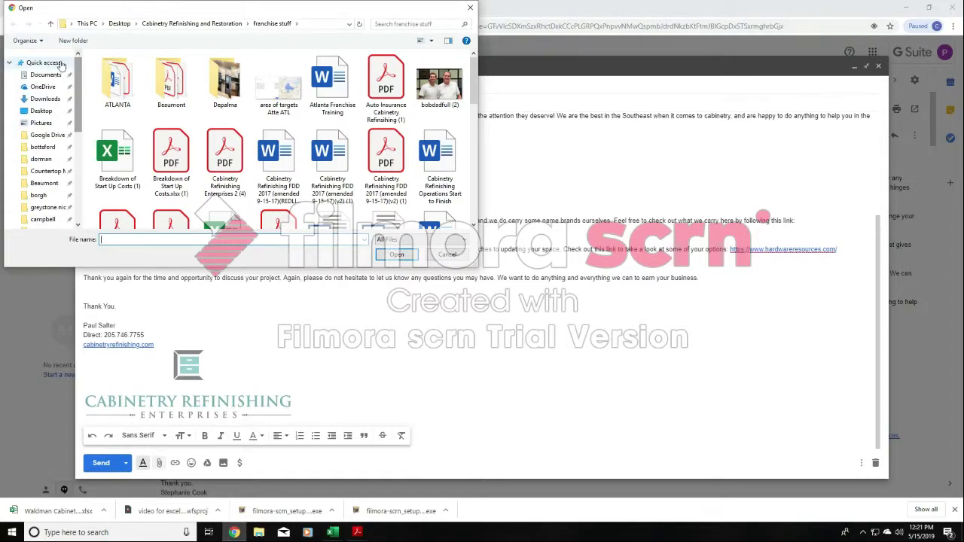
{"action": "left_click", "coordinate": [45, 63]}
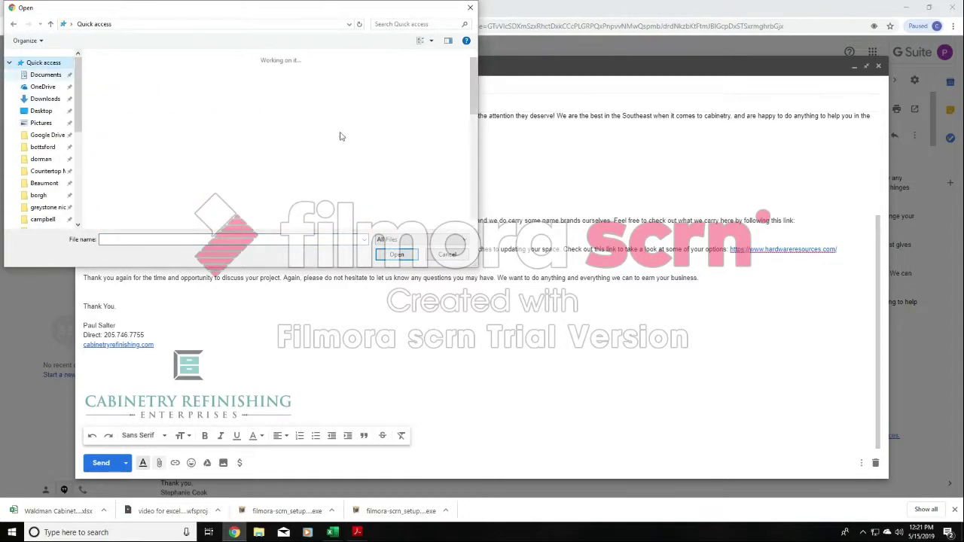
{"action": "scroll", "coordinate": [345, 125], "scroll_direction": "down", "scroll_amount": 5}
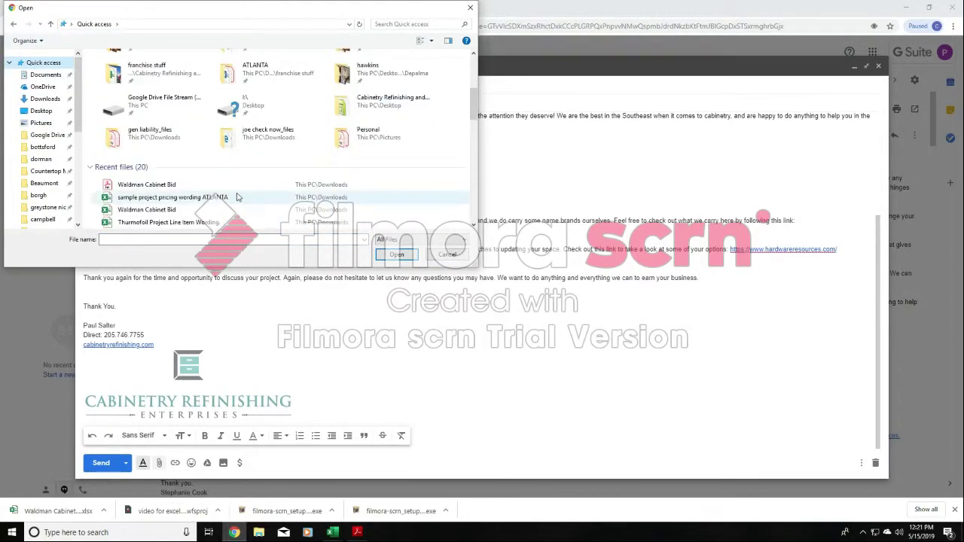
{"action": "left_click", "coordinate": [198, 186]}
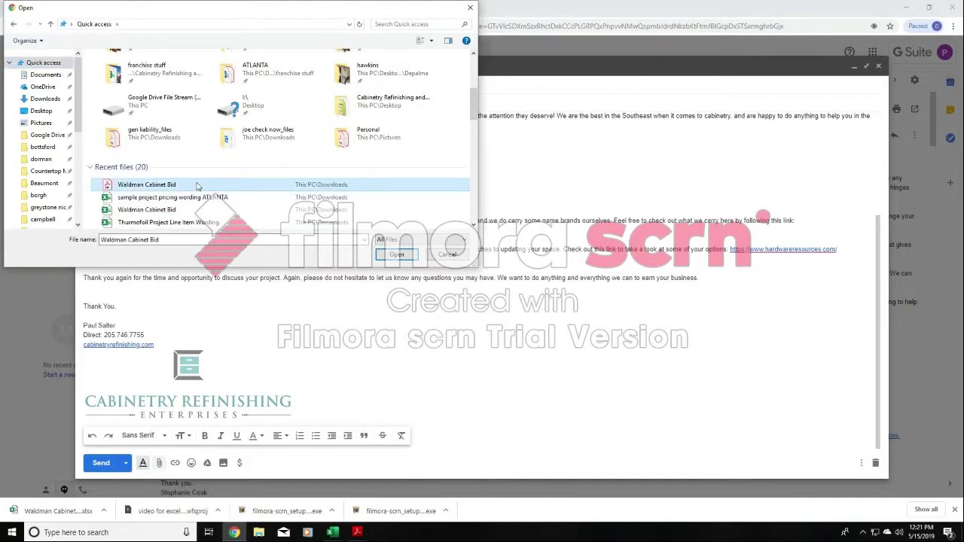
{"action": "left_click", "coordinate": [396, 255]}
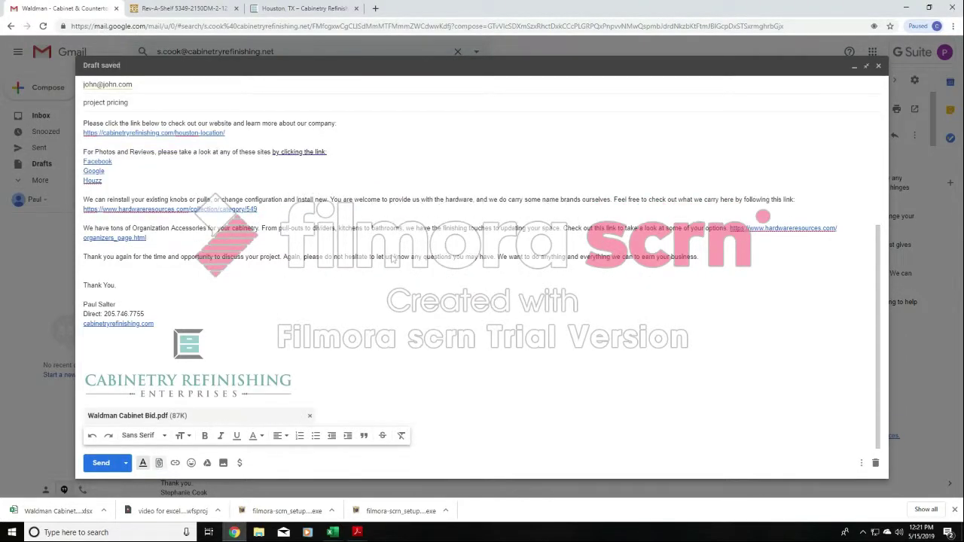
- Switch to Adobe Acrobat Reader and save the countertop quote PDF in the Documents folder, replacing the existing file
{"action": "left_click", "coordinate": [357, 532]}
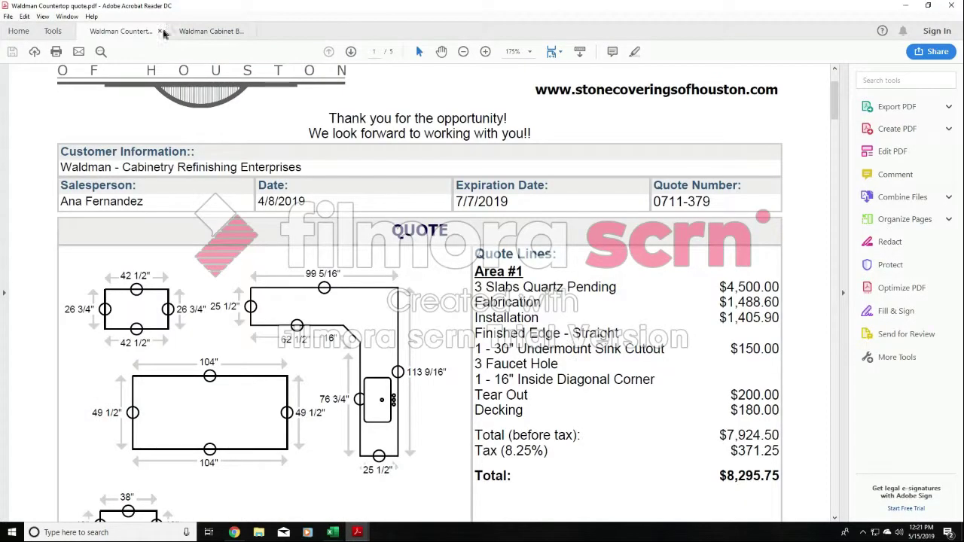
{"action": "left_click", "coordinate": [7, 16]}
{"action": "left_click", "coordinate": [41, 93]}
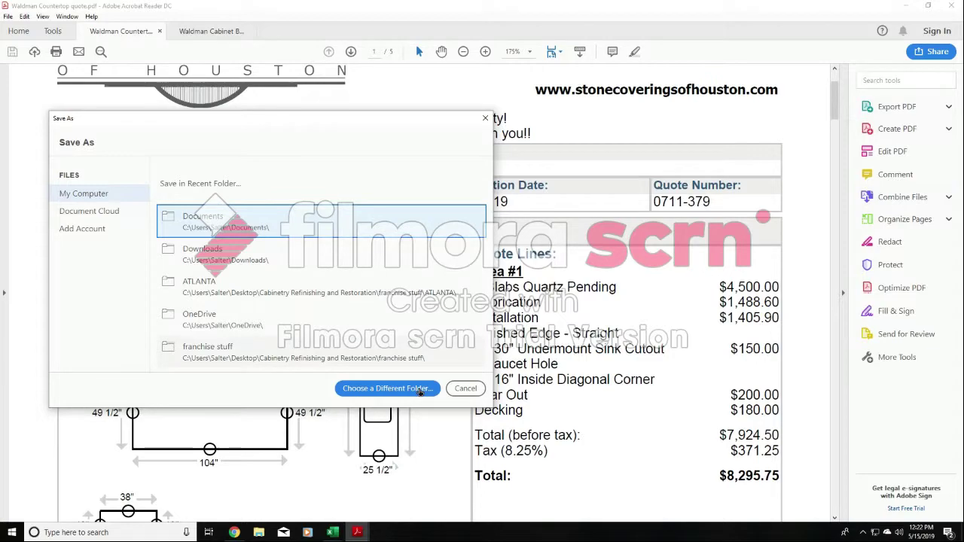
{"action": "left_click", "coordinate": [421, 390]}
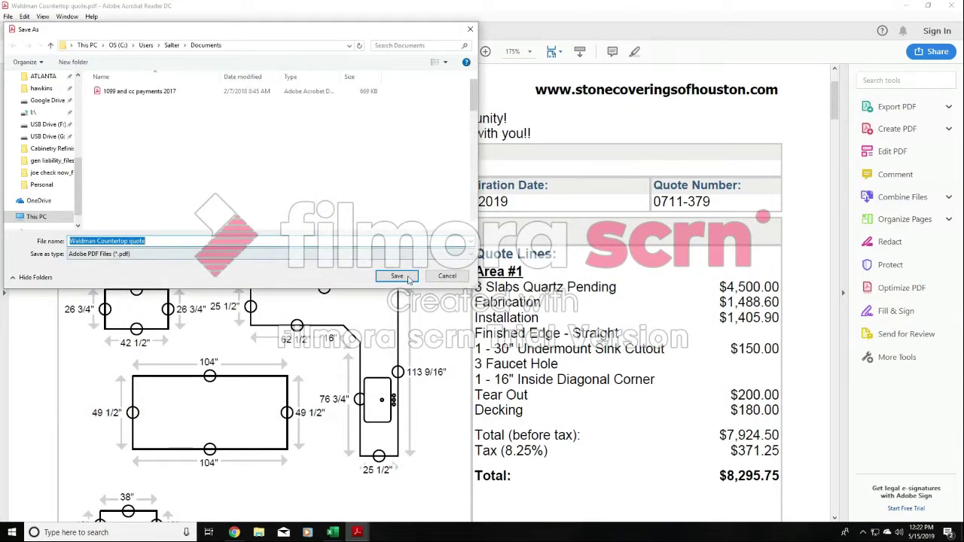
{"action": "left_click", "coordinate": [396, 276]}
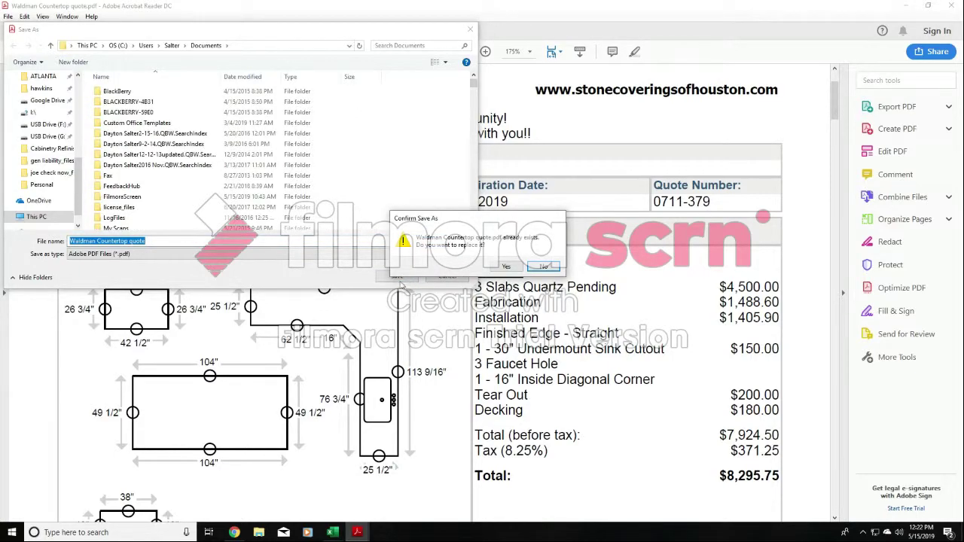
{"action": "left_click", "coordinate": [506, 267]}
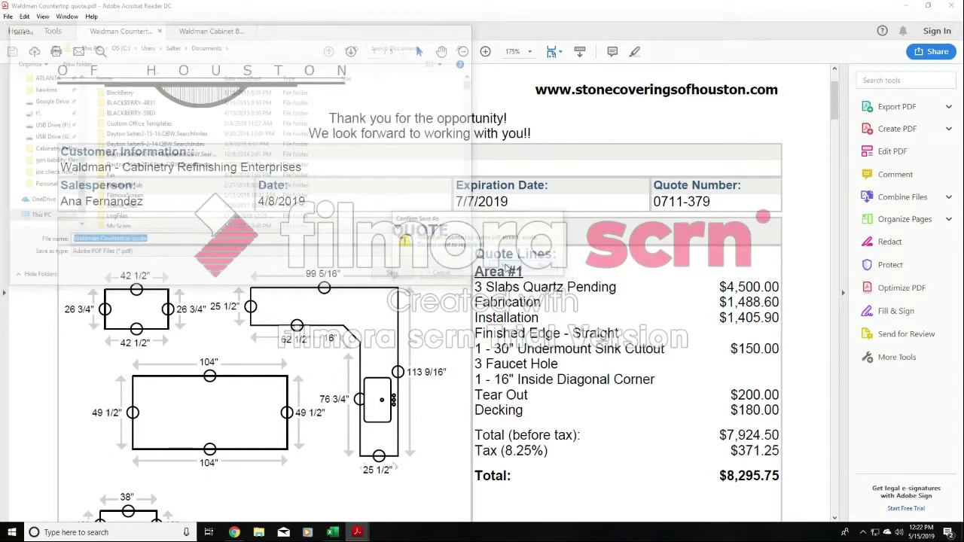
- Return to Gmail and attach the Countertop quote PDF from the recent files to the project pricing draft
{"action": "left_click", "coordinate": [235, 533]}
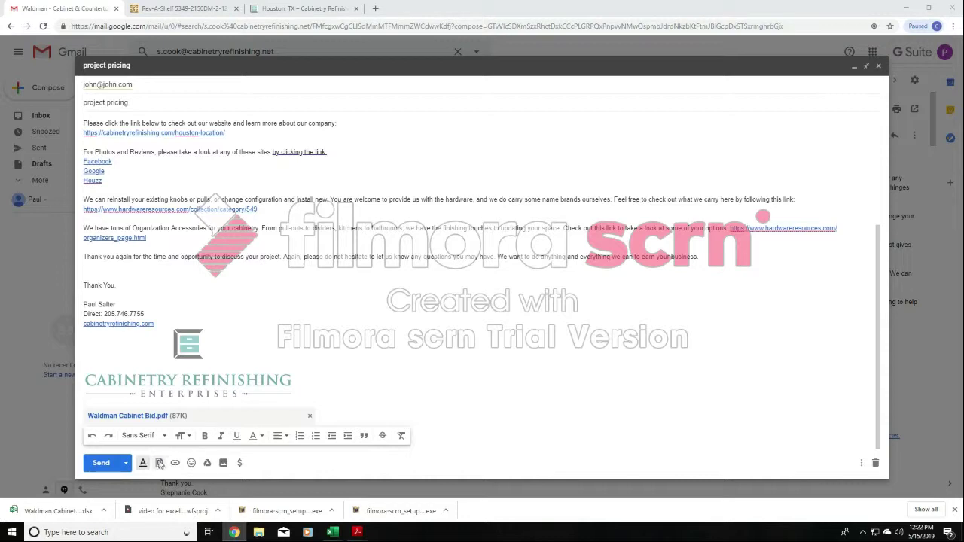
{"action": "left_click", "coordinate": [159, 463]}
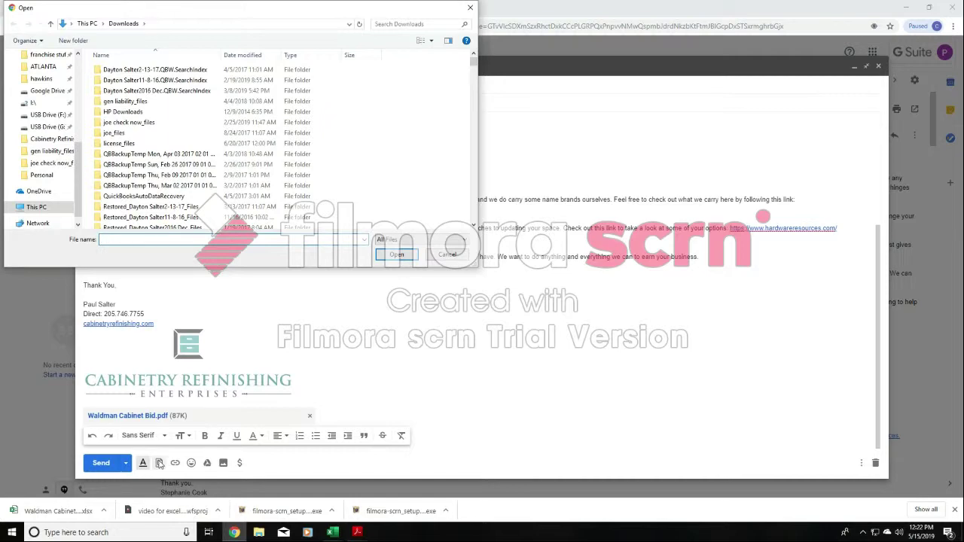
{"action": "left_click", "coordinate": [80, 84]}
{"action": "left_click", "coordinate": [43, 63]}
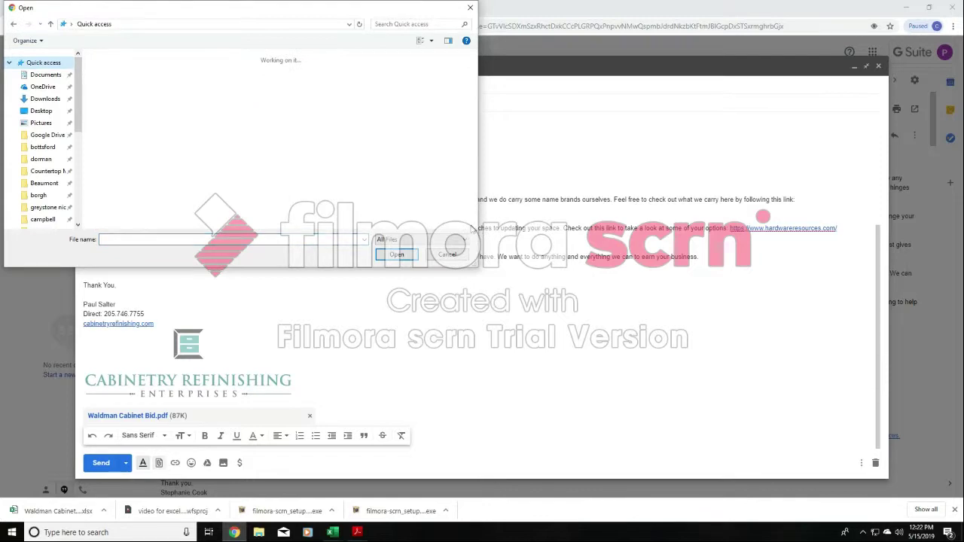
{"action": "left_click", "coordinate": [472, 225]}
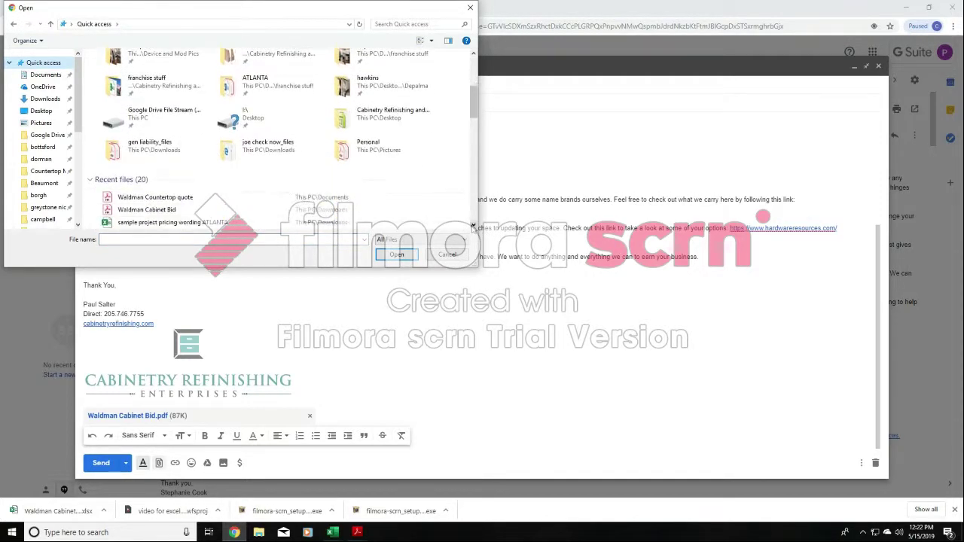
{"action": "left_click", "coordinate": [248, 199]}
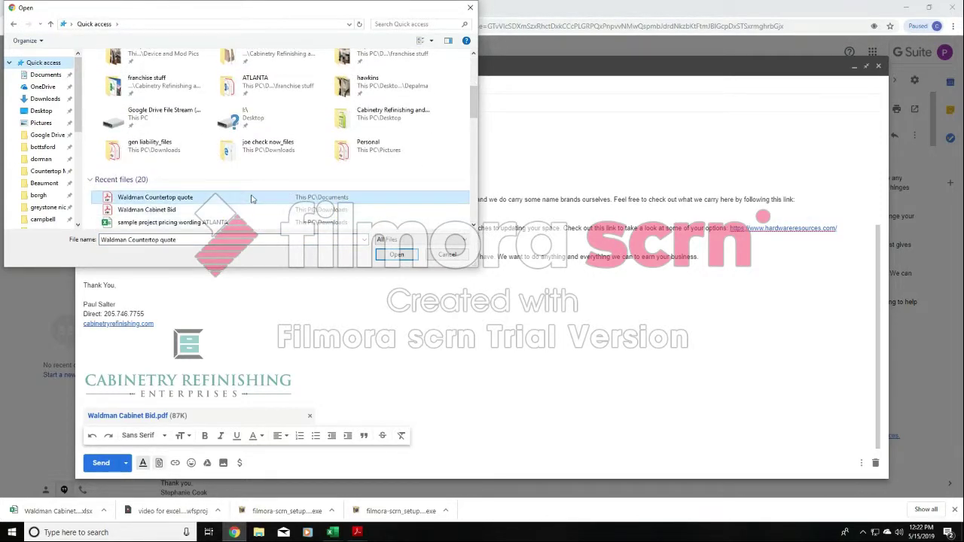
{"action": "left_click", "coordinate": [382, 251]}
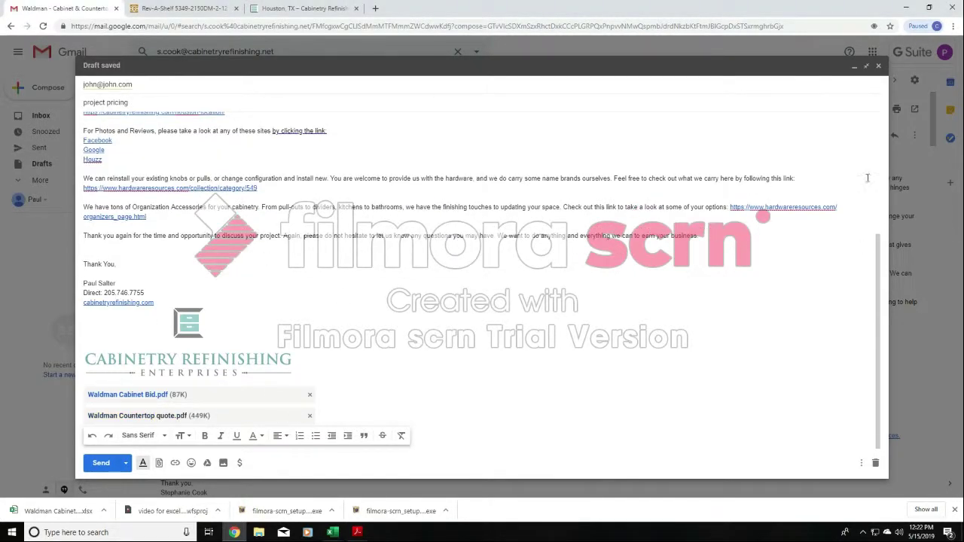
- Replace the draft's recipient with the colleague's contact at cabinetryrefinishing.net
{"action": "left_click", "coordinate": [126, 87]}
{"action": "key", "text": "BackSpace"}
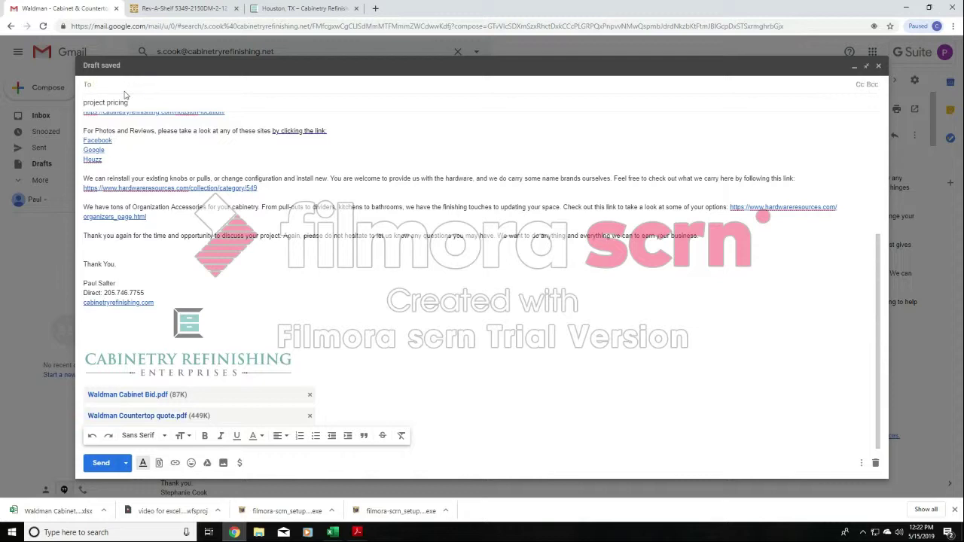
{"action": "type", "text": "n.c"}
{"action": "left_click", "coordinate": [124, 102]}
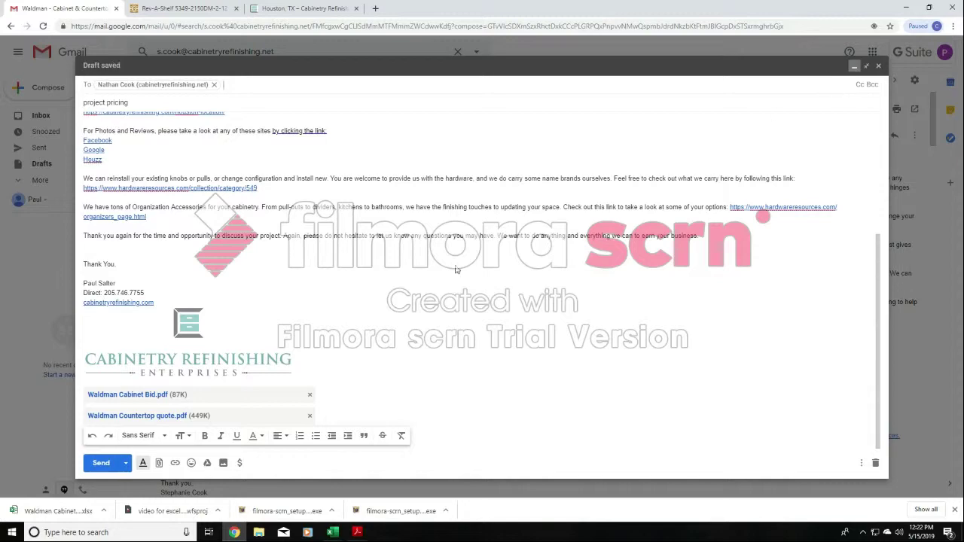
- Minimize the draft and look through the seven attachments of the earlier pricing email, from the first kitchen photo to the countertop PDF
{"action": "left_click", "coordinate": [854, 67]}
{"action": "scroll", "coordinate": [418, 248], "scroll_direction": "down", "scroll_amount": 3}
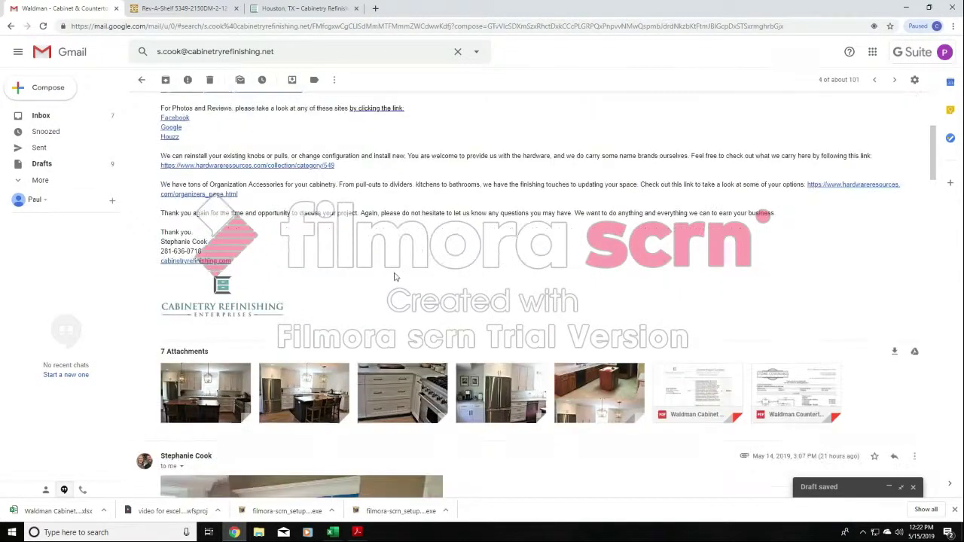
{"action": "left_click", "coordinate": [238, 397]}
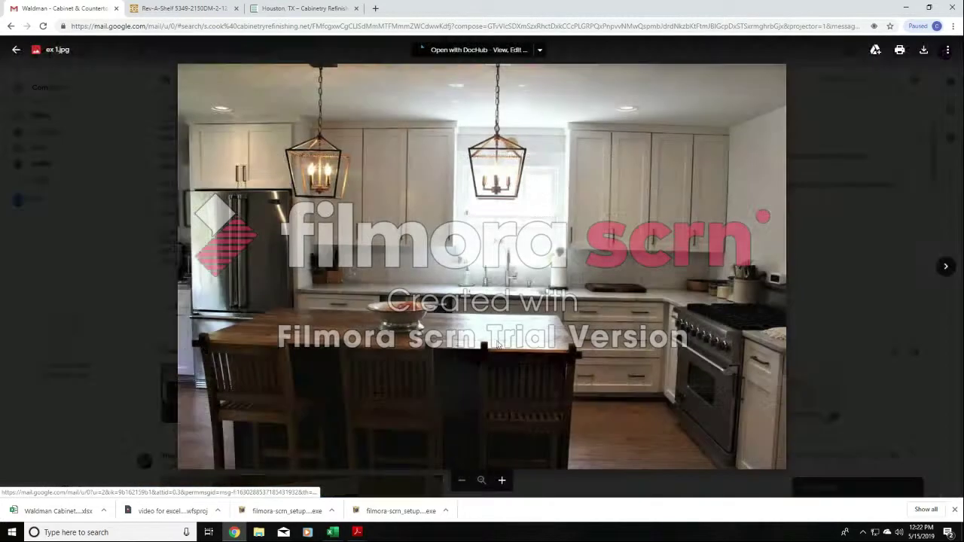
{"action": "left_click", "coordinate": [945, 269]}
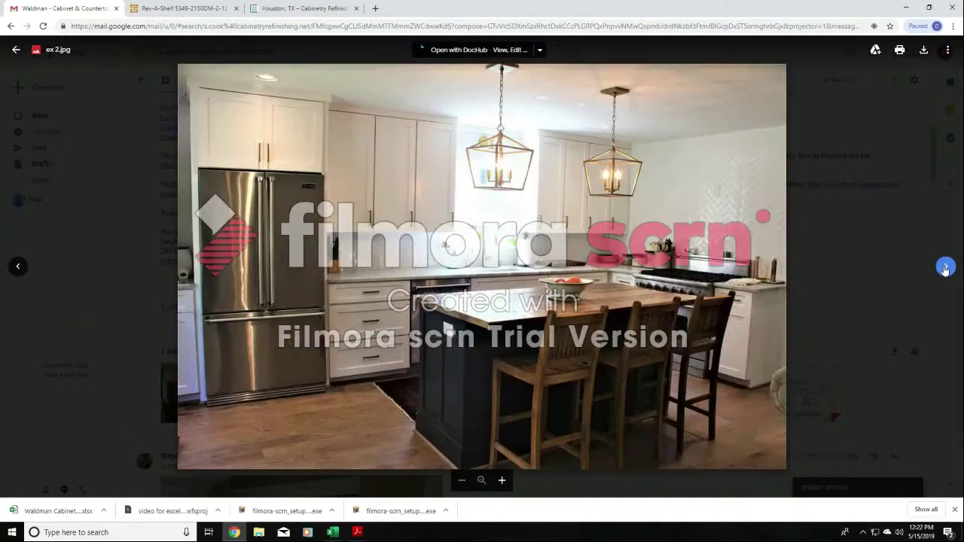
{"action": "left_click", "coordinate": [944, 268]}
{"action": "left_click", "coordinate": [944, 268]}
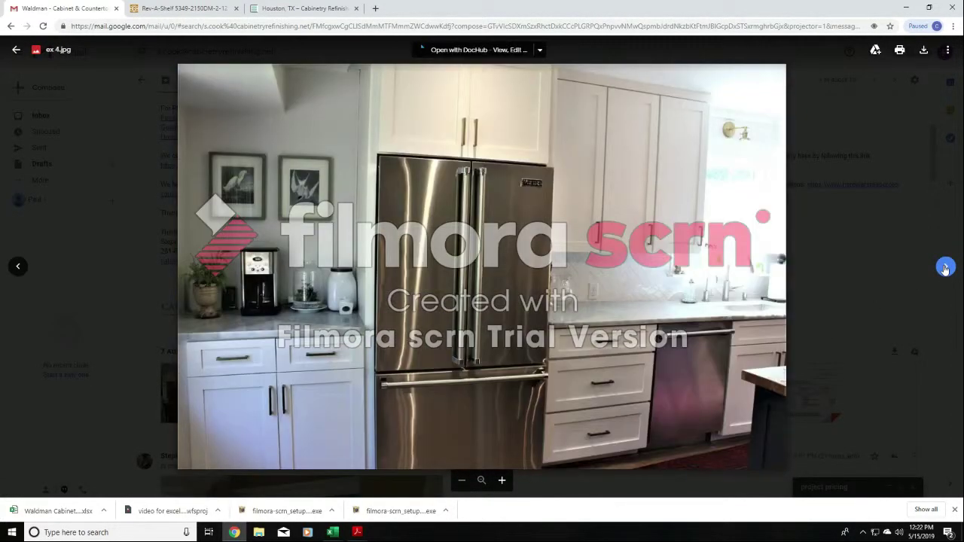
{"action": "left_click", "coordinate": [944, 268]}
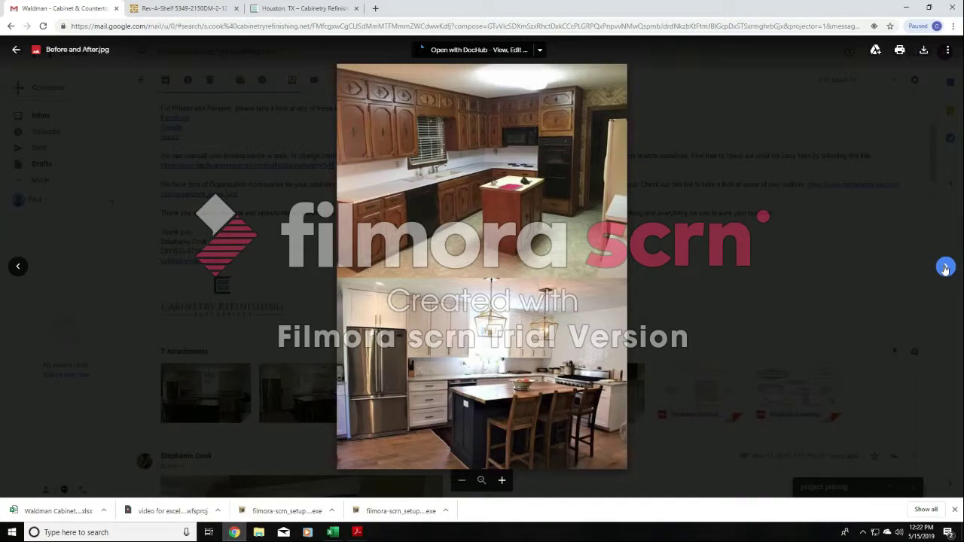
{"action": "left_click", "coordinate": [945, 268]}
{"action": "left_click", "coordinate": [945, 268]}
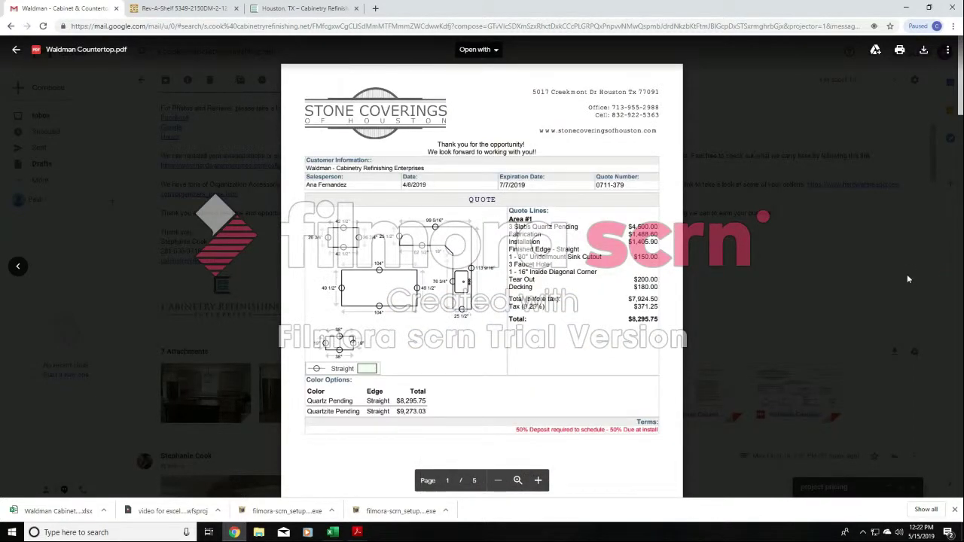
{"action": "left_click", "coordinate": [773, 327]}
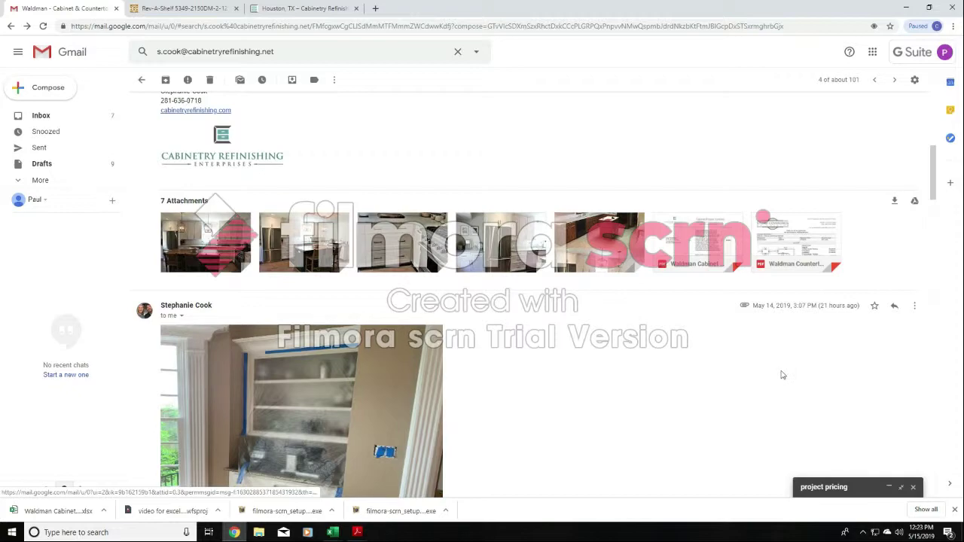
- View the Cabinet Bid and countertop PDFs attached to the earlier pricing email once more
{"action": "scroll", "coordinate": [781, 374], "scroll_direction": "up", "scroll_amount": 1}
{"action": "left_click", "coordinate": [708, 286]}
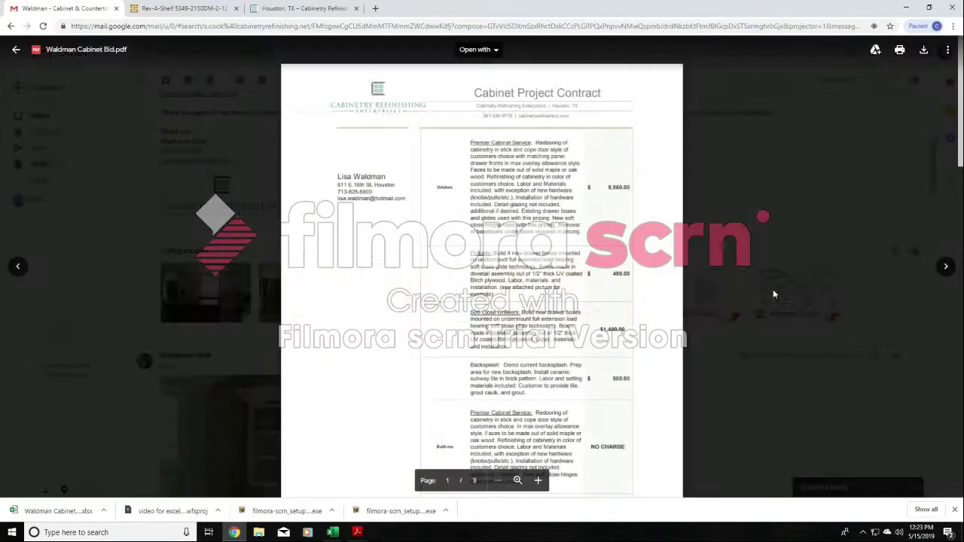
{"action": "left_click", "coordinate": [945, 265]}
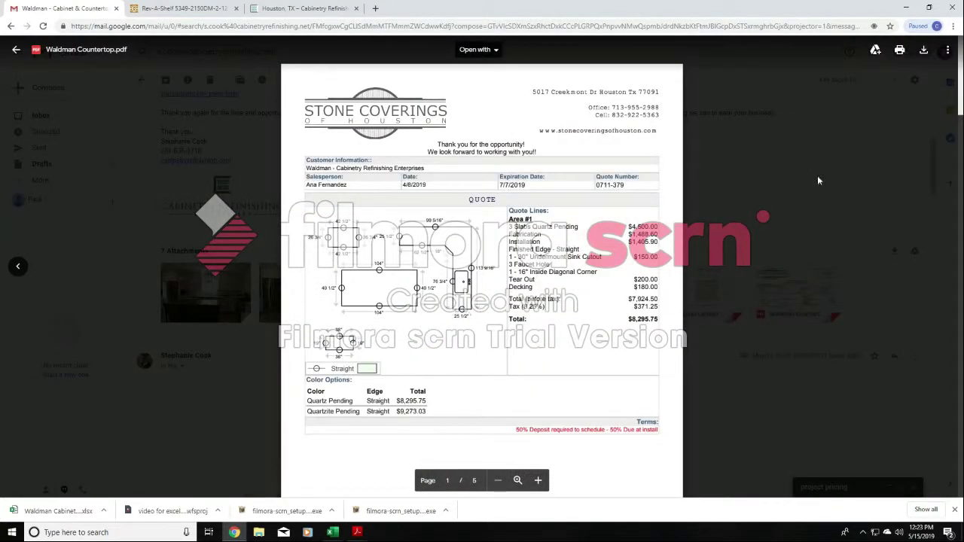
{"action": "key", "text": "Escape"}
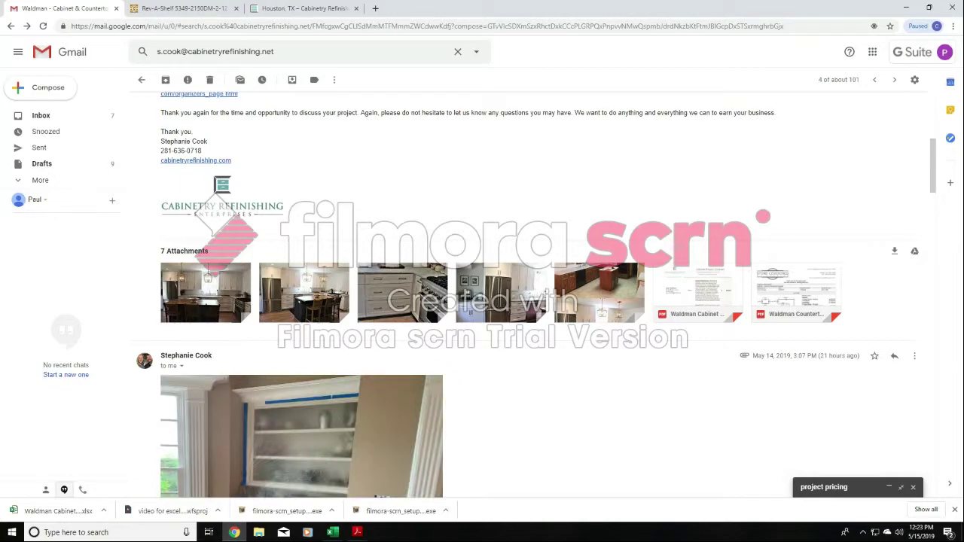
- Reopen the project pricing draft at full size and attach "Service Pack1&2 BIRMINGHAM - Copy" from the franchise stuff folder
{"action": "left_click", "coordinate": [902, 489]}
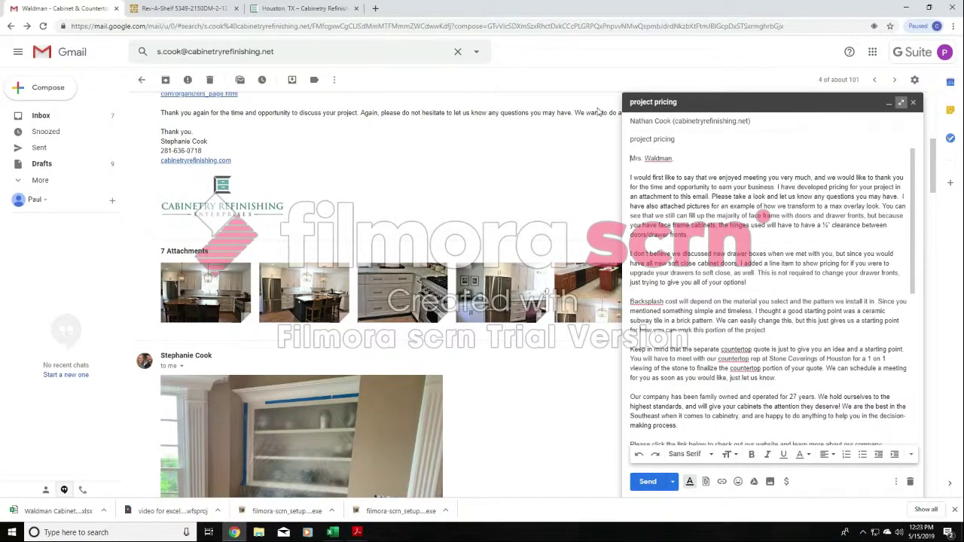
{"action": "left_click", "coordinate": [900, 101]}
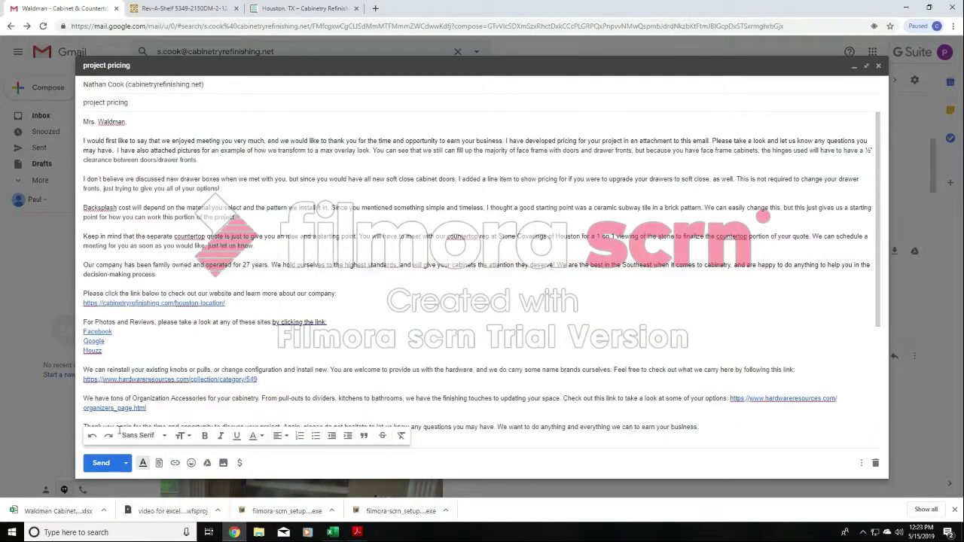
{"action": "left_click", "coordinate": [160, 465]}
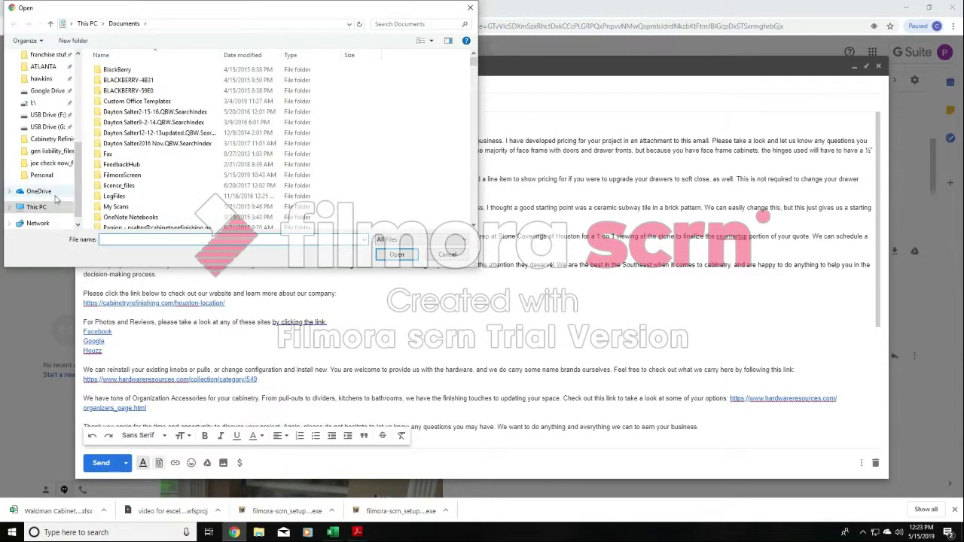
{"action": "left_click", "coordinate": [55, 57]}
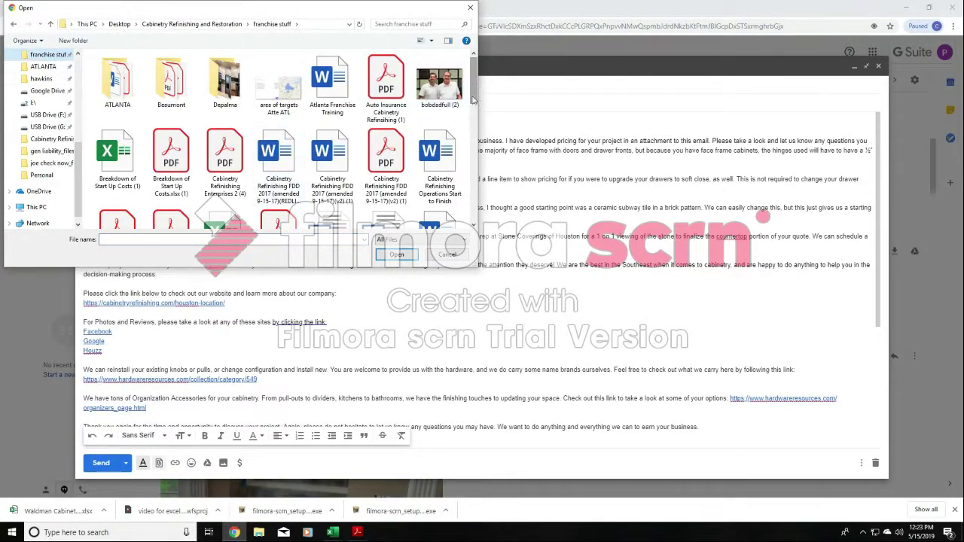
{"action": "left_click_drag", "start_coordinate": [472, 99], "coordinate": [466, 195]}
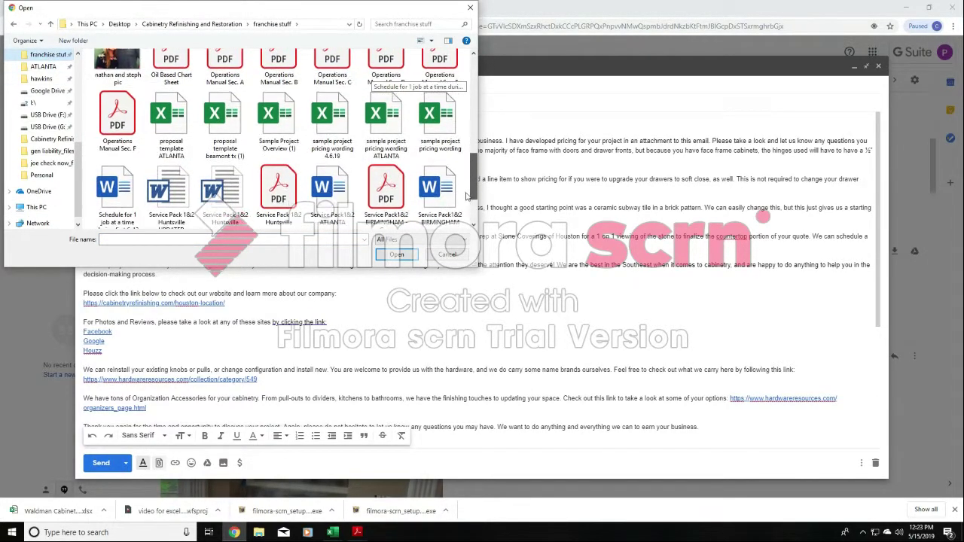
{"action": "scroll", "coordinate": [467, 196], "scroll_direction": "down", "scroll_amount": 3}
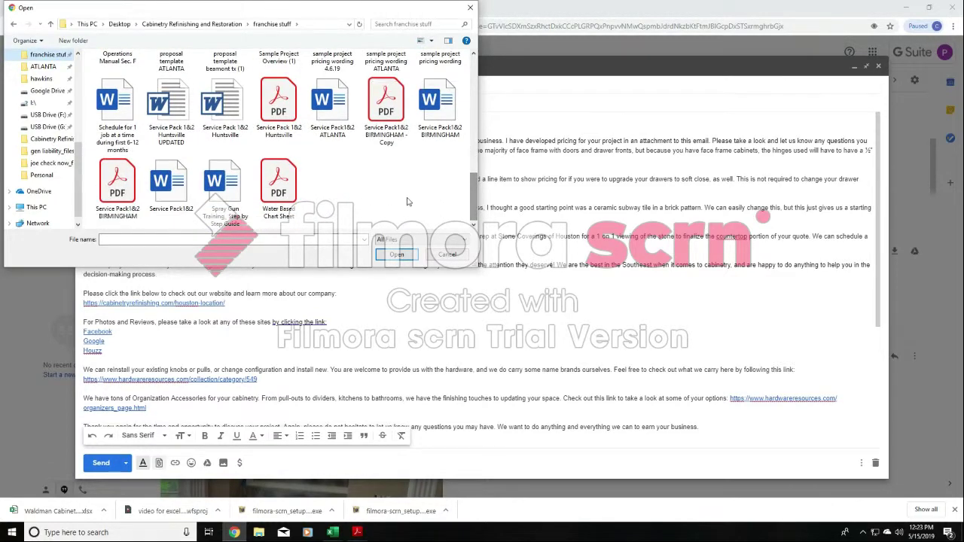
{"action": "left_click", "coordinate": [392, 107]}
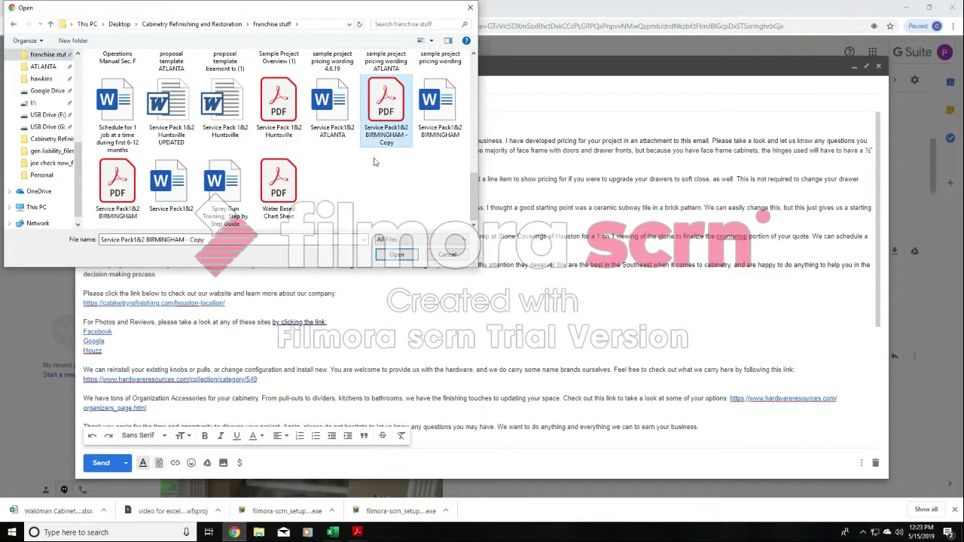
{"action": "left_click", "coordinate": [400, 256]}
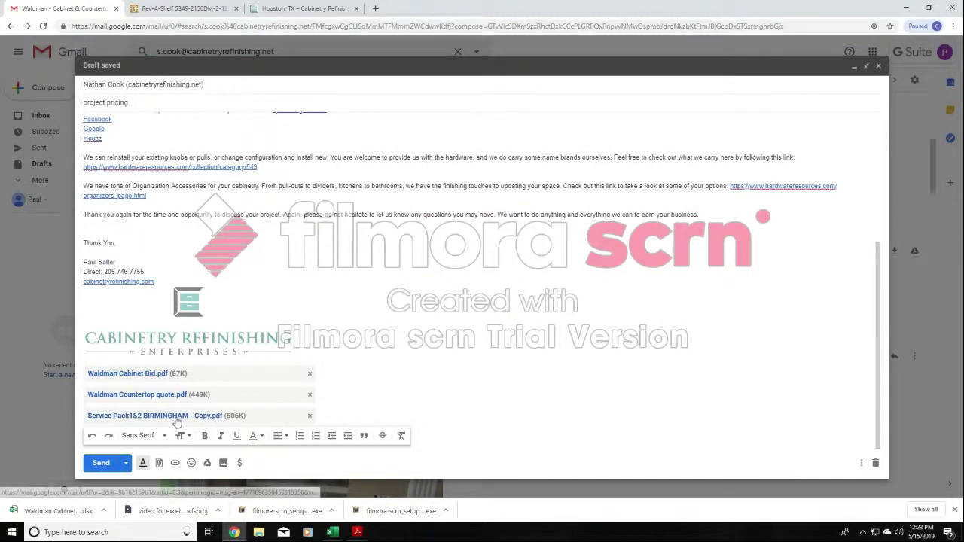
- Open the attached service pack PDF and skim from its first page to page 8
{"action": "left_click", "coordinate": [177, 417]}
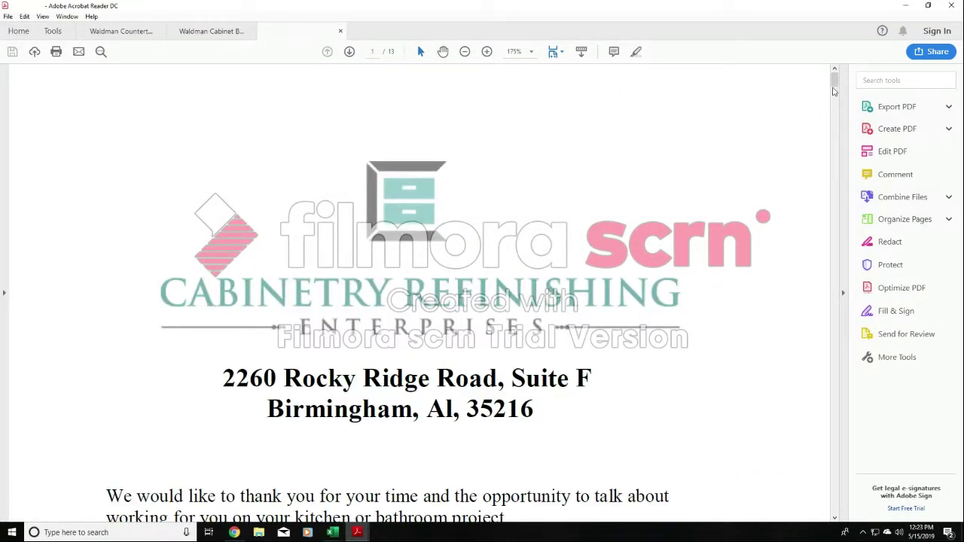
{"action": "left_click_drag", "start_coordinate": [833, 91], "coordinate": [835, 336]}
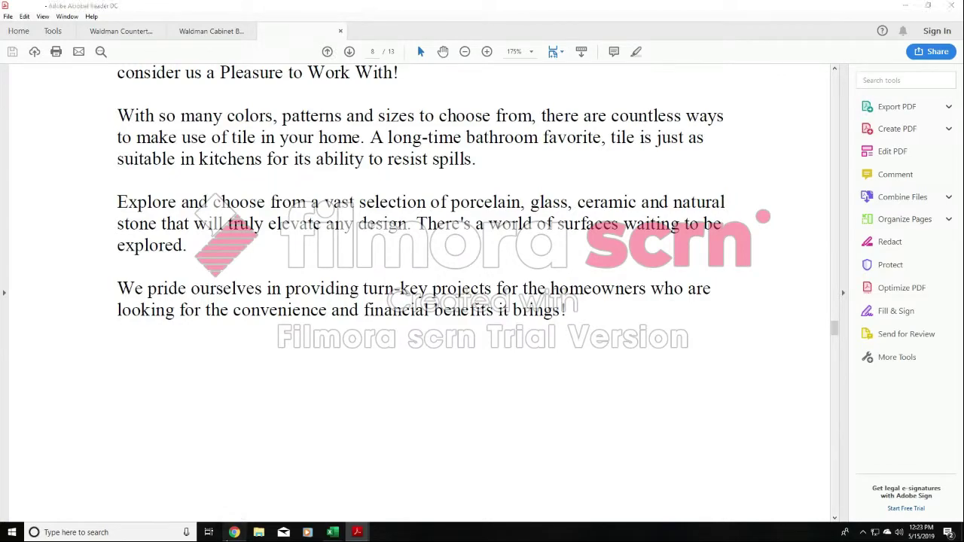
- Return to the Gmail draft and remove the service pack PDF from its attachments
{"action": "left_click", "coordinate": [234, 532]}
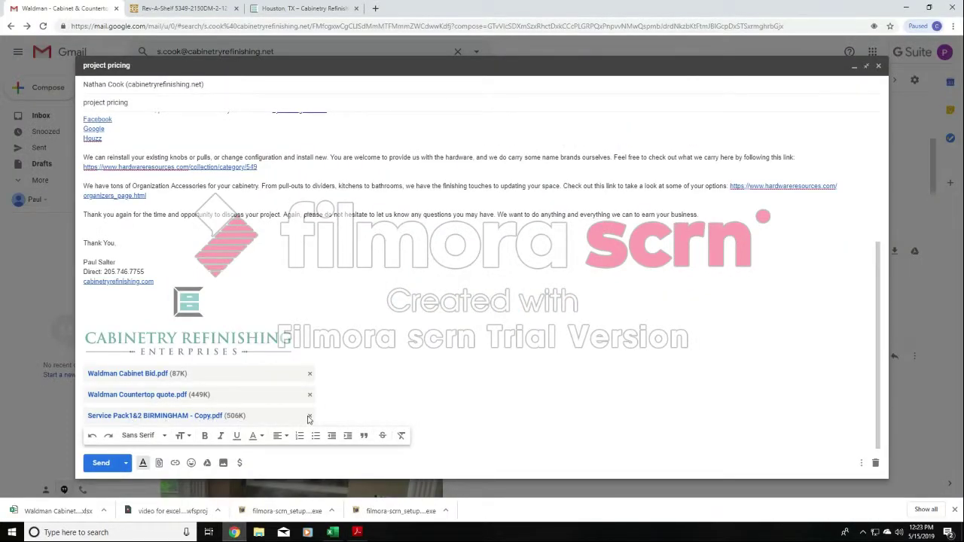
{"action": "scroll", "coordinate": [202, 260], "scroll_direction": "up", "scroll_amount": 3}
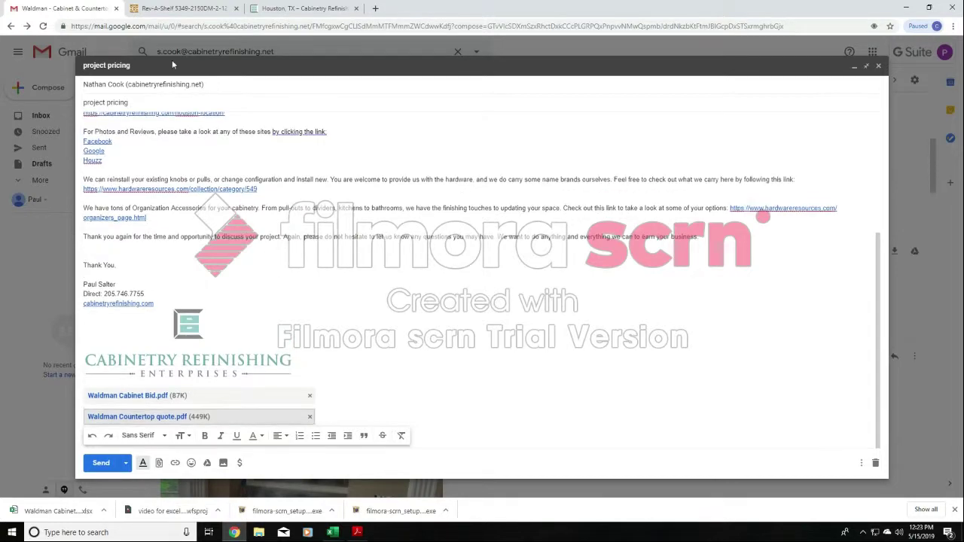
{"action": "scroll", "coordinate": [202, 261], "scroll_direction": "down", "scroll_amount": 3}
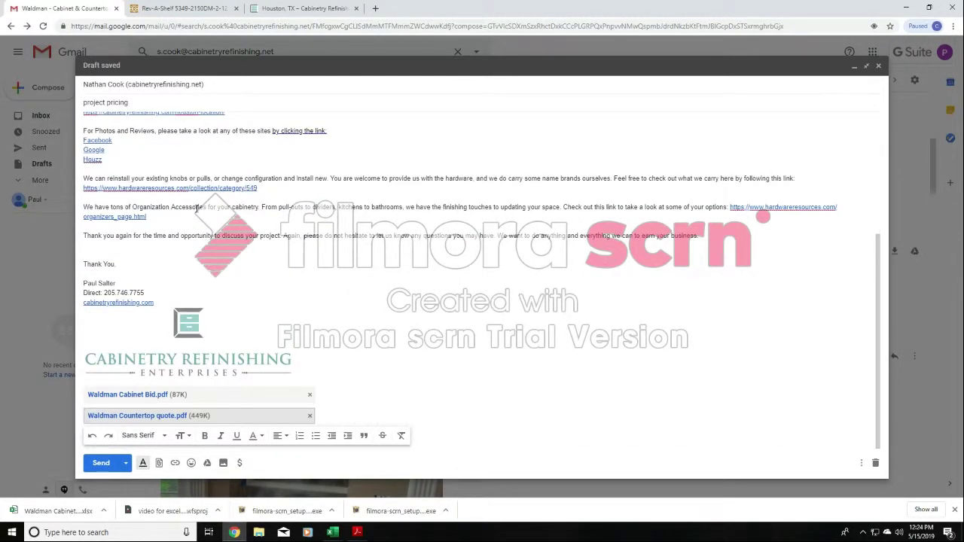
- Review the opening paragraphs of the project pricing draft, from the thank-you through the company background
{"action": "scroll", "coordinate": [192, 205], "scroll_direction": "up", "scroll_amount": 3}
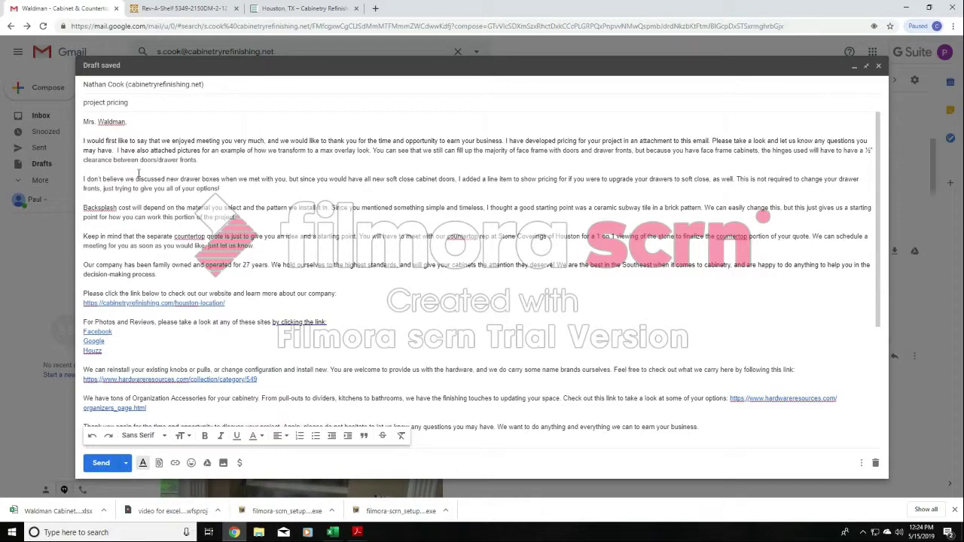
{"action": "left_click_drag", "start_coordinate": [84, 141], "coordinate": [249, 274]}
{"action": "left_click", "coordinate": [303, 341]}
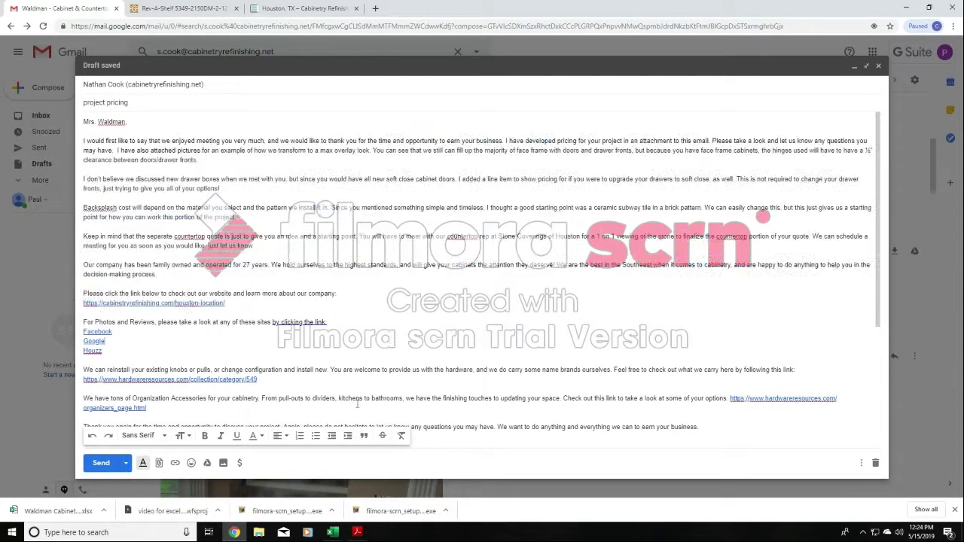
- Switch to the customer's Cabinet Bid workbook in Excel and skim the contract down to the signature line
{"action": "left_click", "coordinate": [332, 532]}
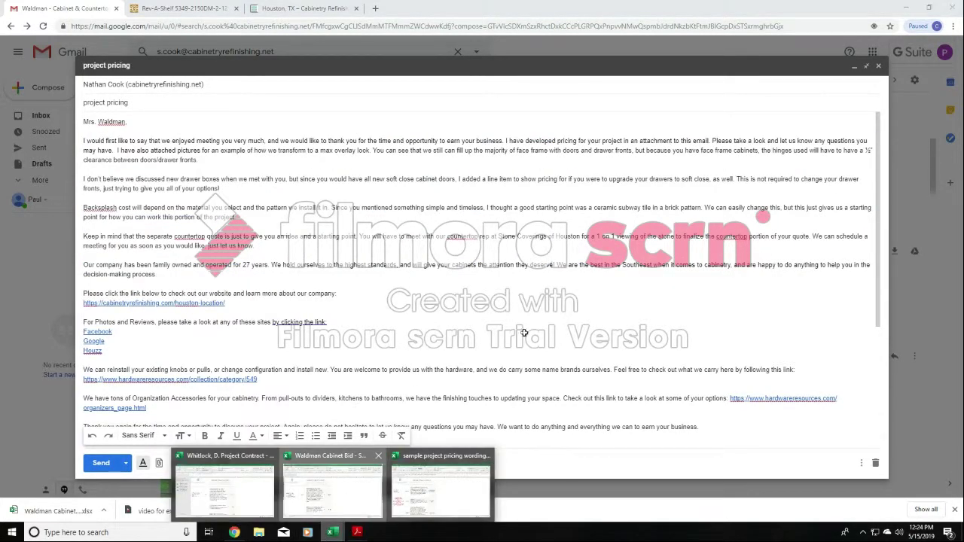
{"action": "left_click", "coordinate": [332, 485]}
{"action": "scroll", "coordinate": [317, 295], "scroll_direction": "down", "scroll_amount": 10}
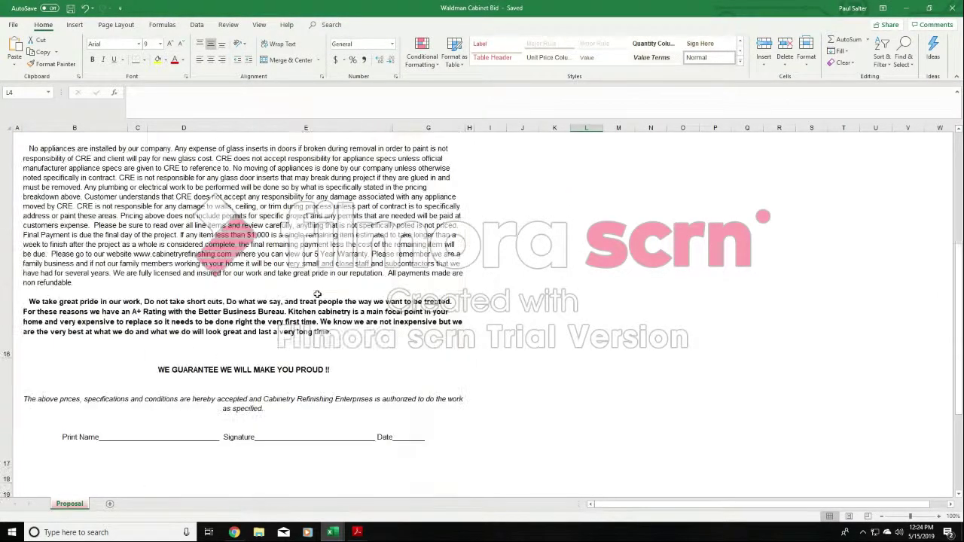
{"action": "scroll", "coordinate": [317, 294], "scroll_direction": "up", "scroll_amount": 10}
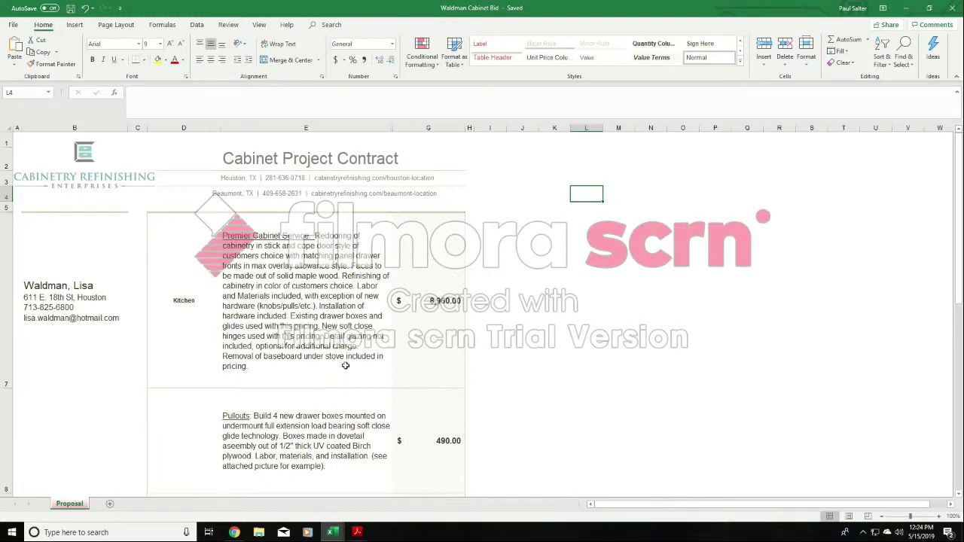
- Delete the entire Pullouts row from the Cabinet Project Contract
{"action": "scroll", "coordinate": [344, 366], "scroll_direction": "down", "scroll_amount": 1}
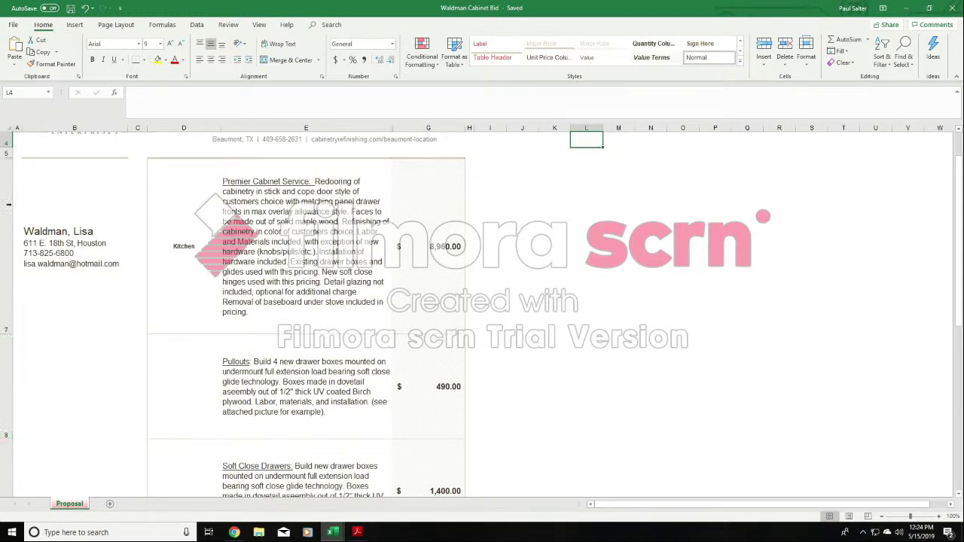
{"action": "left_click", "coordinate": [3, 354]}
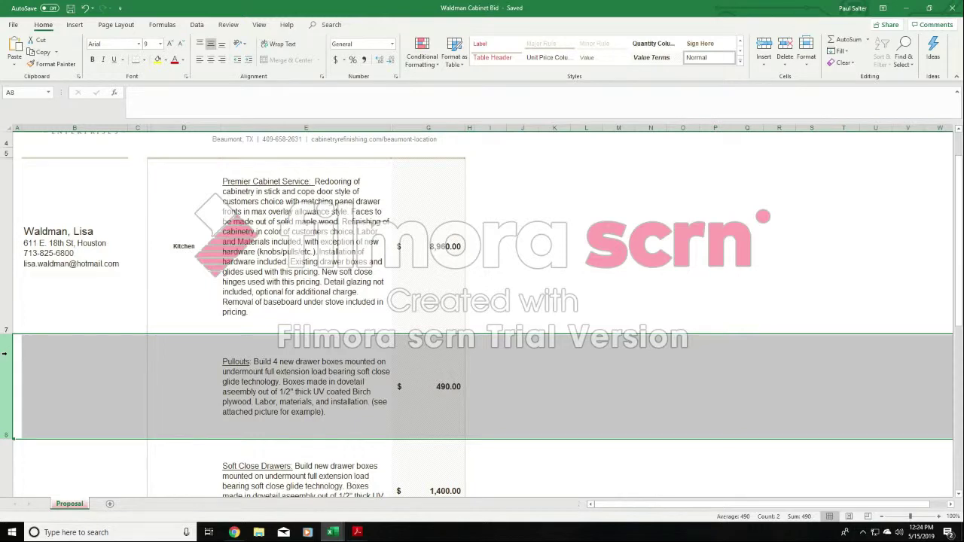
{"action": "right_click", "coordinate": [4, 354]}
{"action": "left_click", "coordinate": [35, 434]}
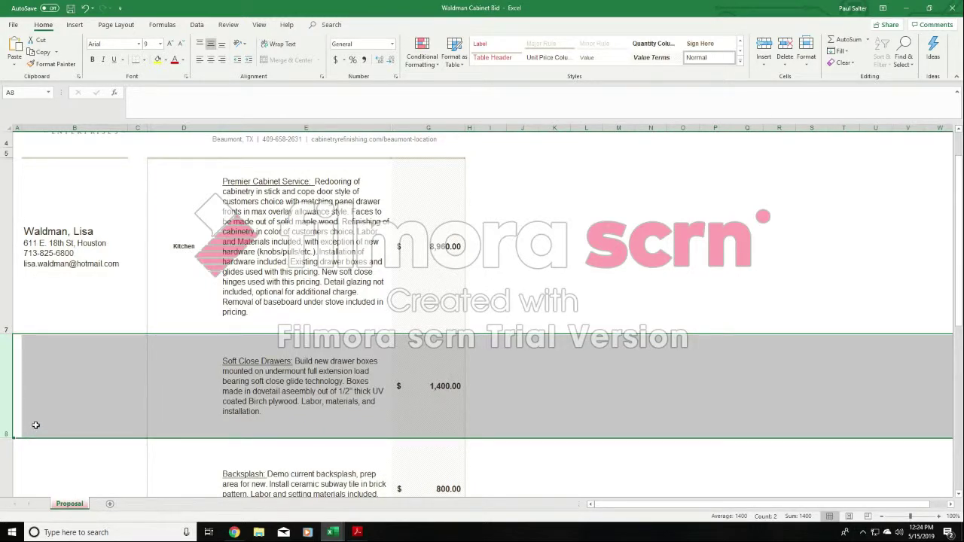
{"action": "key", "text": "ctrl+Right"}
{"action": "key", "text": "Down"}
{"action": "key", "text": "Up"}
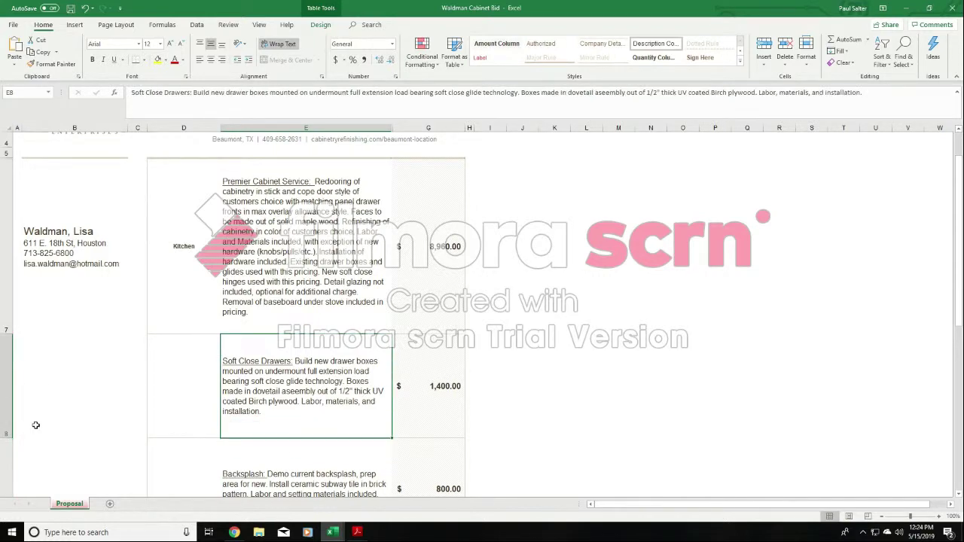
- Insert a blank row between the Soft Close Drawers and Backsplash items, and select its description cell
{"action": "left_click", "coordinate": [312, 458]}
{"action": "left_click_drag", "start_coordinate": [957, 279], "coordinate": [958, 296]}
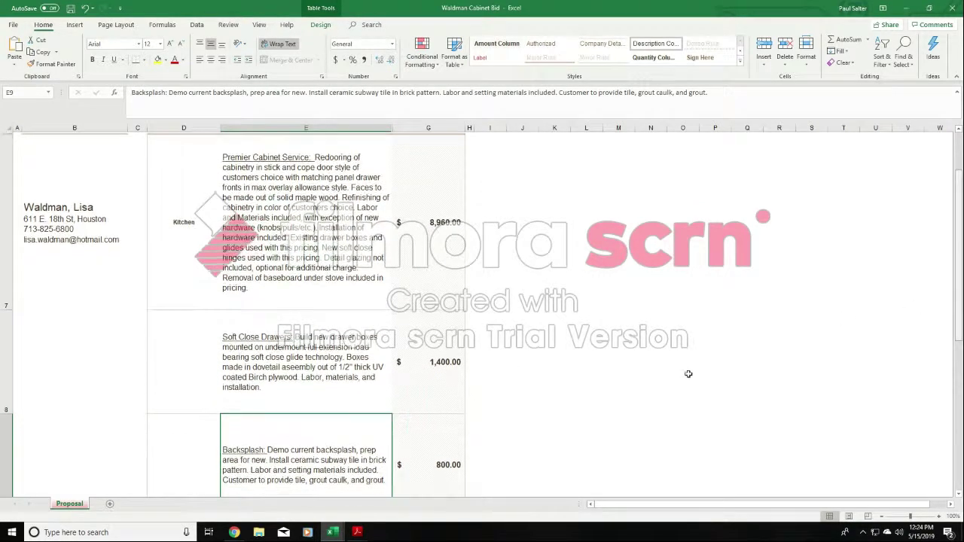
{"action": "left_click", "coordinate": [6, 428]}
{"action": "right_click", "coordinate": [3, 426]}
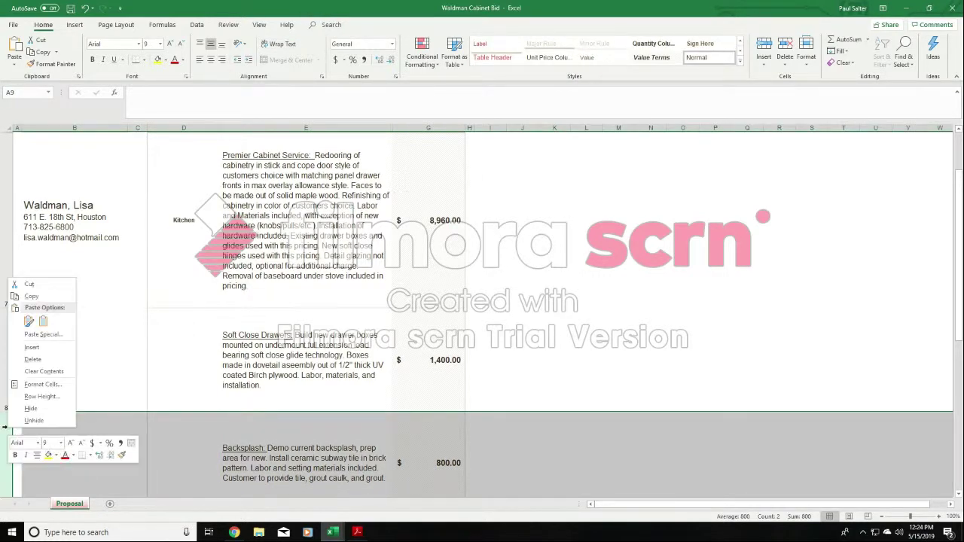
{"action": "scroll", "coordinate": [268, 275], "scroll_direction": "down", "scroll_amount": 1}
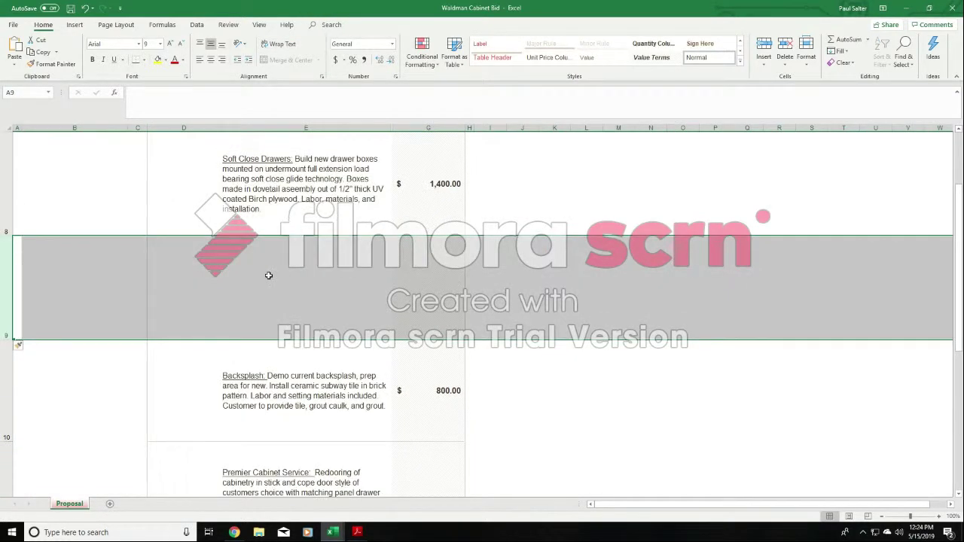
{"action": "left_click", "coordinate": [283, 263]}
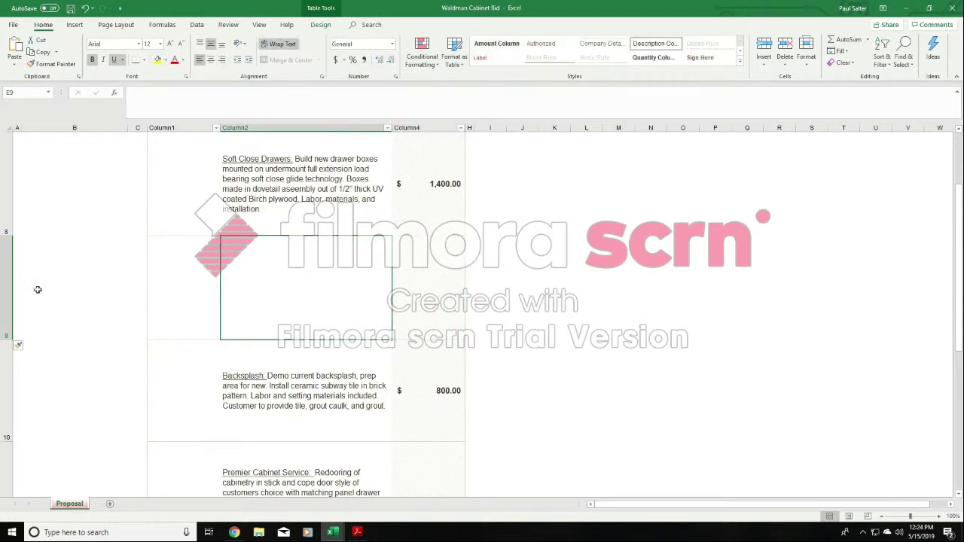
- Examine the contract's customer details, kitchen Premier Cabinet Service description and price cells, along with the contract terms below
{"action": "scroll", "coordinate": [86, 315], "scroll_direction": "up", "scroll_amount": 2}
{"action": "left_click", "coordinate": [109, 289]}
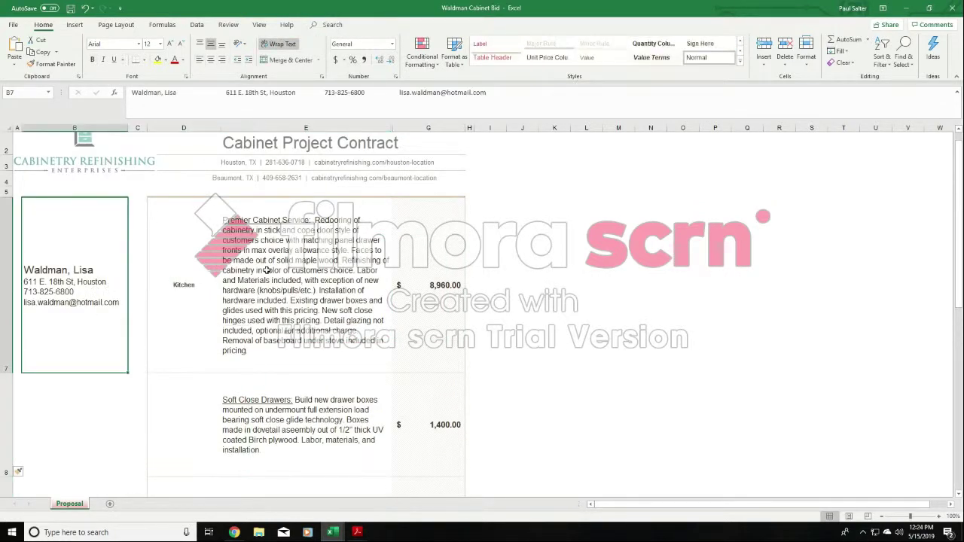
{"action": "left_click", "coordinate": [289, 272]}
{"action": "left_click", "coordinate": [68, 277]}
{"action": "left_click", "coordinate": [343, 297]}
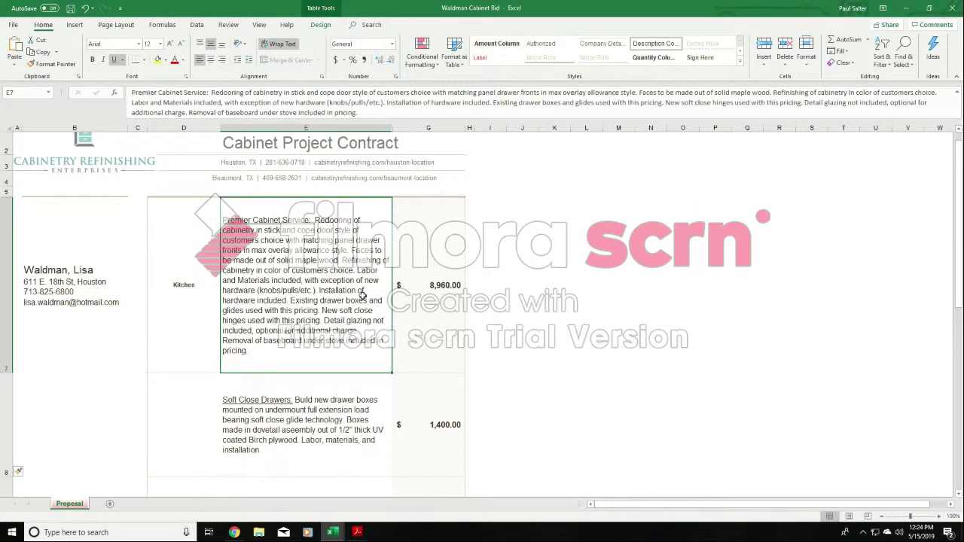
{"action": "left_click", "coordinate": [435, 285]}
{"action": "scroll", "coordinate": [511, 312], "scroll_direction": "down", "scroll_amount": 5}
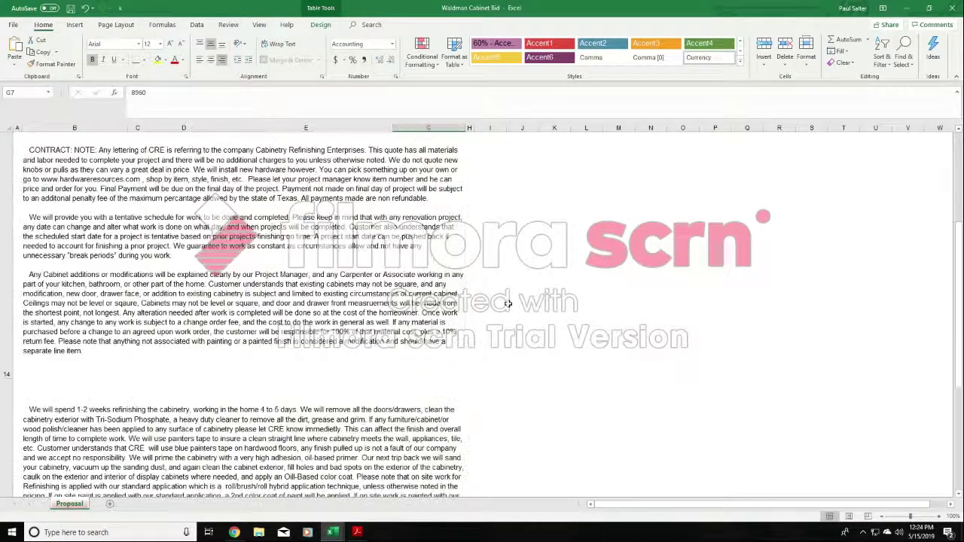
{"action": "scroll", "coordinate": [508, 303], "scroll_direction": "up", "scroll_amount": 5}
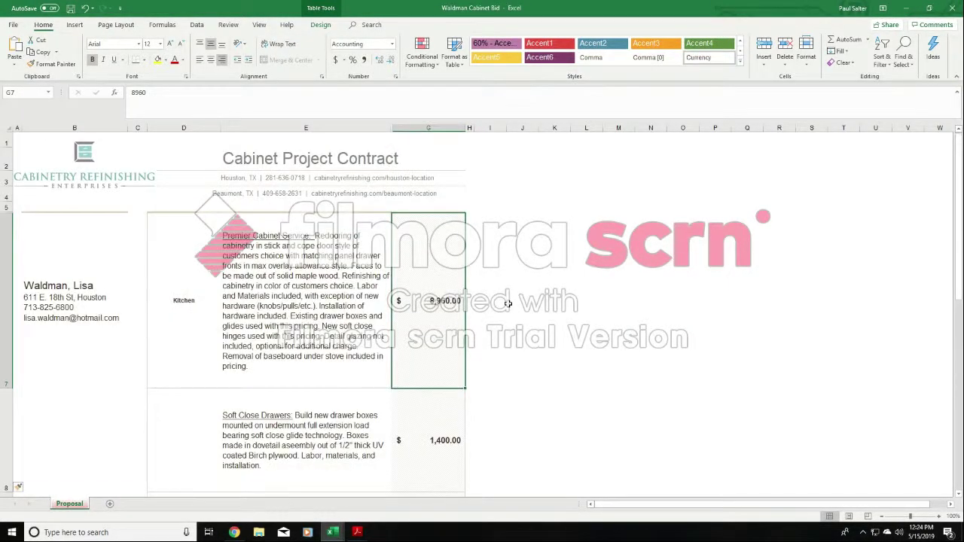
{"action": "left_click", "coordinate": [83, 302]}
{"action": "left_click", "coordinate": [196, 309]}
{"action": "key", "text": "Tab"}
{"action": "key", "text": "Tab"}
{"action": "left_click", "coordinate": [293, 310]}
{"action": "left_click", "coordinate": [84, 310]}
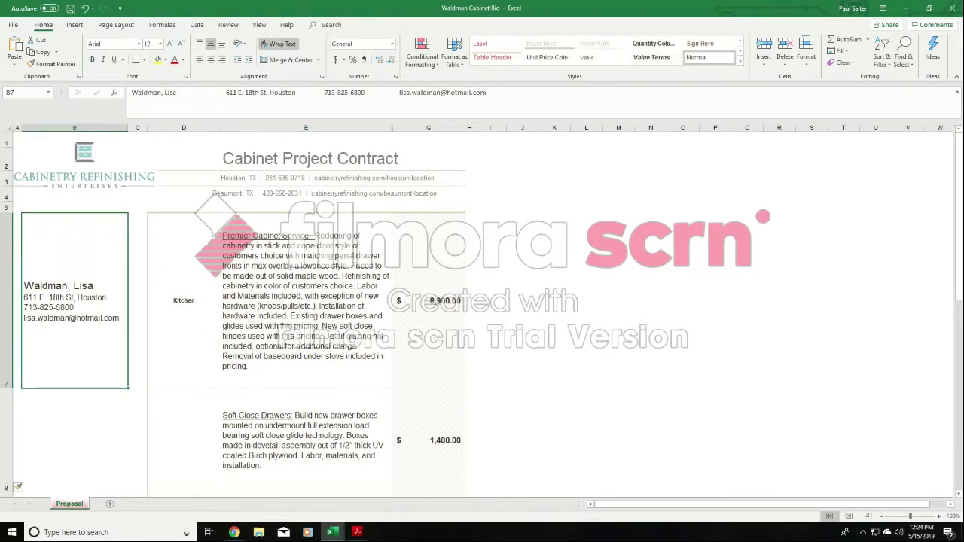